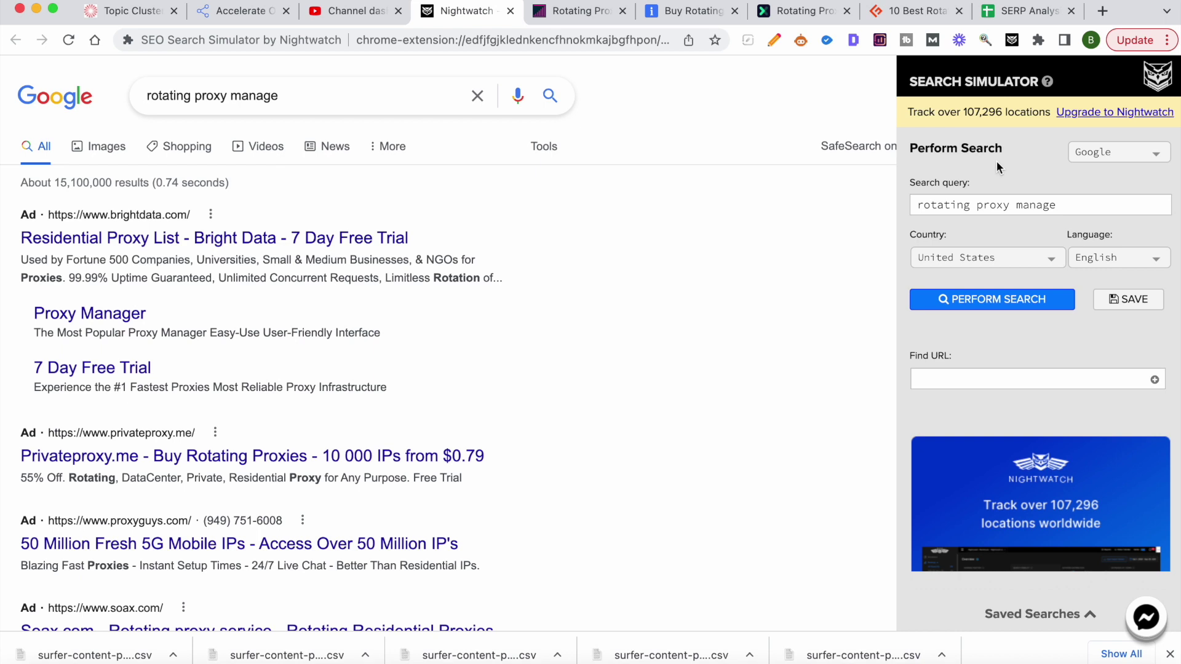
# Check the simulator's country options and search query, and look through the ads down to the first organic results
pyautogui.click(971, 265)
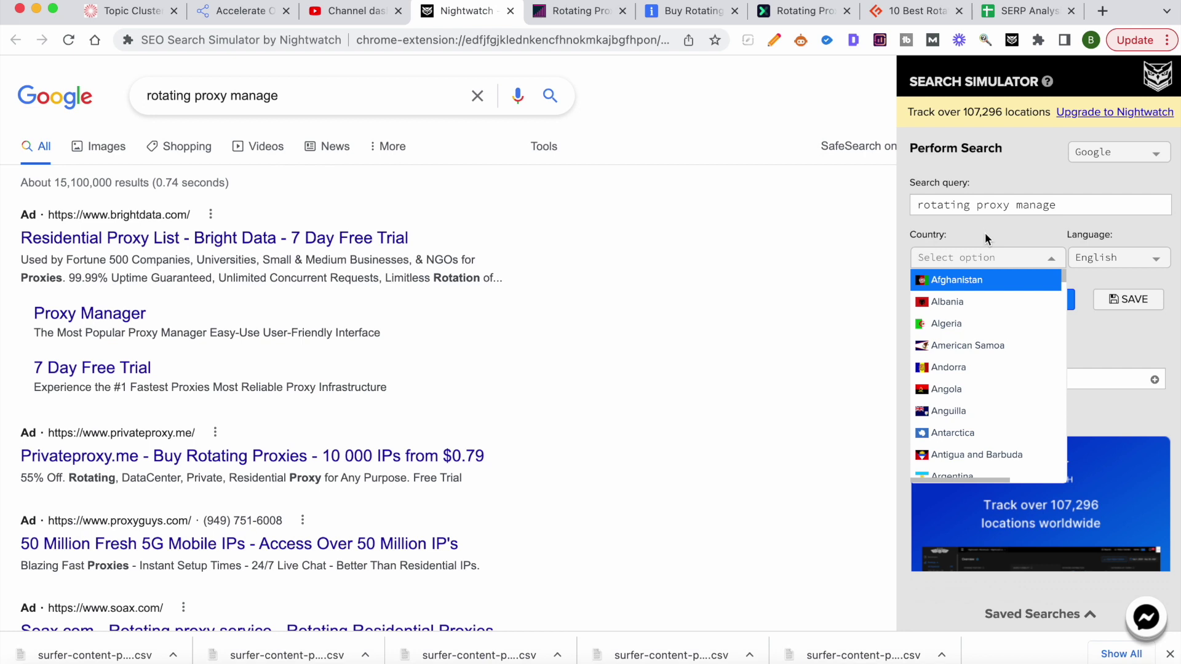
pyautogui.click(986, 235)
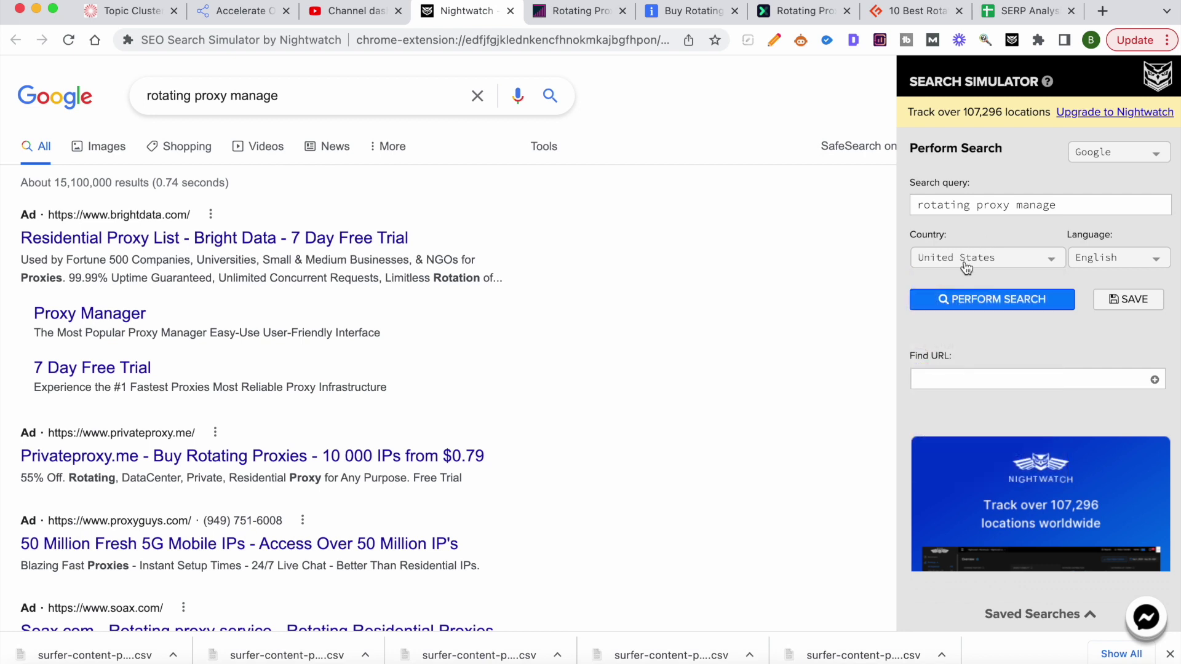
pyautogui.click(1068, 204)
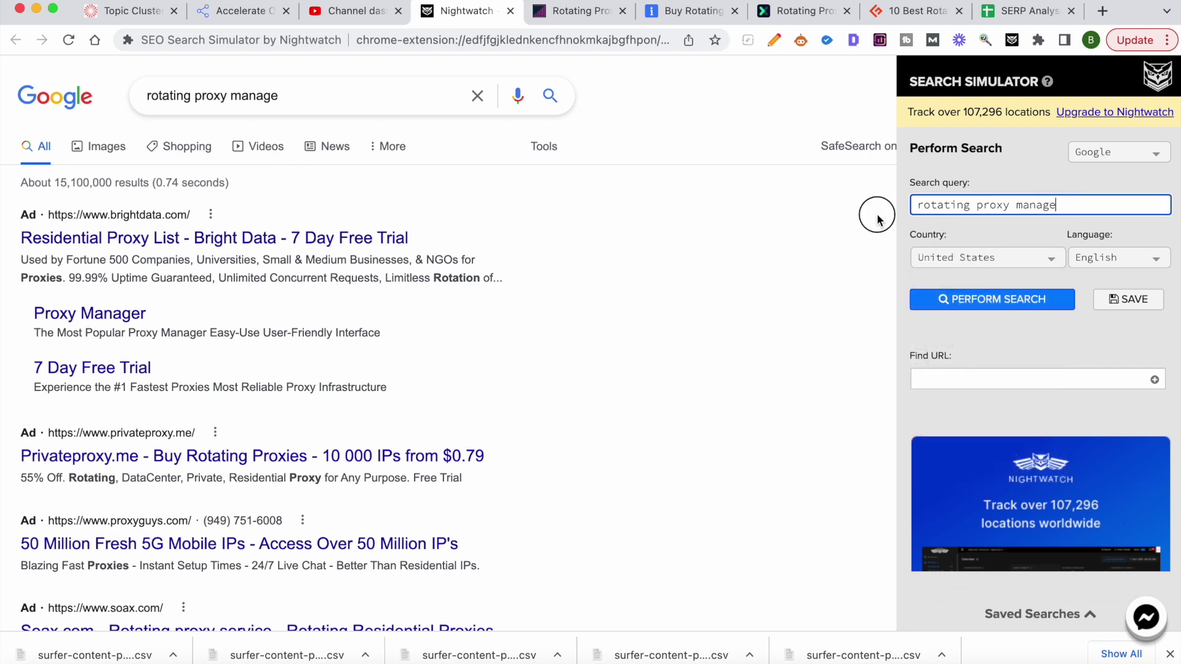
pyautogui.press('super+a')
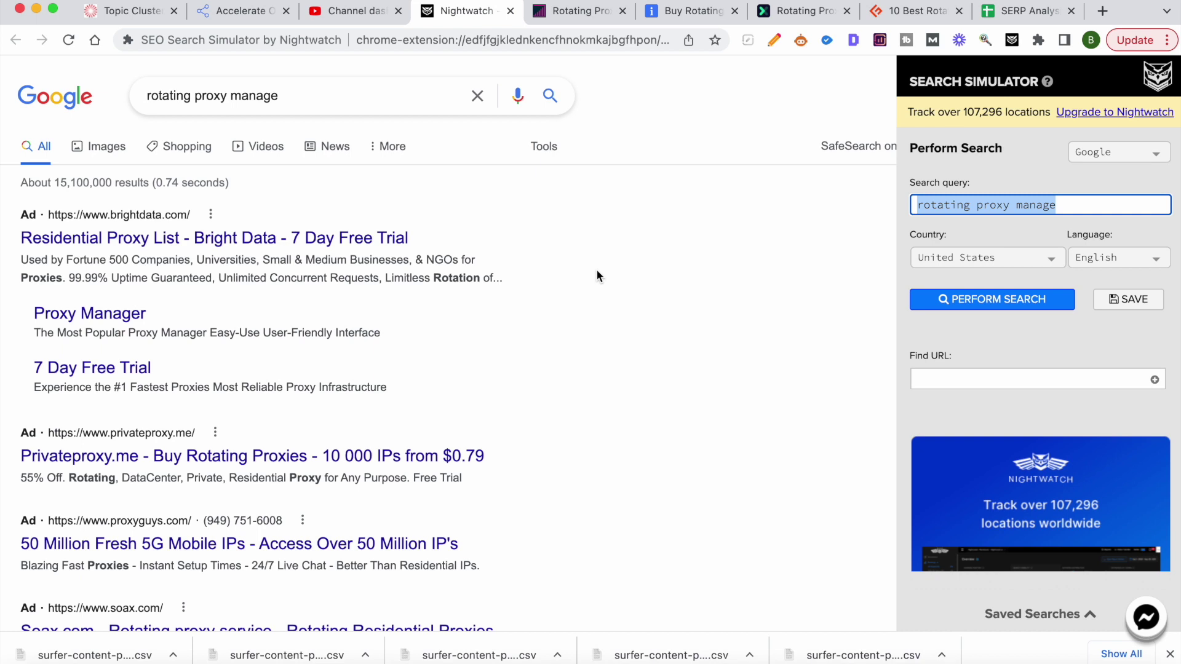
pyautogui.scroll(-3, 596, 276)
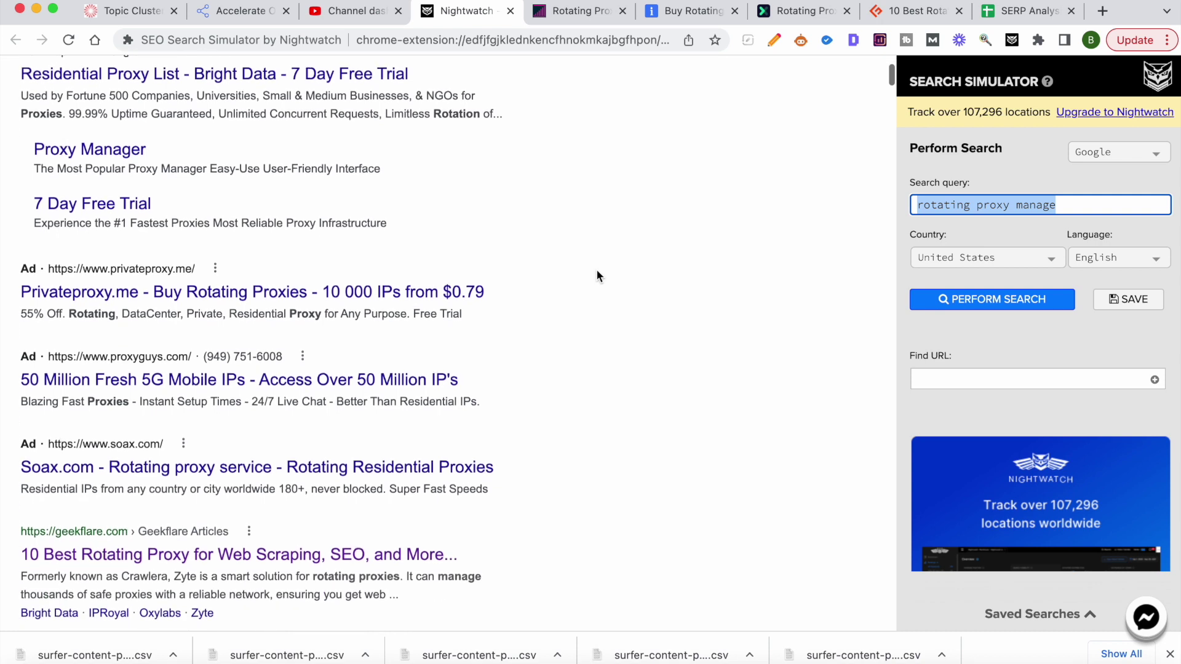
pyautogui.scroll(-5, 573, 277)
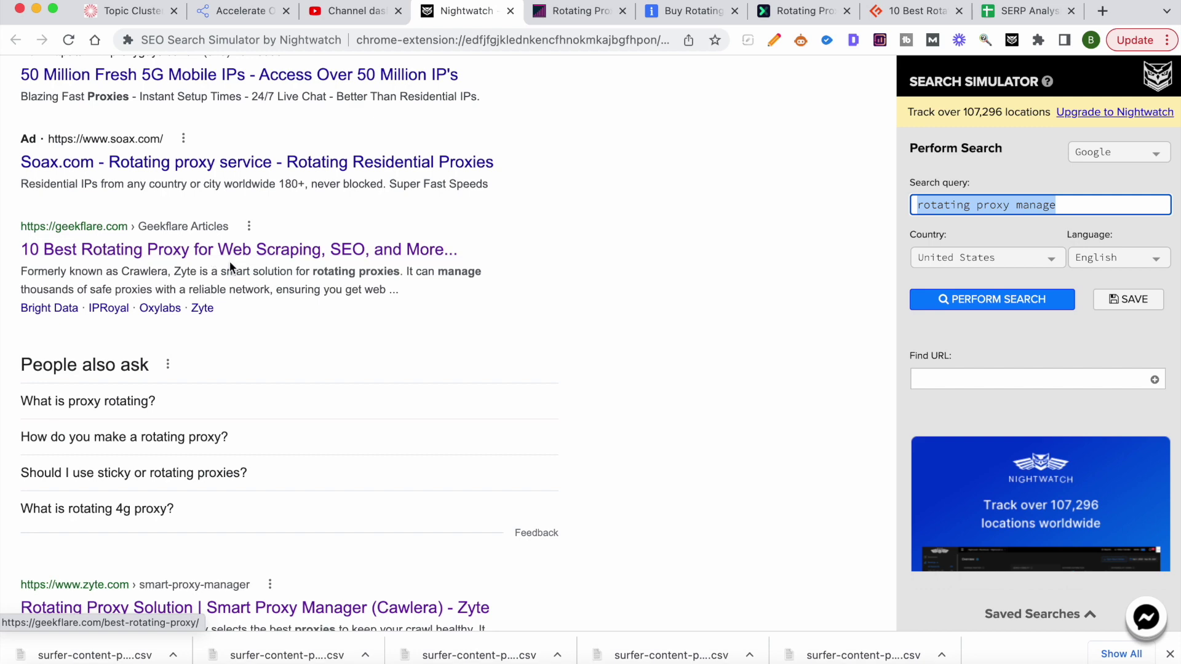
# Close the previously opened Zyte, Bright Data, Oxylabs and Geekflare pages and return to the simulated search results
pyautogui.click(580, 14)
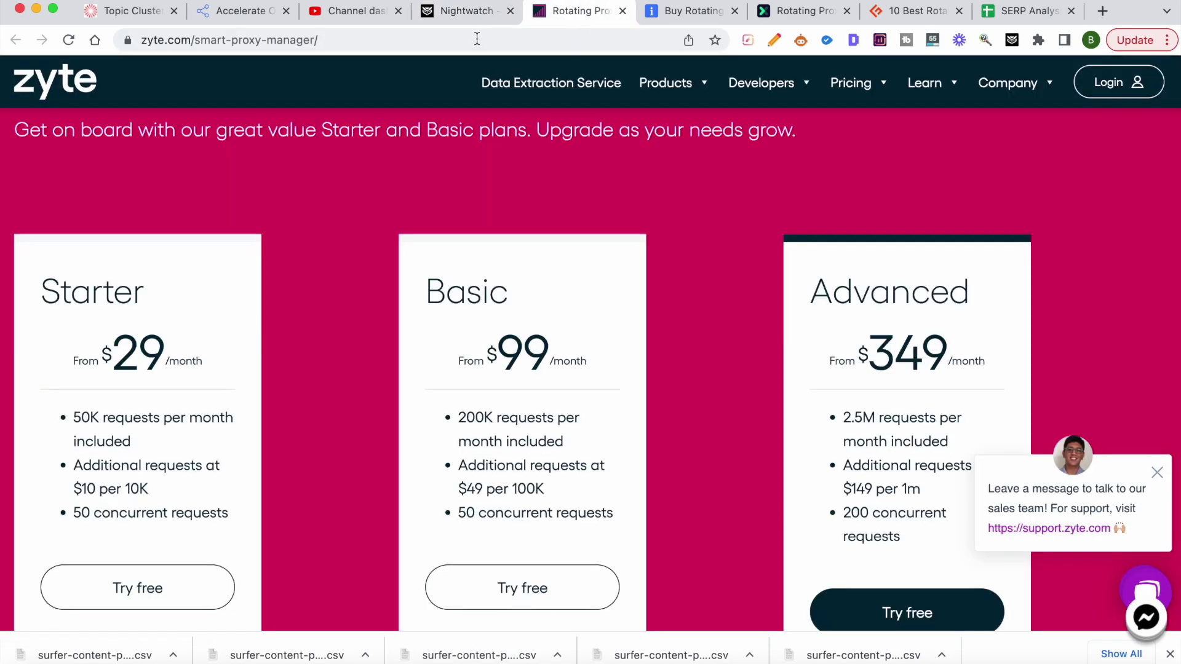
pyautogui.click(622, 12)
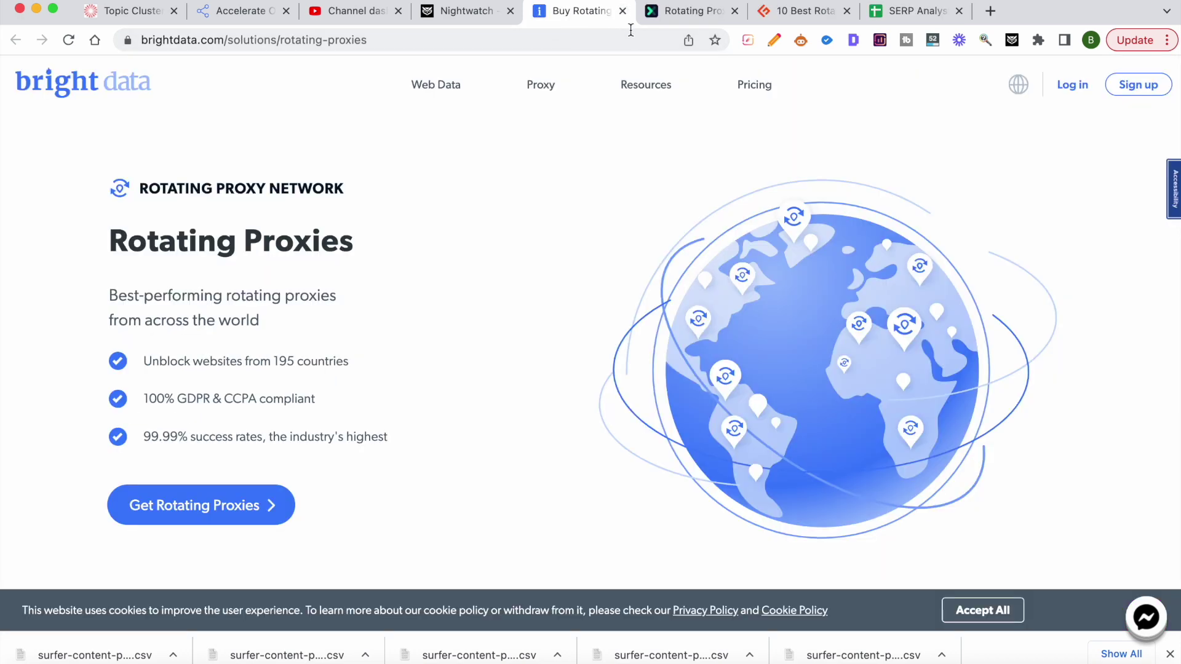
pyautogui.click(622, 12)
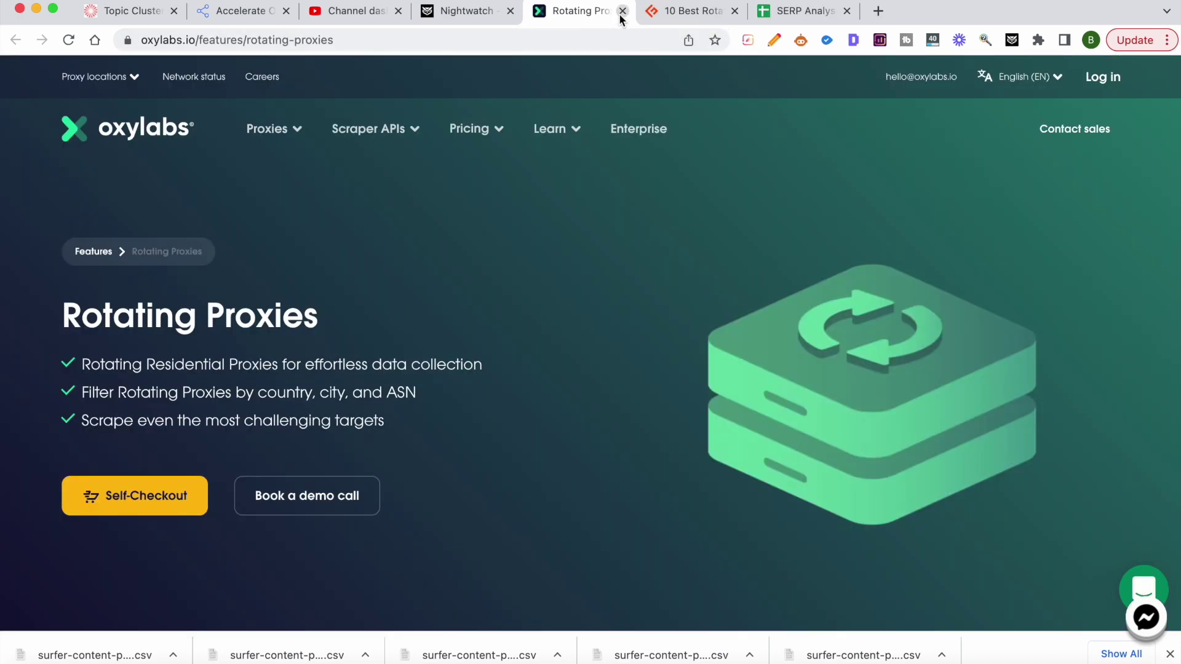
pyautogui.click(622, 12)
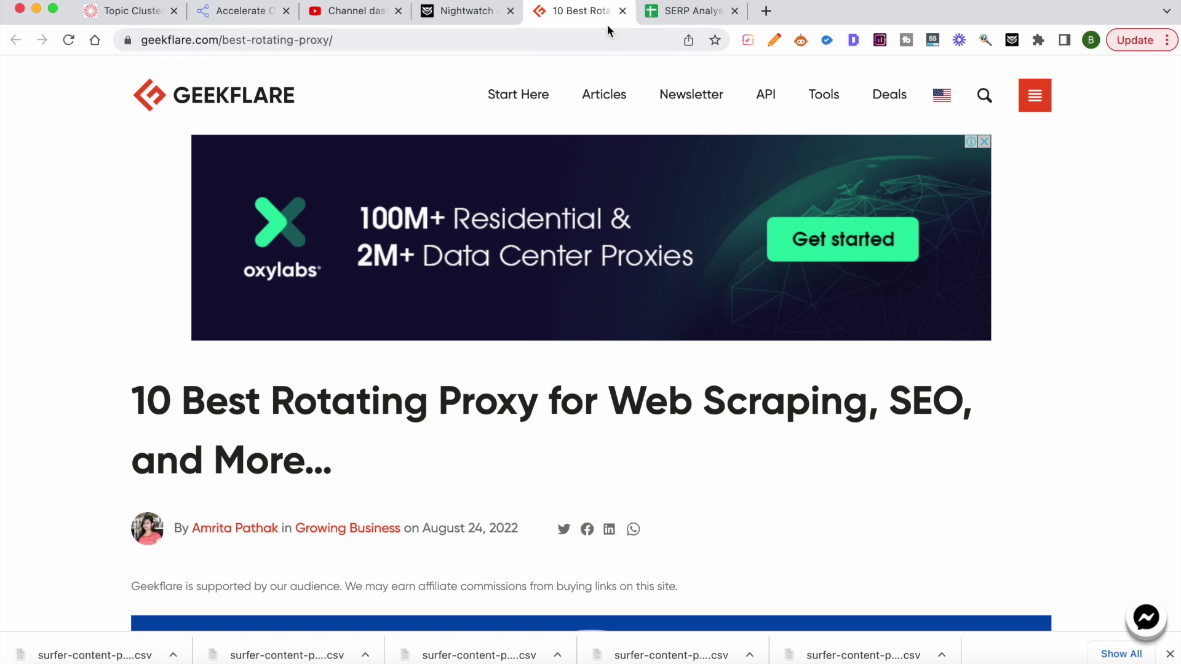
pyautogui.click(622, 12)
pyautogui.click(471, 11)
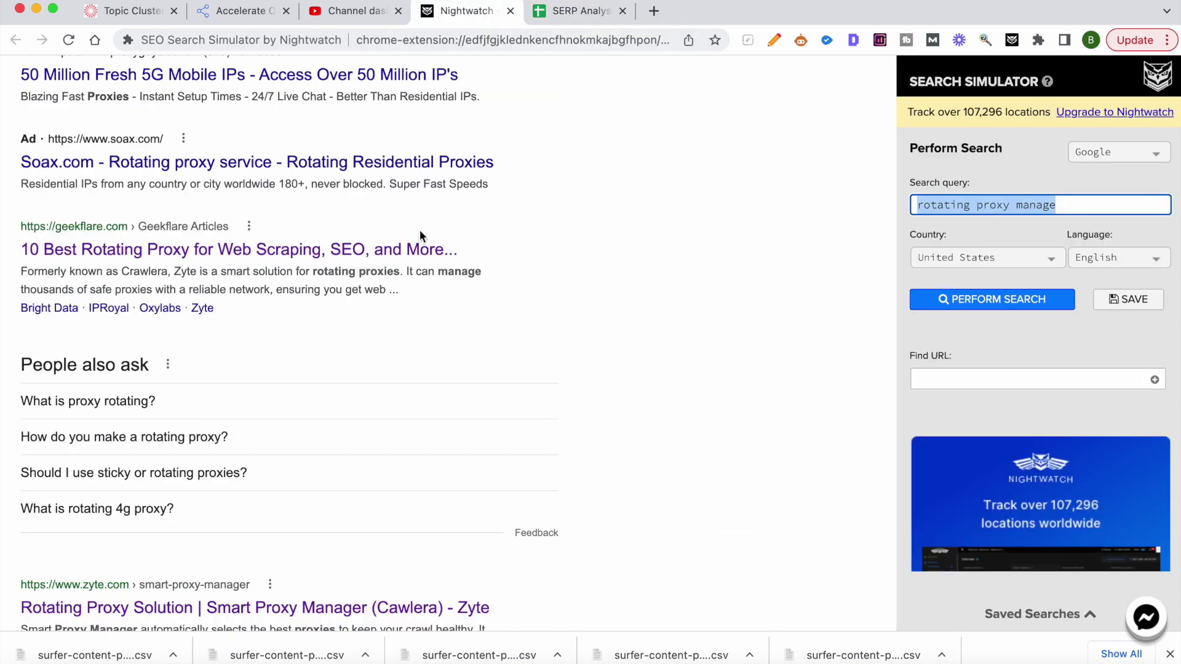
# Open the Geekflare "10 Best Rotating Proxy" result and the Zyte Smart Proxy Manager result in new tabs
pyautogui.rightClick(318, 248)
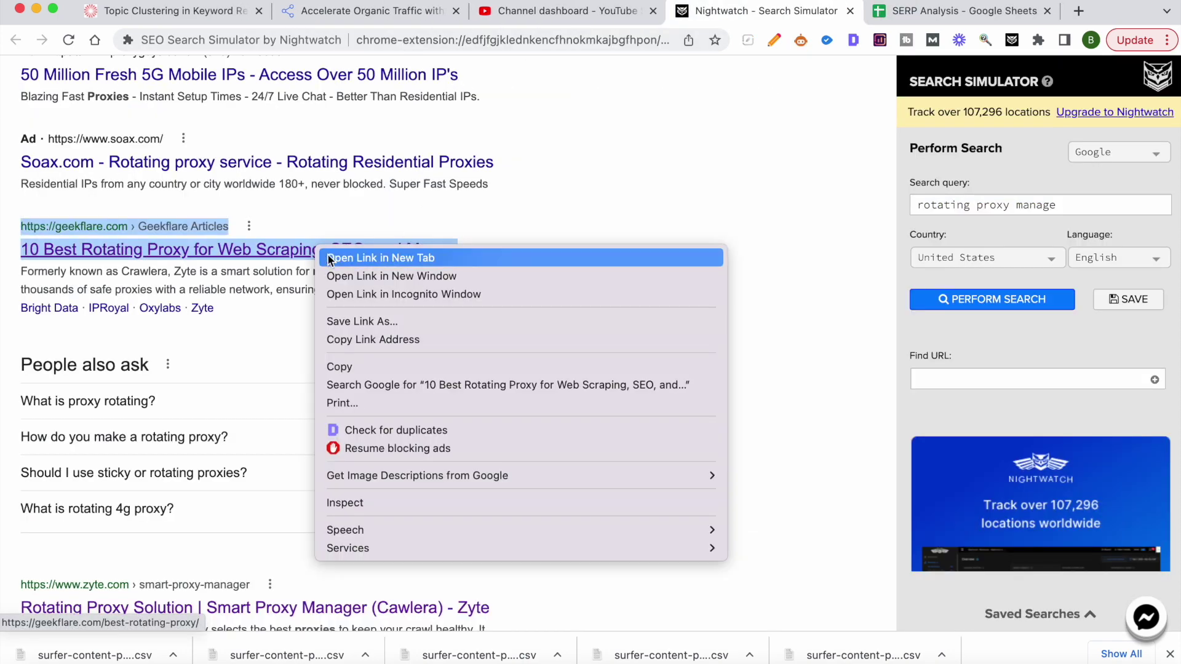
pyautogui.click(342, 260)
pyautogui.scroll(-6, 589, 246)
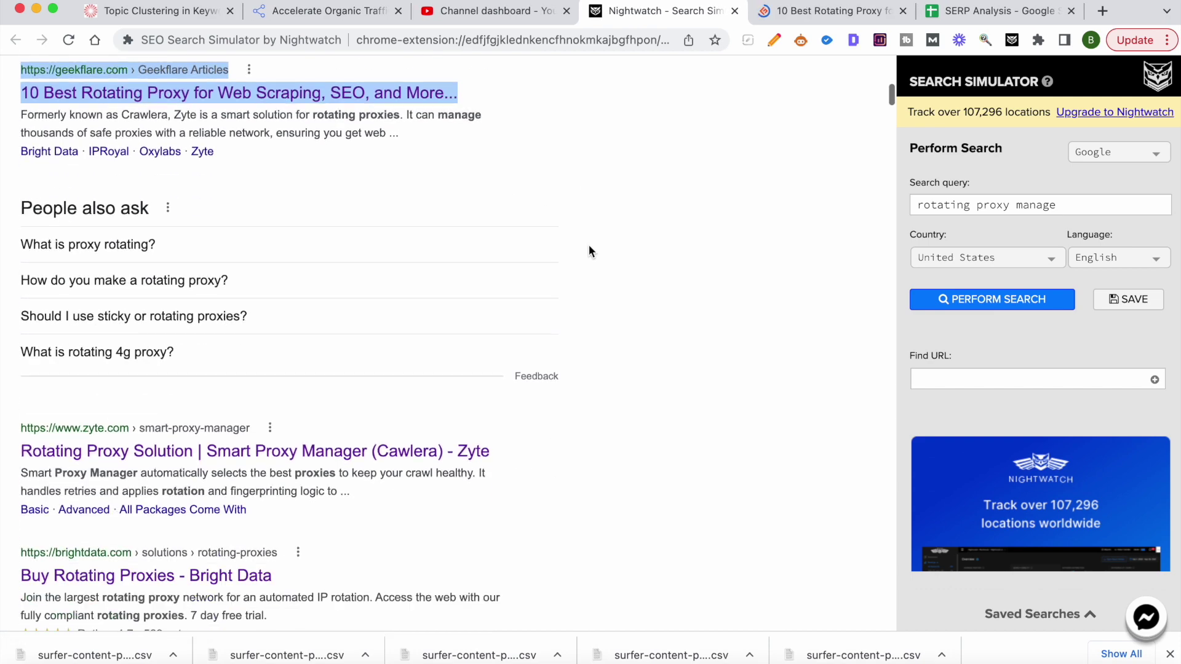
pyautogui.scroll(-1, 588, 245)
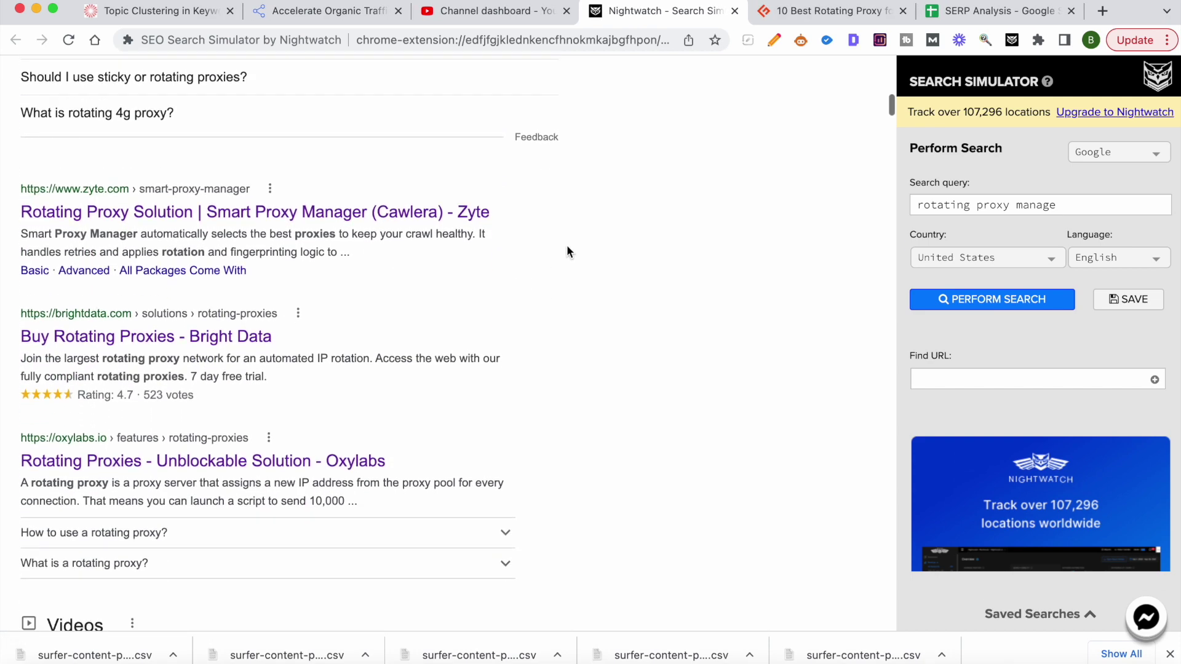
pyautogui.rightClick(342, 212)
pyautogui.click(382, 218)
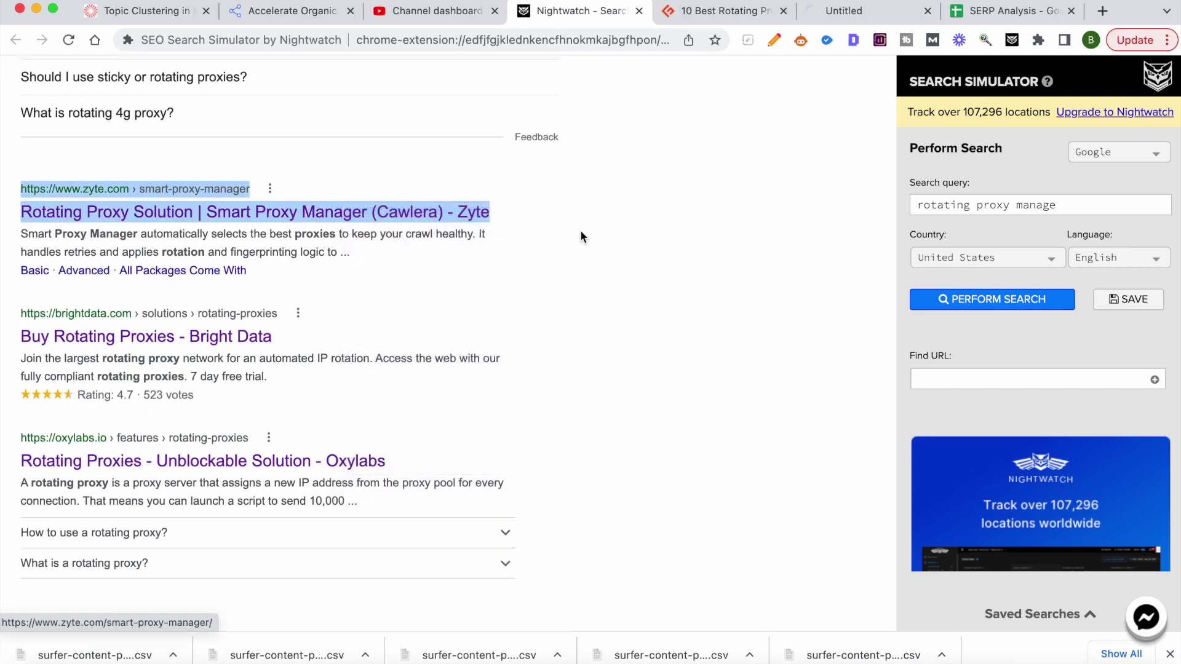
# Open the Bright Data "Buy Rotating Proxies" and Oxylabs "Rotating Proxies - Unblockable Solution" results in new tabs
pyautogui.scroll(-2, 580, 233)
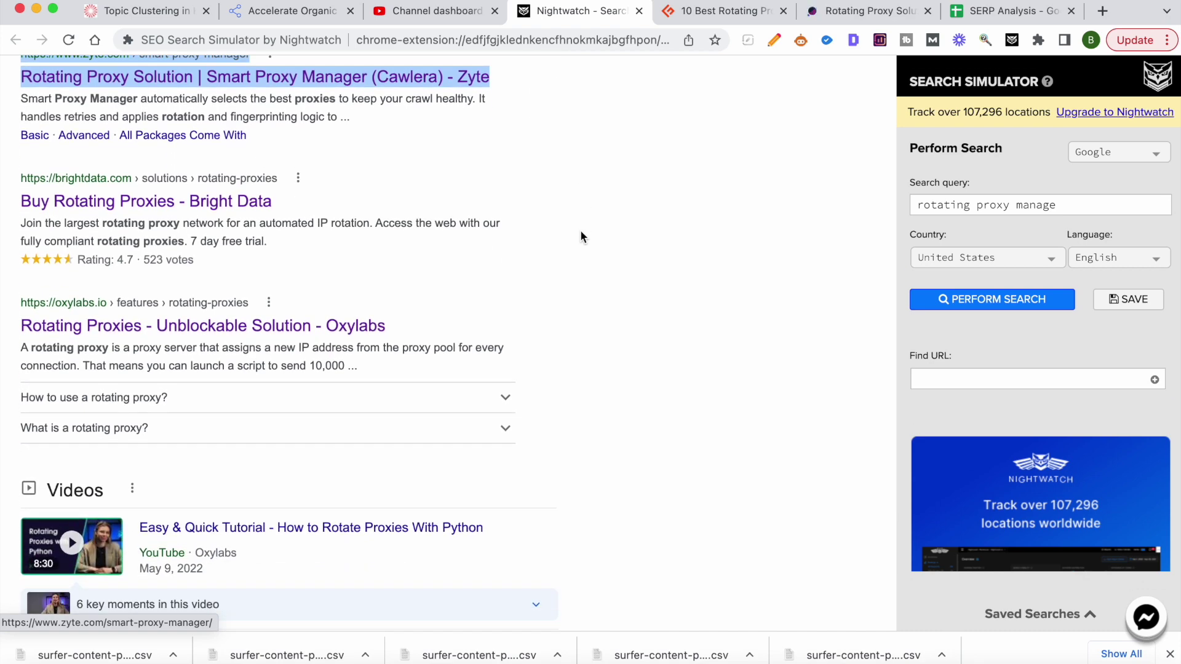
pyautogui.rightClick(200, 204)
pyautogui.click(246, 209)
pyautogui.scroll(-4, 492, 231)
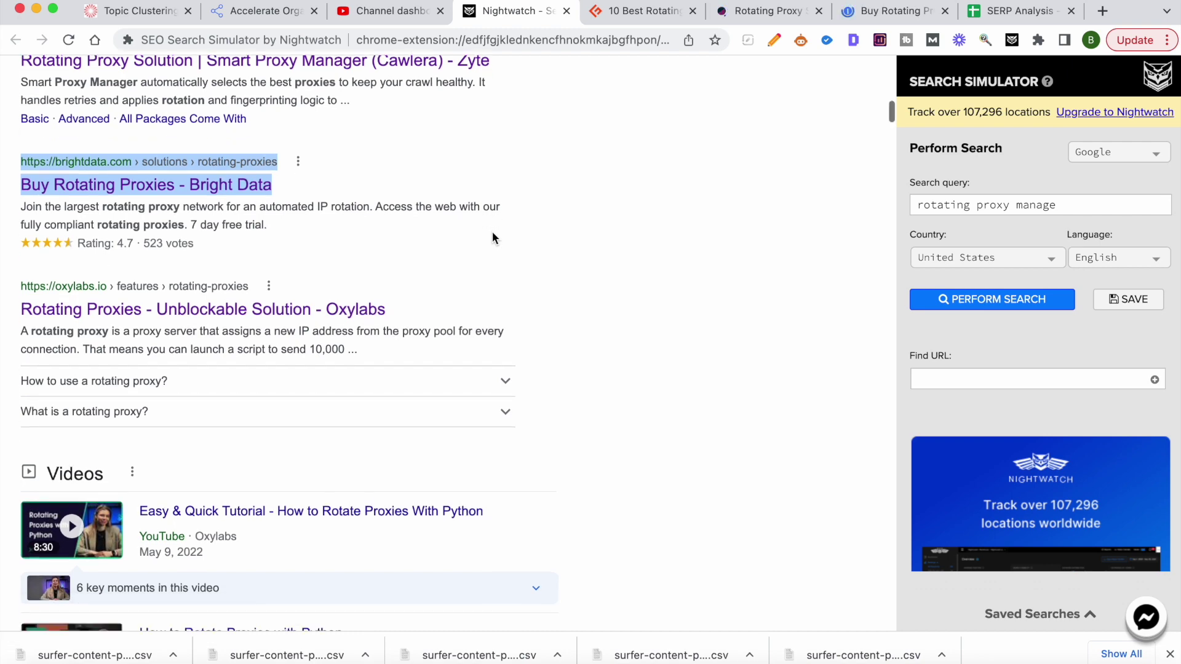
pyautogui.rightClick(302, 108)
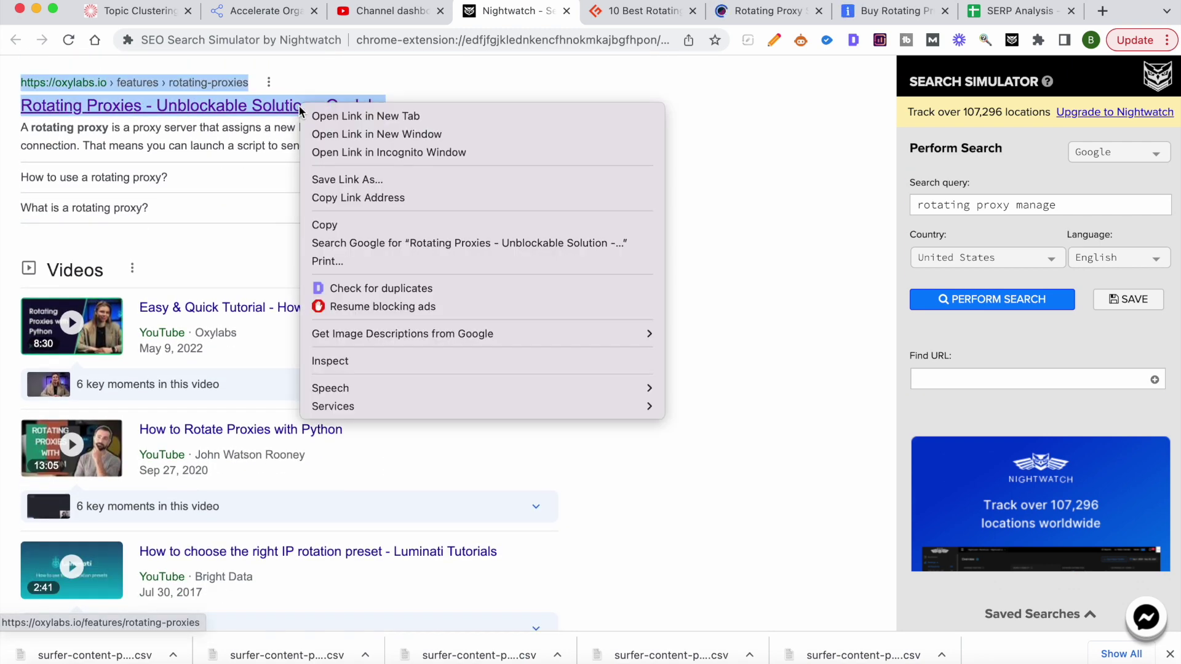
pyautogui.click(339, 116)
# Open ScraperAPI's "The 10 Best Residential, Backconnect & Rotating Proxies" result and the Proxy Rotator result in new tabs
pyautogui.scroll(-10, 565, 268)
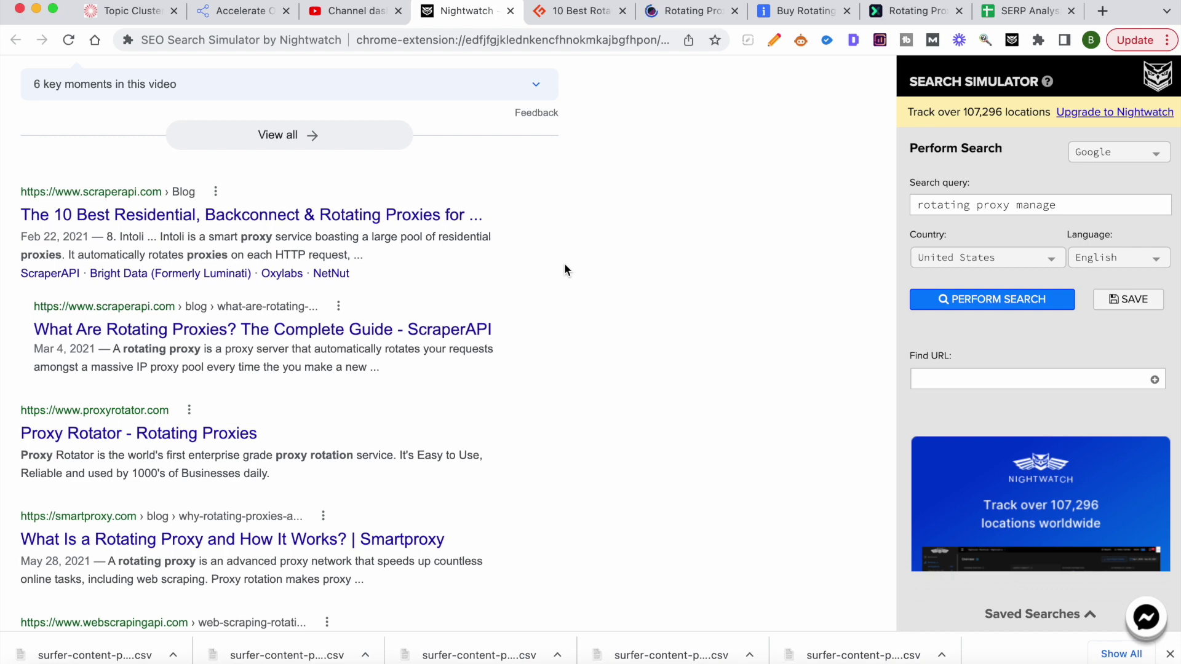
pyautogui.rightClick(294, 212)
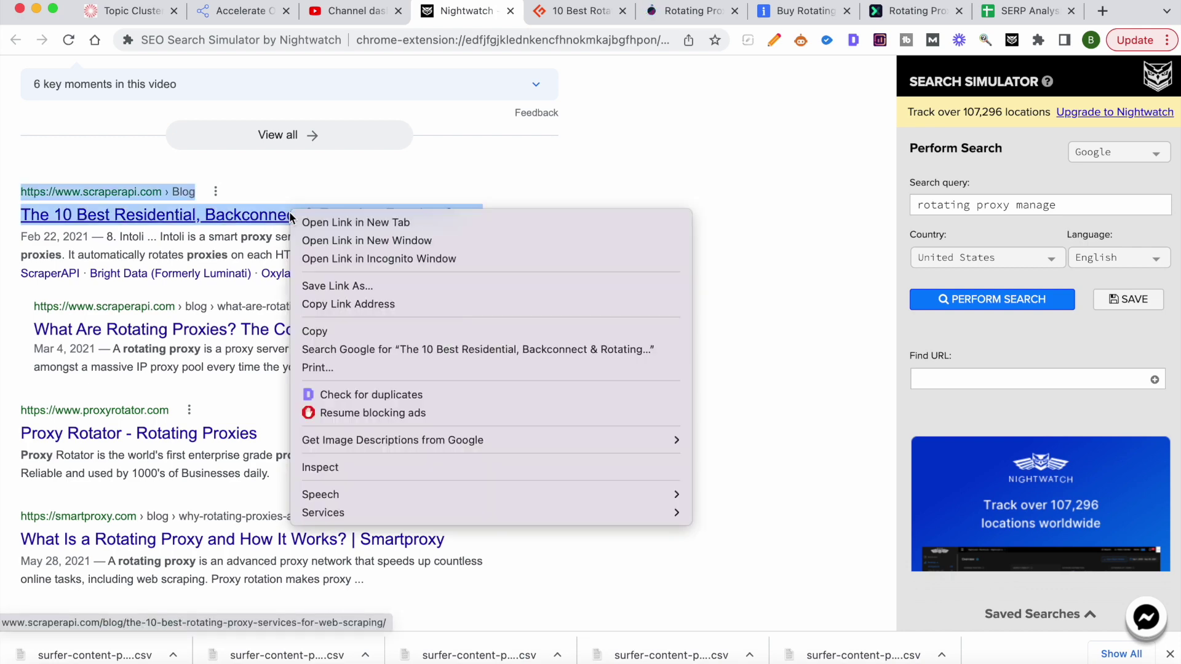
pyautogui.click(325, 222)
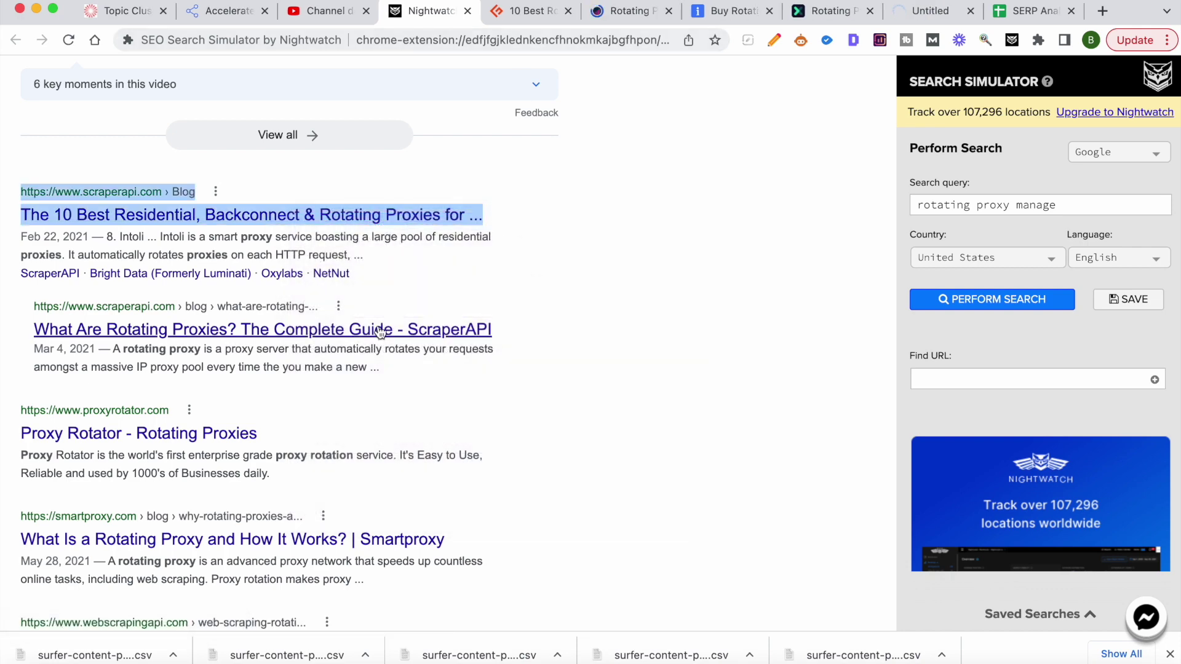
pyautogui.scroll(-2, 455, 430)
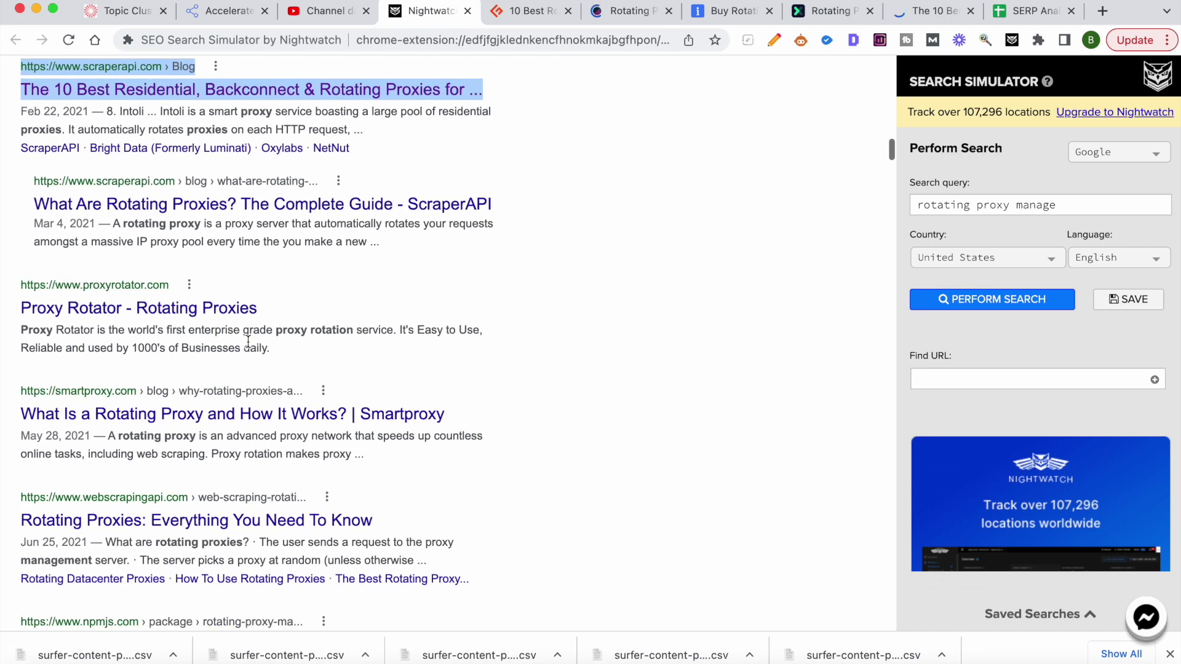
pyautogui.rightClick(193, 313)
pyautogui.click(209, 320)
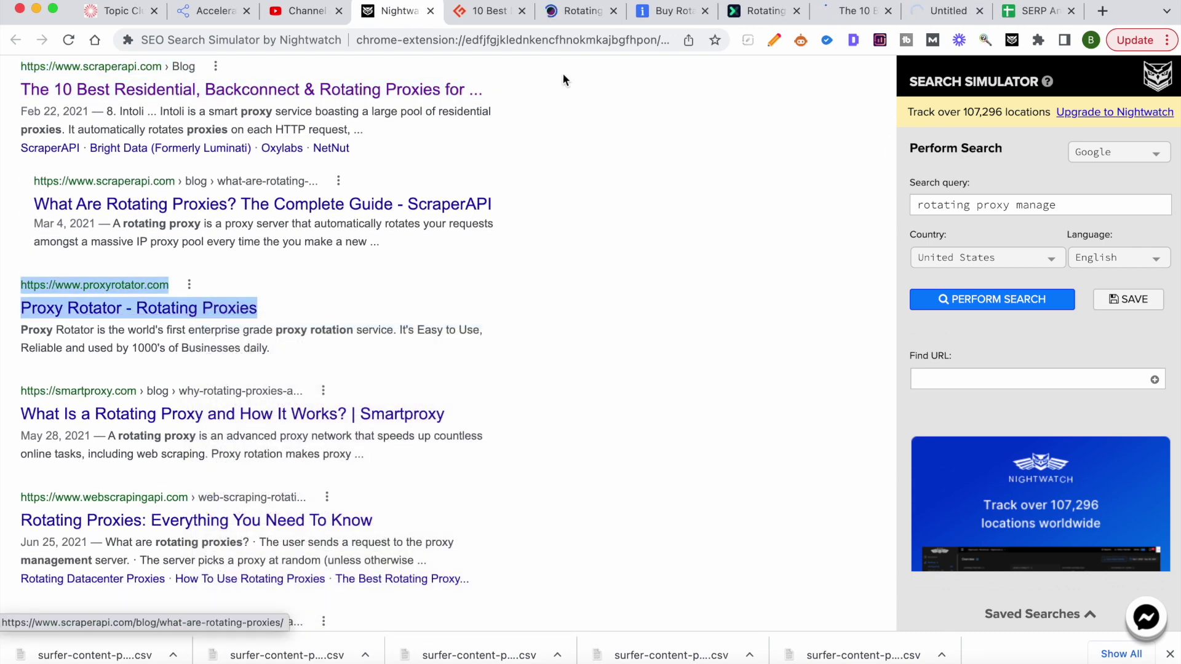
# Switch to the SERP Analysis spreadsheet and select the Ranking Site cell for position #1
pyautogui.click(1035, 10)
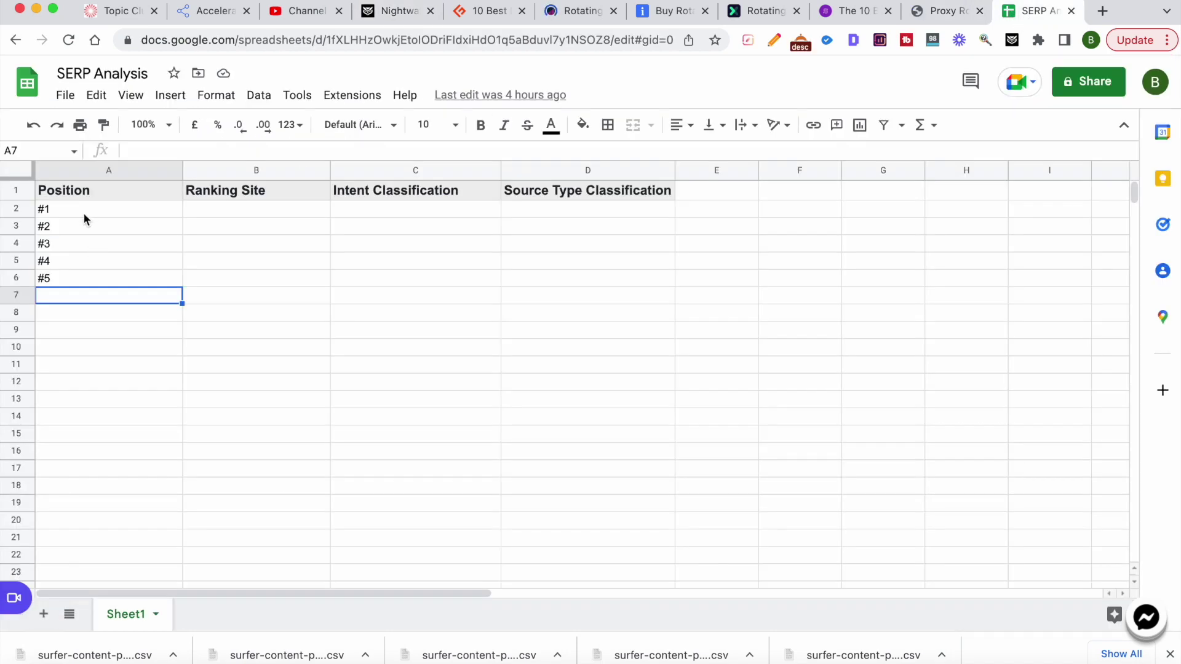
pyautogui.click(117, 194)
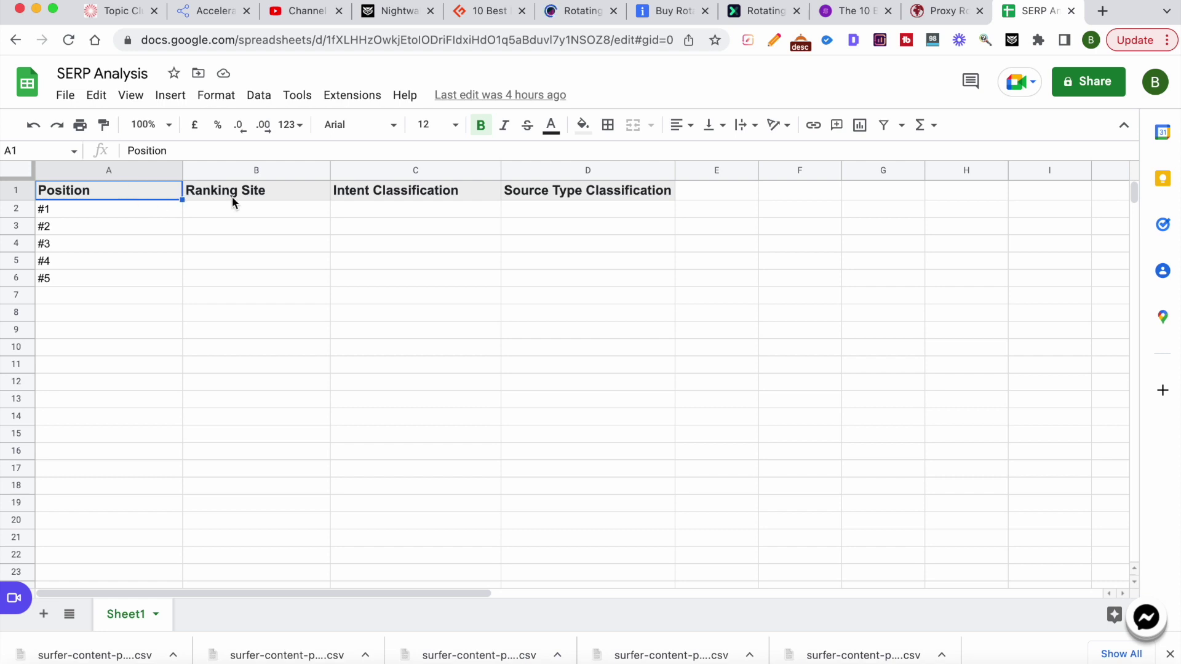
pyautogui.click(259, 215)
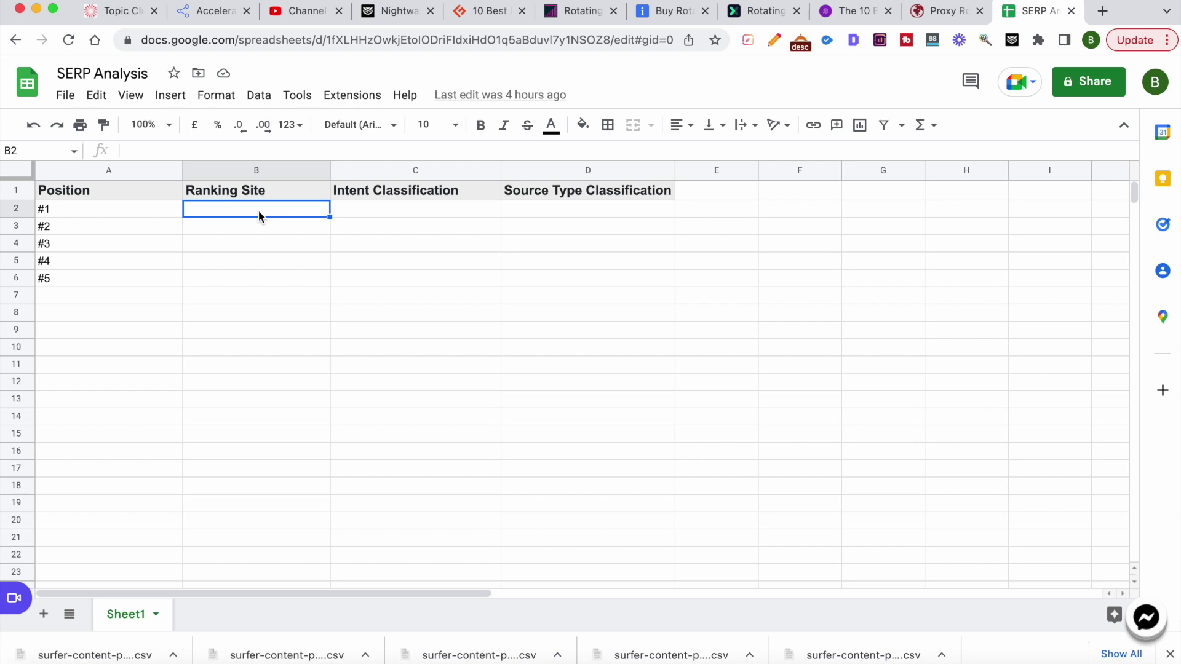
# Review the simulated search results for the ranking order of the organic listings, starting from Geekflare
pyautogui.click(400, 17)
pyautogui.click(463, 23)
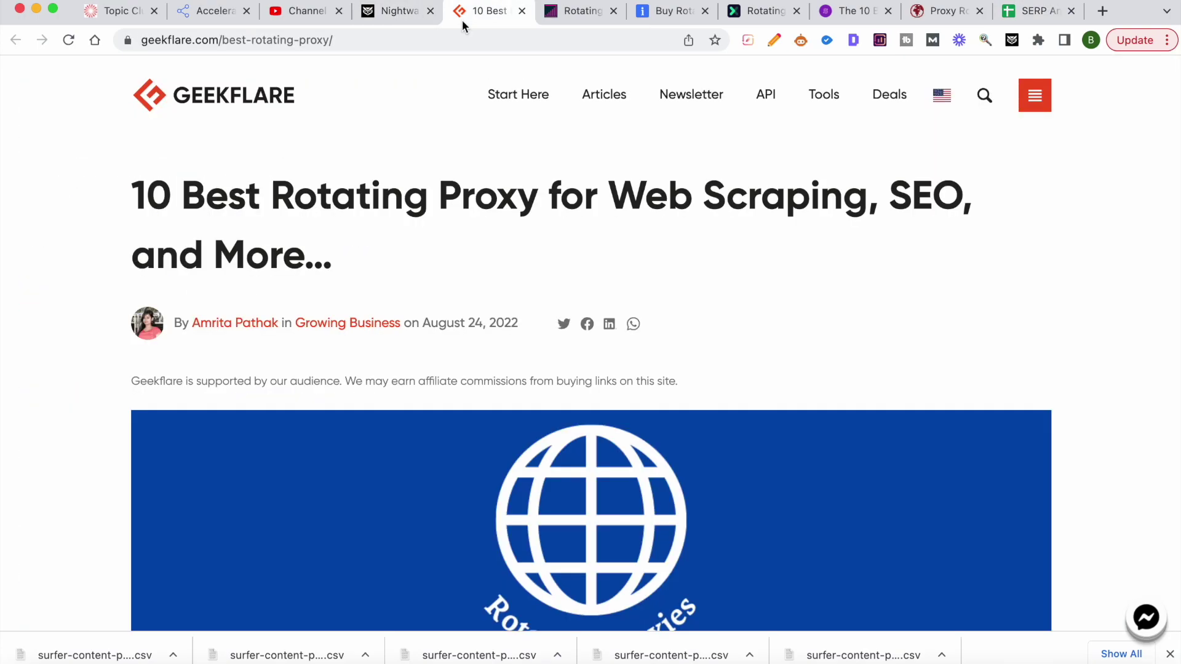
pyautogui.click(400, 11)
pyautogui.scroll(15, 438, 286)
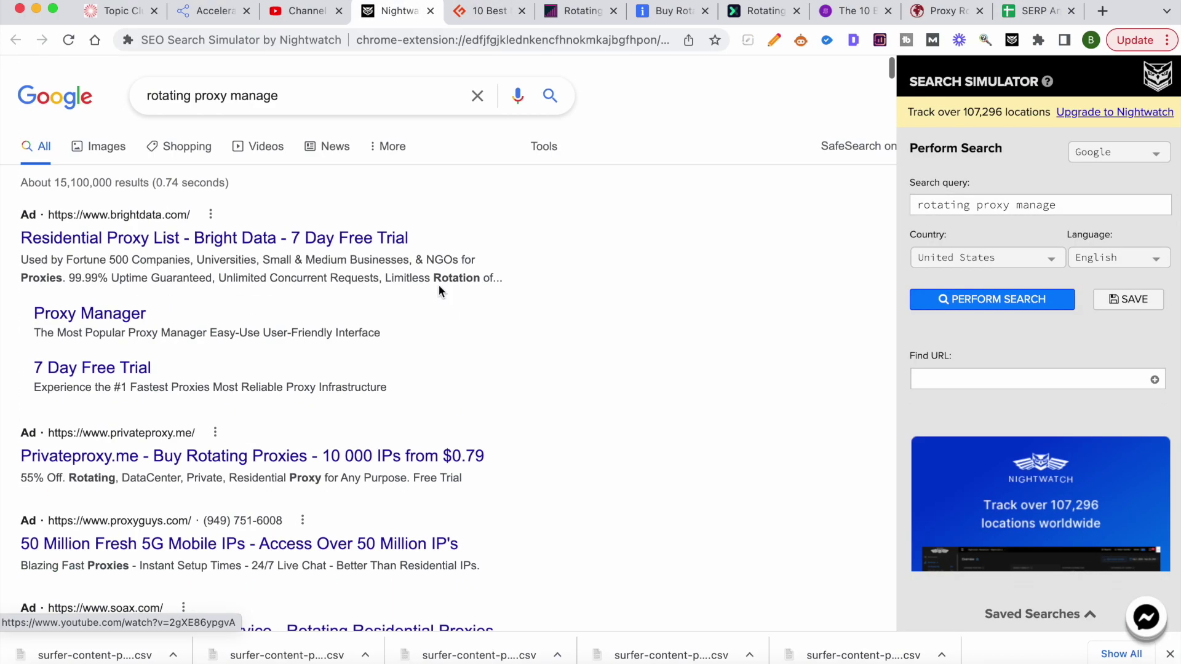
pyautogui.scroll(-7, 438, 286)
pyautogui.scroll(1, 438, 285)
pyautogui.scroll(-1, 438, 286)
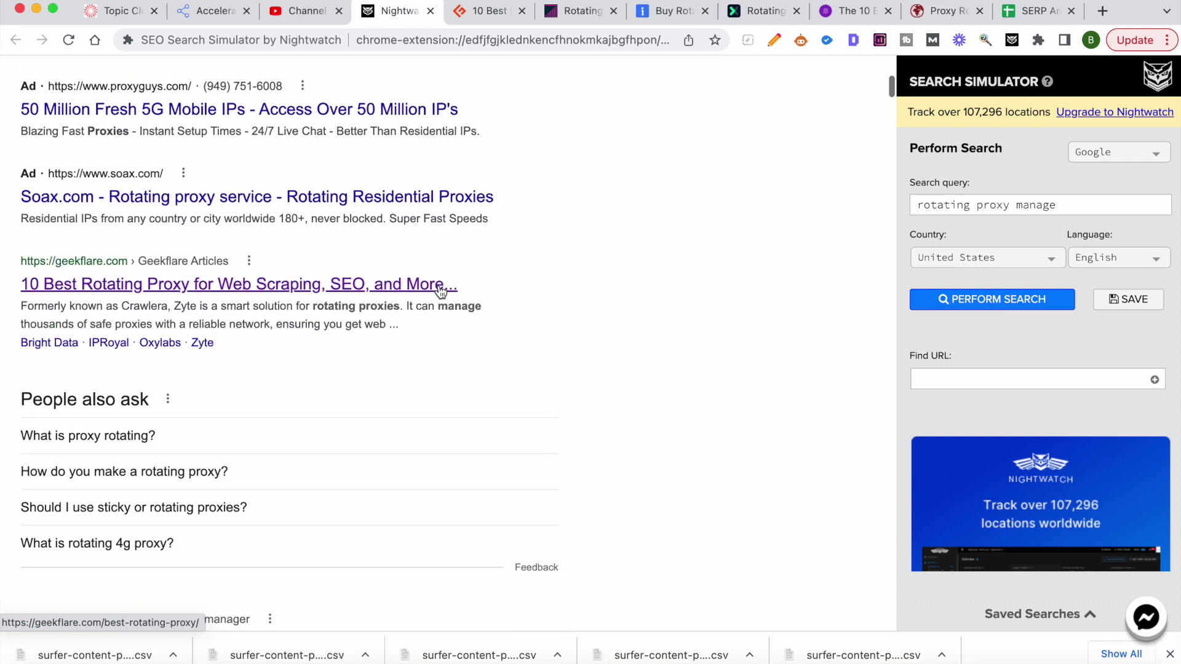
pyautogui.scroll(-5, 441, 292)
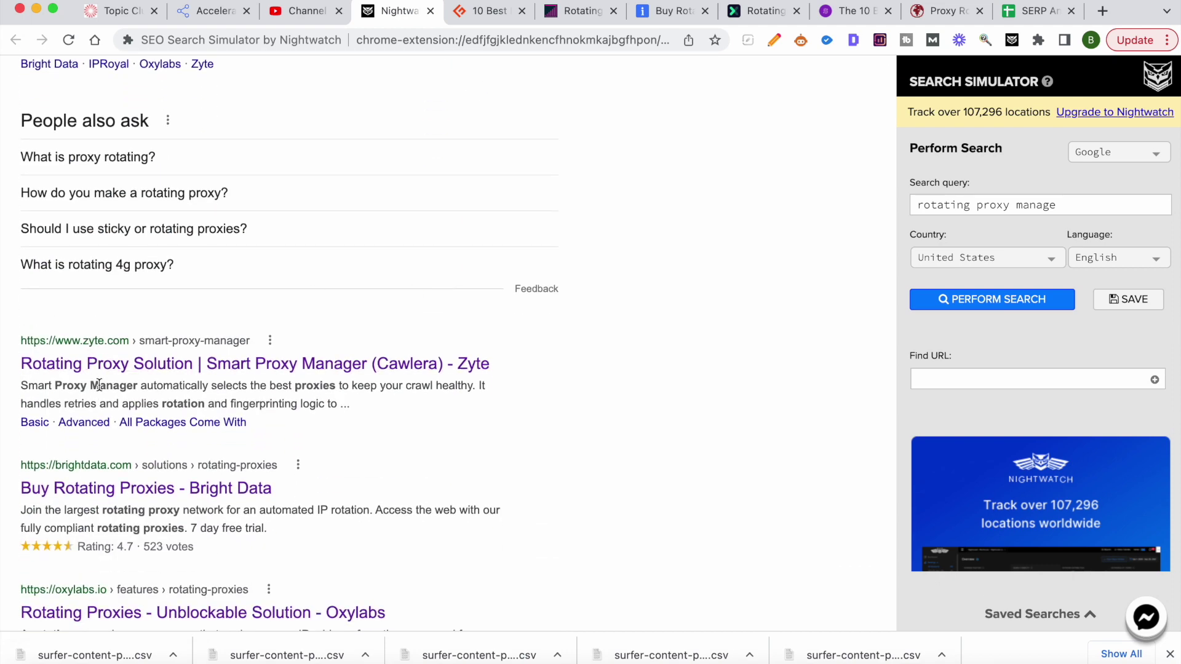
# Examine the Zyte Smart Proxy Manager page's introduction, feature list, free trial offer and developer integrations to judge its search intent
pyautogui.click(499, 20)
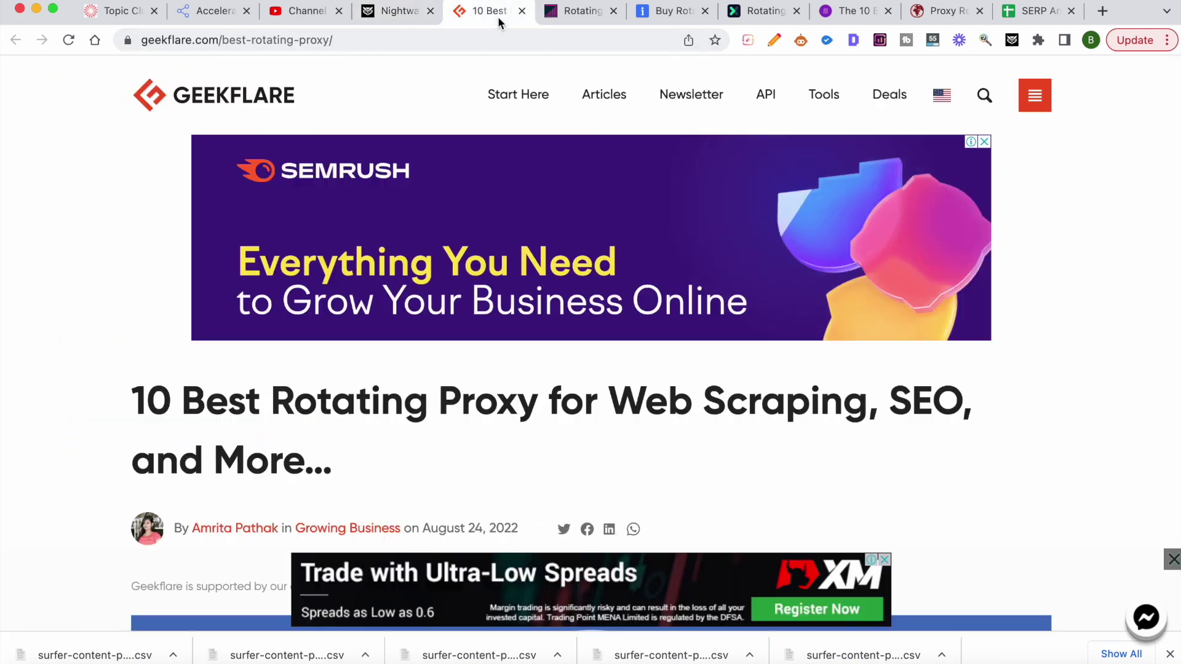
pyautogui.hotkey('ctrl', 'Tab')
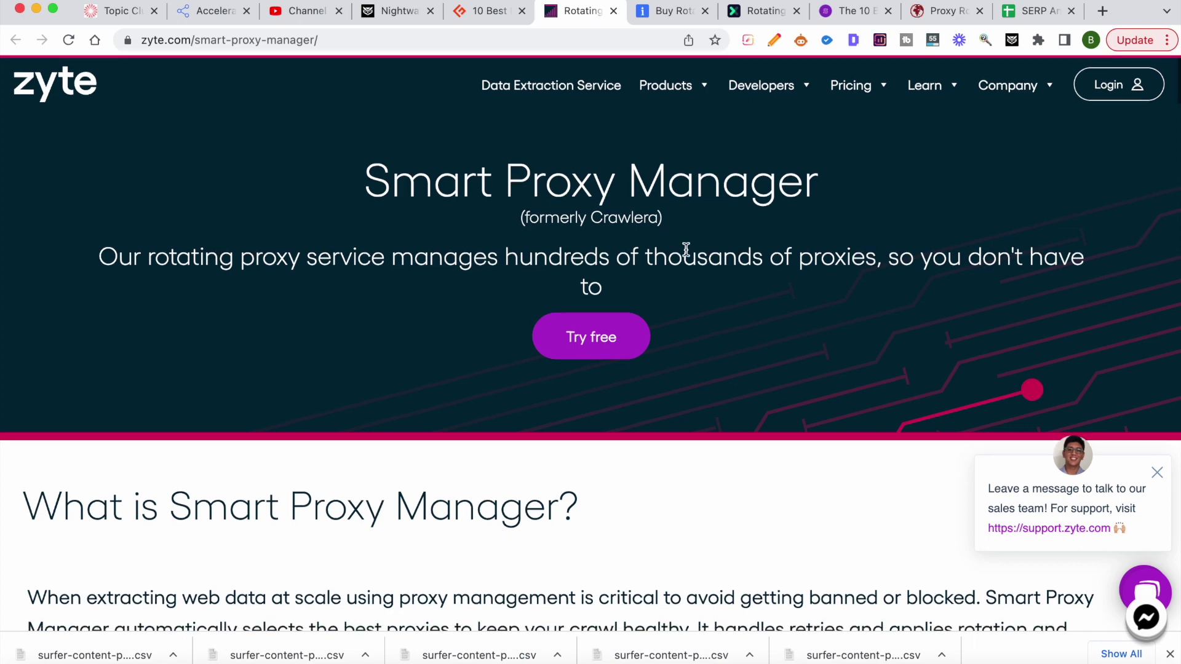
pyautogui.scroll(-1, 685, 251)
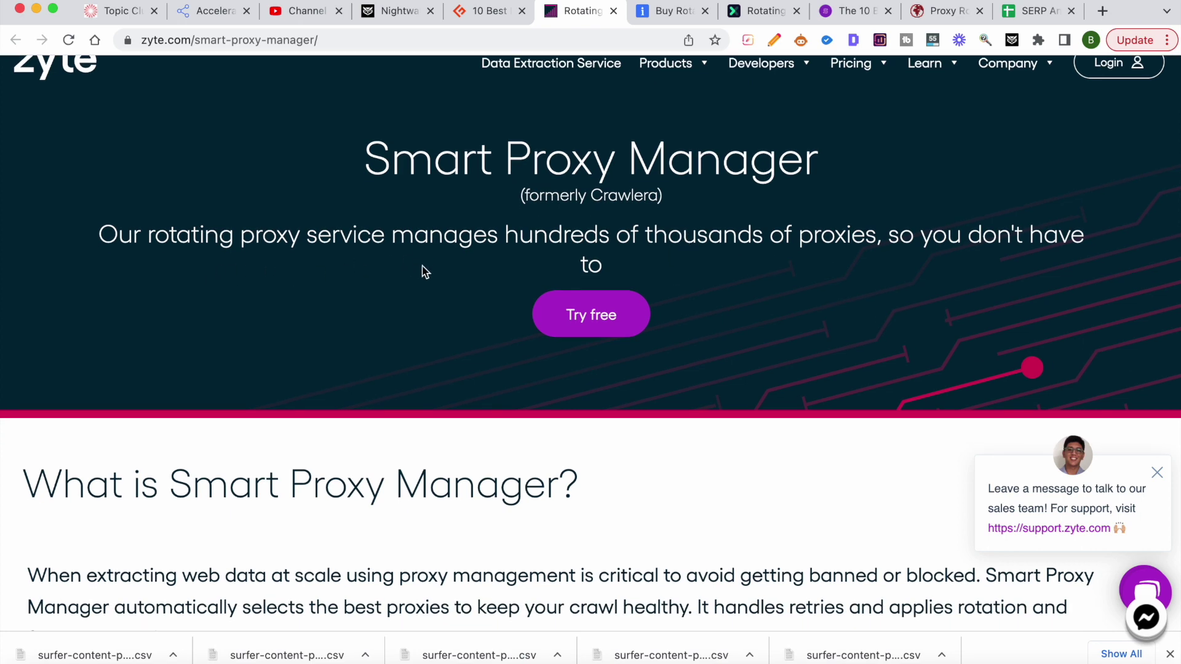
pyautogui.scroll(-8, 424, 272)
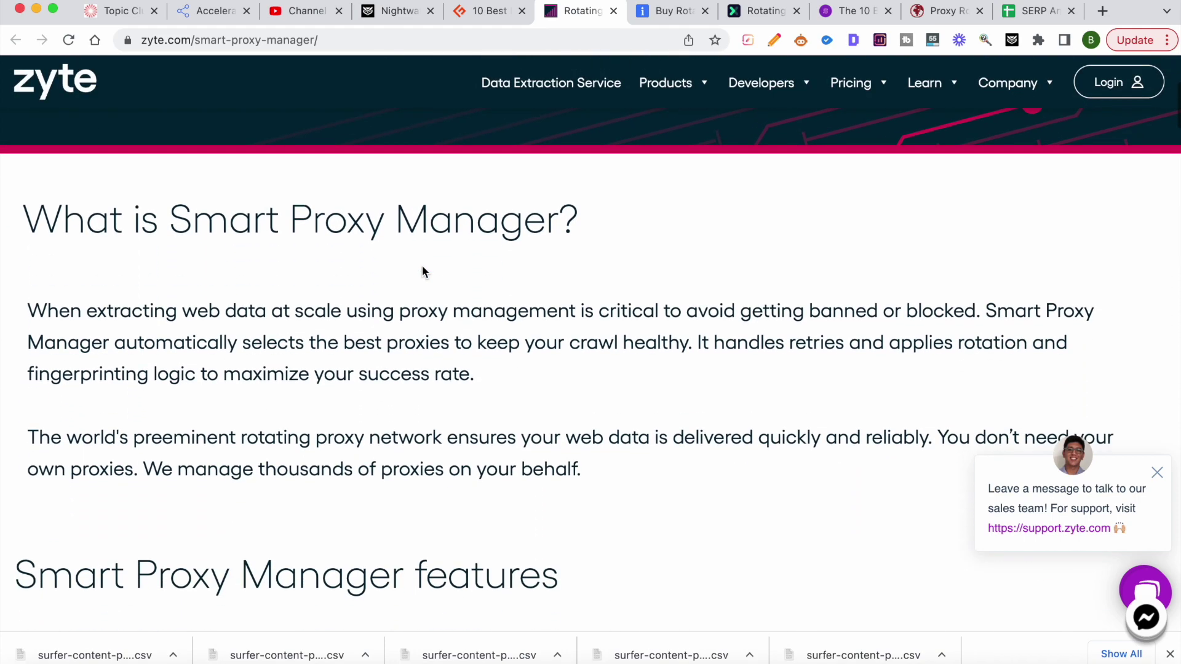
pyautogui.scroll(-8, 422, 269)
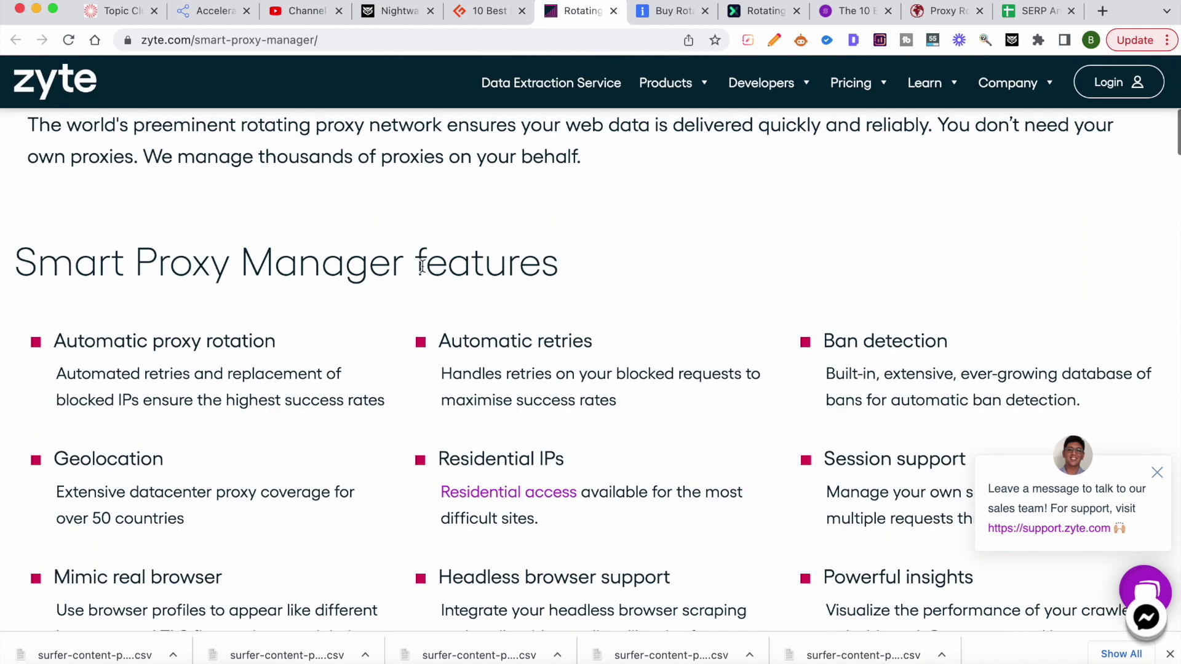
pyautogui.scroll(-8, 422, 266)
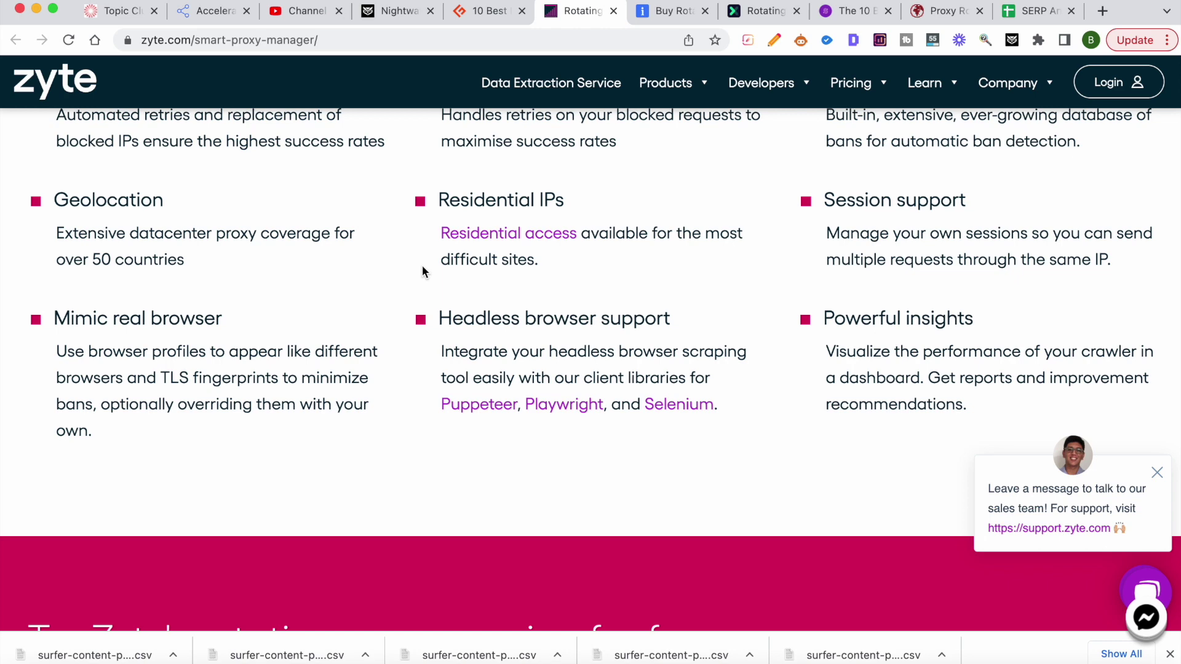
pyautogui.scroll(-14, 422, 266)
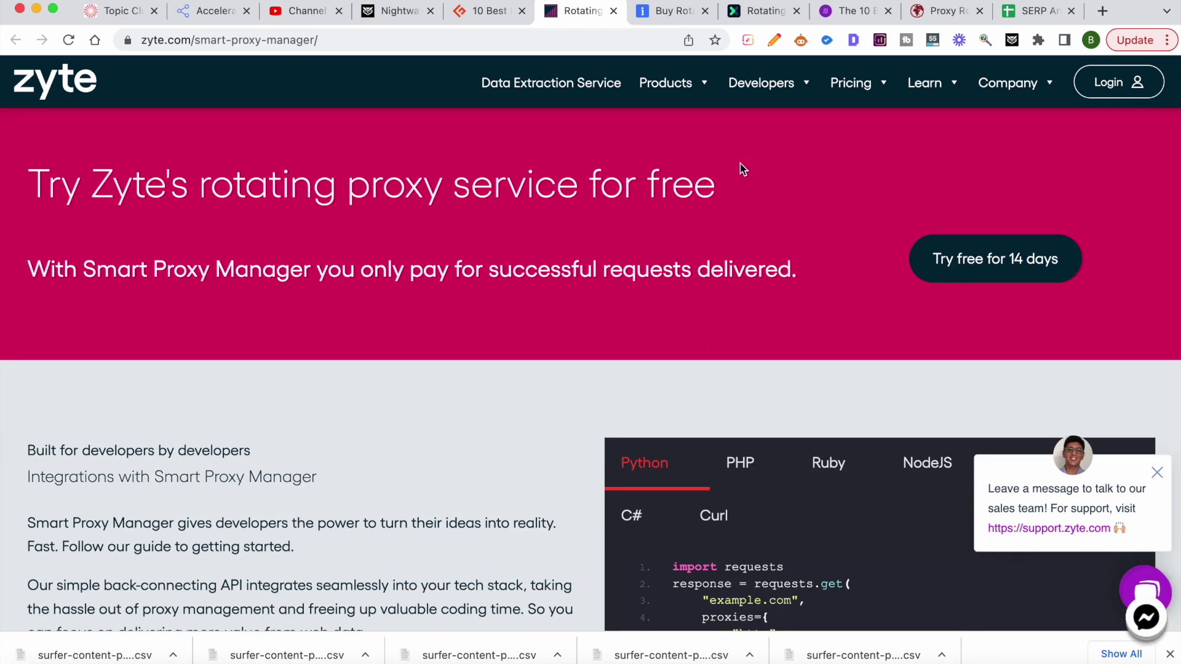
pyautogui.scroll(-12, 226, 224)
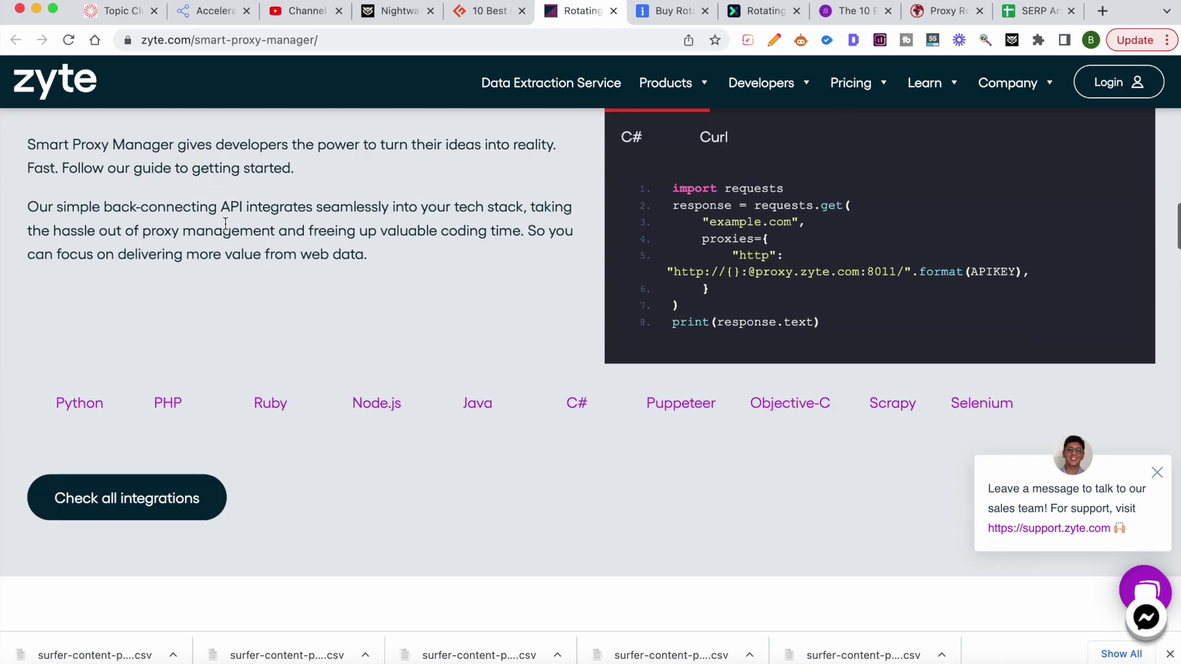
pyautogui.scroll(-6, 225, 224)
pyautogui.scroll(18, 227, 226)
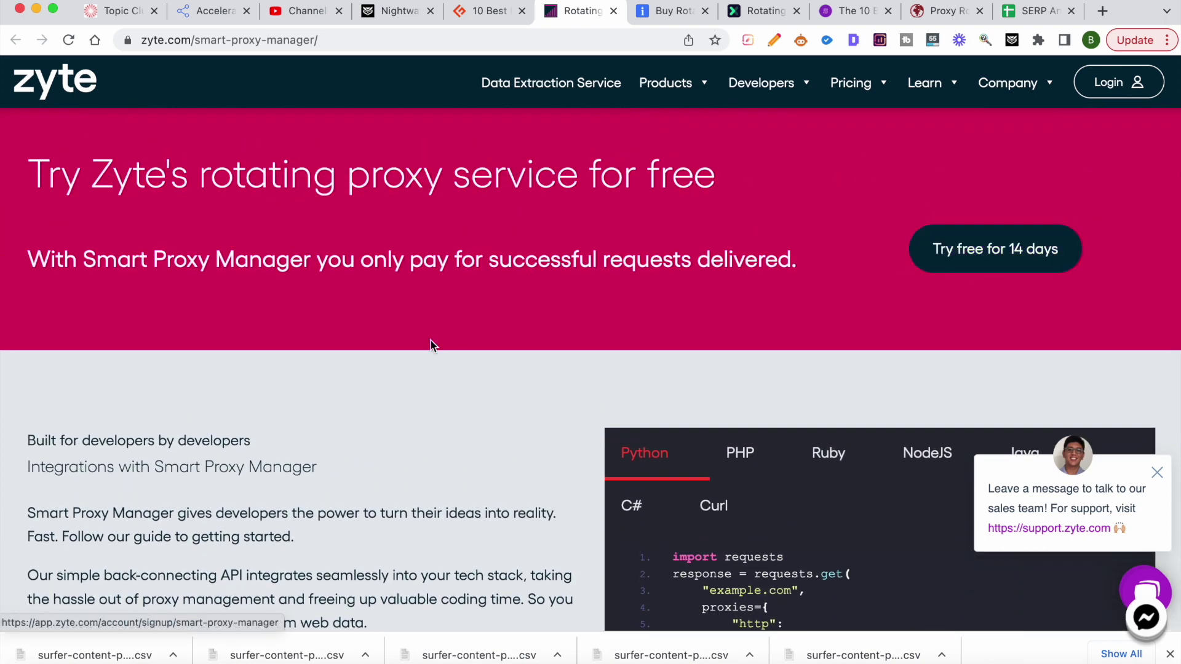
# Examine the Zyte page's pricing plans, residential IP service and customer case studies for signs of commercial intent
pyautogui.scroll(-20, 430, 345)
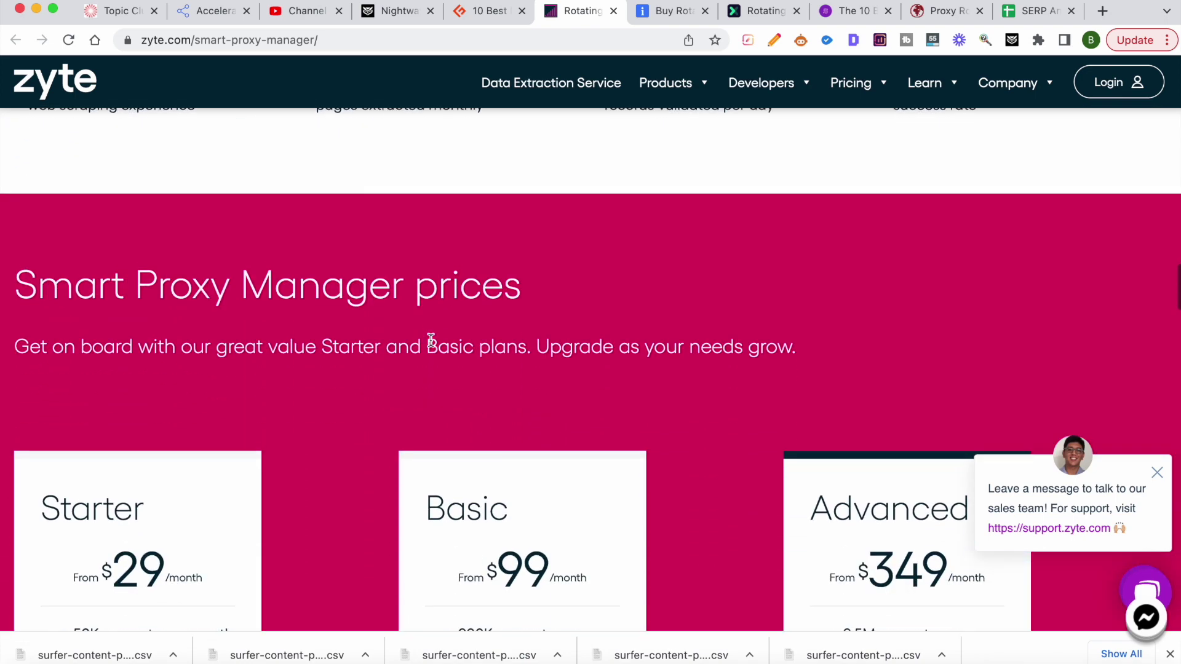
pyautogui.scroll(-15, 431, 341)
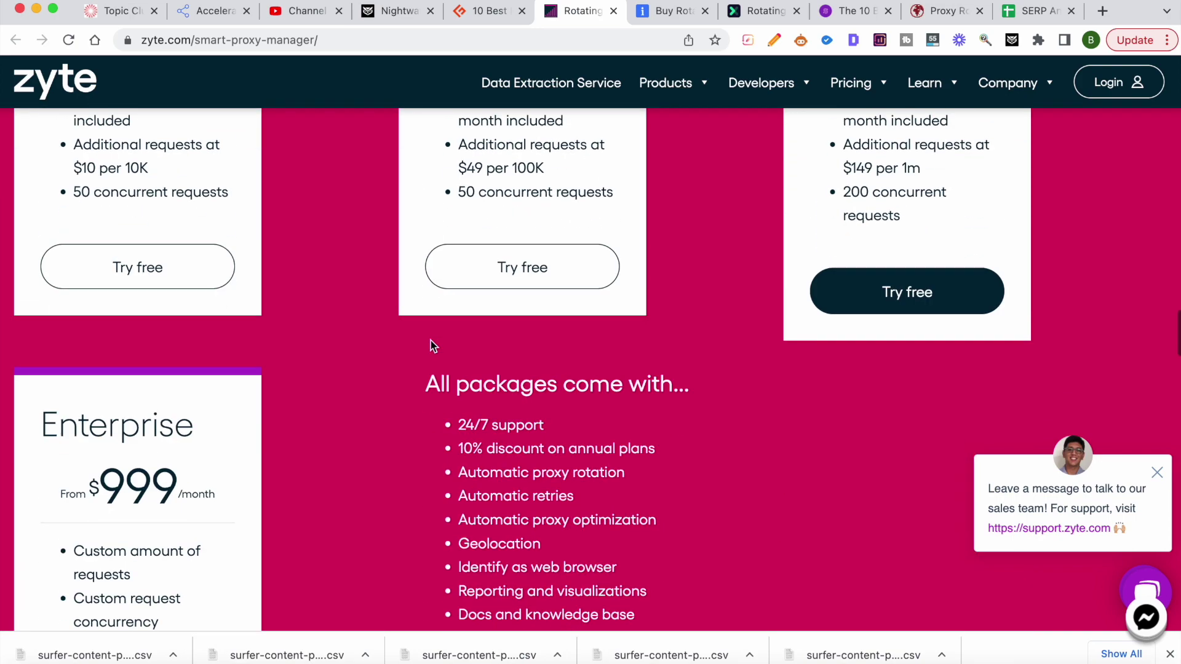
pyautogui.scroll(-20, 430, 341)
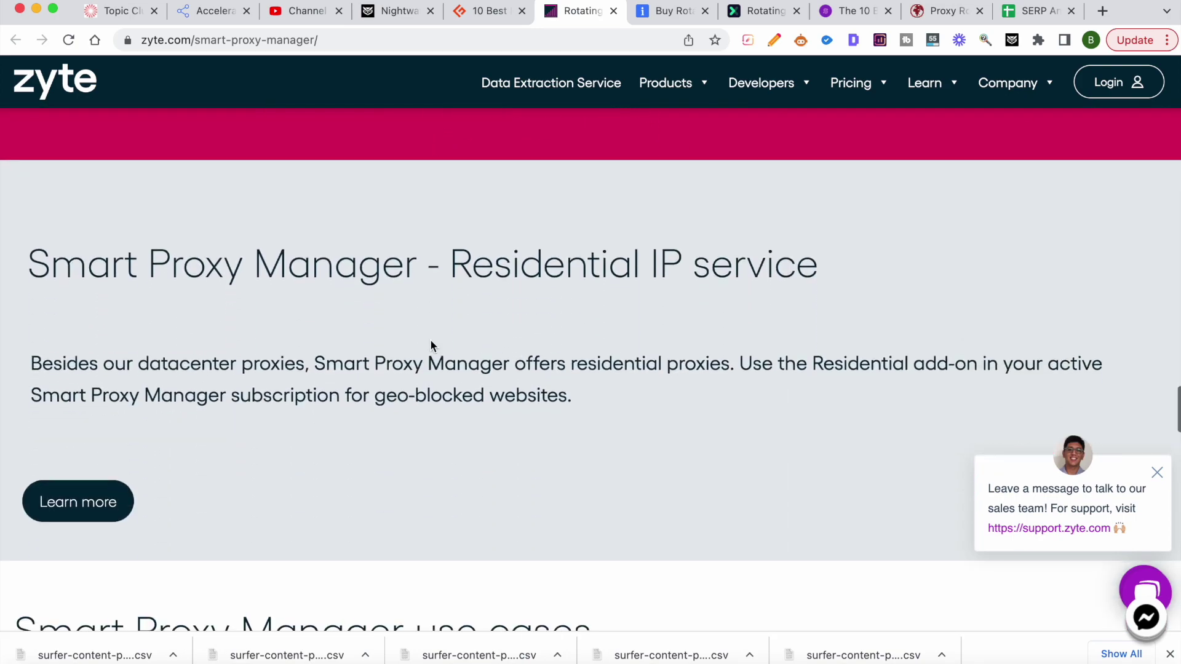
pyautogui.scroll(-18, 431, 346)
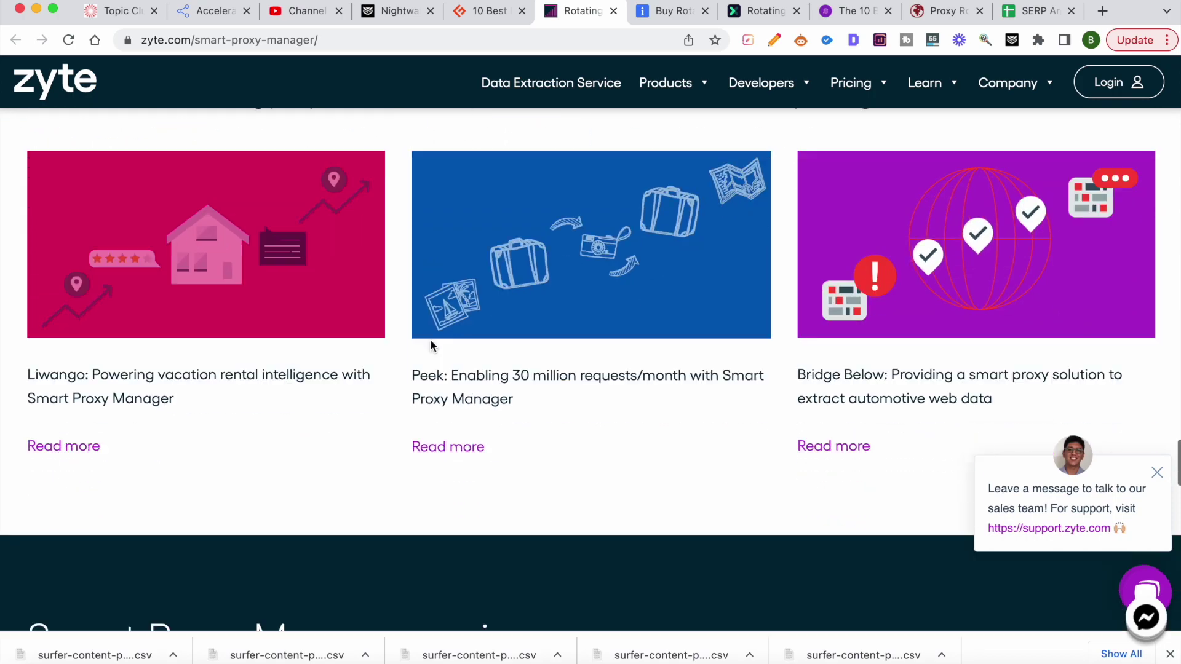
pyautogui.scroll(-17, 432, 346)
pyautogui.scroll(20, 434, 335)
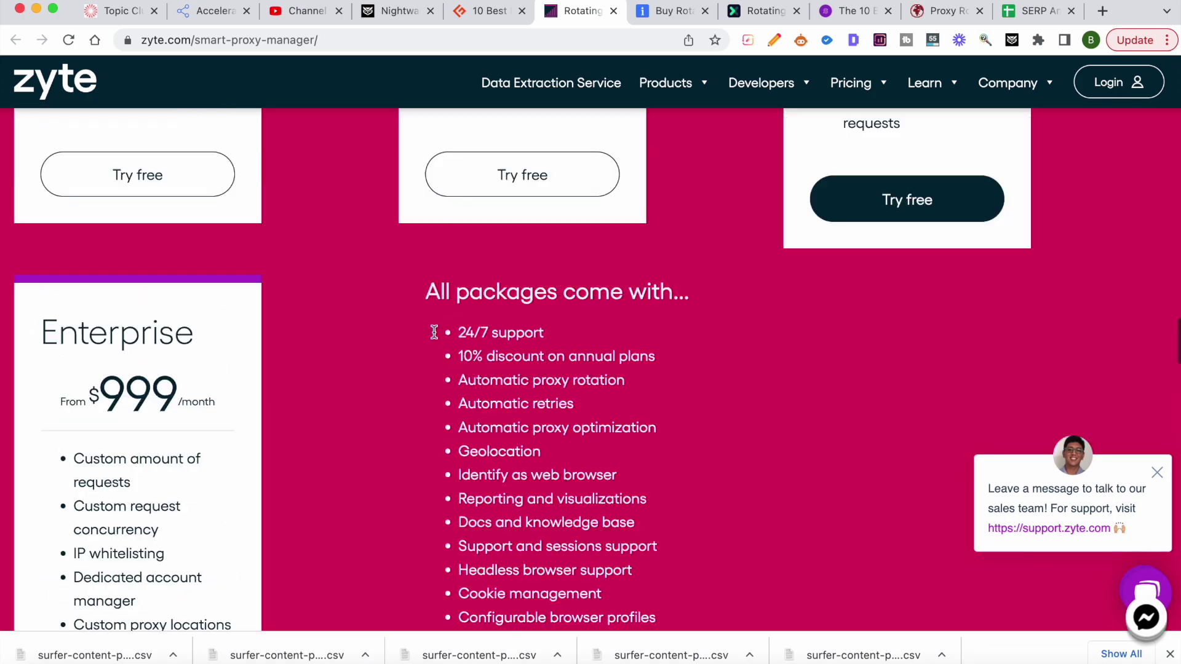
pyautogui.scroll(20, 433, 332)
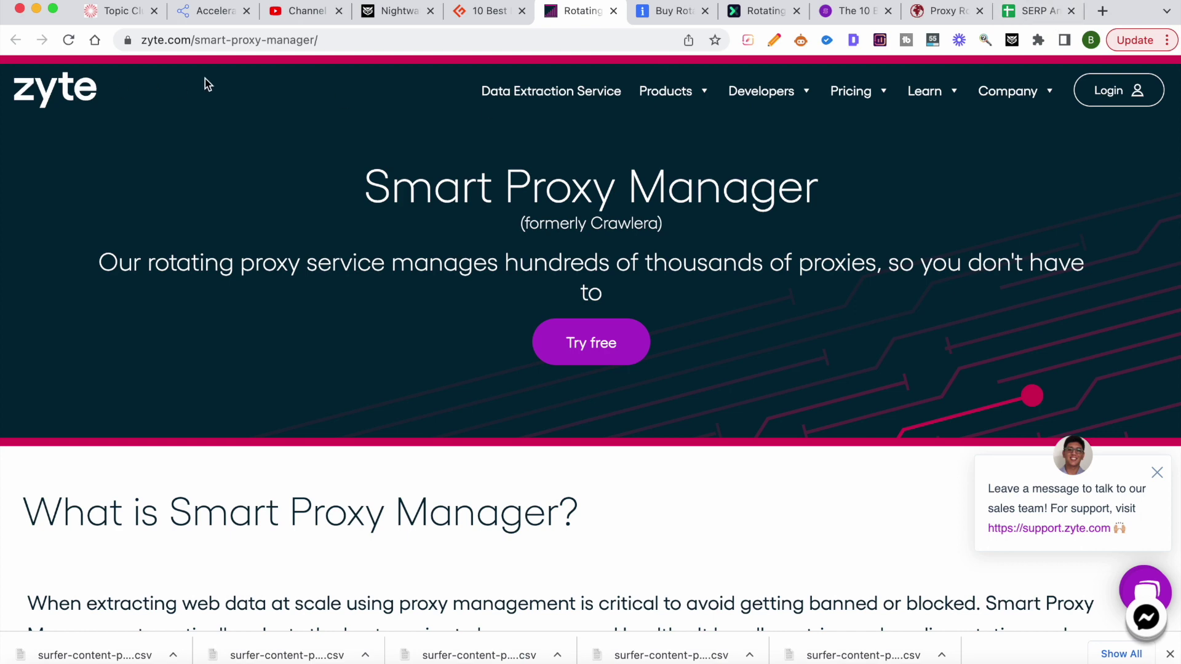
pyautogui.doubleClick(161, 40)
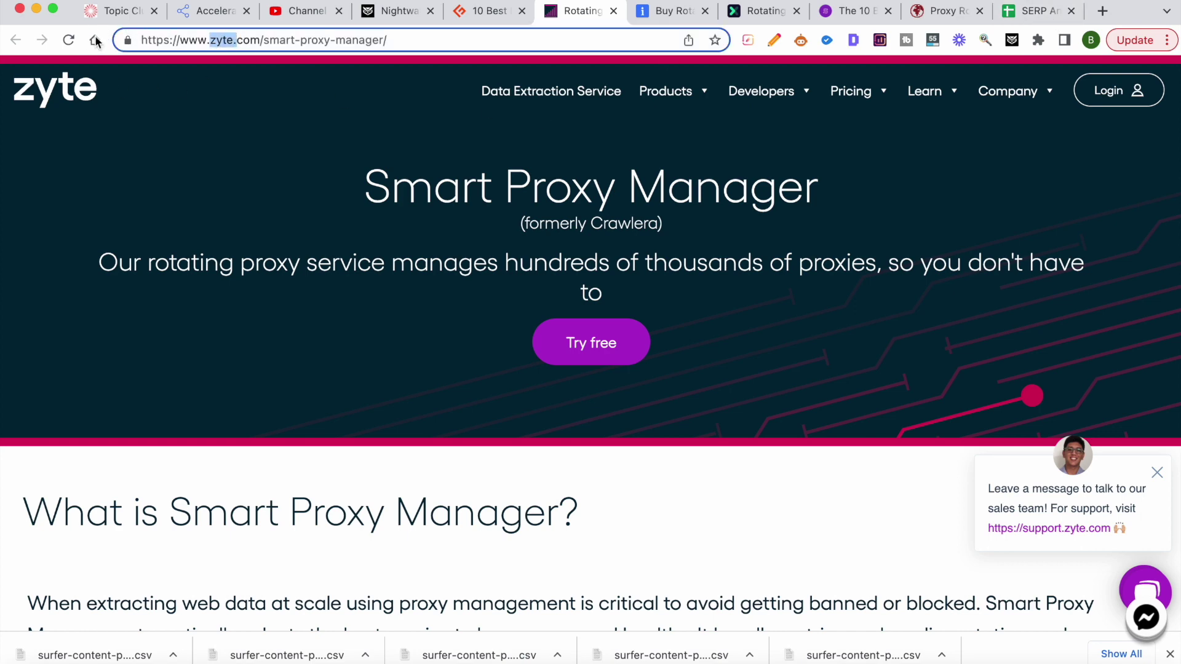
pyautogui.click(220, 41)
pyautogui.moveTo(233, 40); pyautogui.dragTo(179, 41)
pyautogui.press('super+c')
pyautogui.click(268, 41)
pyautogui.click(258, 40)
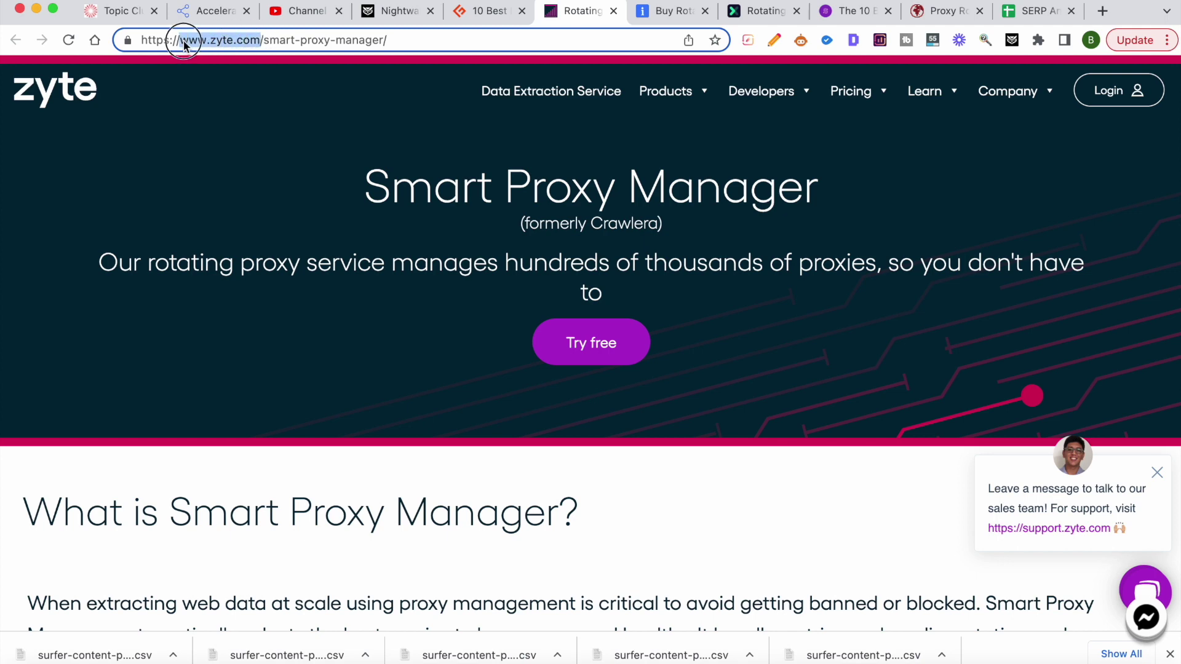
pyautogui.click(1040, 11)
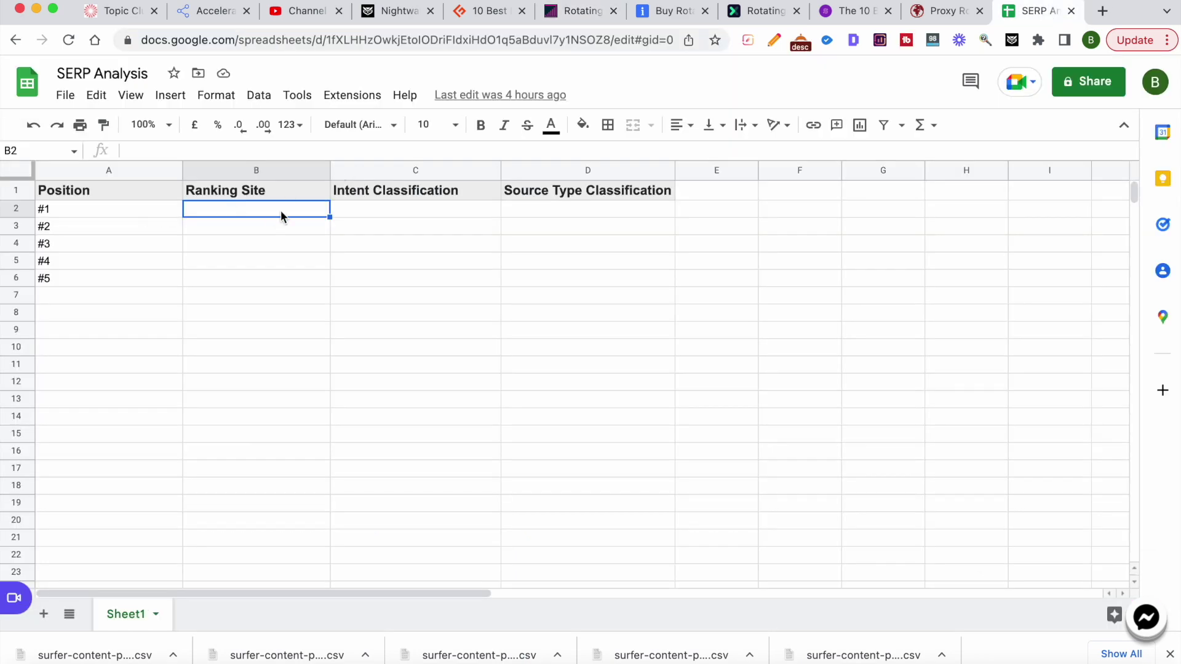
pyautogui.press('super+v')
# Enter "Commercial" as the Intent Classification for position #1
pyautogui.click(413, 213)
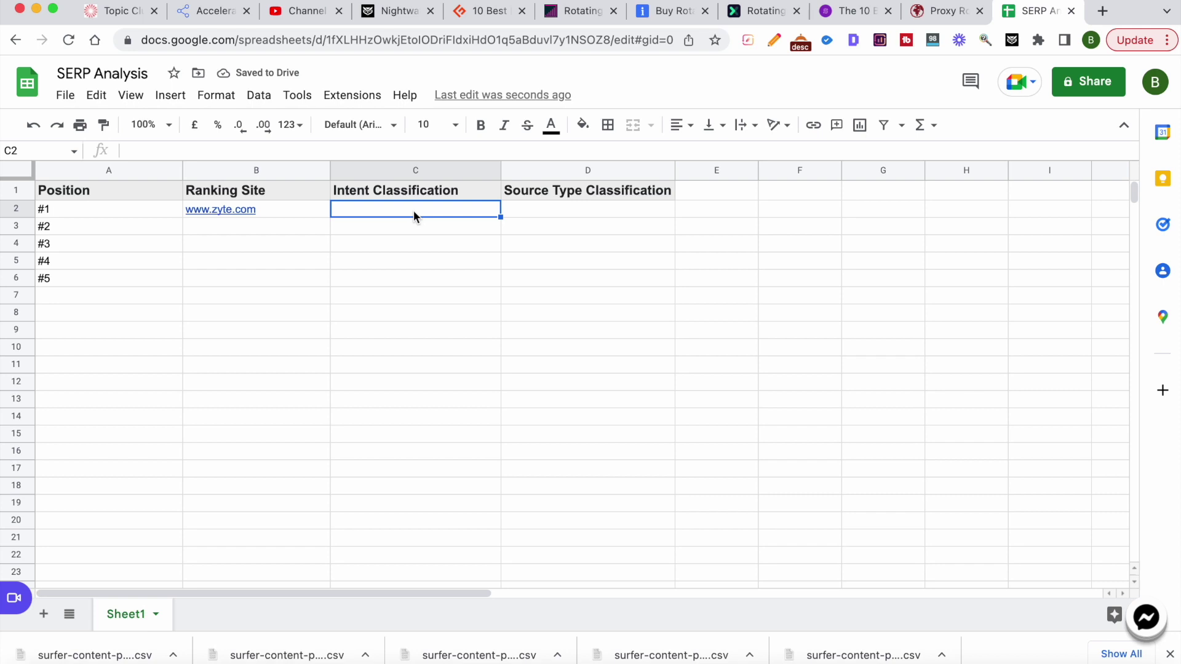
pyautogui.write('Commercial')
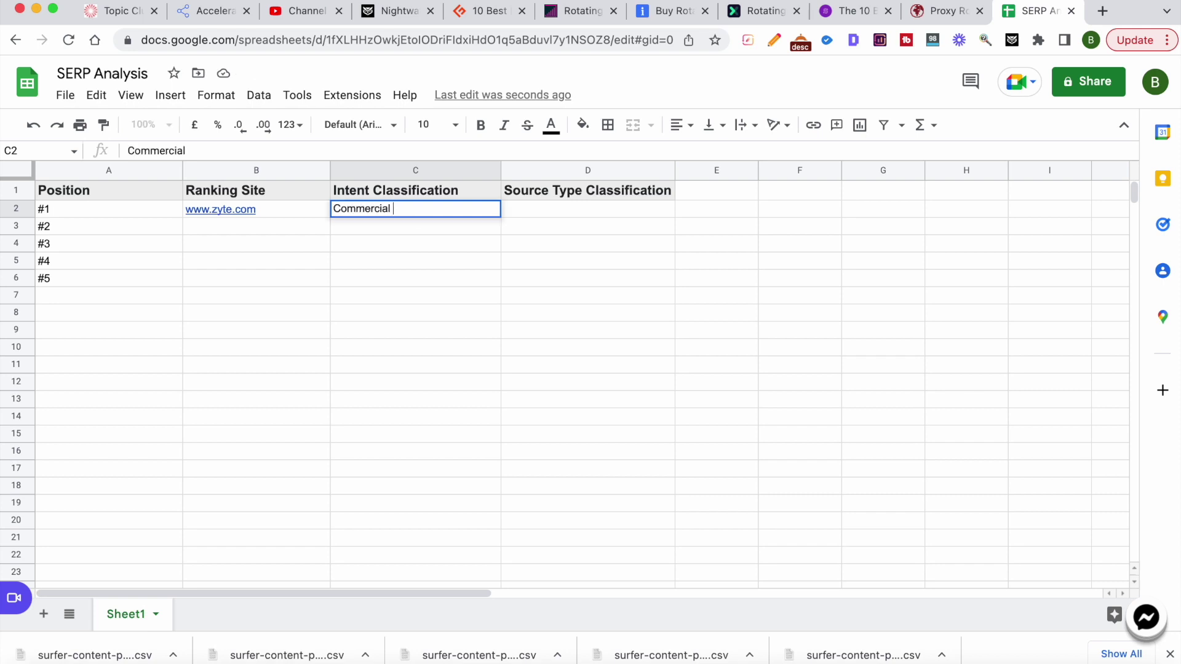
pyautogui.click(583, 208)
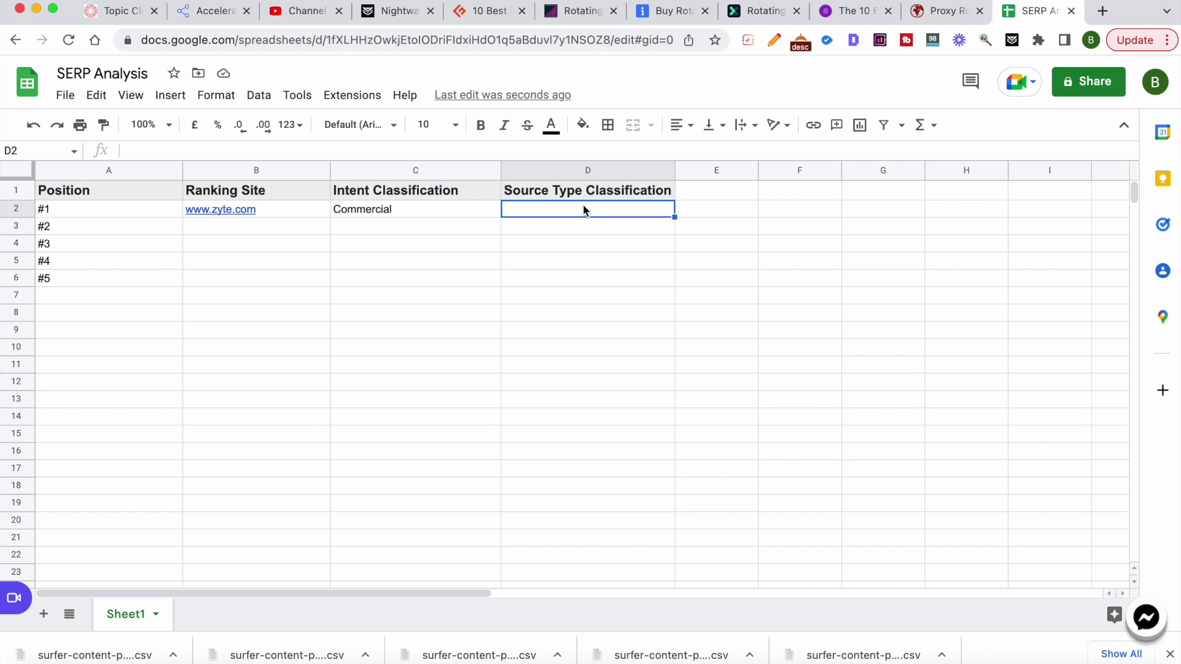
# Revisit the Zyte page and read its "What is Smart Proxy Manager?" text and features to judge the source type
pyautogui.click(494, 20)
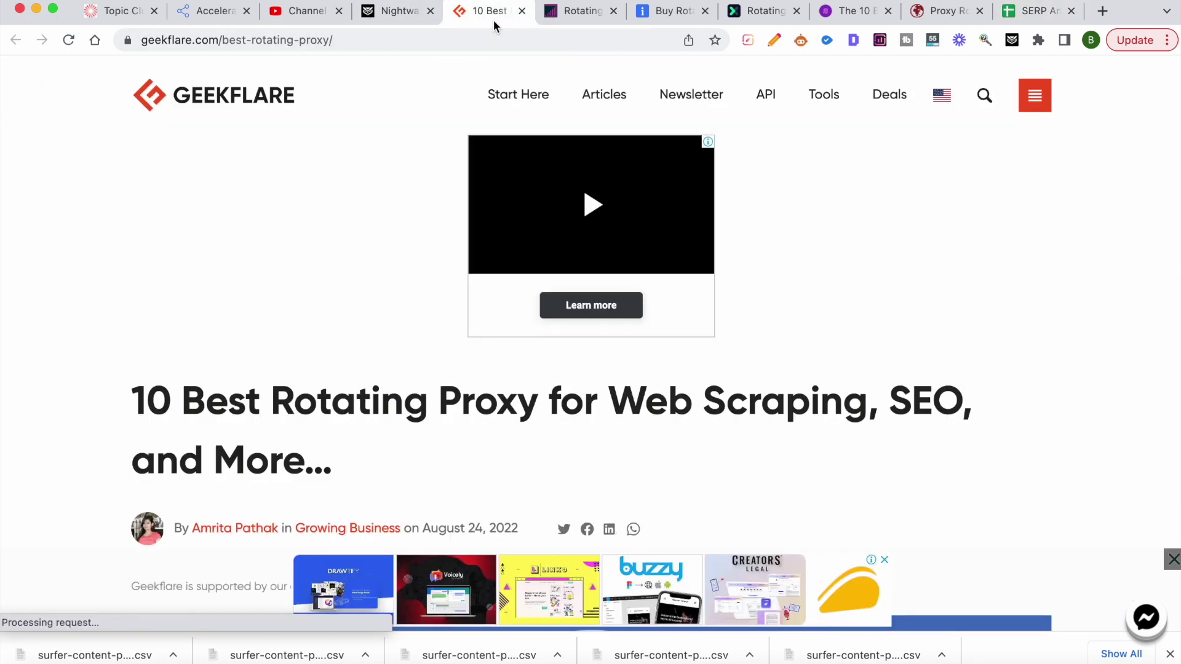
pyautogui.click(582, 17)
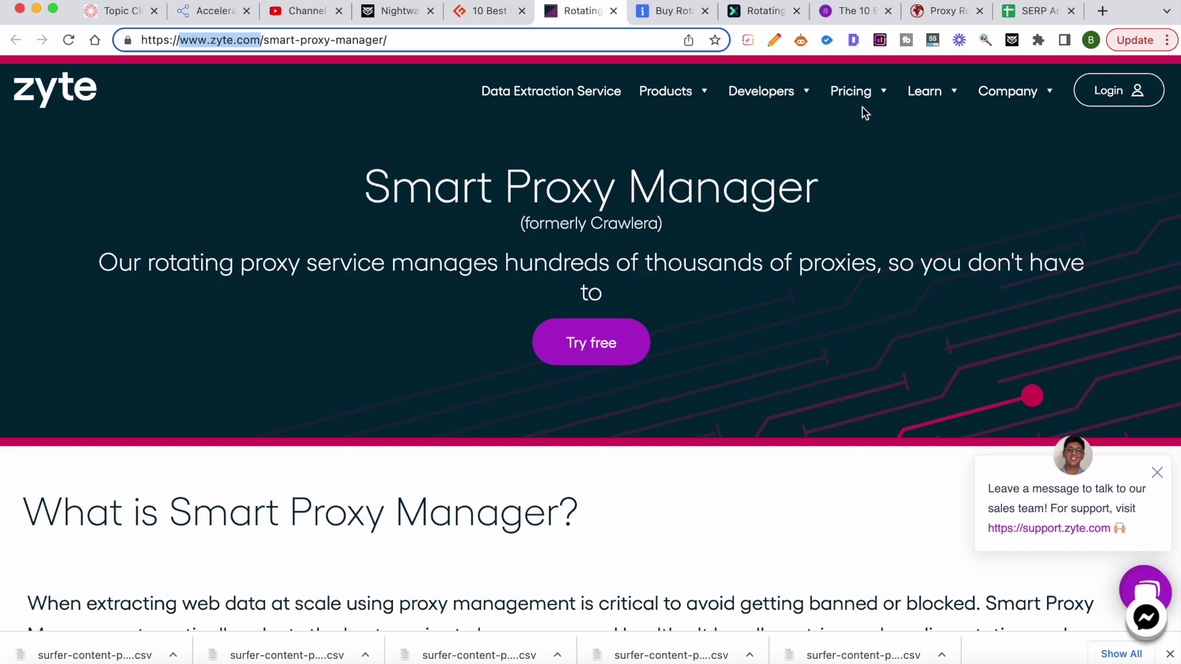
pyautogui.scroll(-4, 691, 246)
pyautogui.scroll(-1, 691, 252)
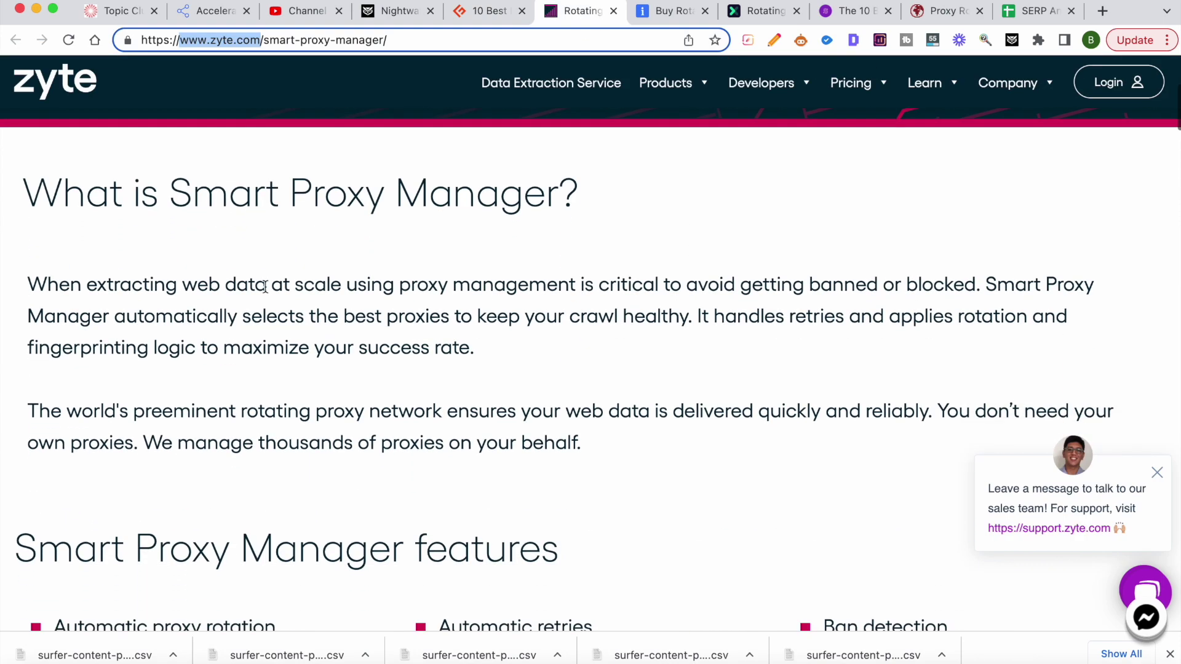
pyautogui.moveTo(63, 194); pyautogui.dragTo(600, 438)
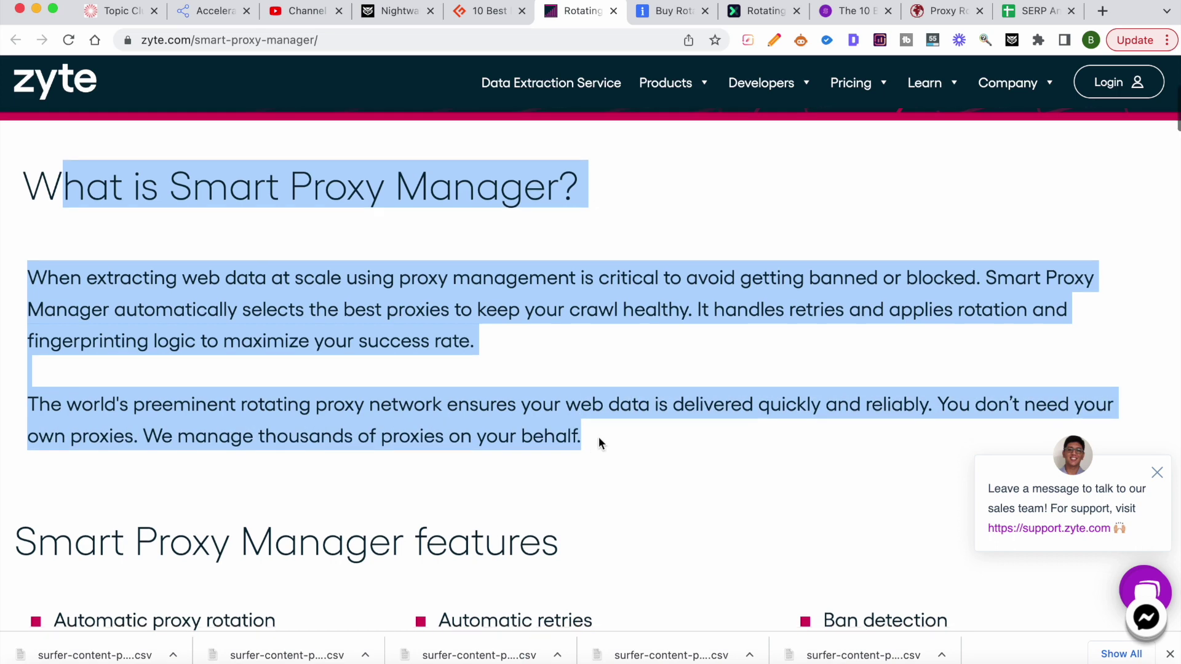
pyautogui.scroll(-4, 387, 409)
pyautogui.scroll(-1, 376, 342)
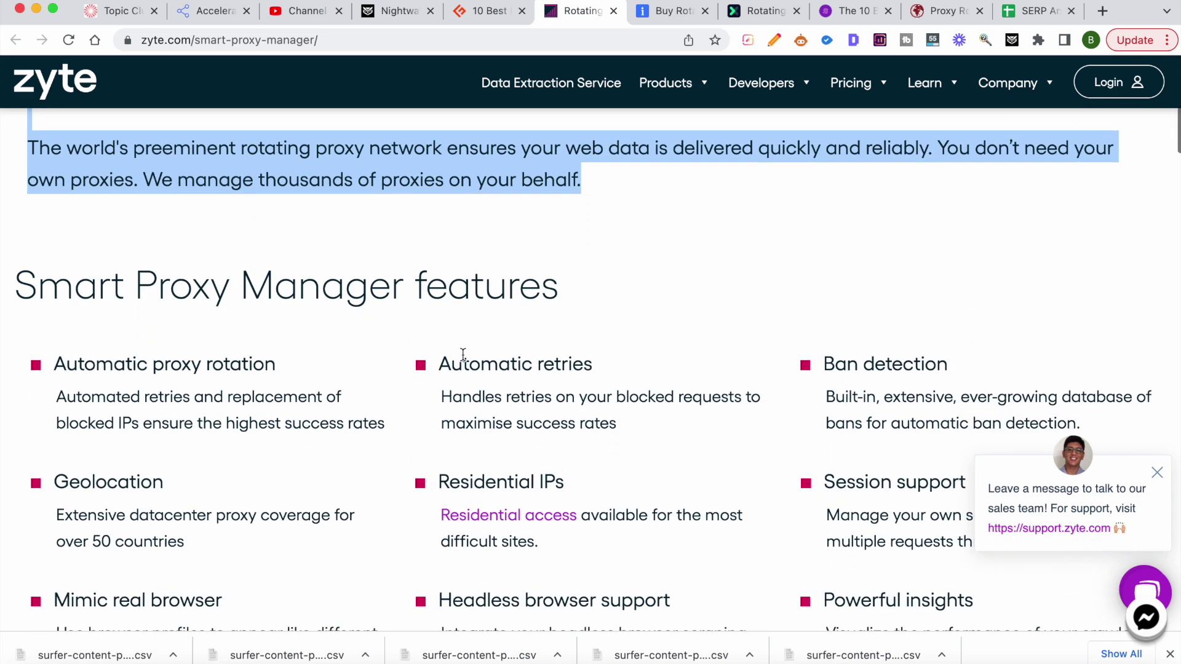
# Enter "Commercial / informational landing page" as the Source Type Classification for position #1 in the SERP Analysis spreadsheet
pyautogui.click(1021, 11)
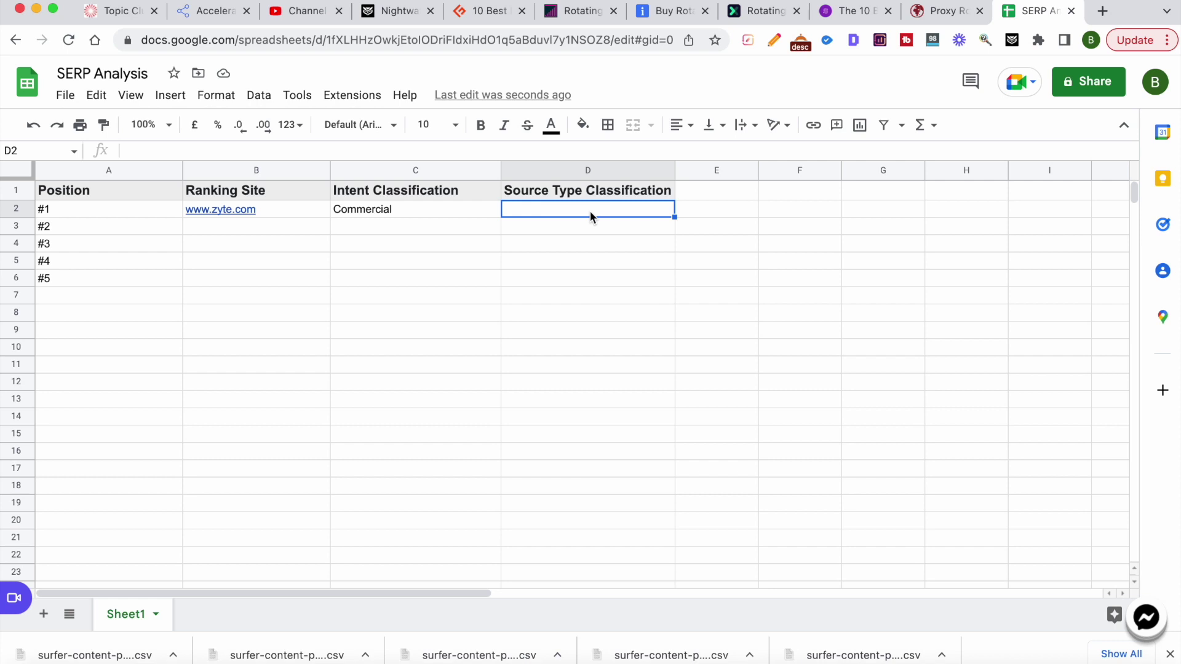
pyautogui.write('Commercial')
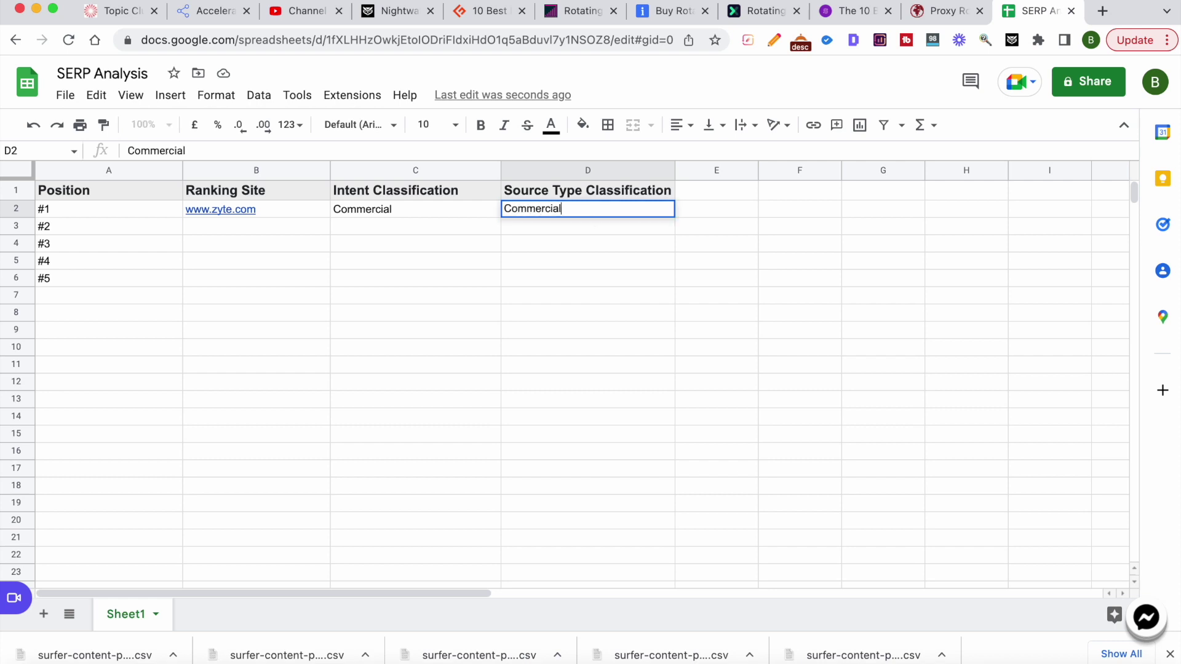
pyautogui.write(' / informational landing page')
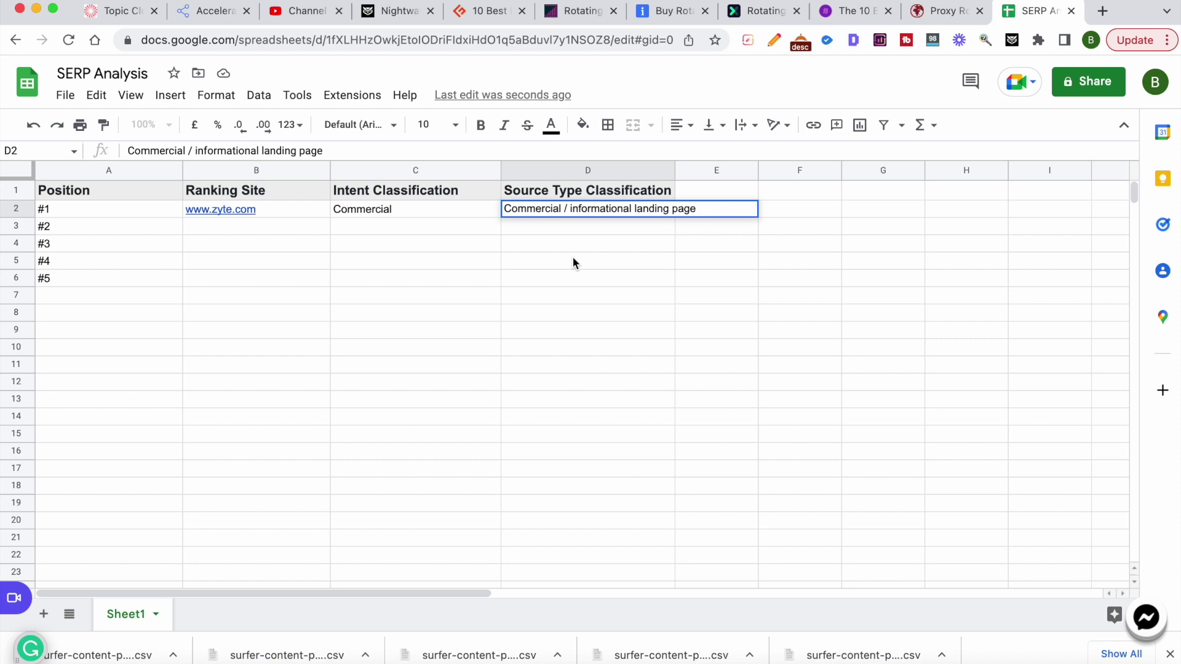
pyautogui.click(548, 254)
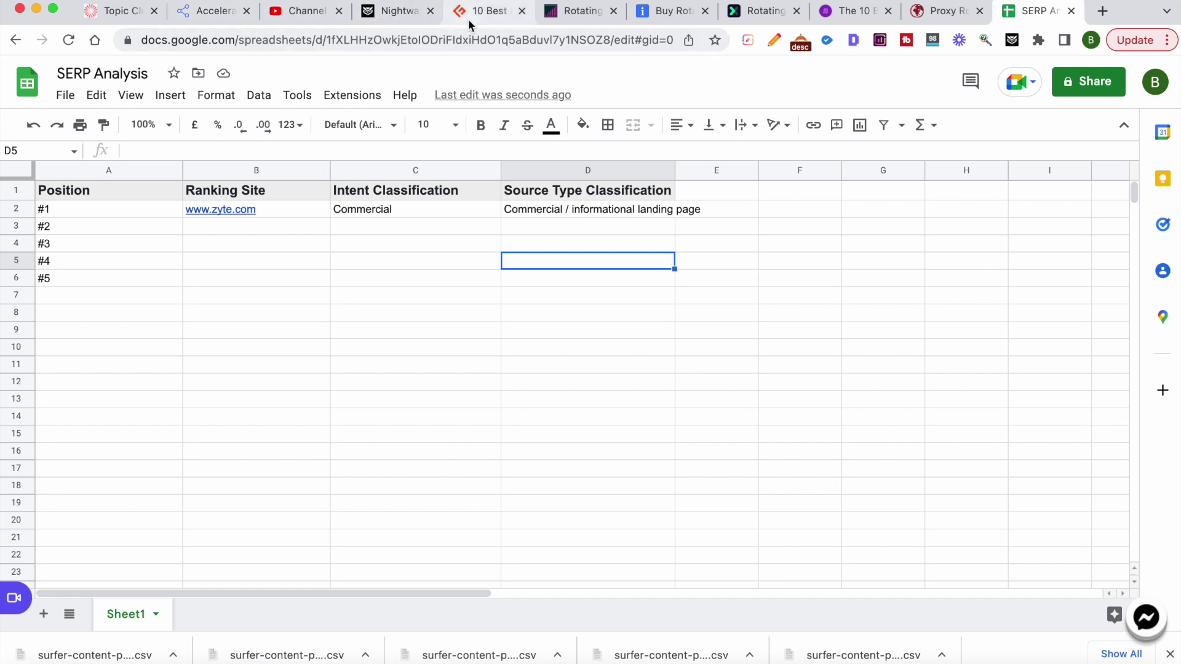
pyautogui.click(384, 12)
pyautogui.scroll(-4, 376, 281)
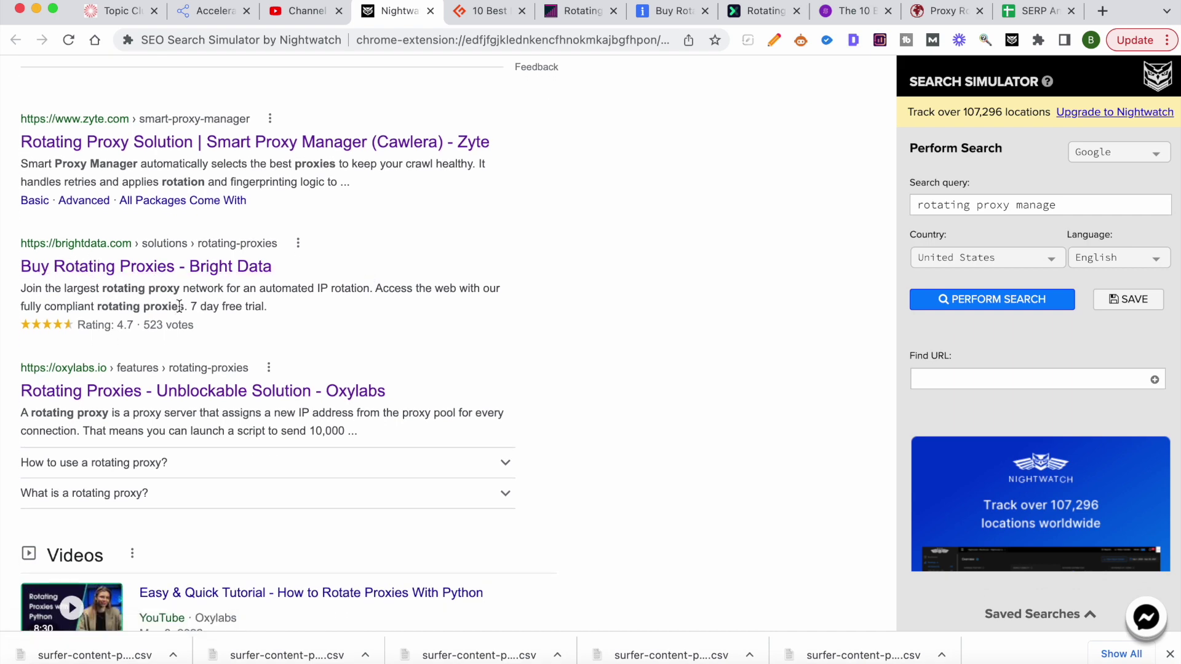
pyautogui.press('super+7')
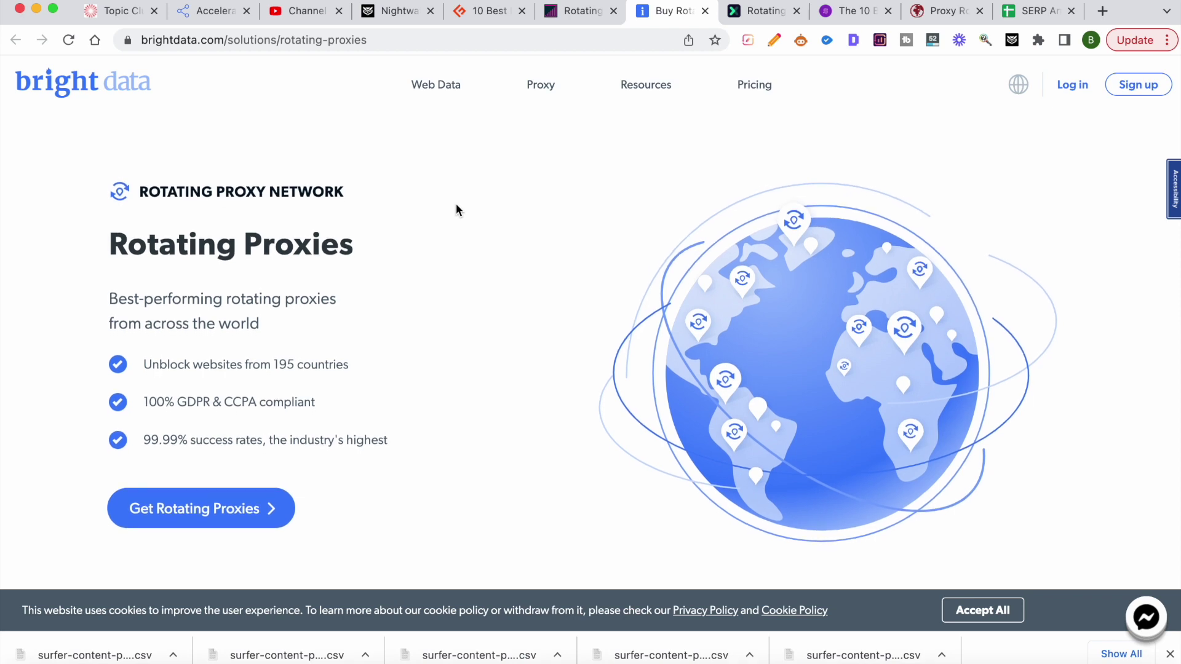
pyautogui.moveTo(222, 39); pyautogui.dragTo(132, 40)
pyautogui.hotkey('ctrl', 'c')
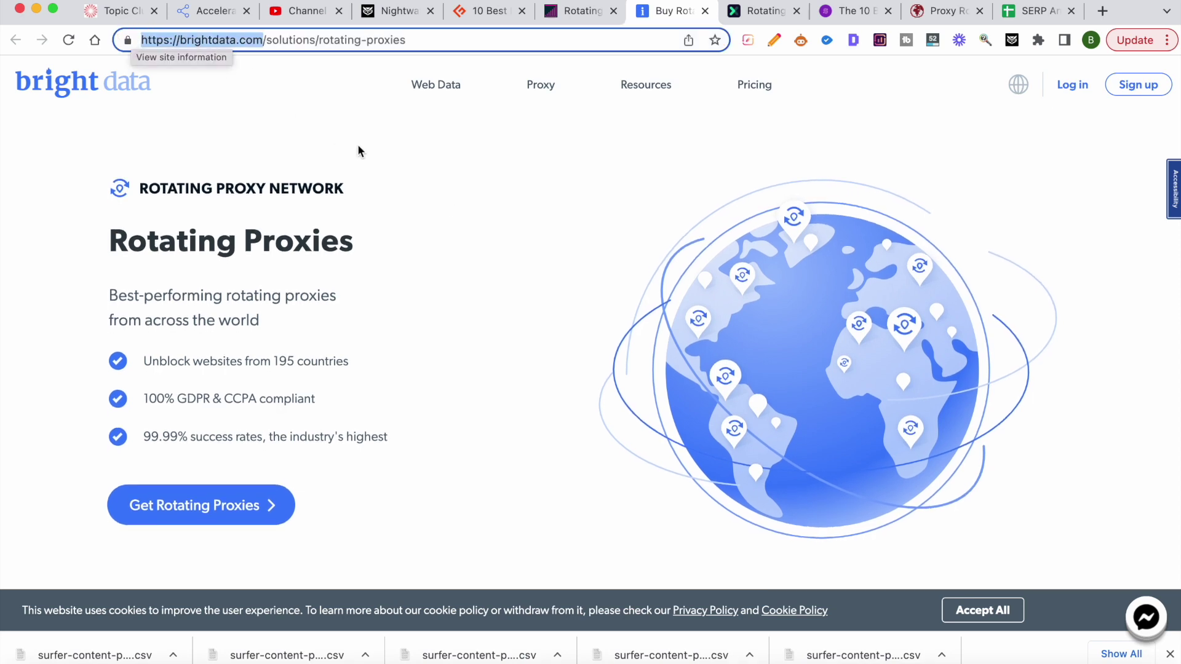
# Review the Bright Data rotating proxies page from headline to FAQ to judge its search intent and source type
pyautogui.click(351, 262)
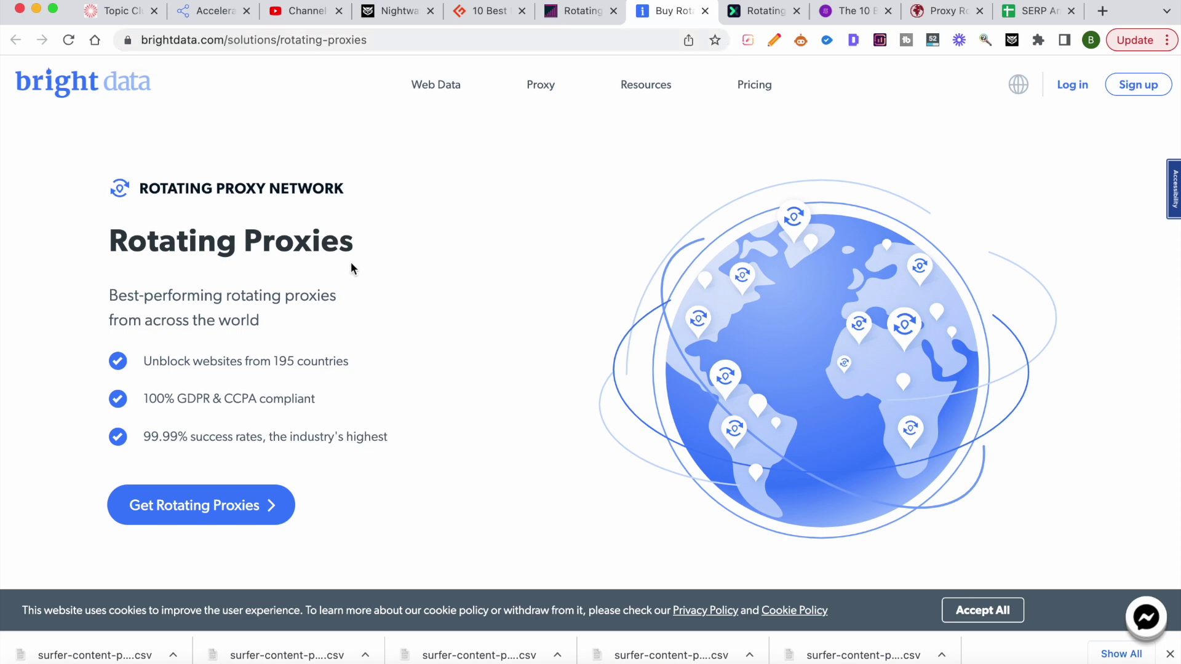
pyautogui.scroll(-1, 320, 270)
pyautogui.scroll(1, 297, 286)
pyautogui.moveTo(109, 321); pyautogui.dragTo(394, 422)
pyautogui.scroll(-12, 448, 436)
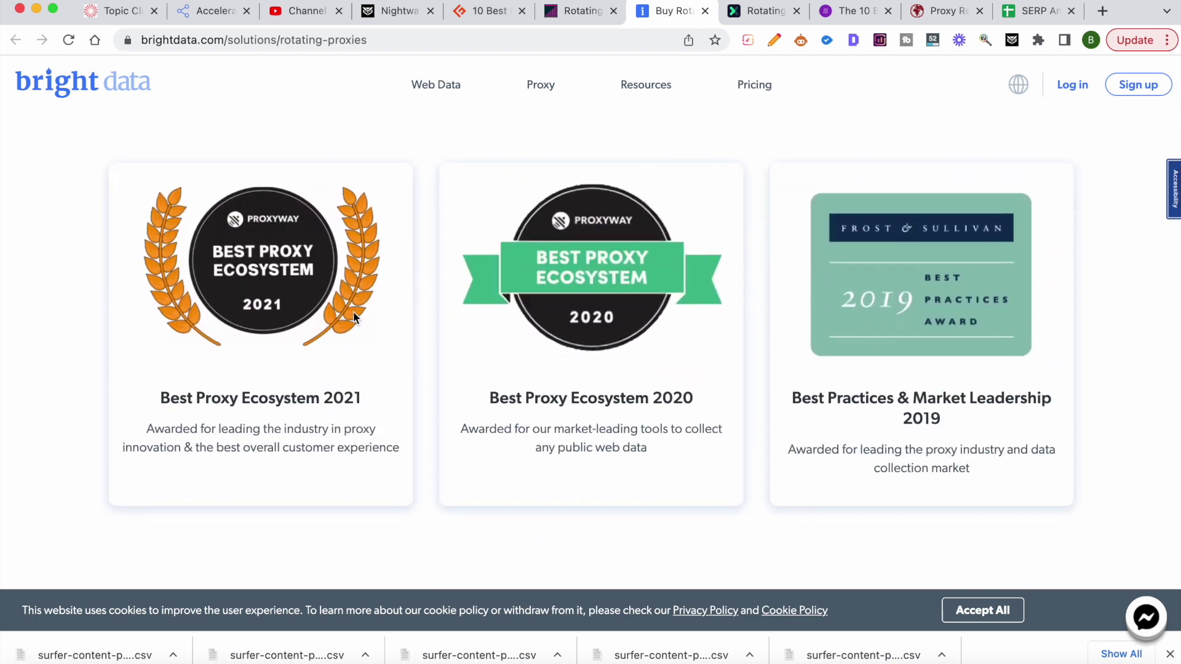
pyautogui.scroll(-7, 429, 317)
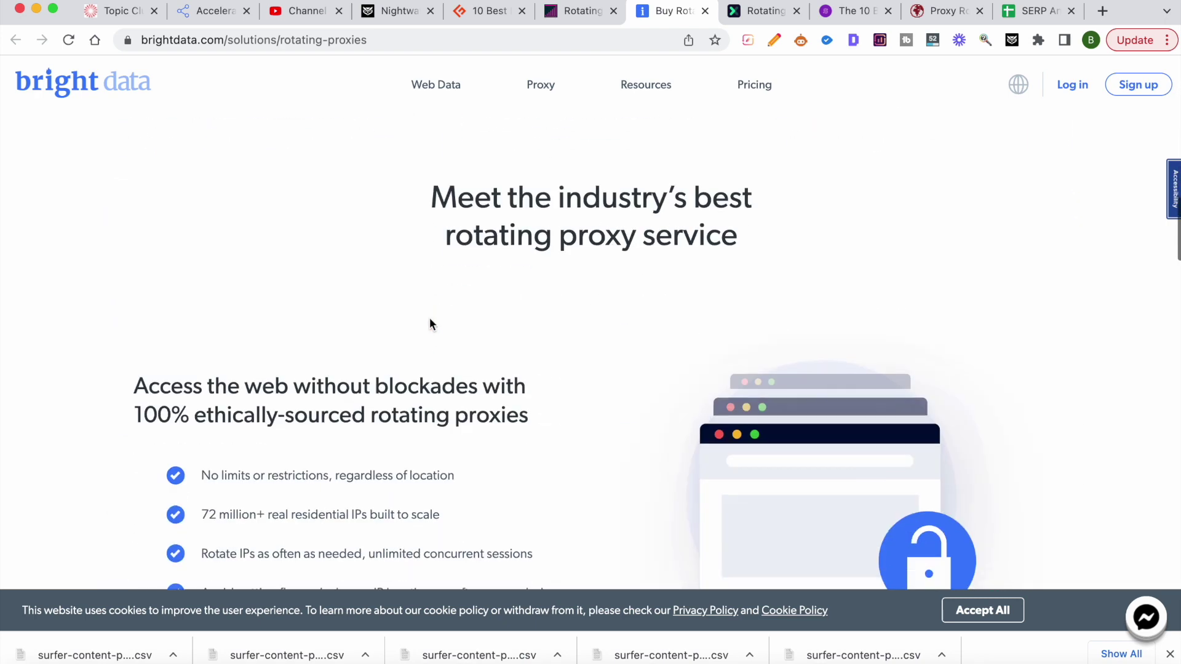
pyautogui.scroll(-3, 556, 232)
pyautogui.scroll(3, 488, 234)
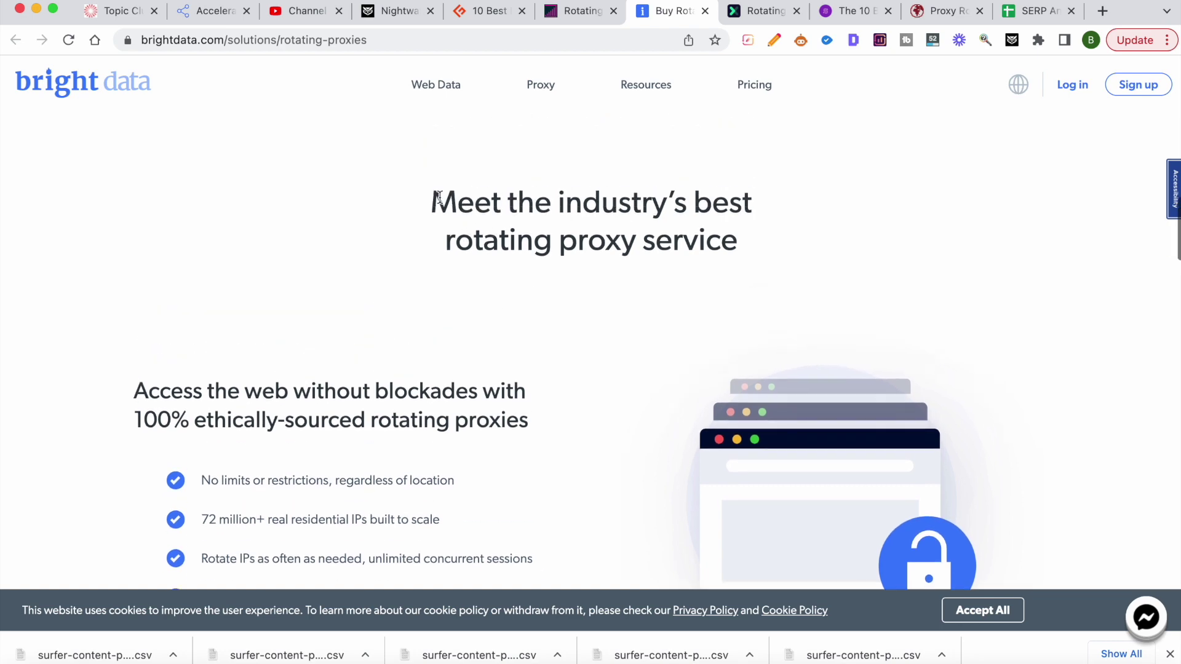
pyautogui.moveTo(428, 187); pyautogui.dragTo(713, 275)
pyautogui.click(479, 301)
pyautogui.scroll(-12, 478, 302)
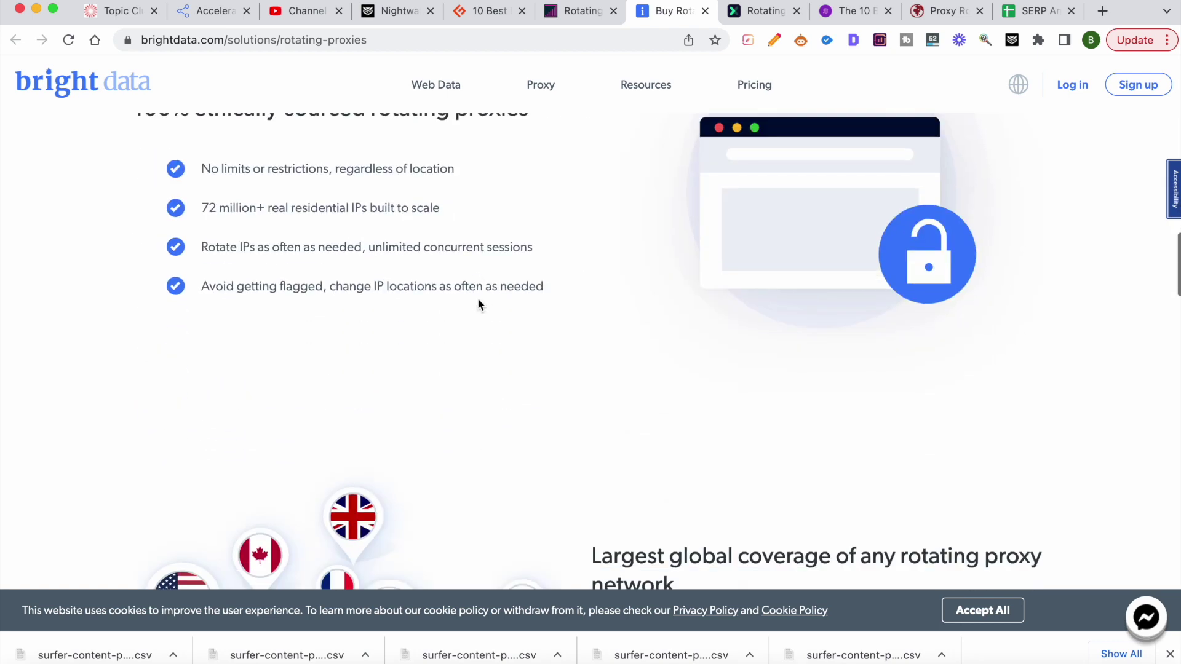
pyautogui.scroll(-15, 478, 297)
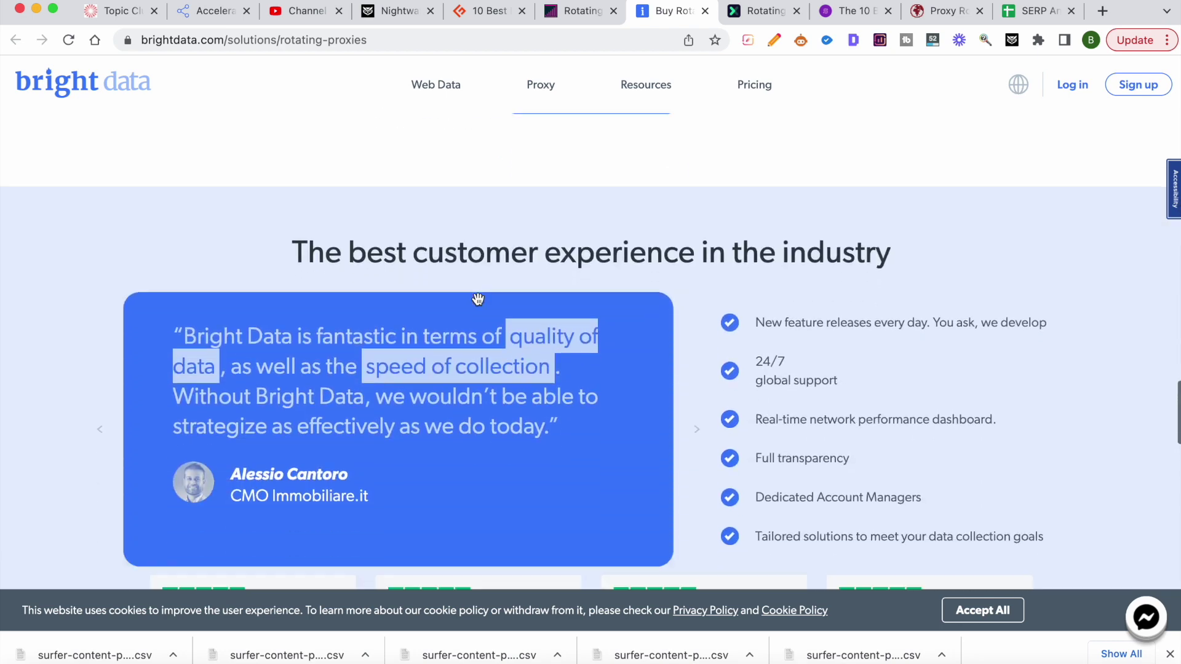
pyautogui.scroll(-2, 479, 300)
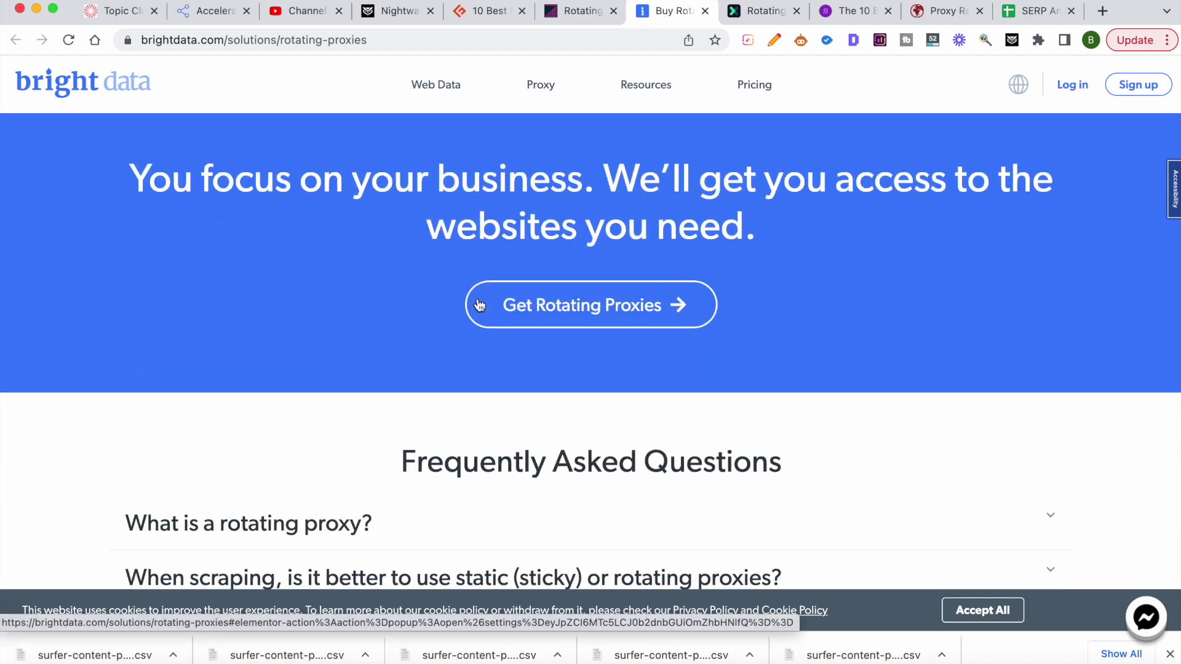
pyautogui.scroll(10, 478, 299)
pyautogui.scroll(-8, 478, 300)
pyautogui.scroll(15, 479, 299)
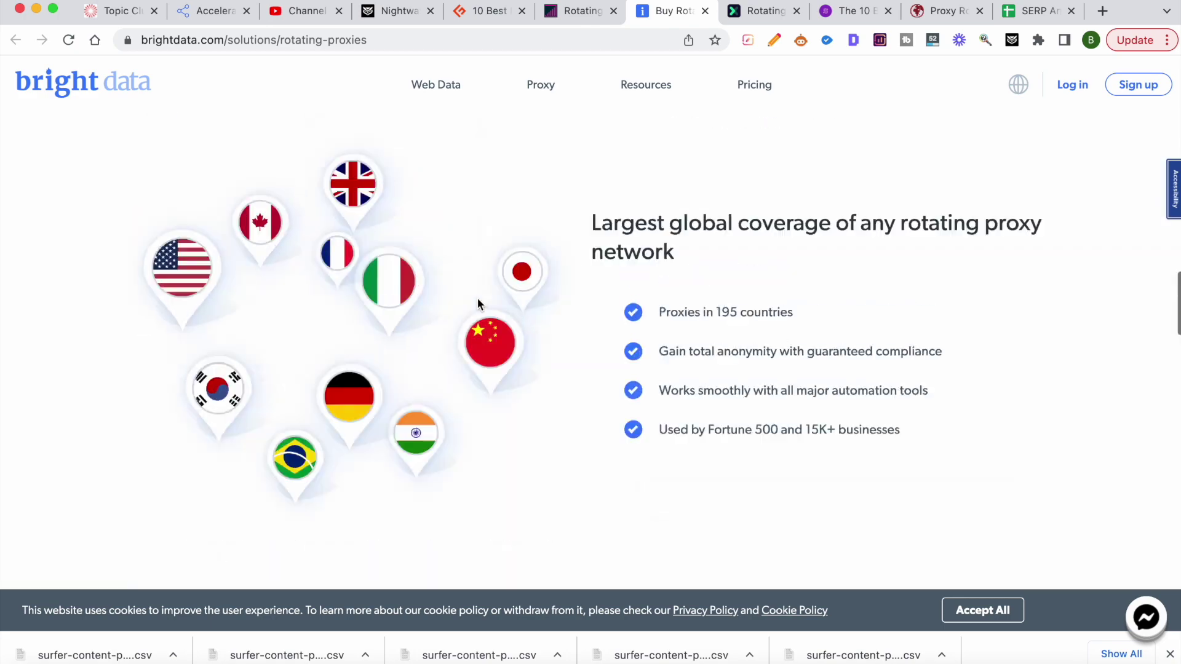
pyautogui.scroll(10, 478, 301)
pyautogui.click(1039, 13)
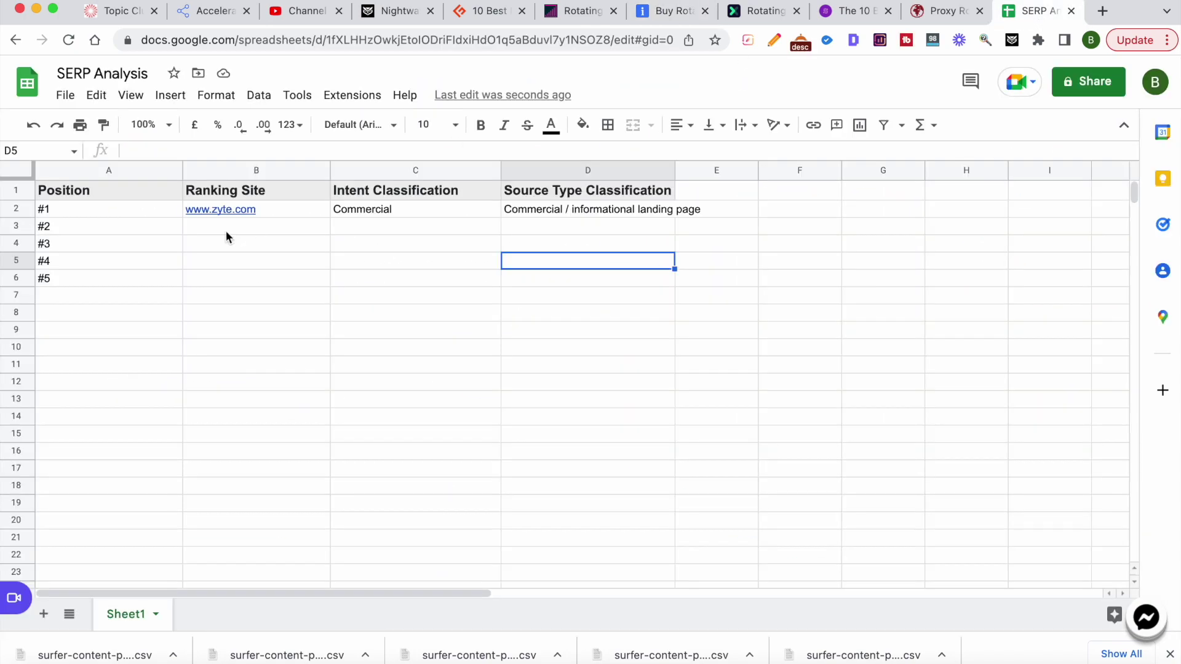
pyautogui.click(203, 227)
pyautogui.hotkey('ctrl', 'v')
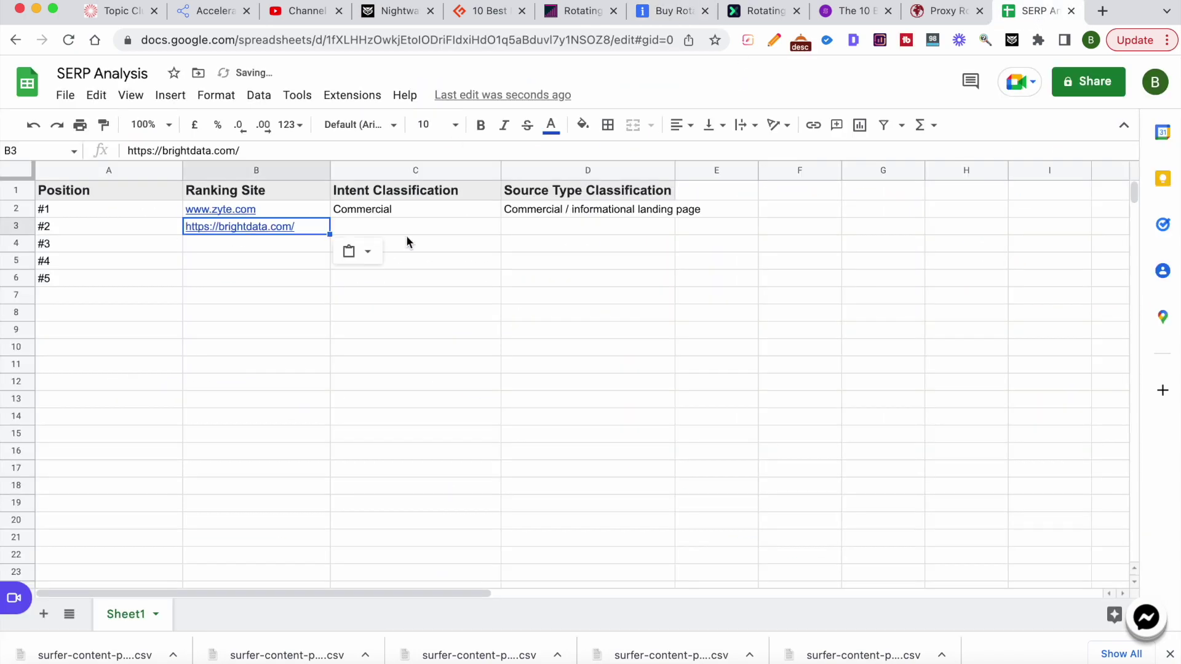
# Classify position #2 with "Commercial" intent and "Commercial / informational landing page" source type, matching the row above
pyautogui.click(424, 226)
pyautogui.hotkey('ctrl', 'f')
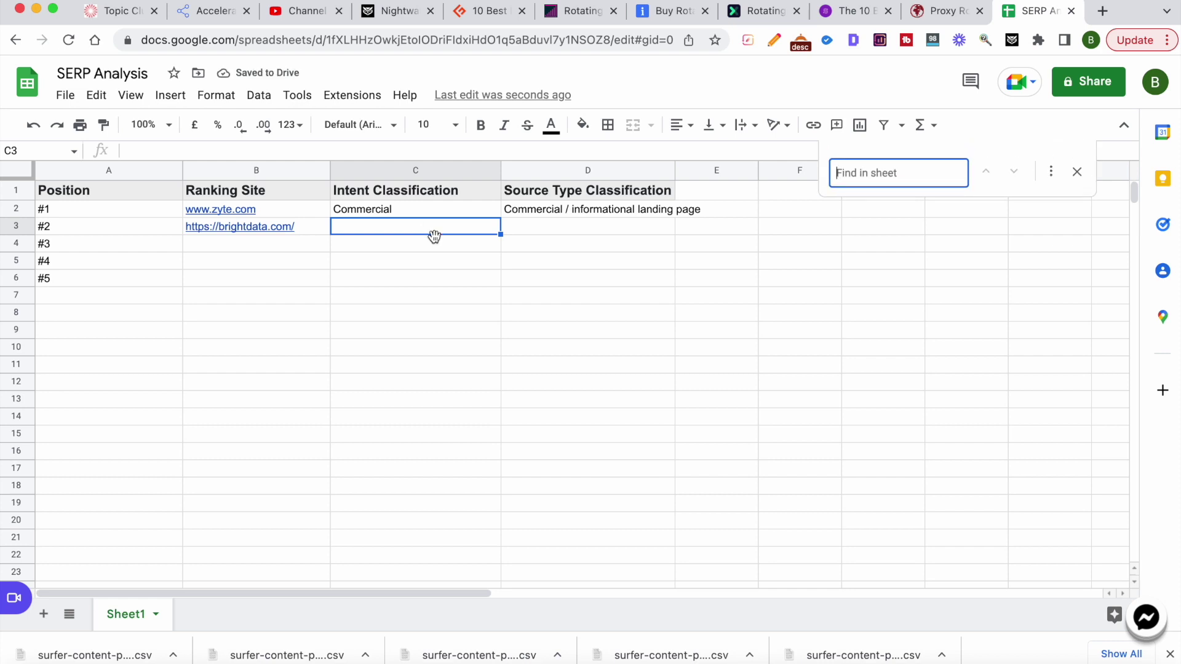
pyautogui.press('Escape')
pyautogui.hotkey('ctrl', 'd')
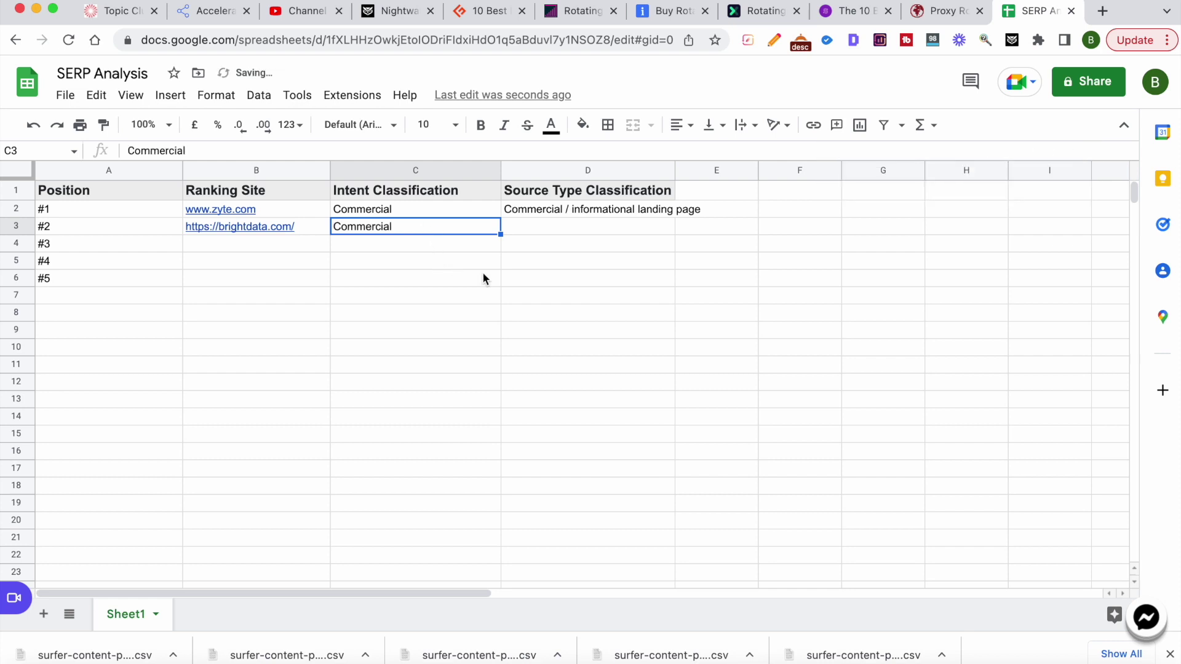
pyautogui.click(549, 231)
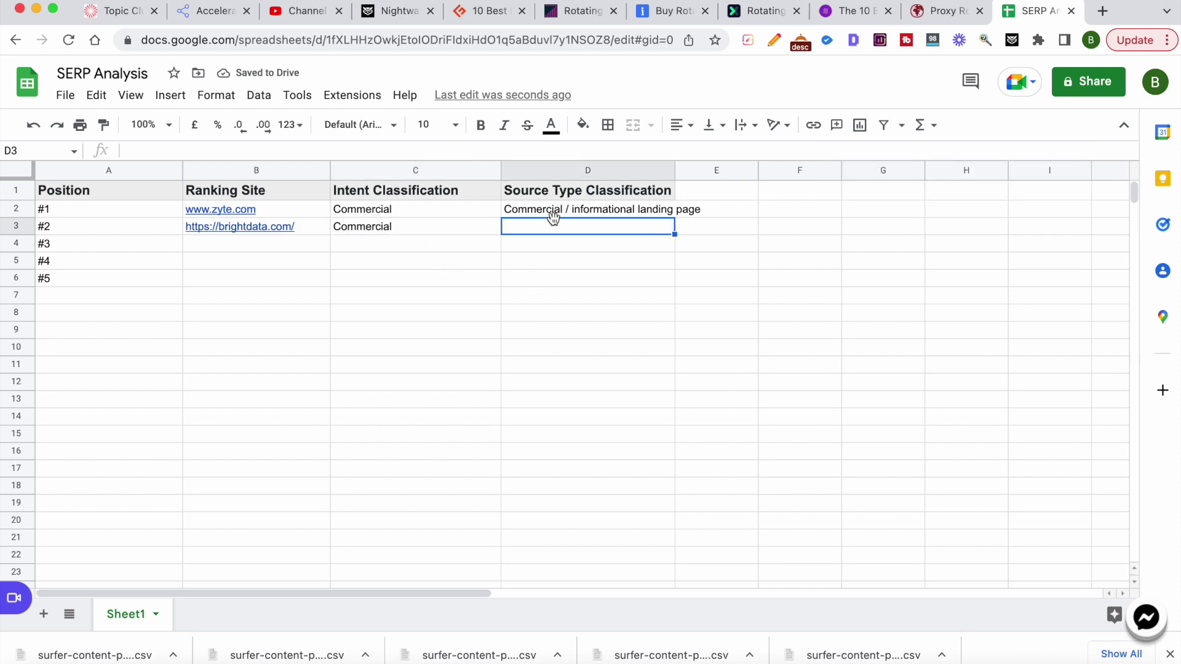
pyautogui.hotkey('ctrl', 'd')
# Check which organic listing follows Bright Data in the simulated results and bring up the Oxylabs rotating proxies page
pyautogui.click(261, 238)
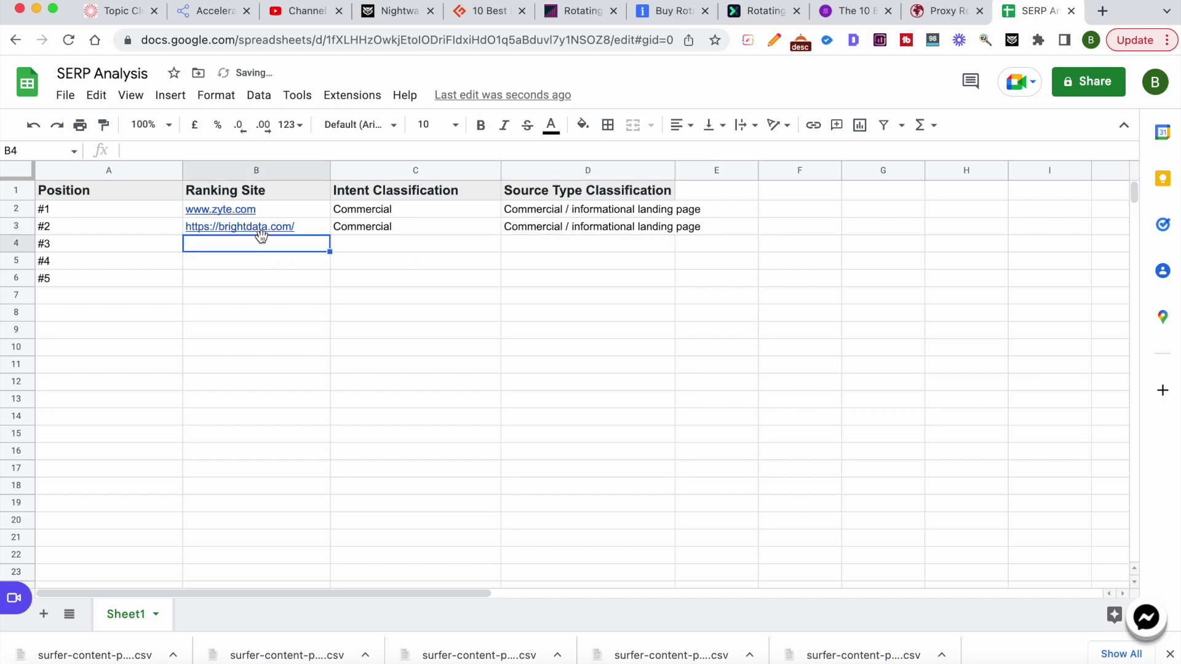
pyautogui.click(400, 10)
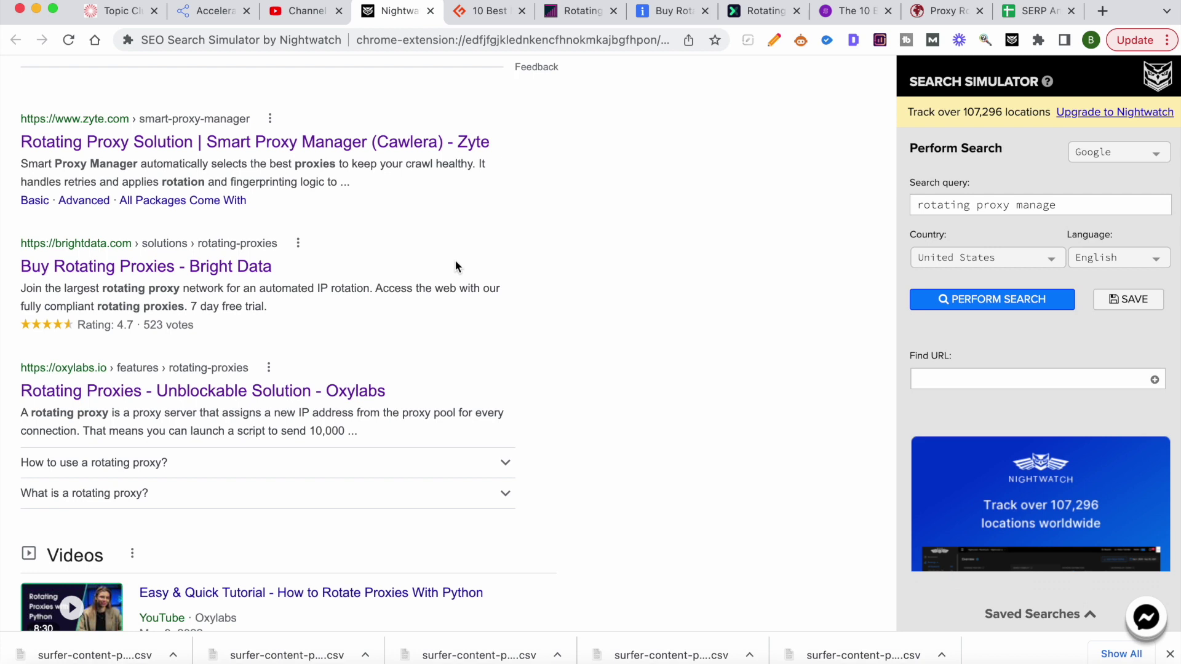
pyautogui.scroll(-3, 455, 264)
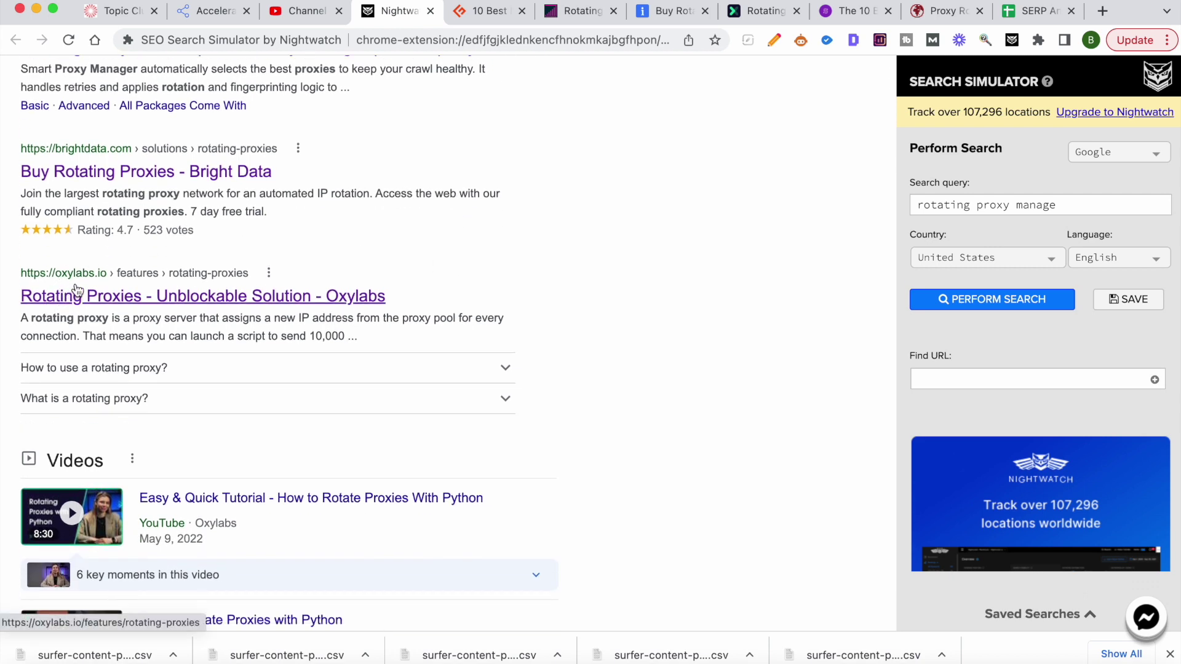
pyautogui.click(88, 287)
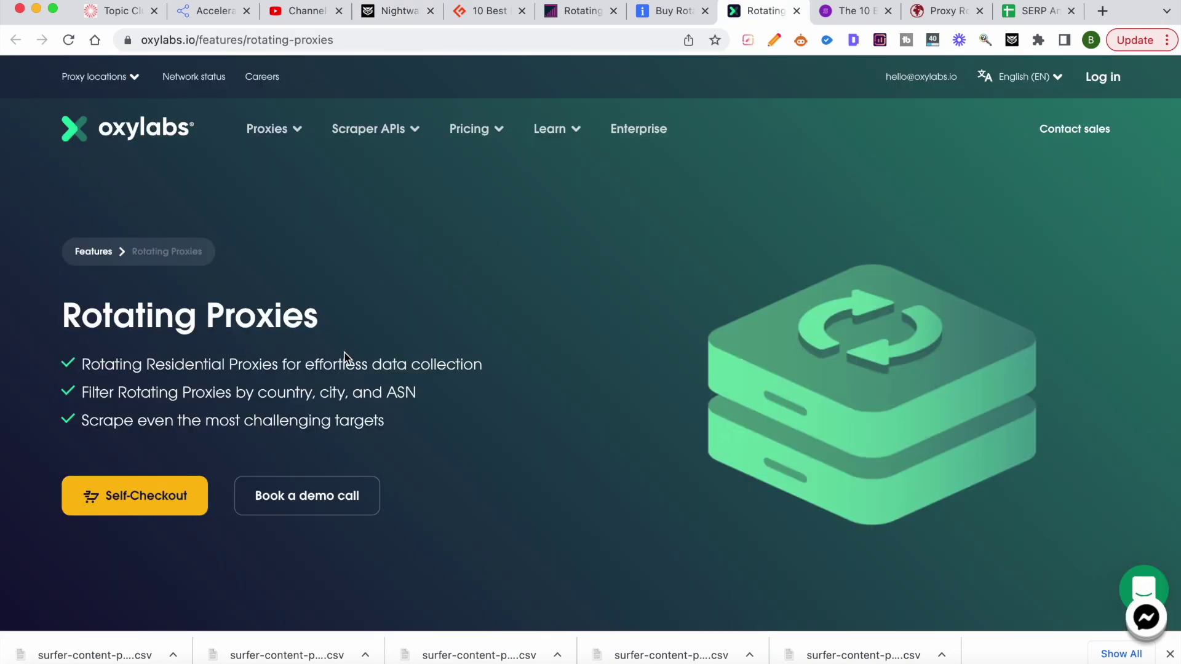
# Examine the Oxylabs page's calls to action, feature sections and FAQ to judge its search intent and source type
pyautogui.scroll(-3, 377, 358)
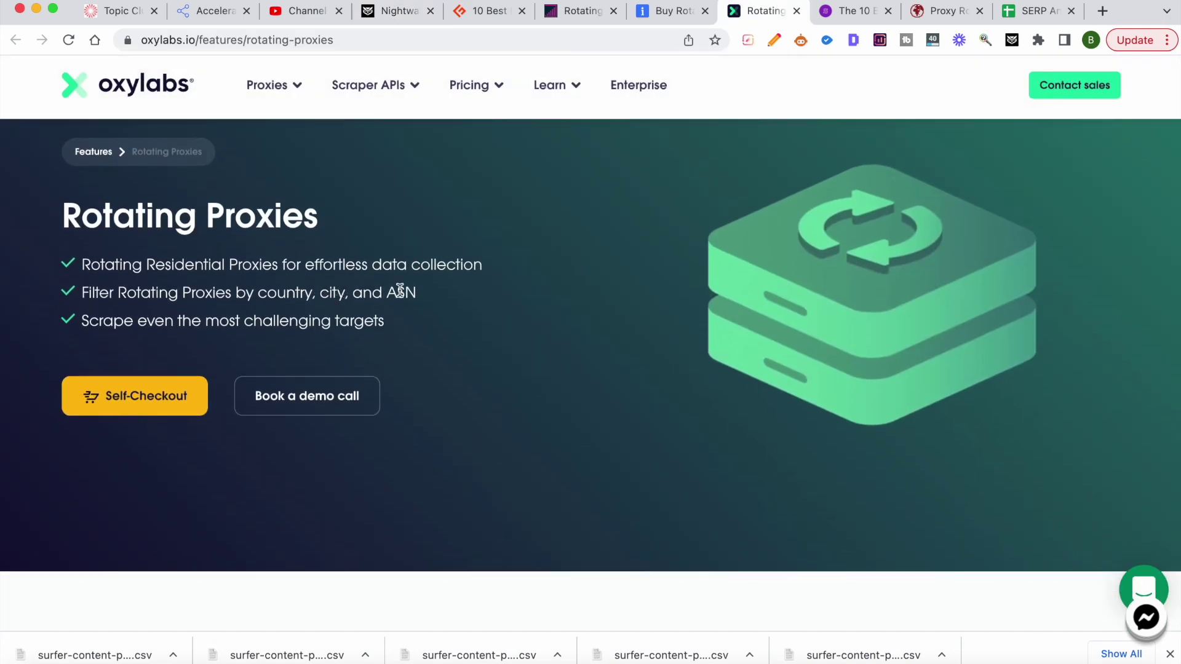
pyautogui.scroll(-10, 464, 297)
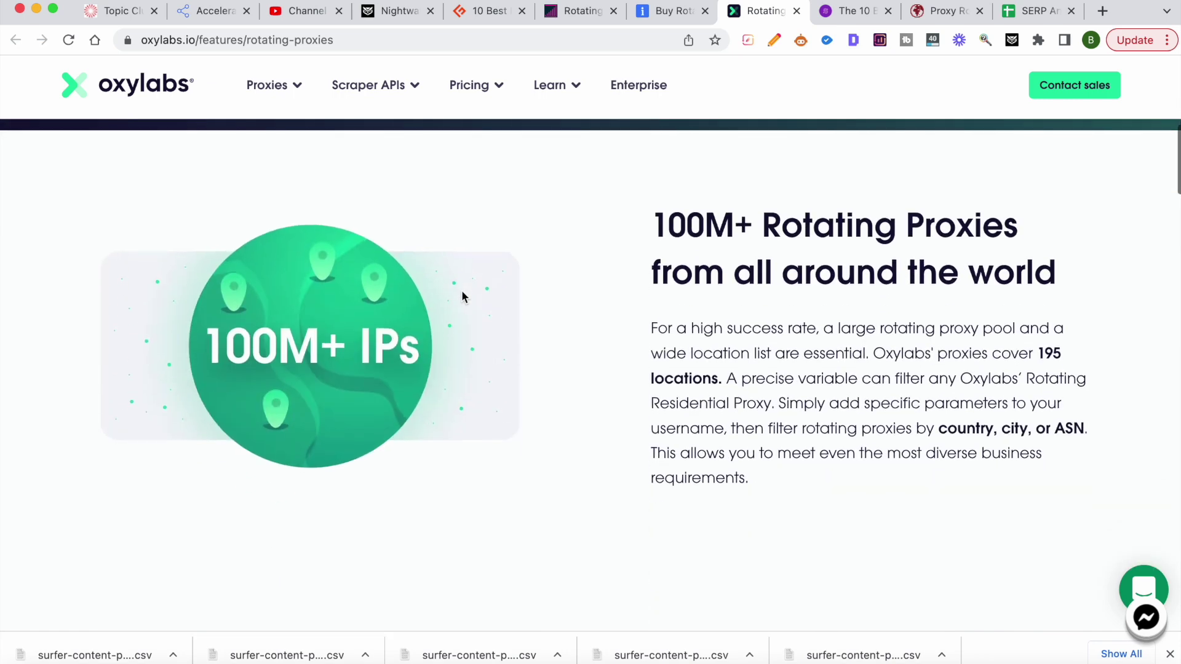
pyautogui.scroll(-8, 463, 297)
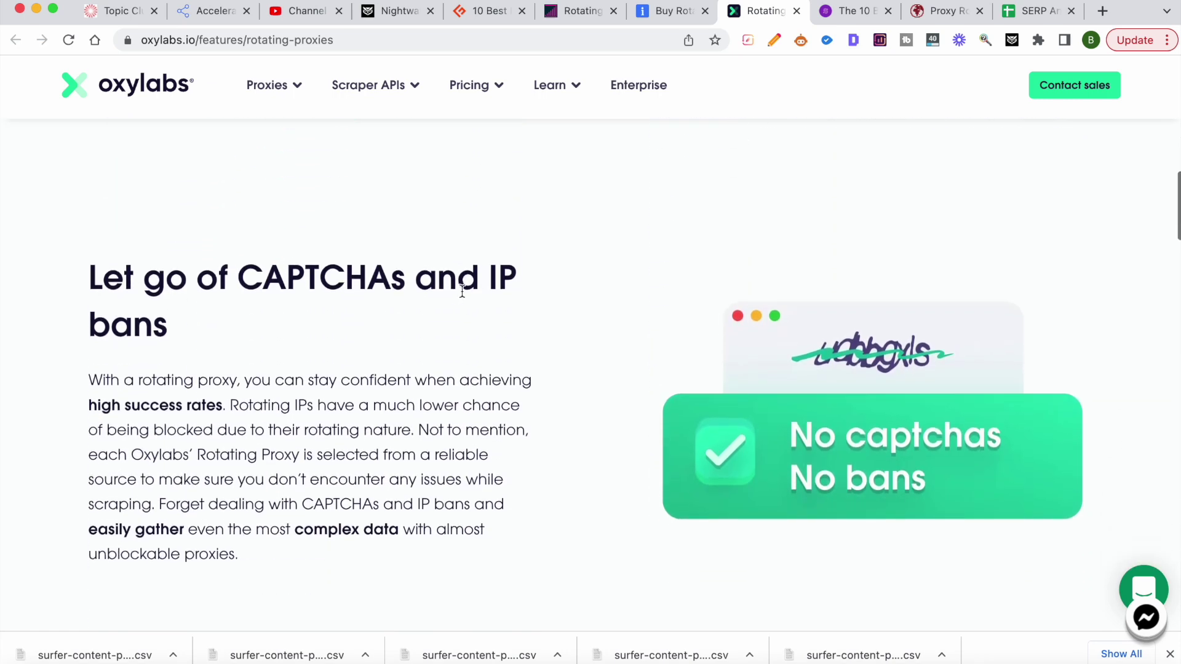
pyautogui.scroll(-8, 462, 291)
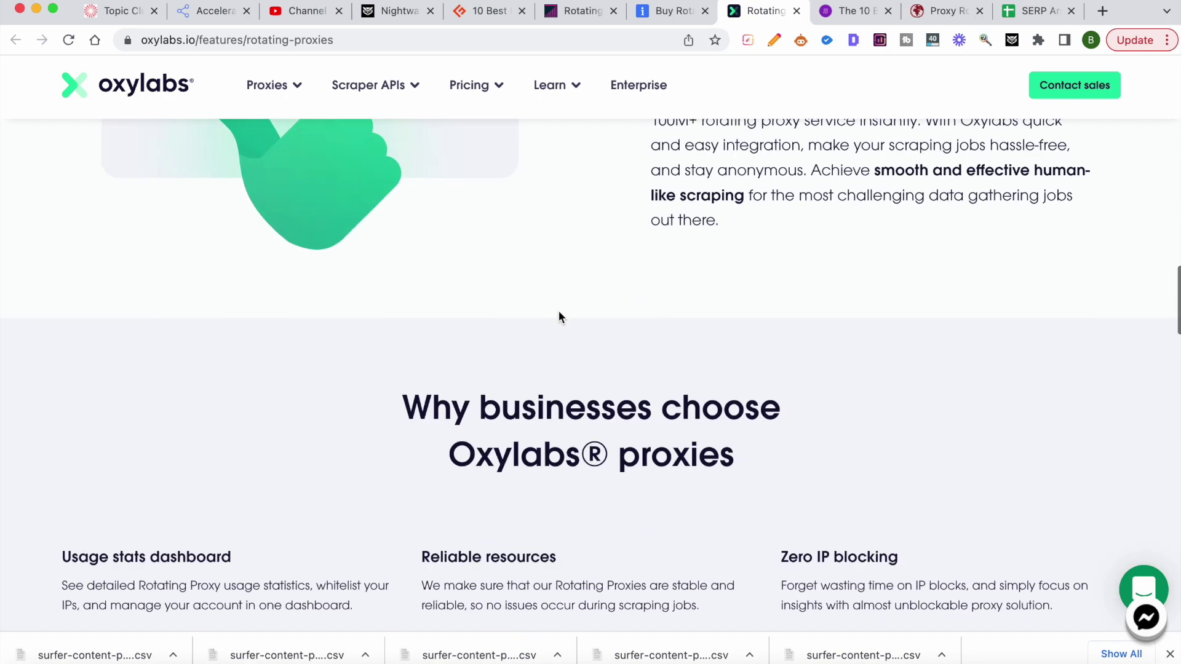
pyautogui.scroll(20, 559, 313)
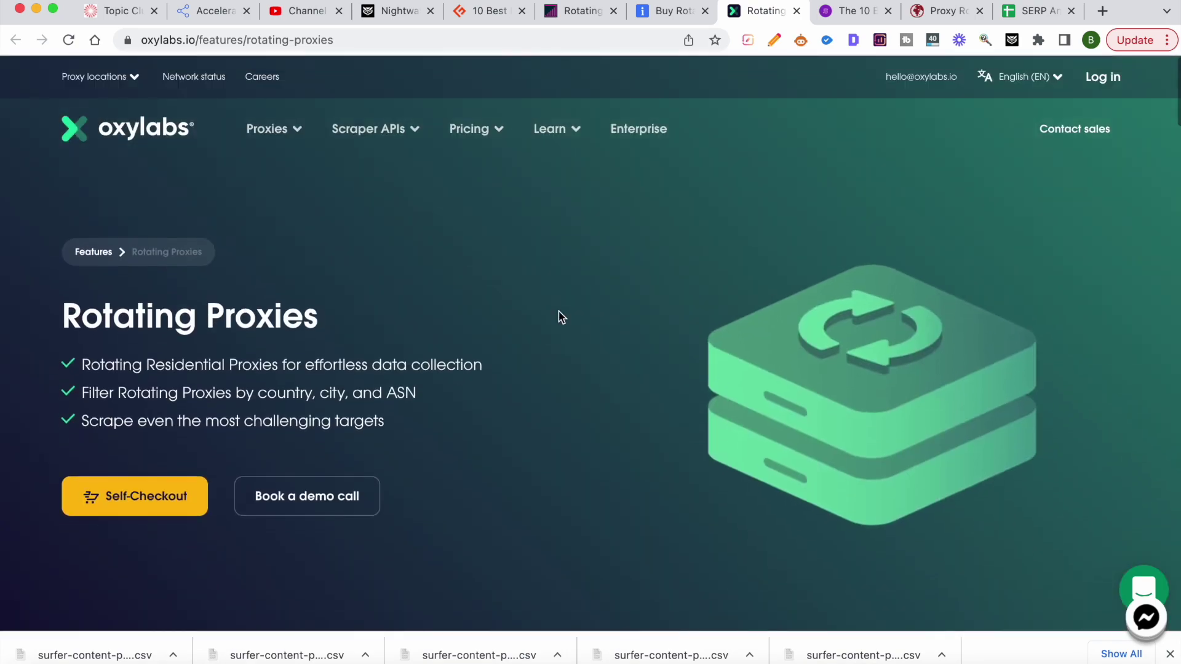
pyautogui.scroll(-8, 559, 313)
pyautogui.scroll(8, 558, 313)
pyautogui.scroll(-4, 496, 334)
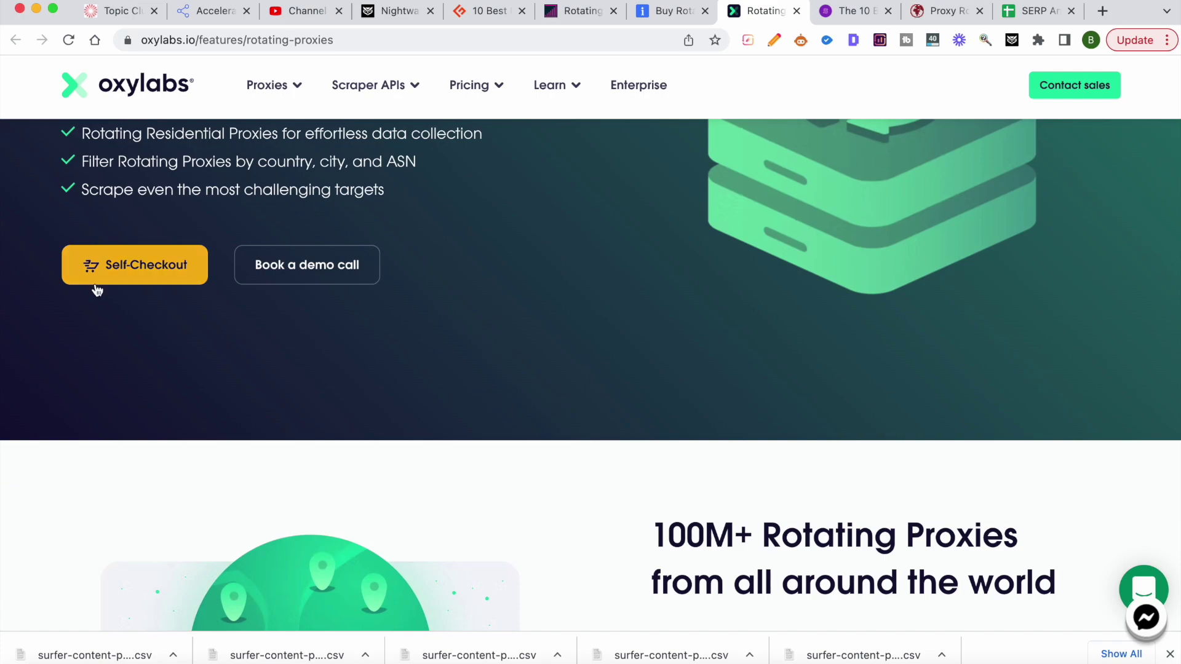
pyautogui.scroll(-8, 554, 345)
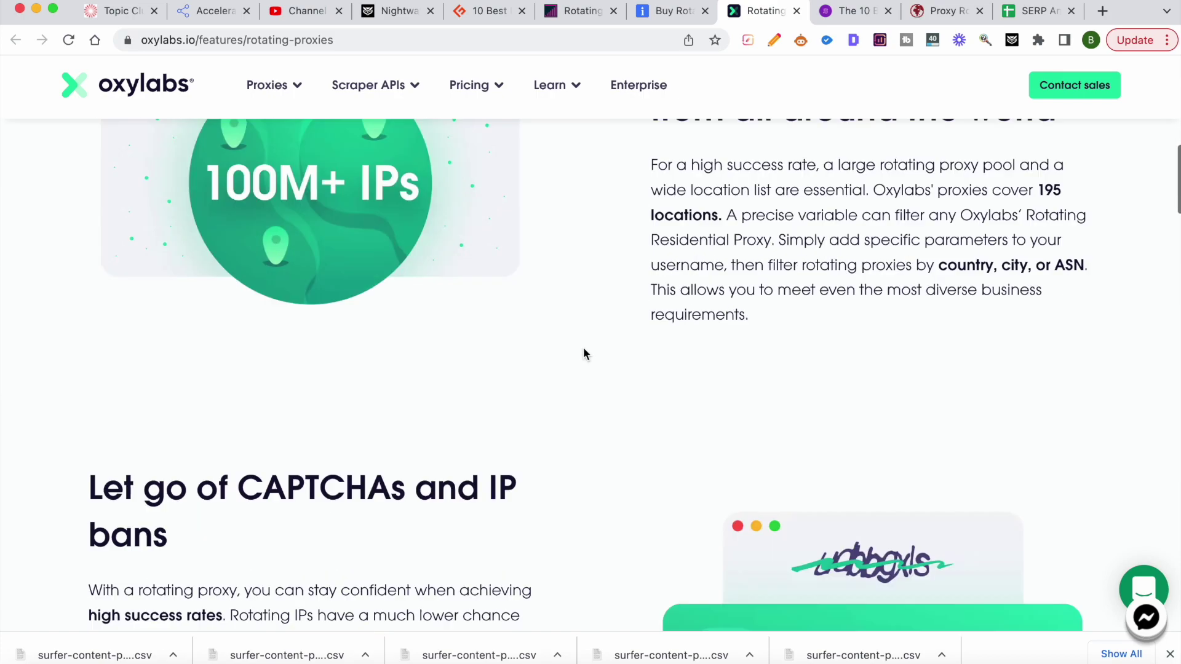
pyautogui.scroll(-20, 584, 349)
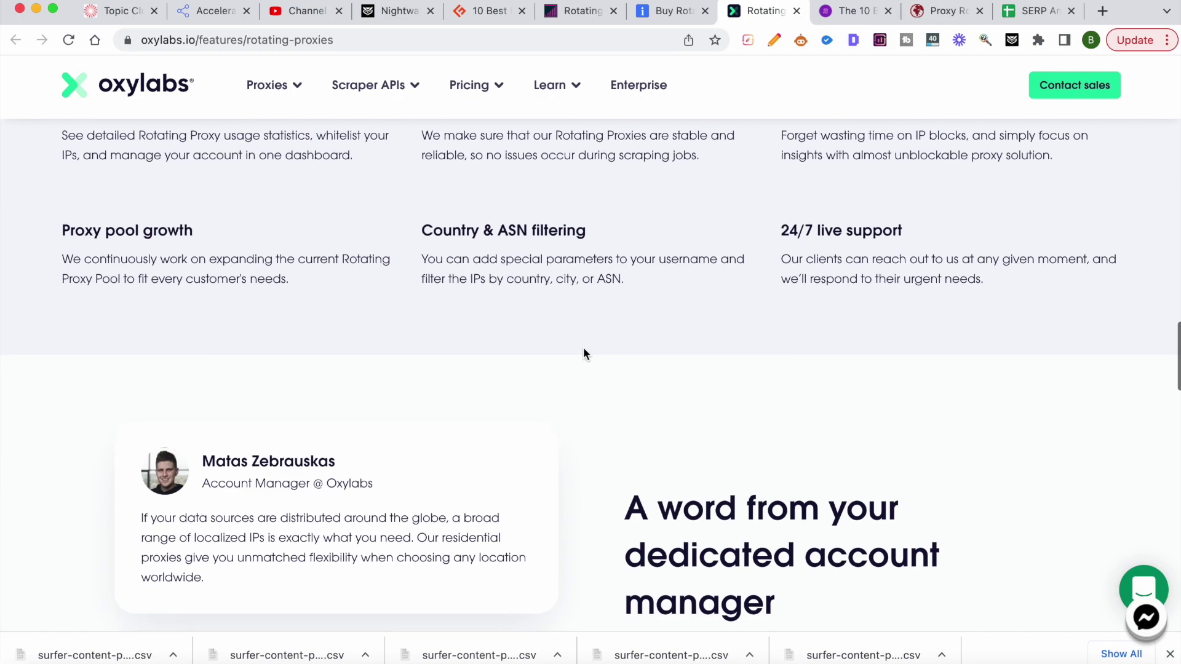
pyautogui.scroll(2, 584, 354)
pyautogui.scroll(-7, 666, 396)
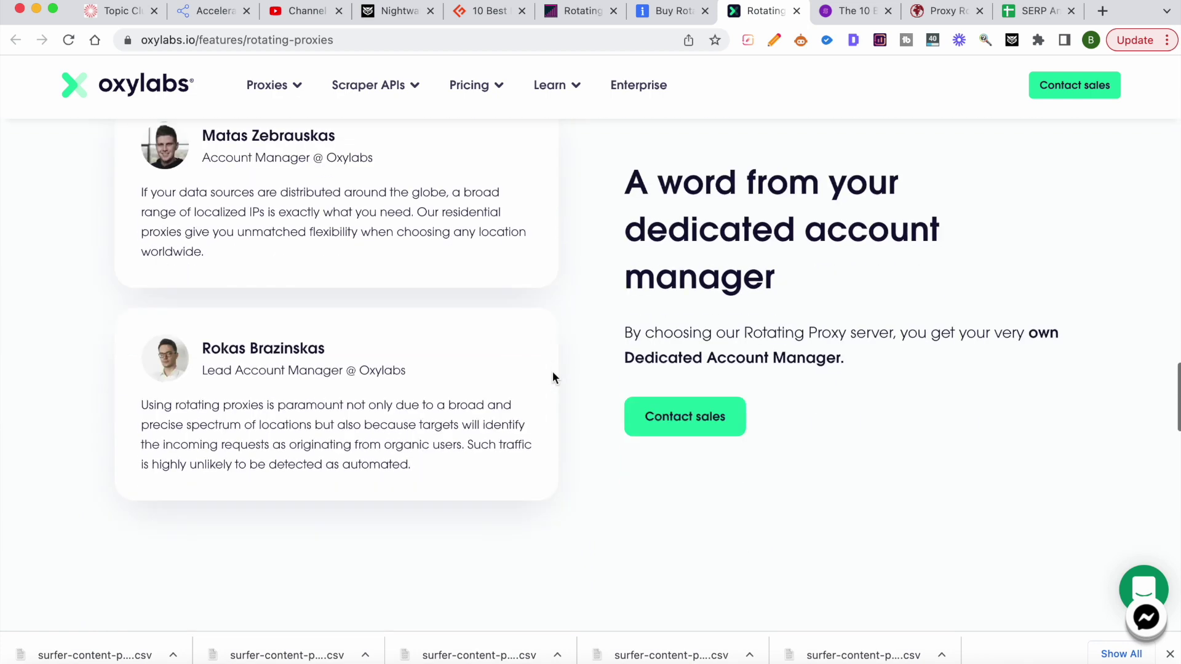
pyautogui.scroll(-15, 553, 372)
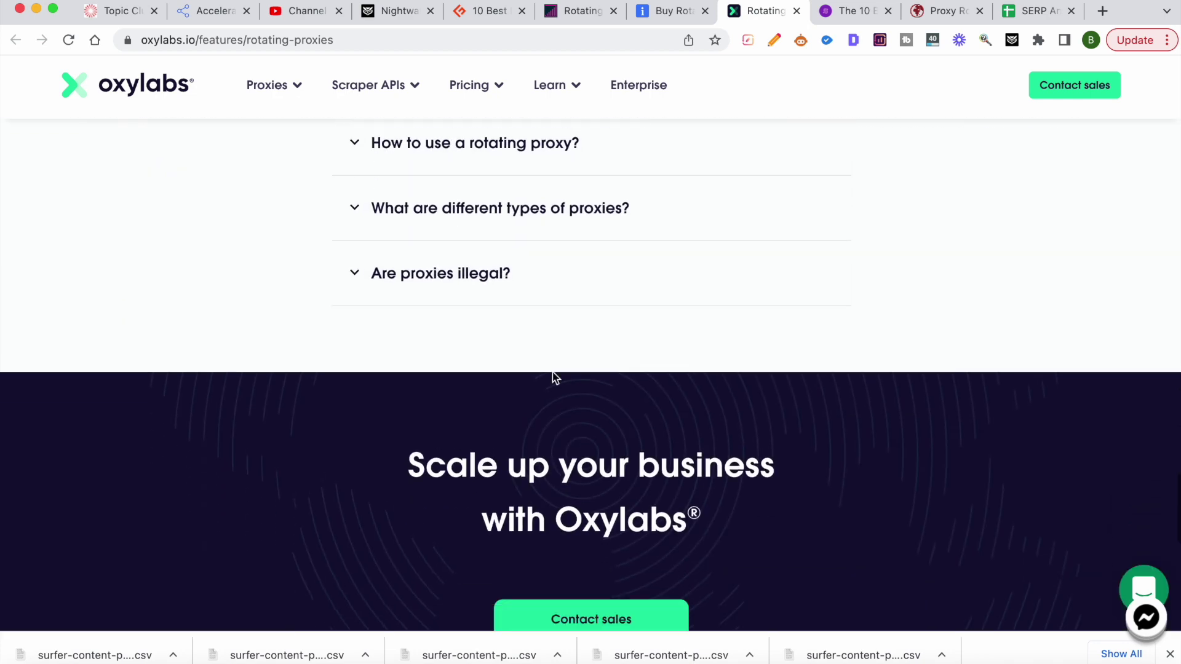
pyautogui.scroll(-5, 552, 378)
pyautogui.click(1022, 14)
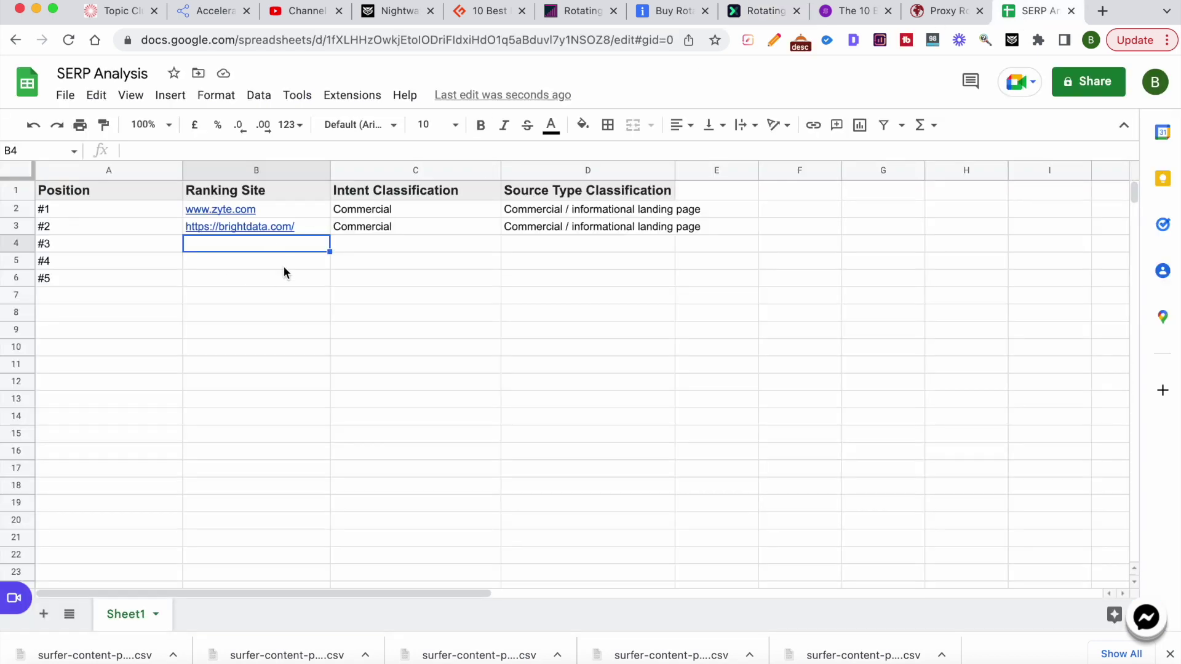
pyautogui.write('https://brightdata.com/')
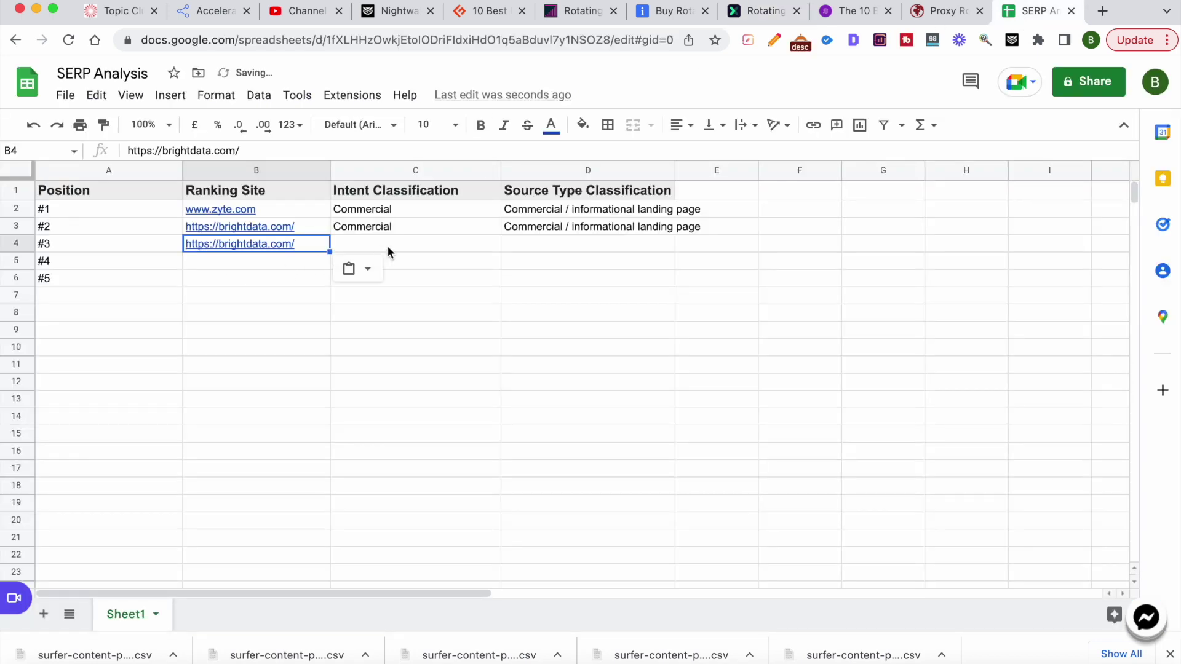
pyautogui.click(486, 10)
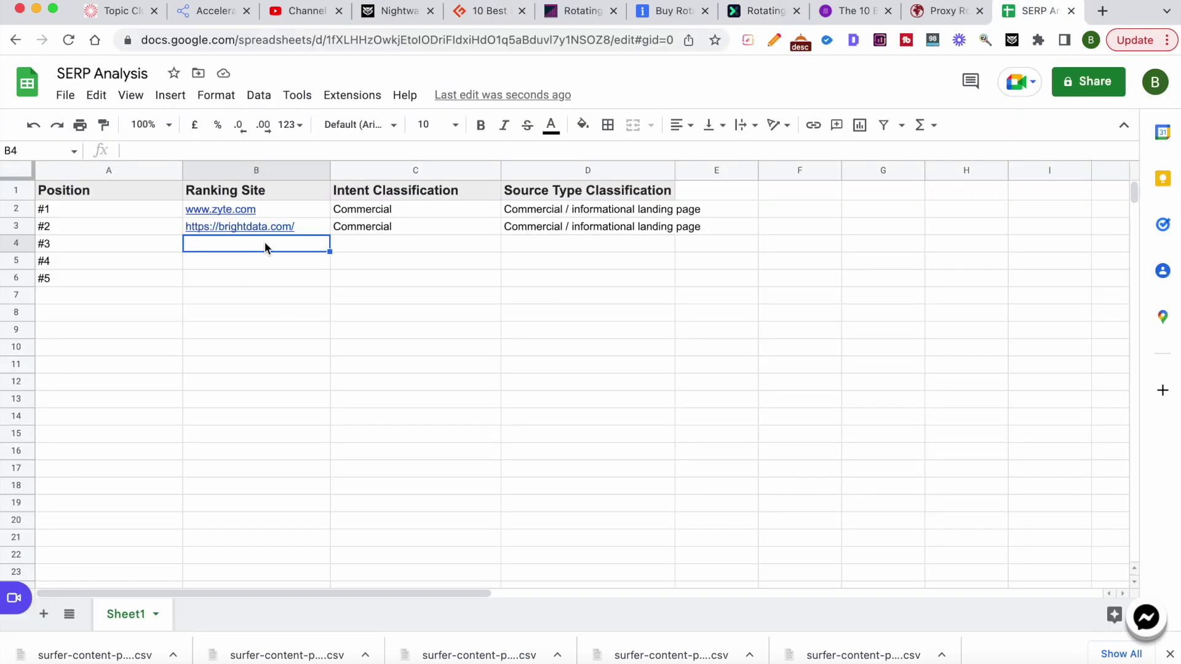
pyautogui.write('https://oxylabs.io/')
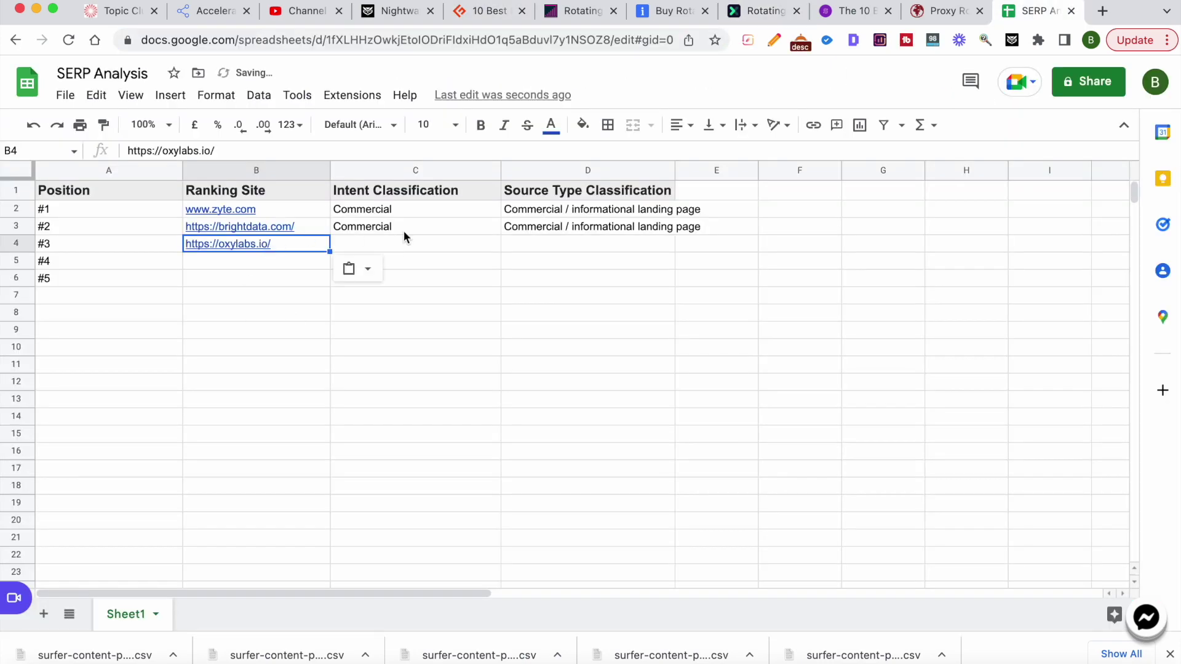
# Copy "Commercial" from position #2 as the Intent Classification for position #3
pyautogui.click(403, 232)
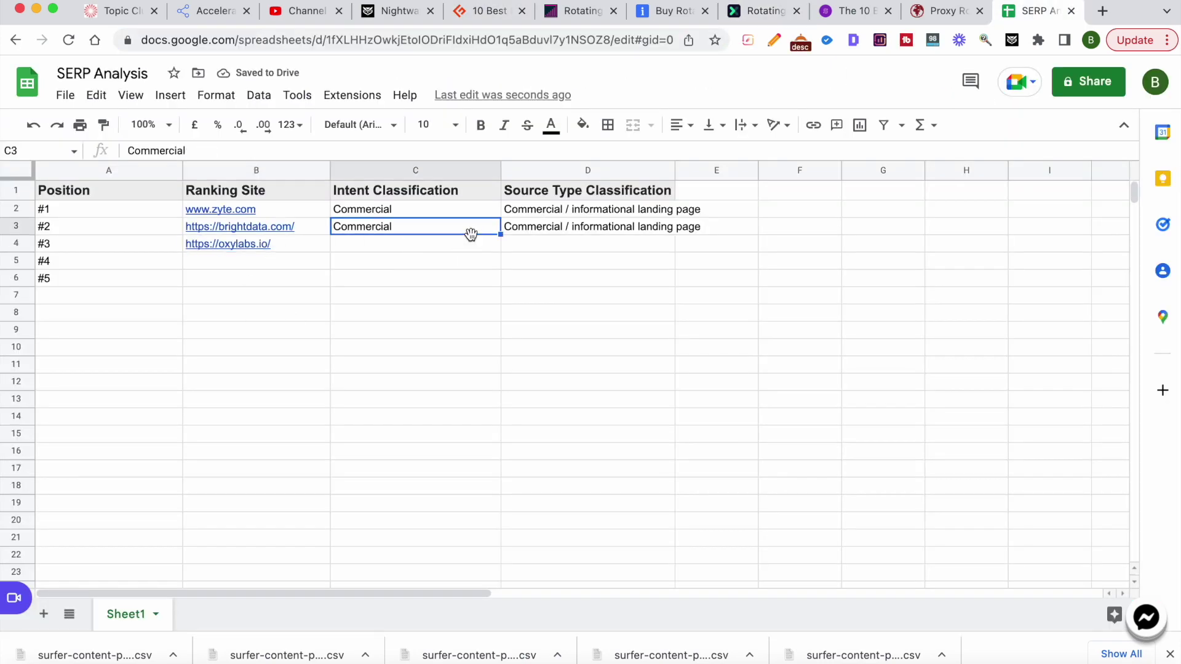
pyautogui.click(480, 250)
pyautogui.write('Commercial')
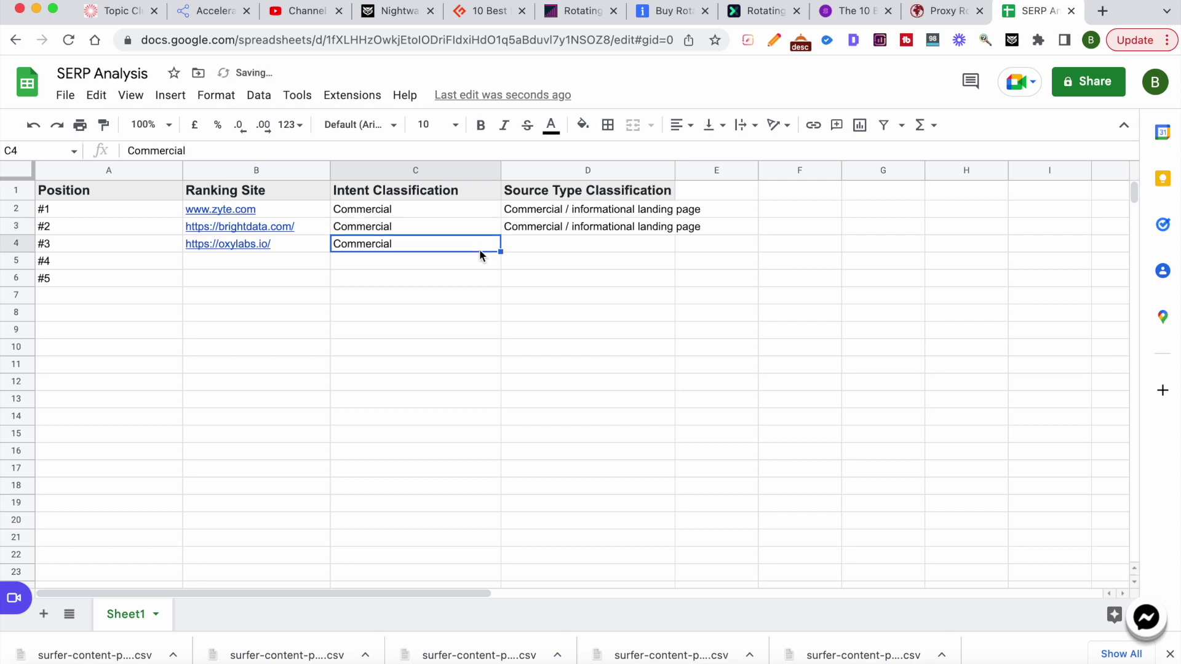
# Enter "Commercial / informational landing page" as the Source Type Classification for position #3, removing the accidental page bookmark
pyautogui.click(595, 243)
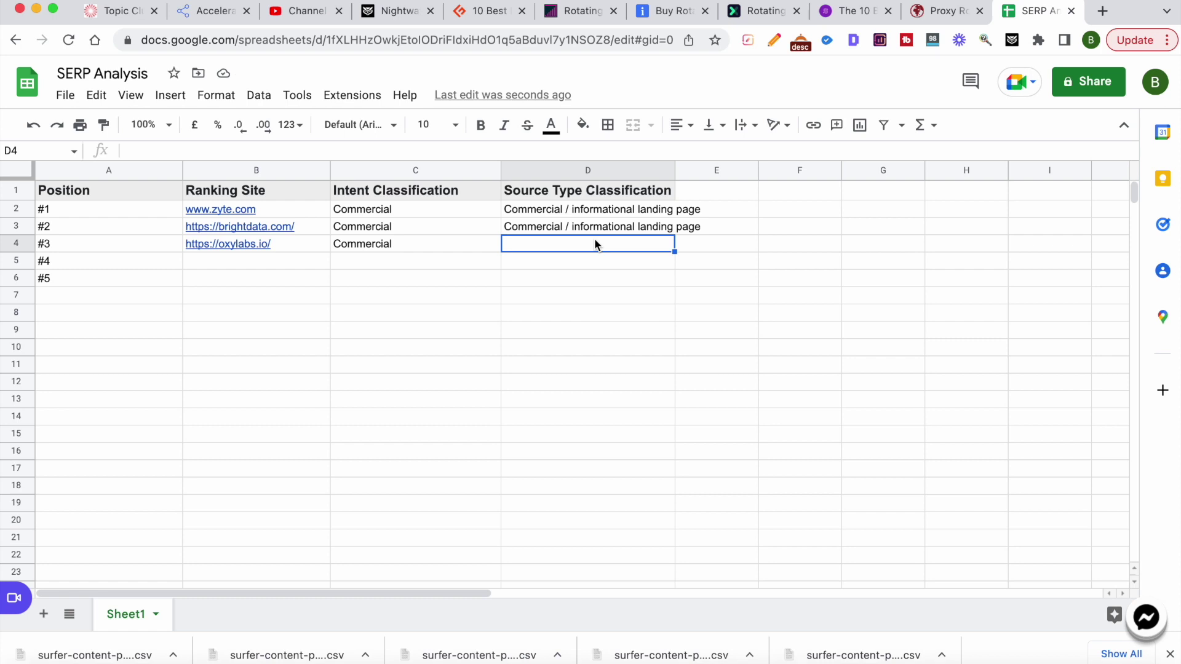
pyautogui.write('Commerc')
pyautogui.press('super+d')
pyautogui.click(673, 188)
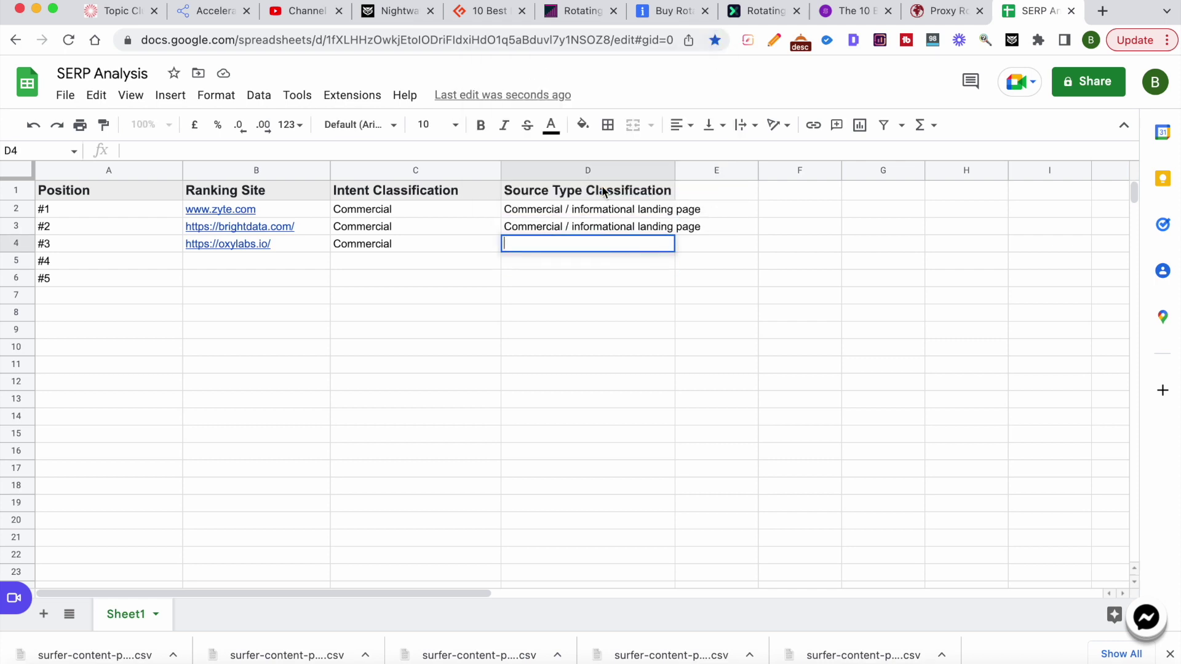
pyautogui.press('super+d')
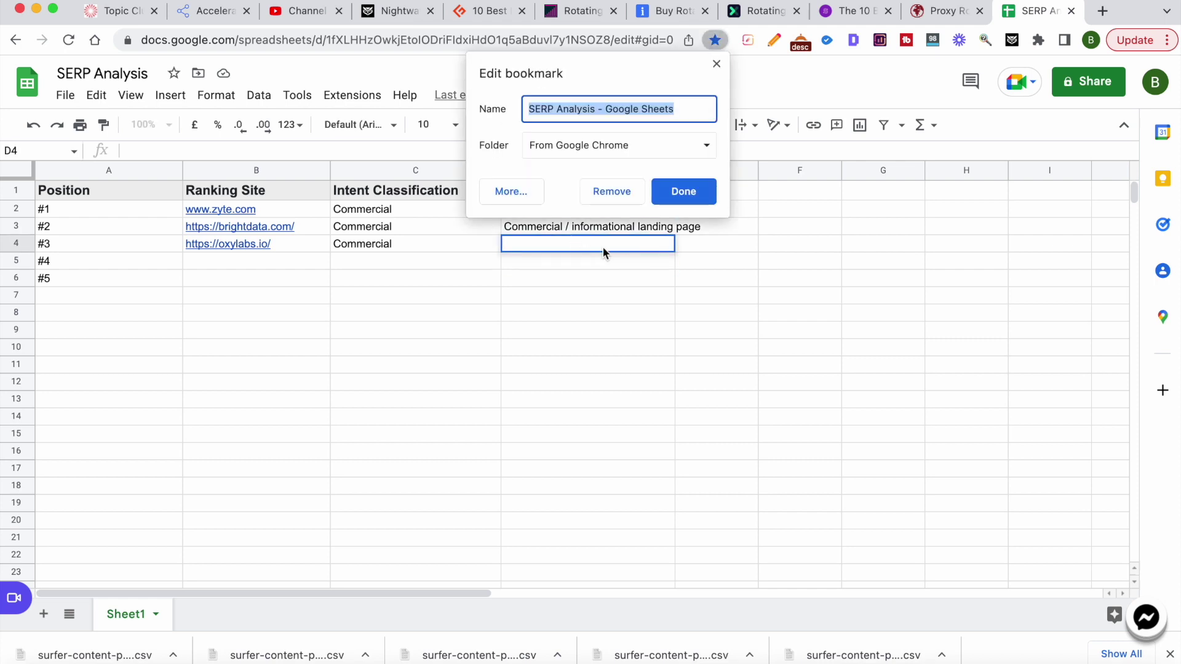
pyautogui.click(611, 191)
pyautogui.write('Commer')
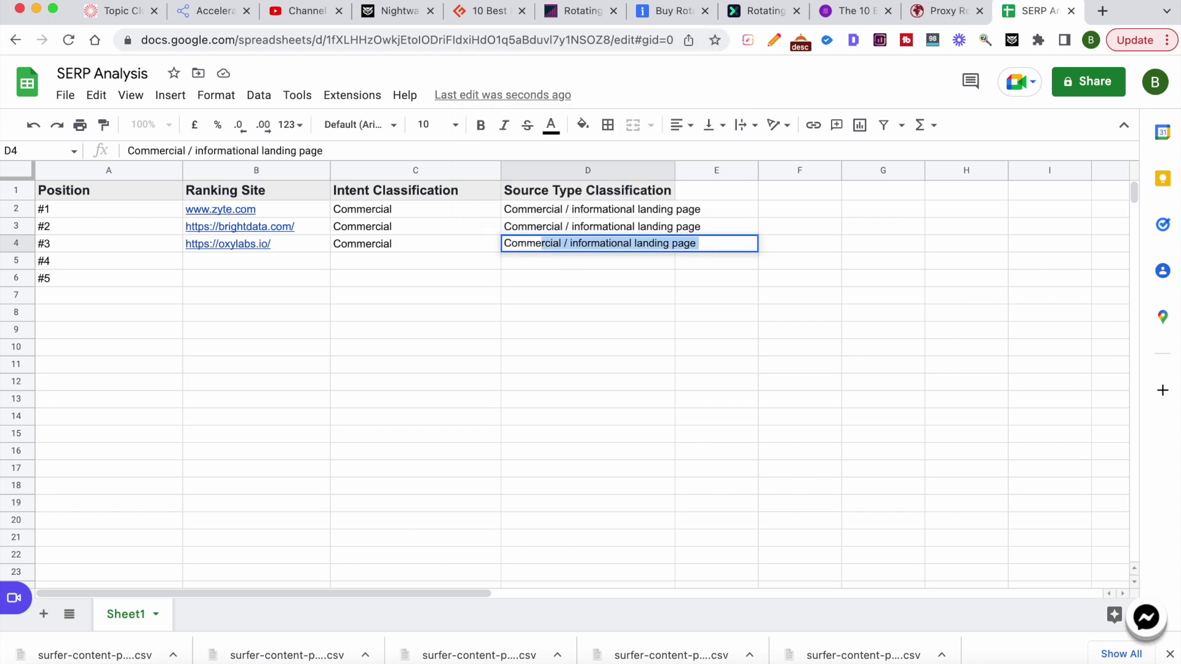
pyautogui.press('Tab')
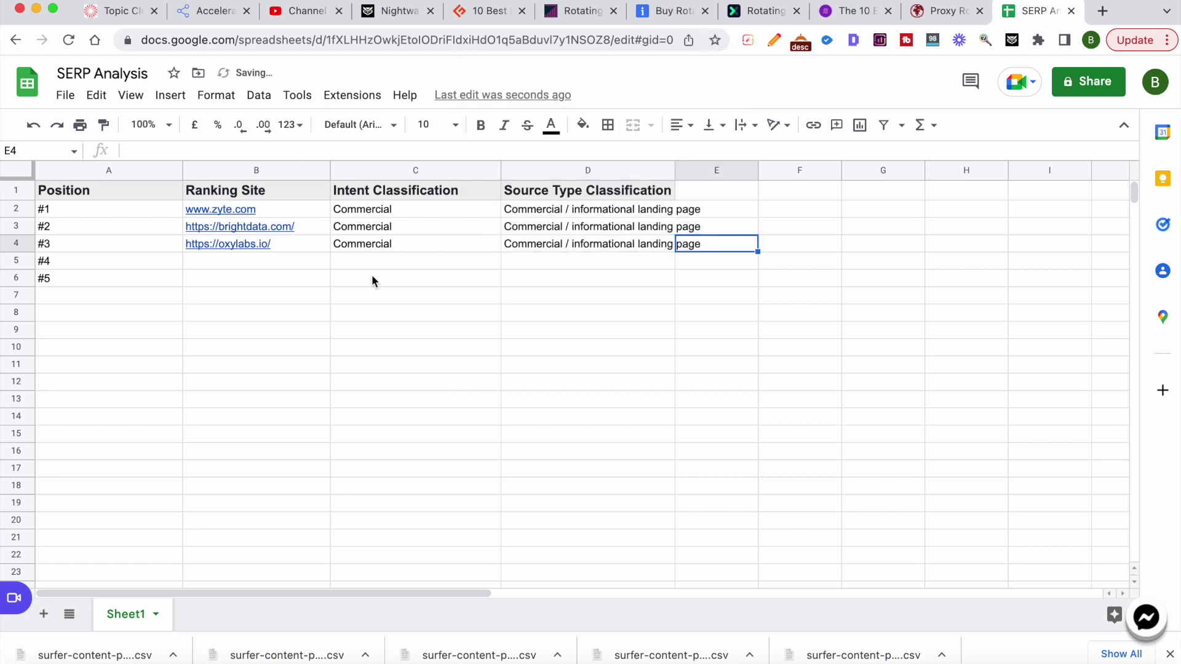
# Check which organic listing follows the video results in the search simulator and bring up ScraperAPI's 10 best rotating proxies article
pyautogui.click(249, 267)
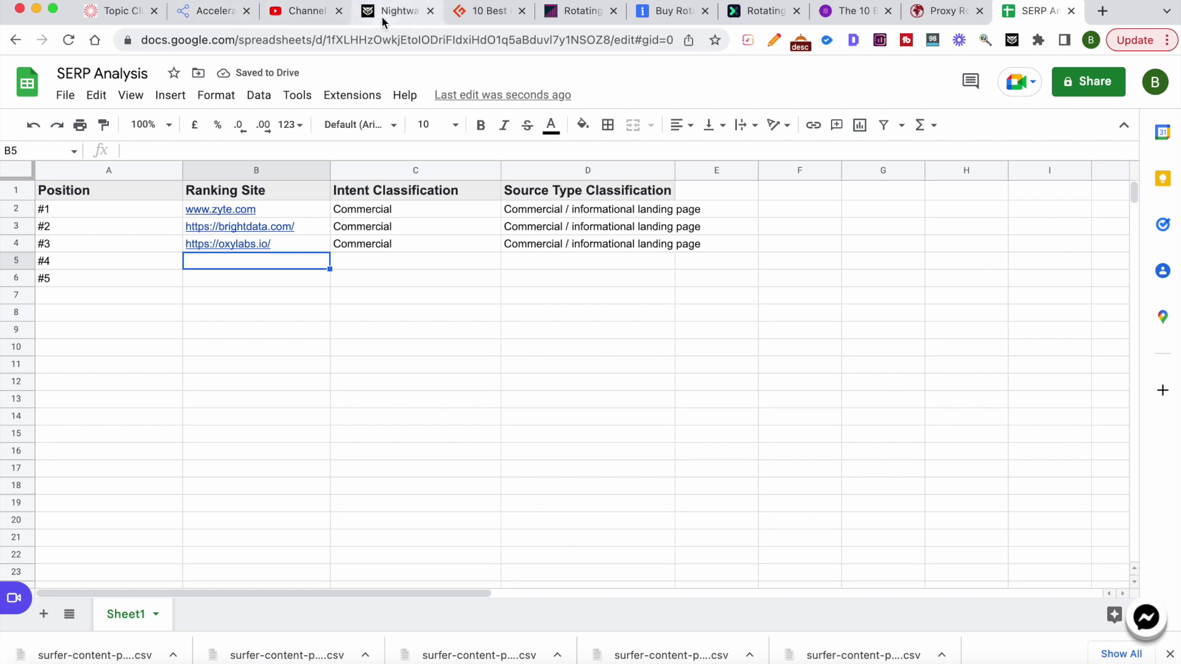
pyautogui.click(382, 19)
pyautogui.scroll(-1, 276, 297)
pyautogui.scroll(-10, 277, 297)
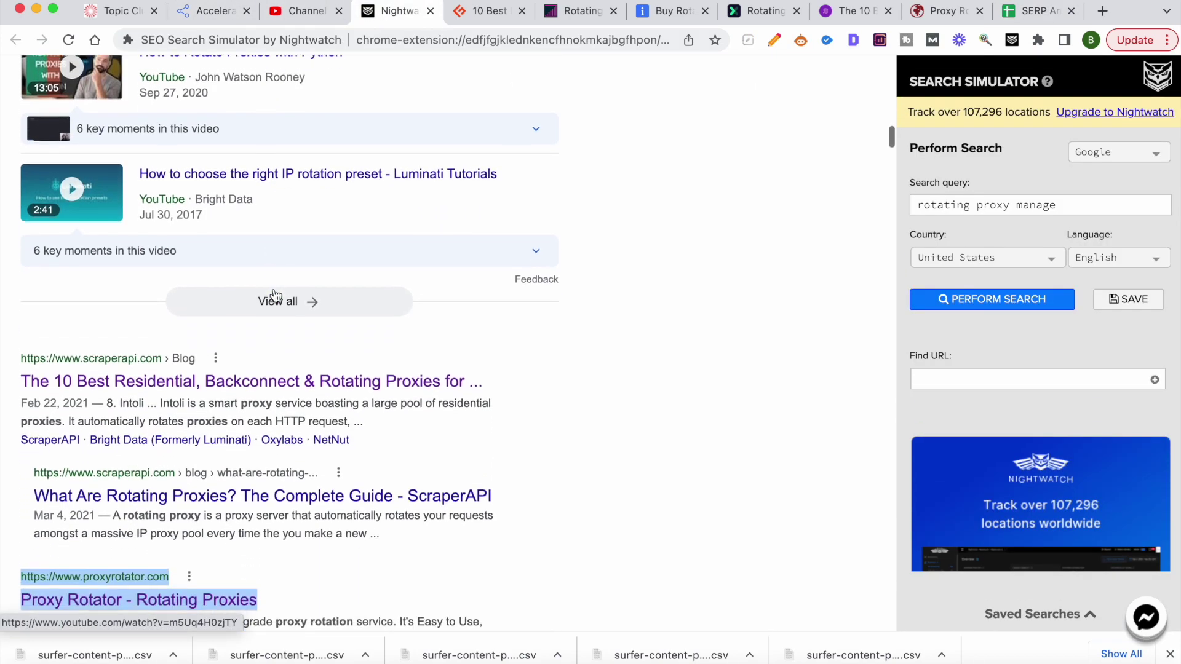
pyautogui.scroll(-1, 273, 294)
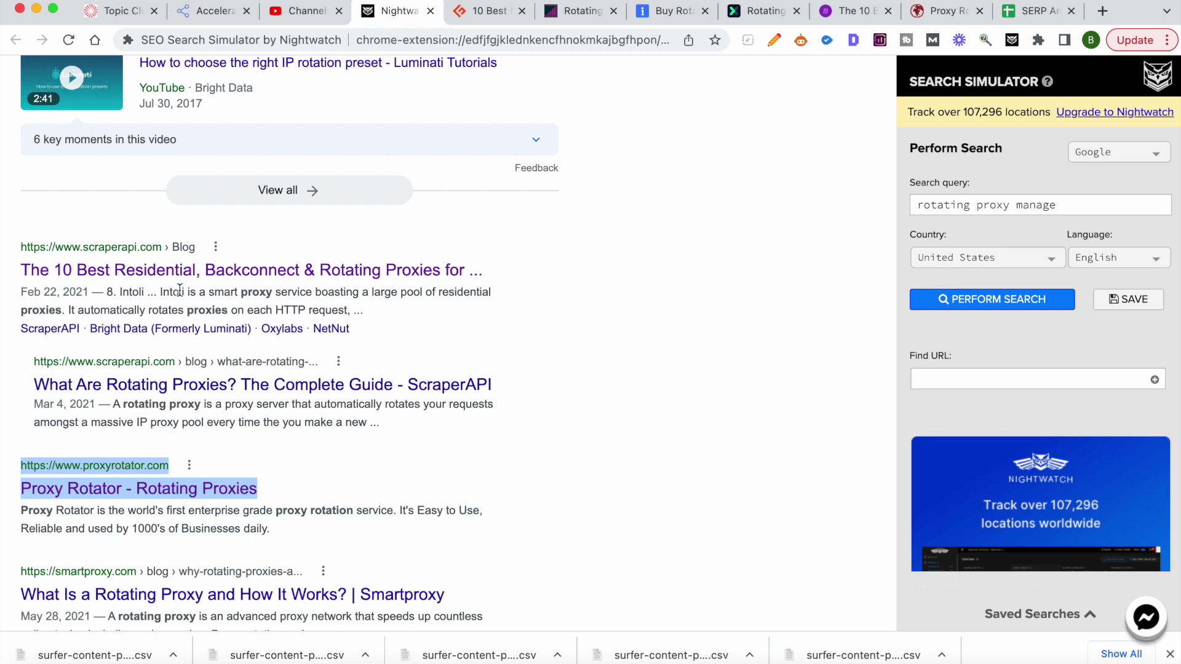
pyautogui.click(336, 285)
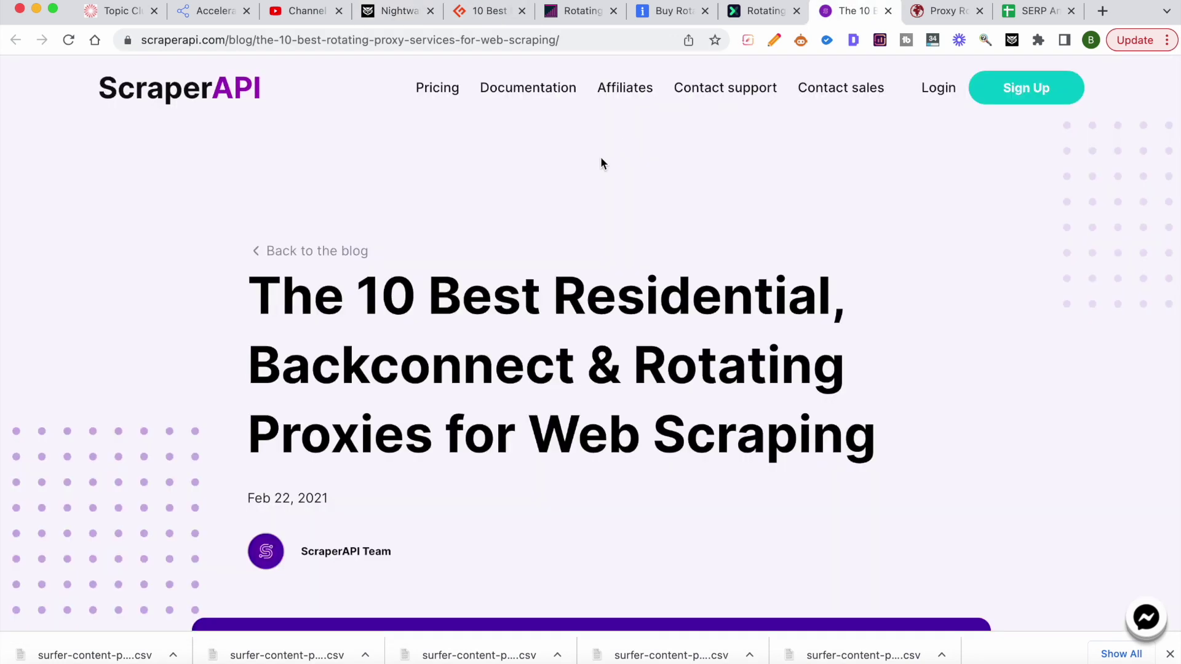
pyautogui.scroll(-4, 601, 154)
pyautogui.scroll(4, 597, 160)
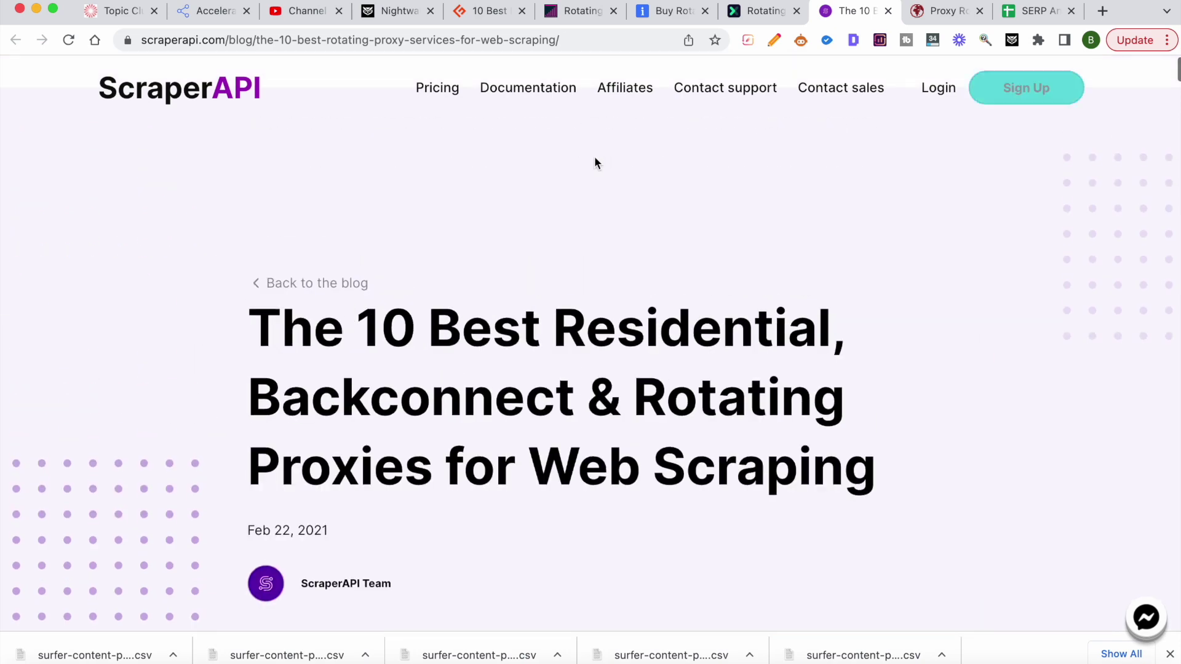
pyautogui.moveTo(226, 40); pyautogui.dragTo(92, 13)
pyautogui.press('super+c')
# Examine the ScraperAPI article's introduction, provider list and individual proxy reviews to judge its search intent and source type
pyautogui.scroll(-5, 498, 191)
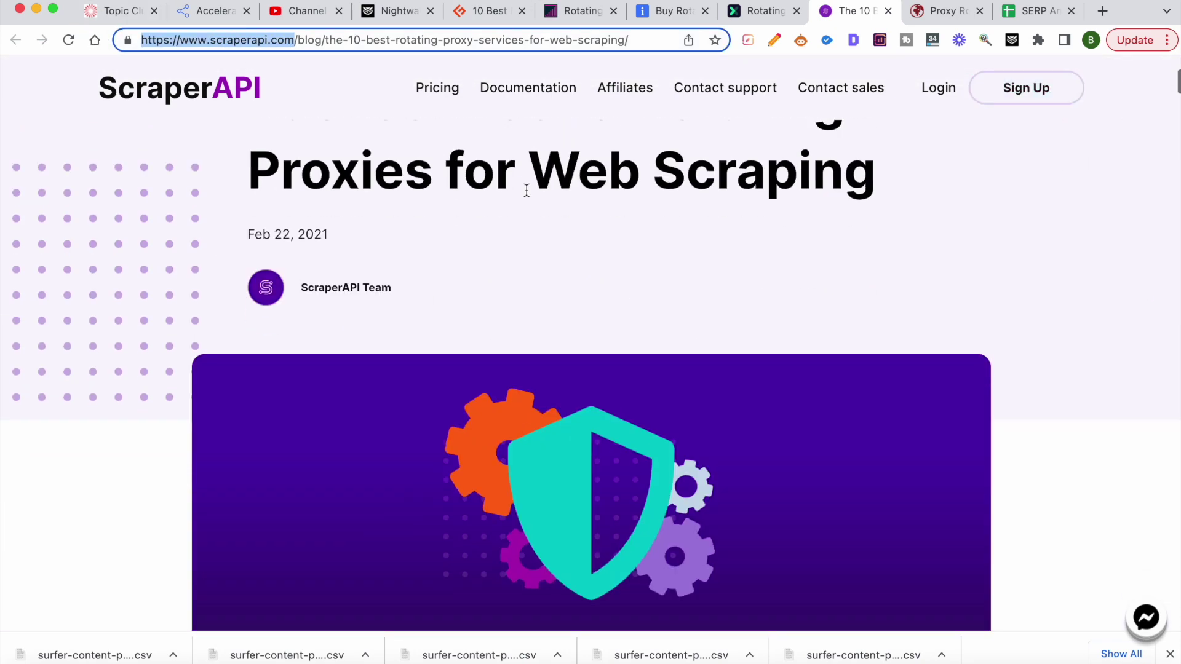
pyautogui.scroll(4, 519, 233)
pyautogui.scroll(-15, 648, 286)
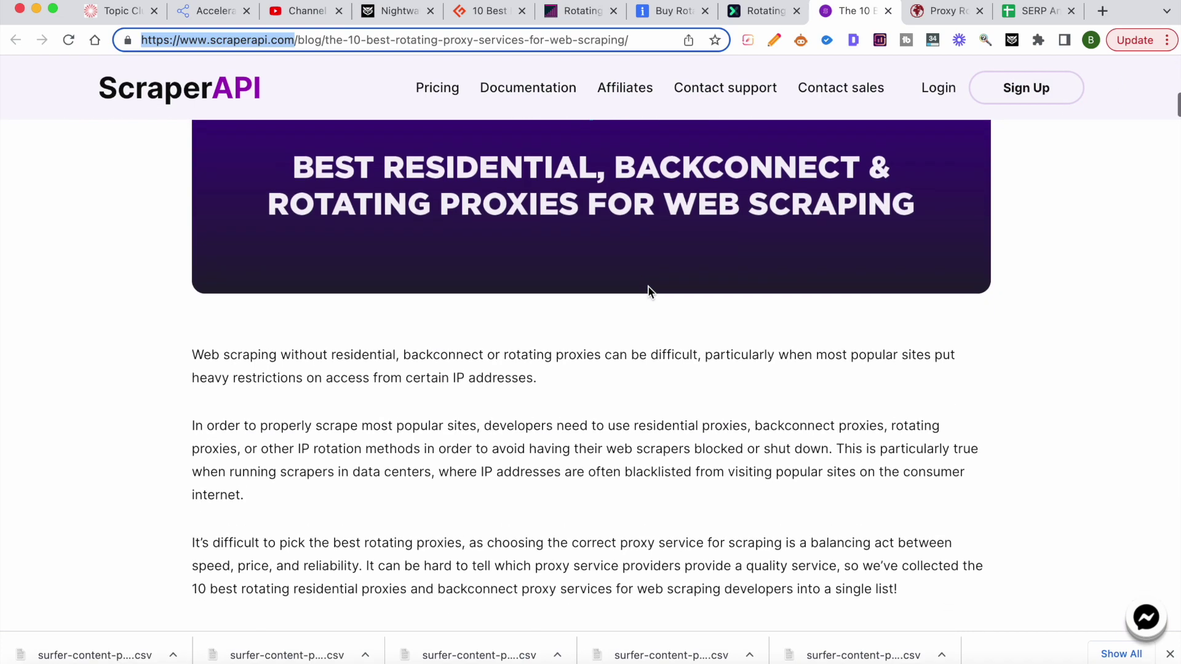
pyautogui.scroll(-11, 648, 286)
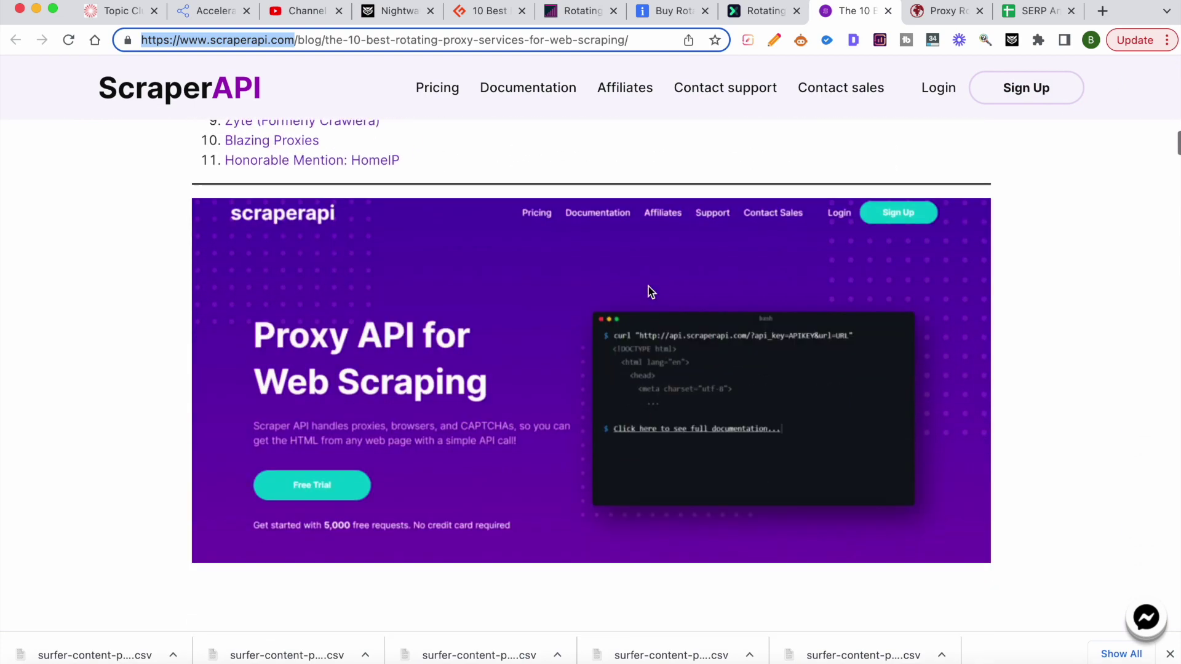
pyautogui.scroll(-10, 648, 287)
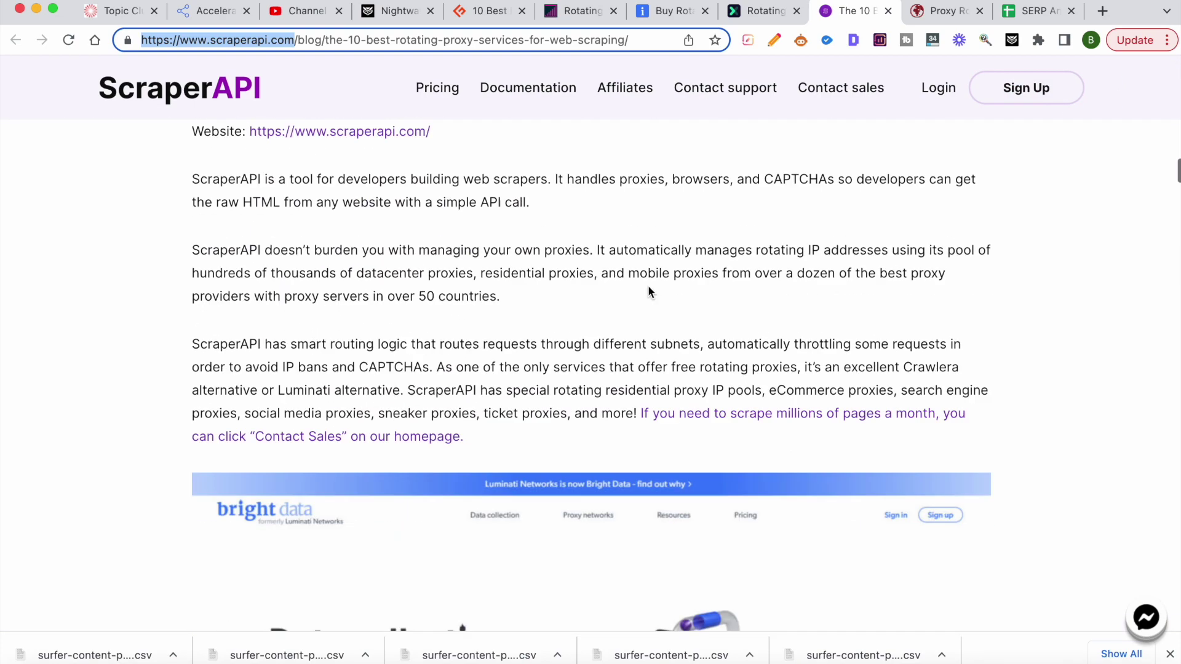
pyautogui.scroll(-4, 648, 286)
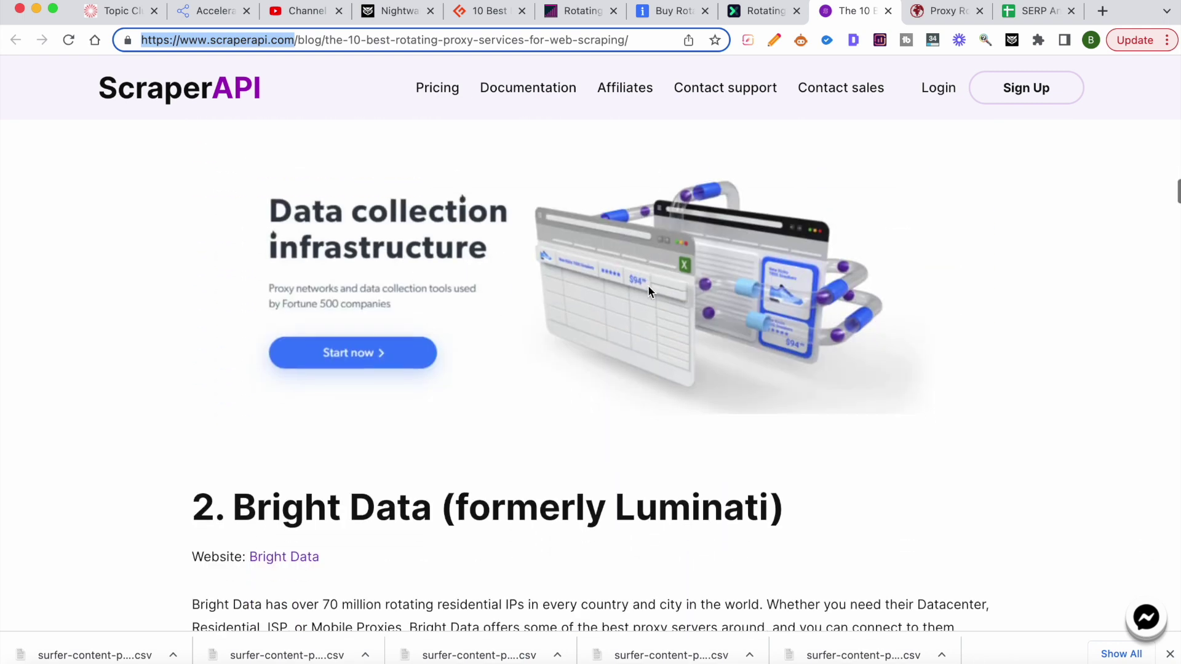
pyautogui.scroll(-2, 648, 286)
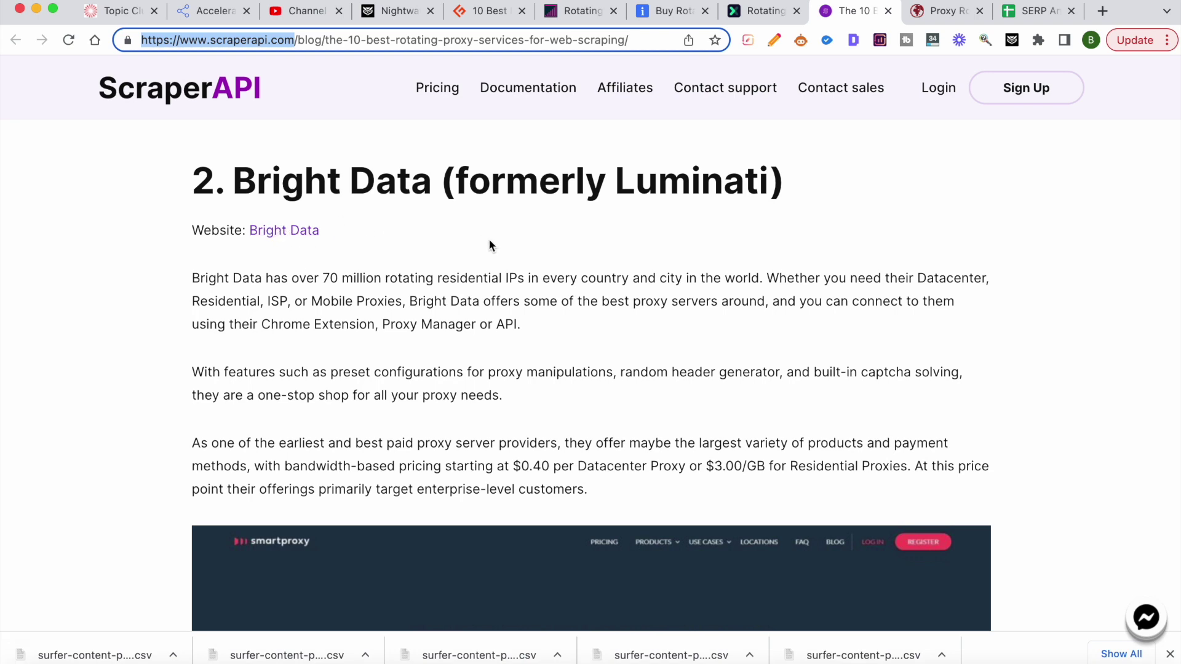
pyautogui.scroll(-10, 490, 245)
pyautogui.scroll(-15, 490, 245)
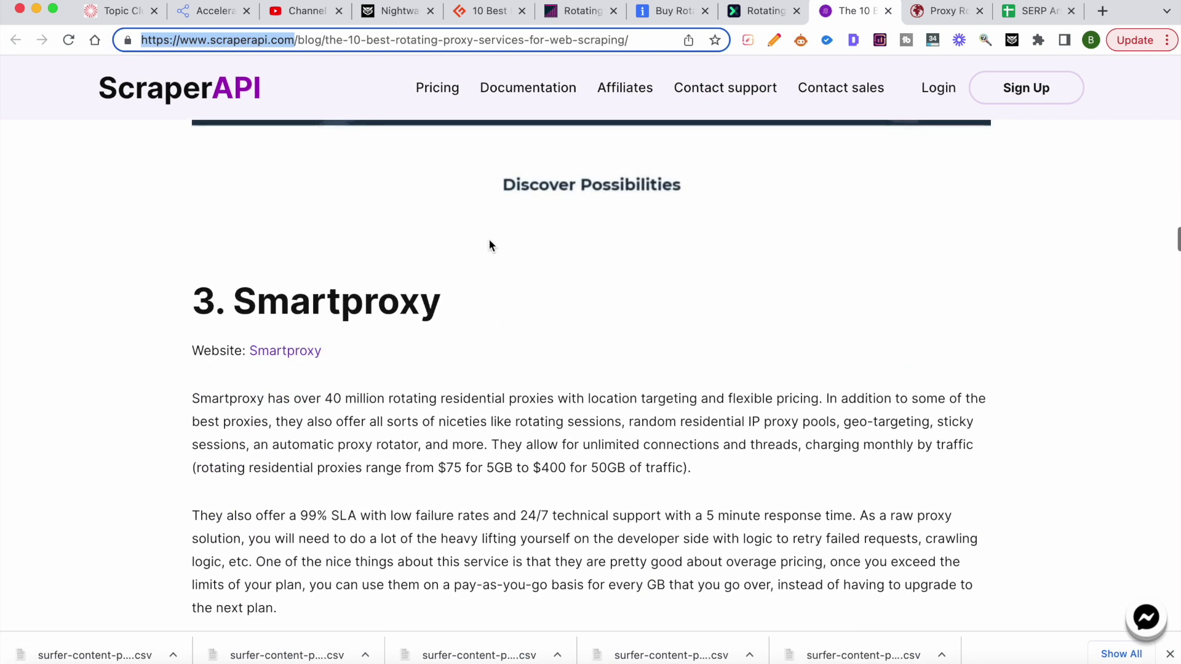
pyautogui.scroll(-15, 490, 239)
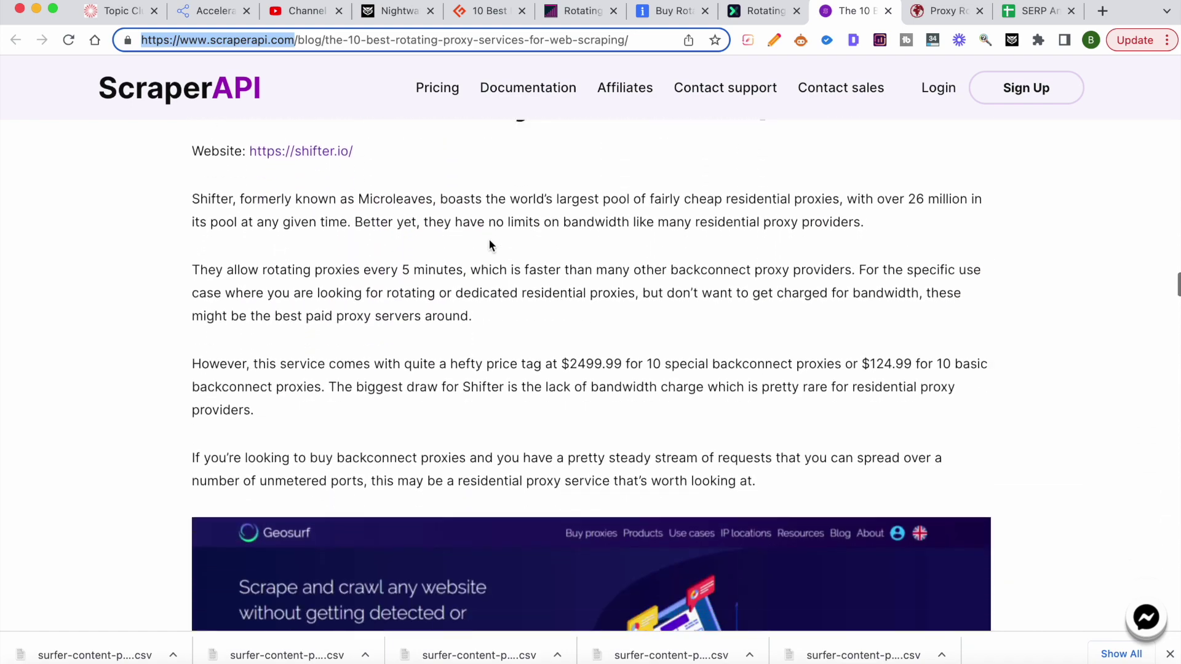
pyautogui.click(1013, 16)
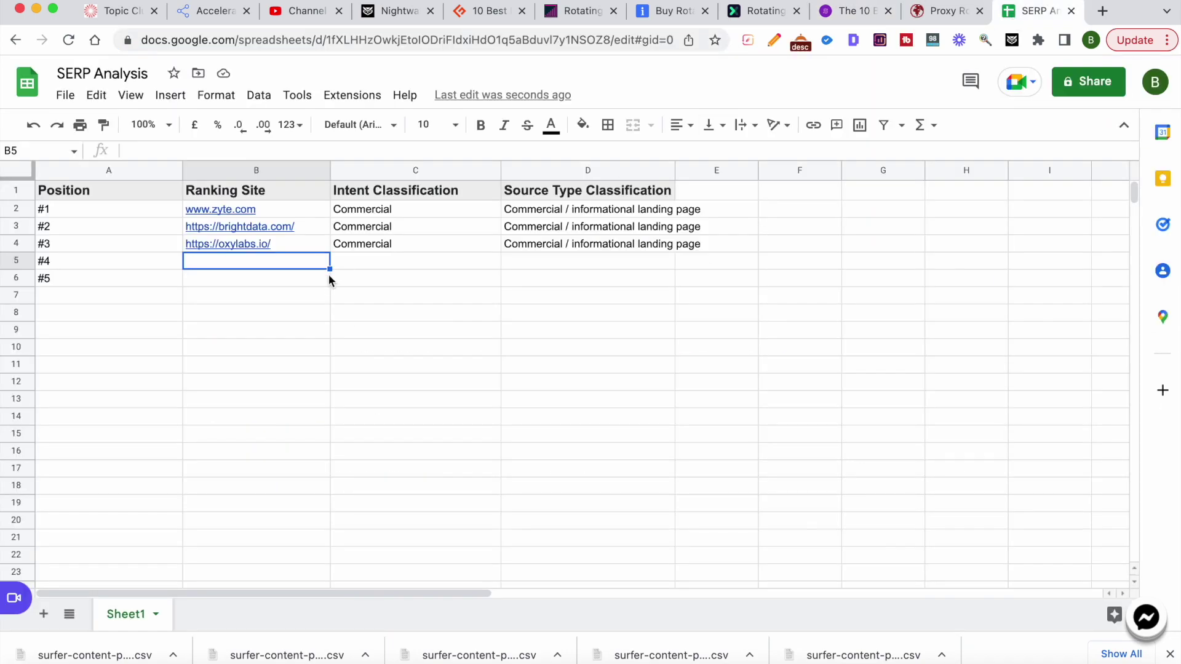
pyautogui.press('super+v')
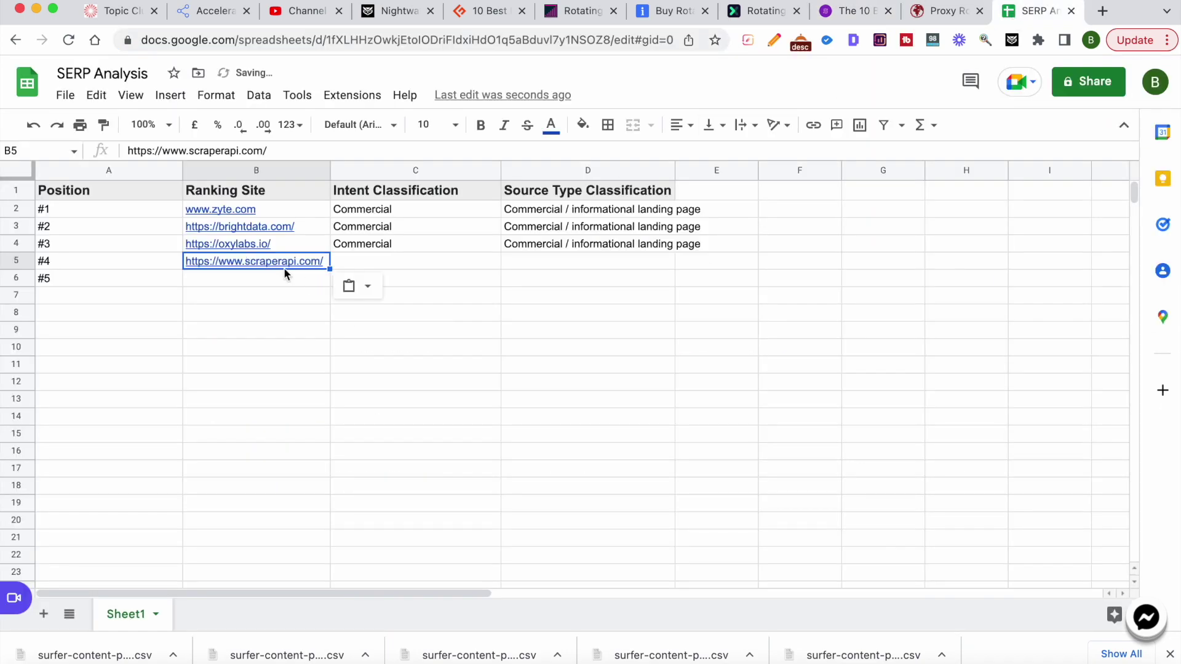
pyautogui.click(425, 263)
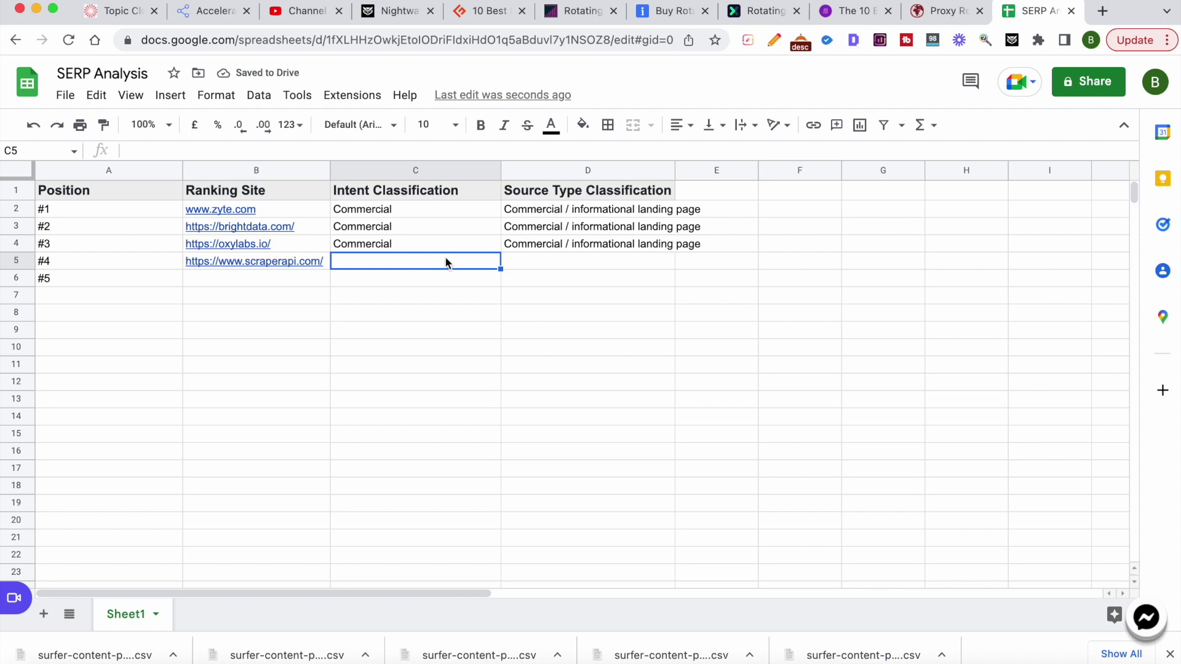
pyautogui.write('Com')
pyautogui.press('BackSpace')
pyautogui.press('BackSpace')
pyautogui.press('BackSpace')
pyautogui.press('BackSpace')
pyautogui.write('Informatinal')
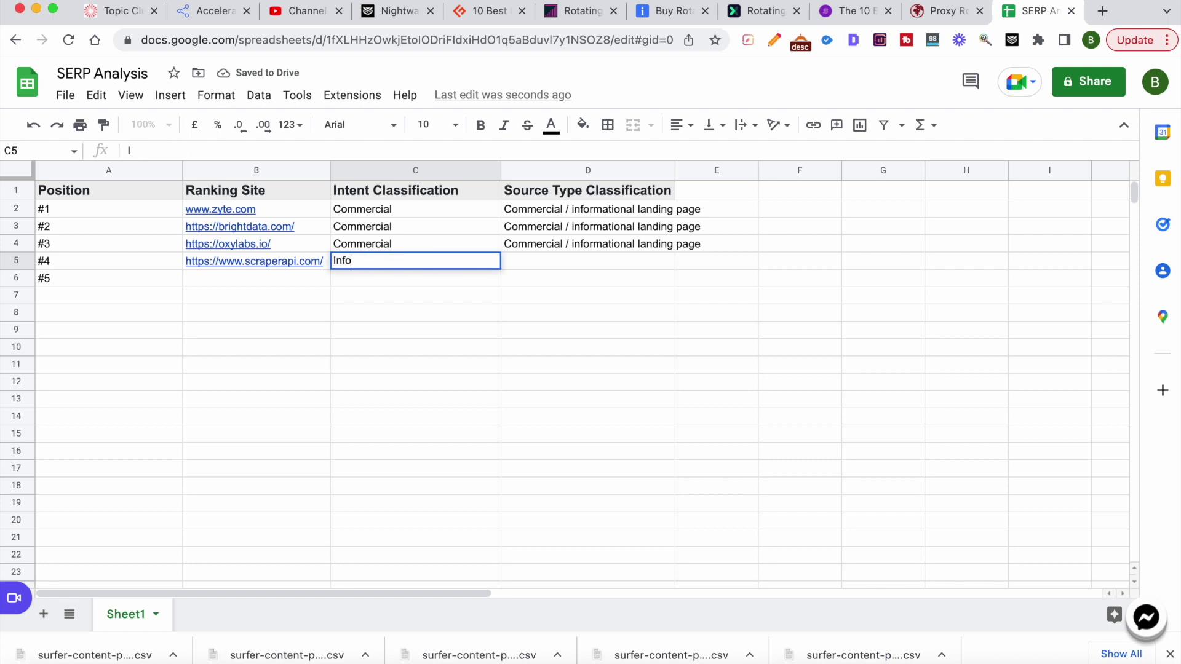
pyautogui.press('BackSpace')
pyautogui.press('BackSpace')
pyautogui.press('BackSpace')
pyautogui.press('BackSpace')
pyautogui.press('BackSpace')
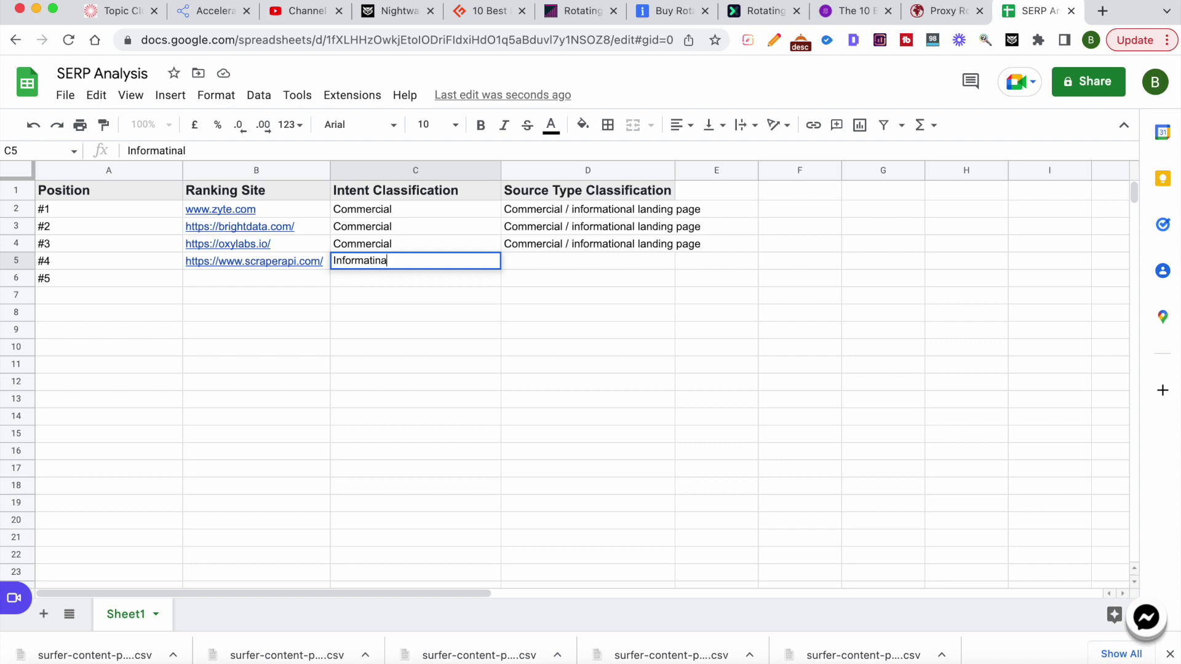
pyautogui.write('tional')
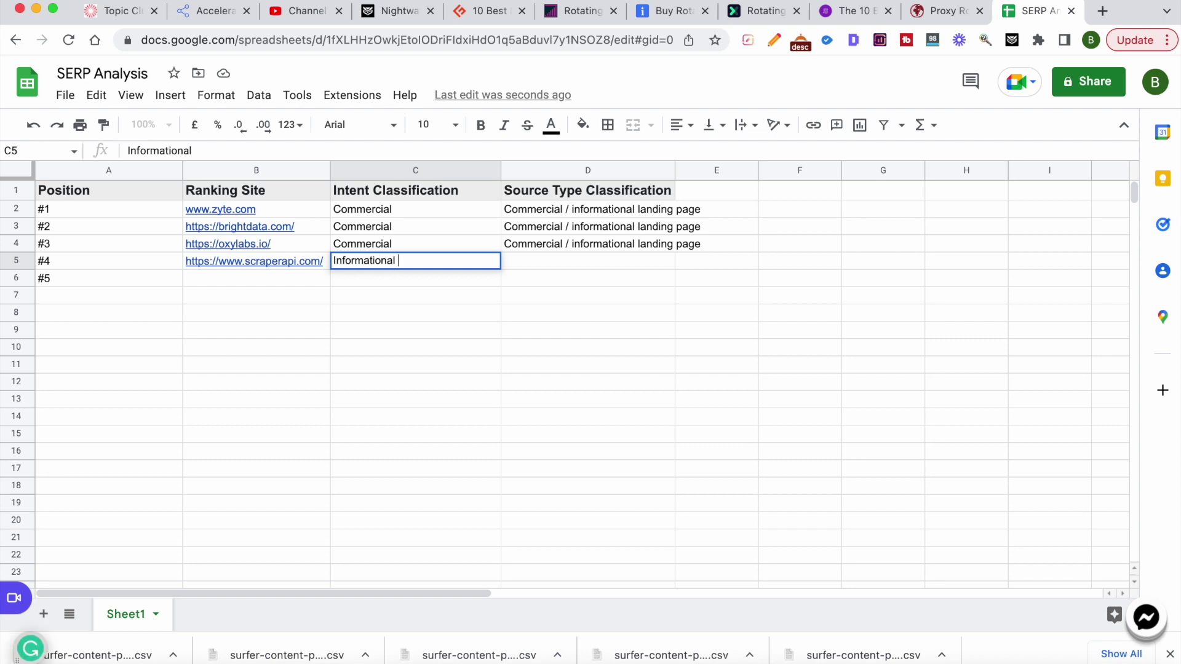
pyautogui.press('Tab')
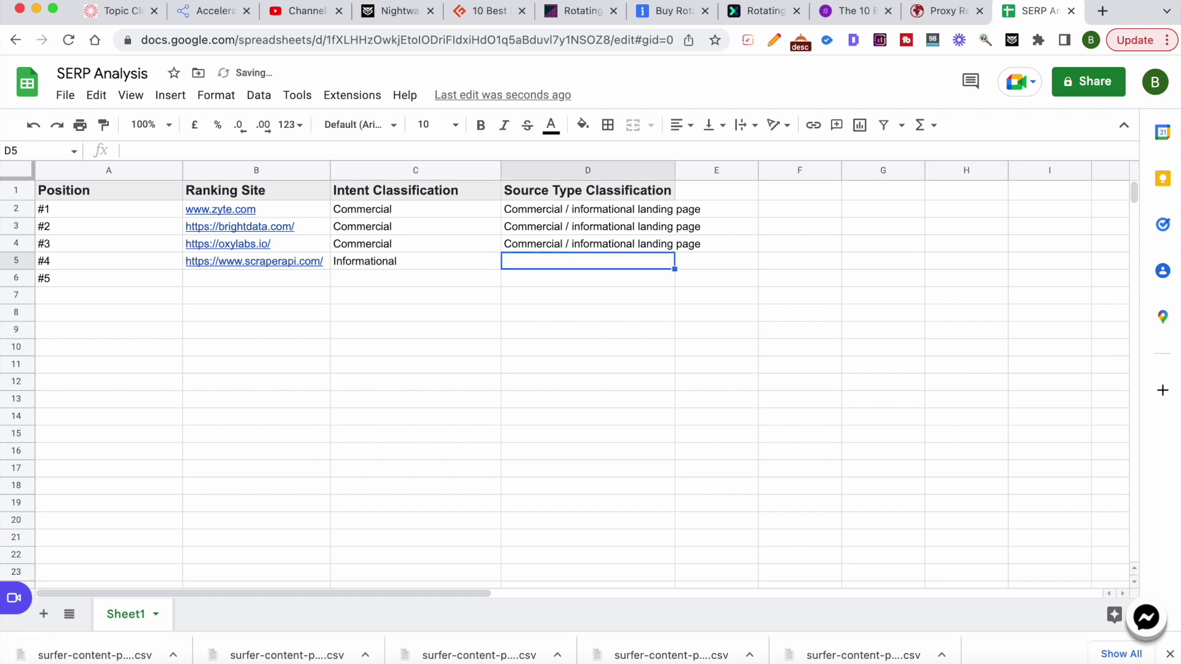
# Enter "Commercial Intent" as the Source Type Classification for position #4
pyautogui.press('Return')
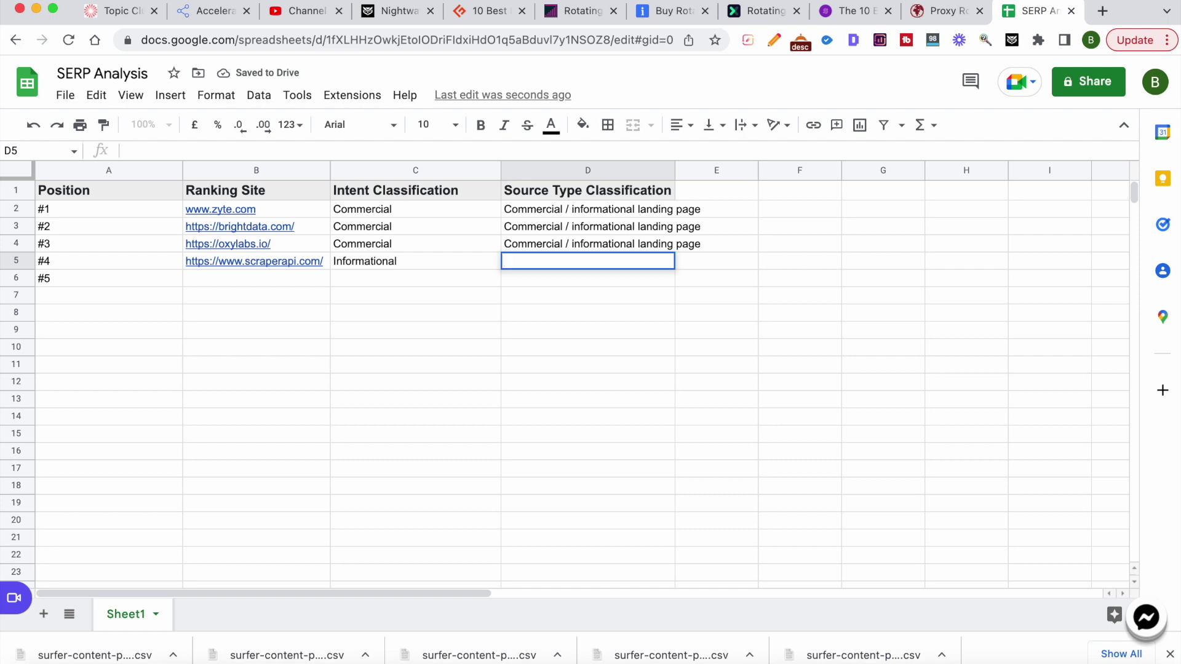
pyautogui.write('Commercial ')
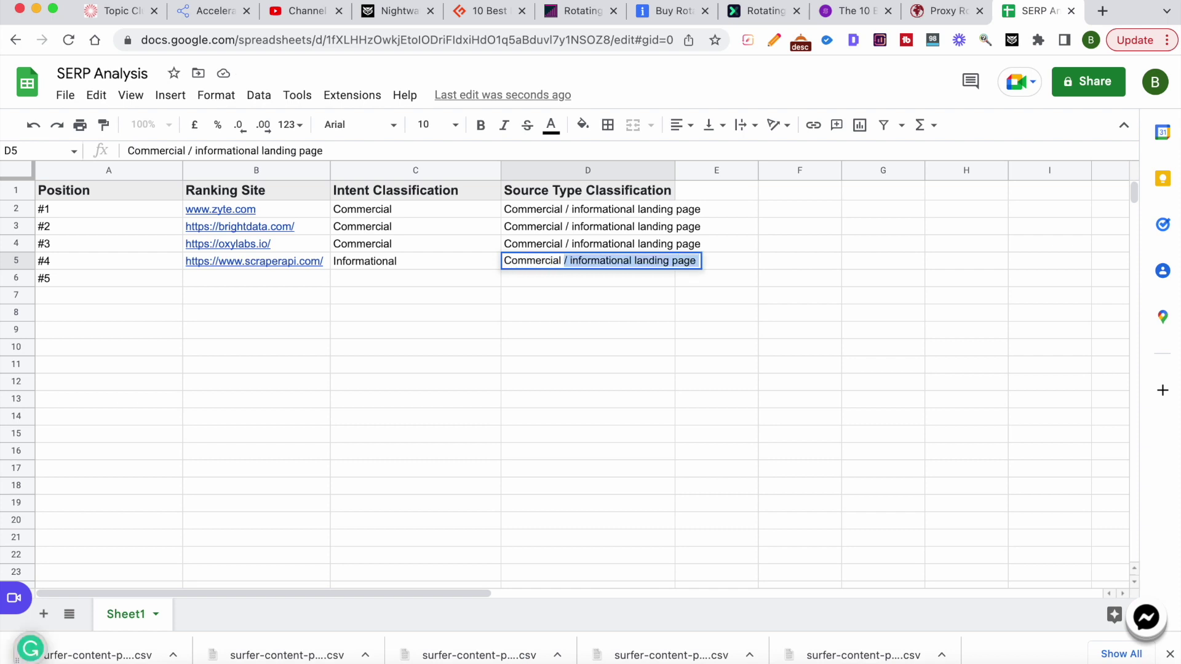
pyautogui.write('Intent')
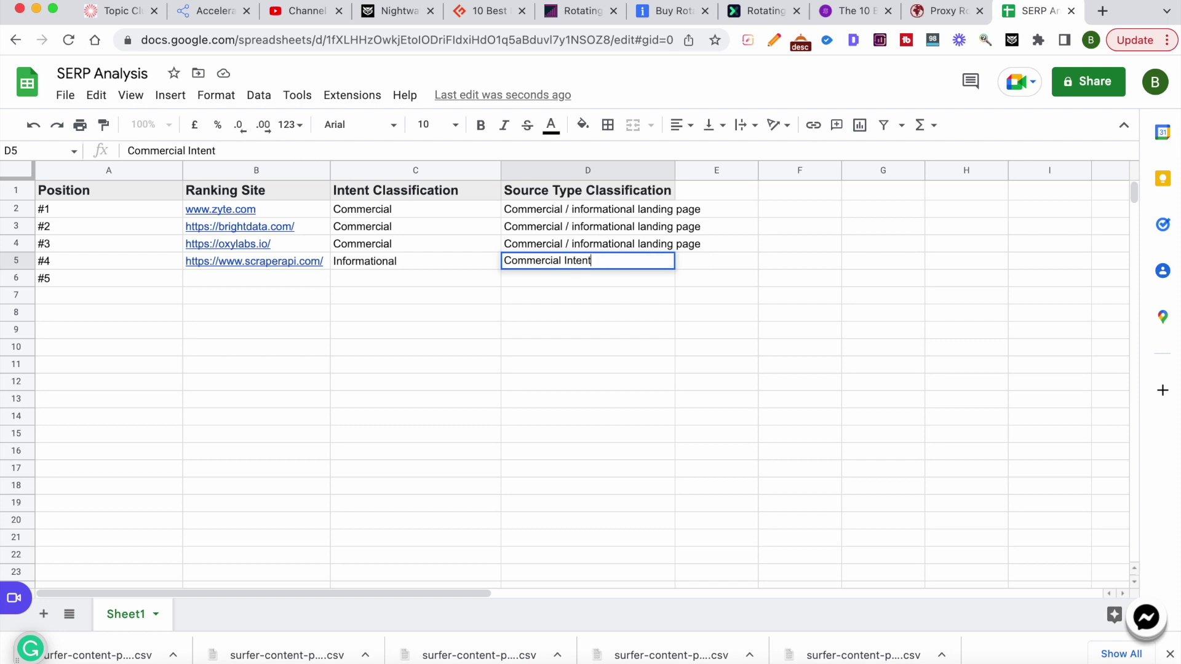
pyautogui.write(' Inform')
pyautogui.press('BackSpace')
pyautogui.press('BackSpace')
pyautogui.press('BackSpace')
pyautogui.press('BackSpace')
pyautogui.press('BackSpace')
pyautogui.press('BackSpace')
pyautogui.click(529, 285)
pyautogui.click(623, 248)
pyautogui.click(647, 263)
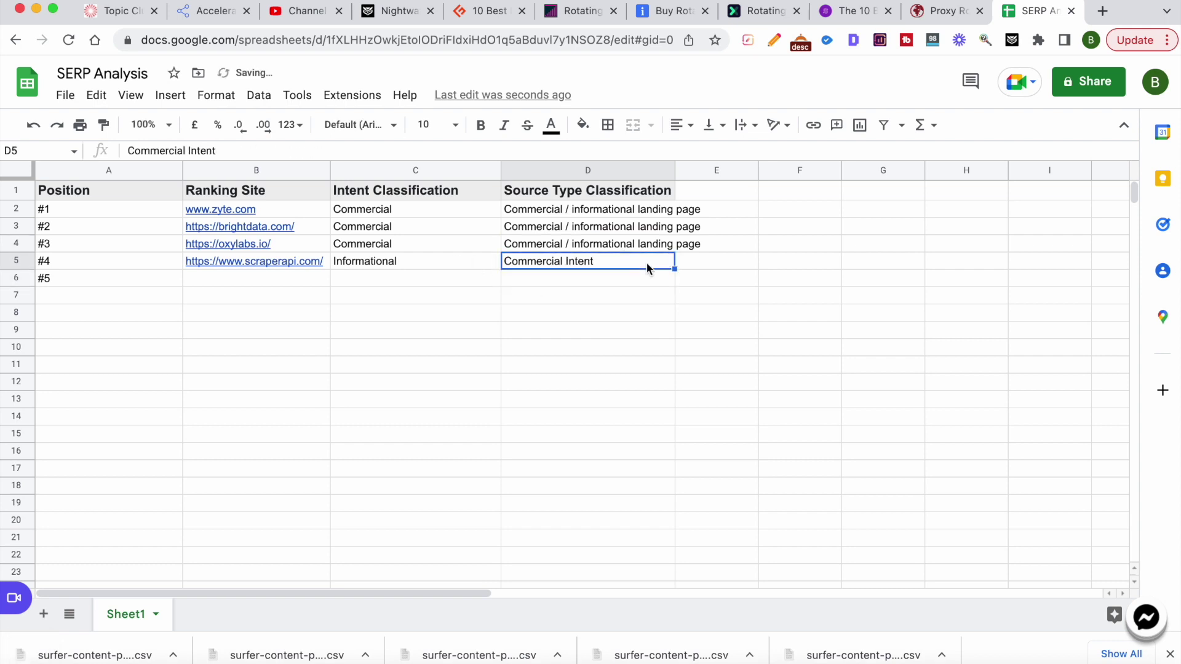
# Extend position #4's Source Type Classification to read "Commercial Intent / Informational"
pyautogui.doubleClick(636, 264)
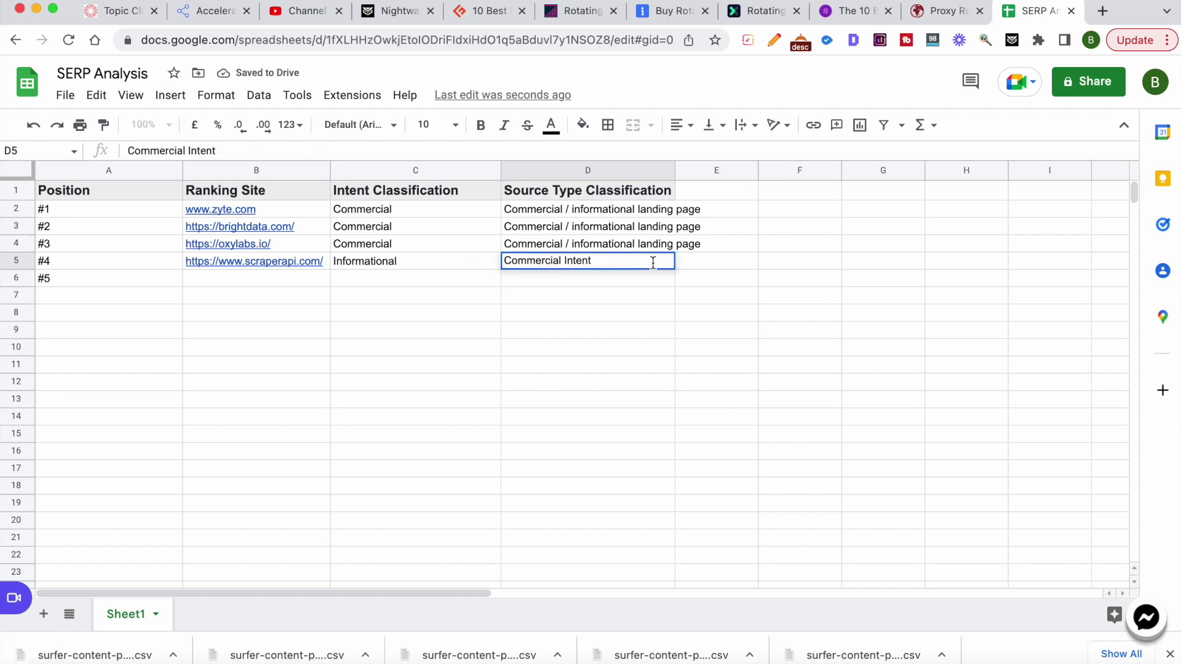
pyautogui.write('/Informationa')
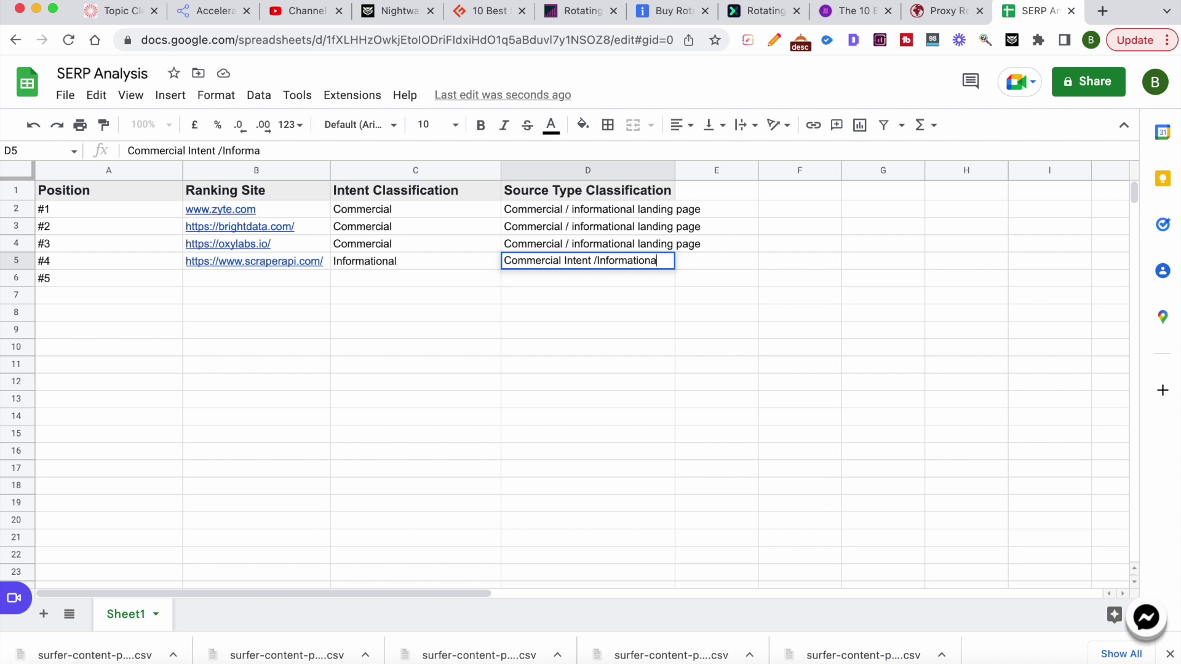
pyautogui.write('l')
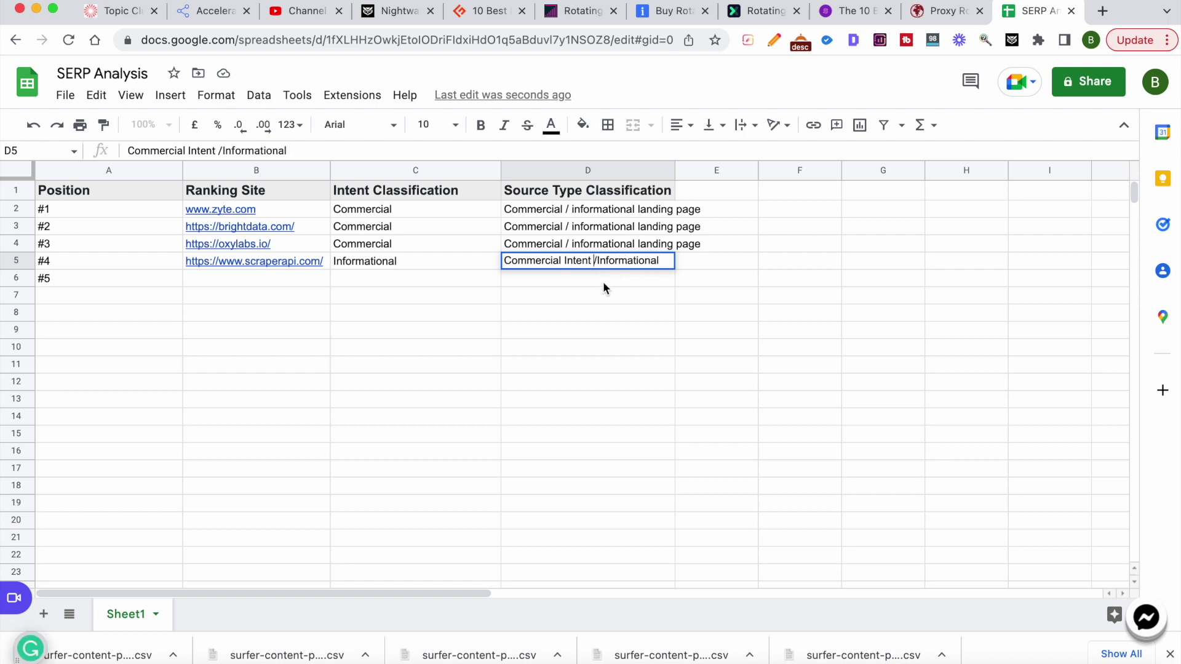
pyautogui.click(596, 260)
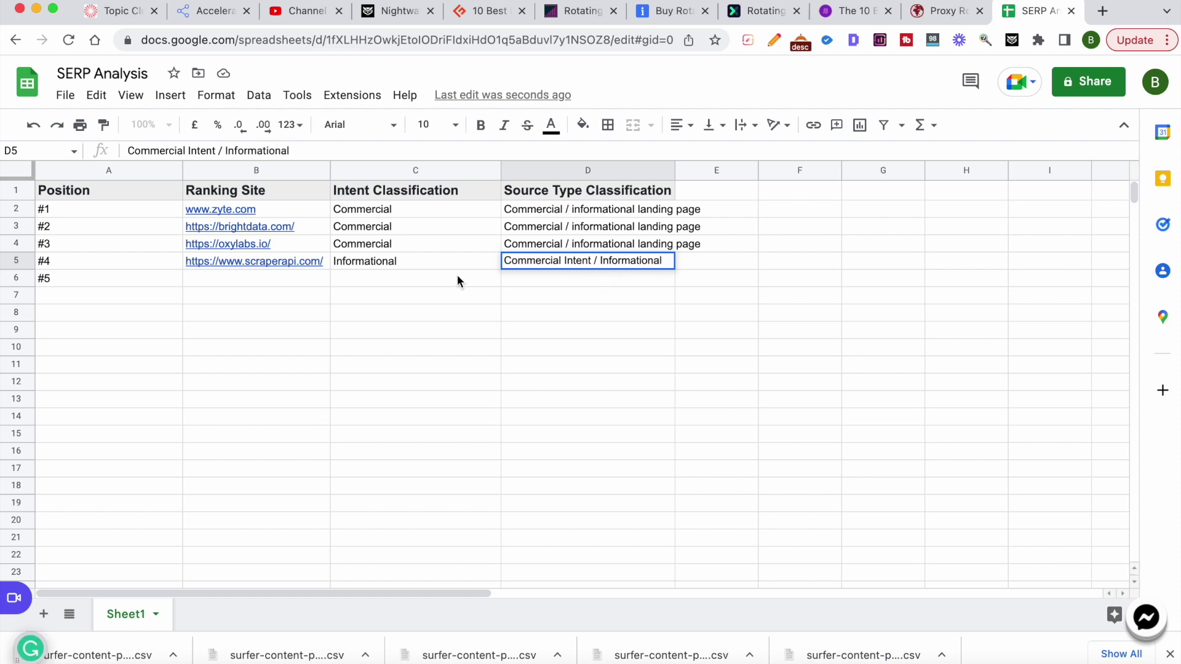
pyautogui.click(404, 278)
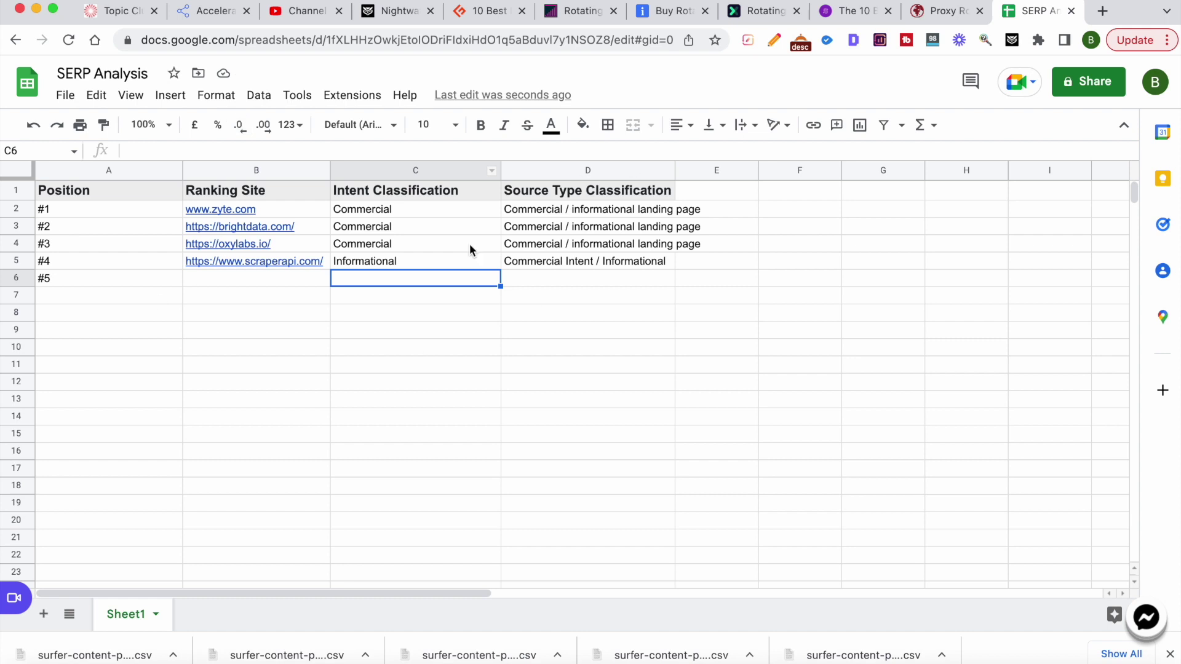
pyautogui.click(438, 266)
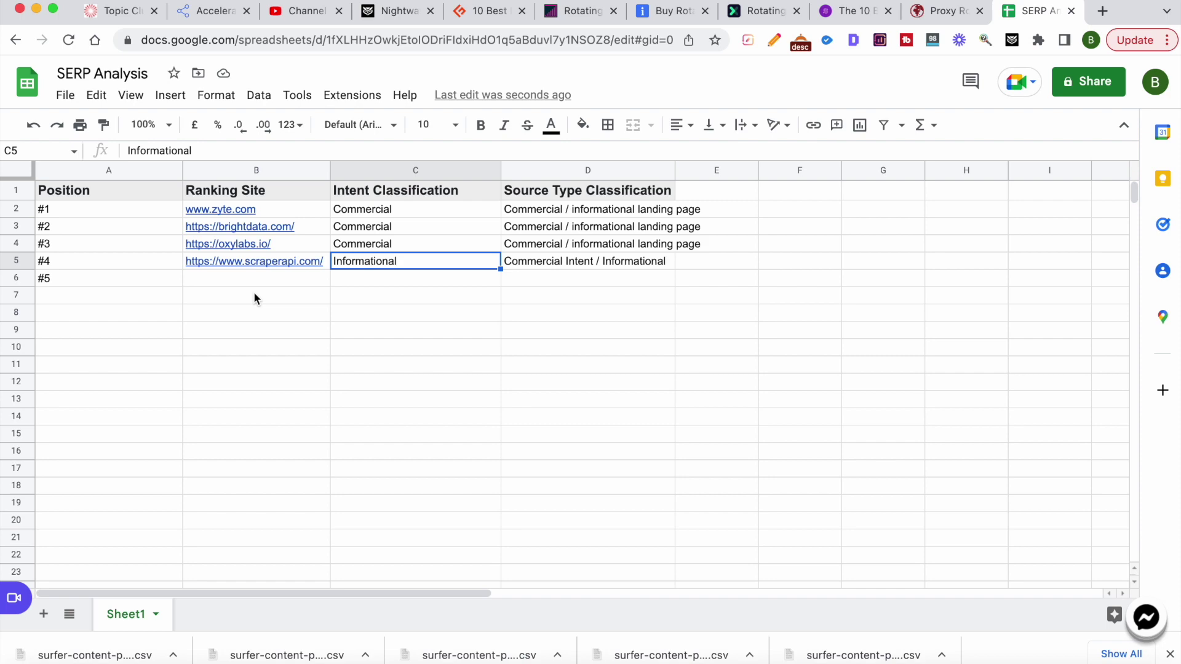
# Open the Smartproxy "What Is a Rotating Proxy and How It Works?" search result and examine the article's opening section
pyautogui.click(379, 17)
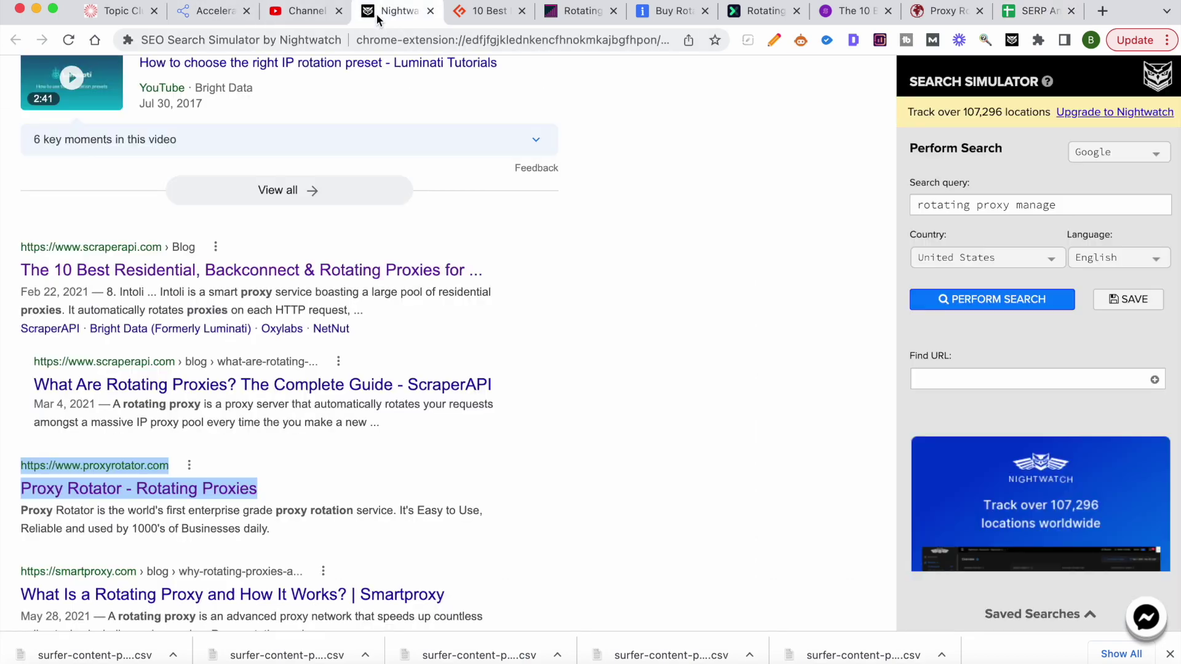
pyautogui.scroll(-5, 522, 277)
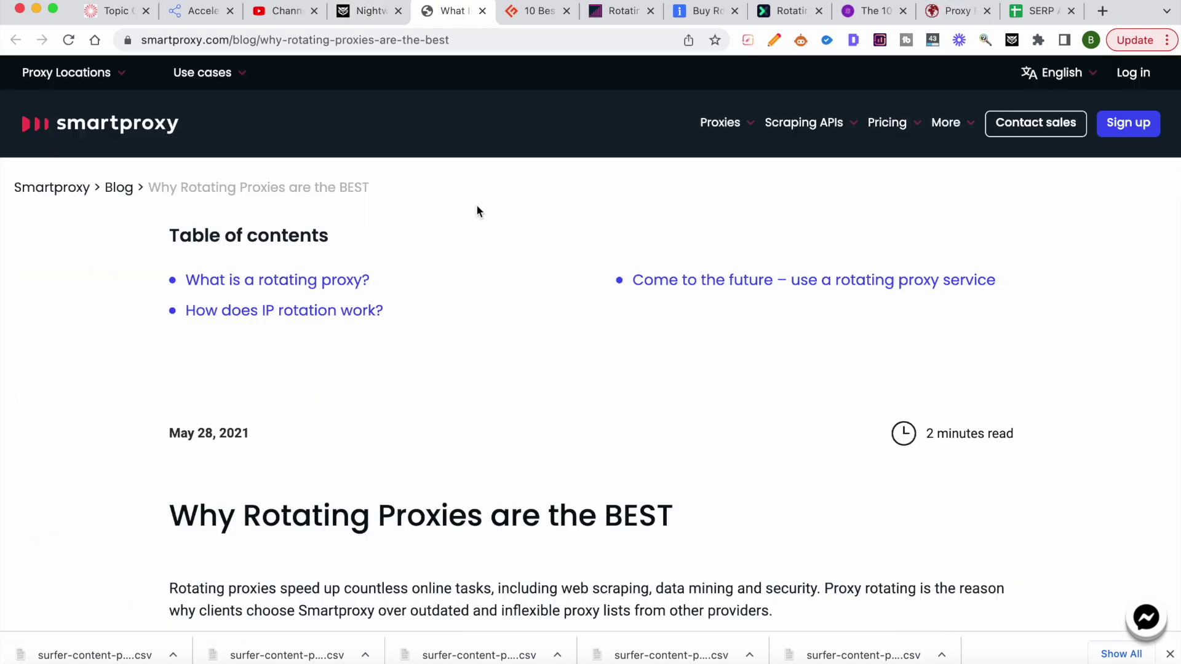
pyautogui.scroll(-2, 476, 204)
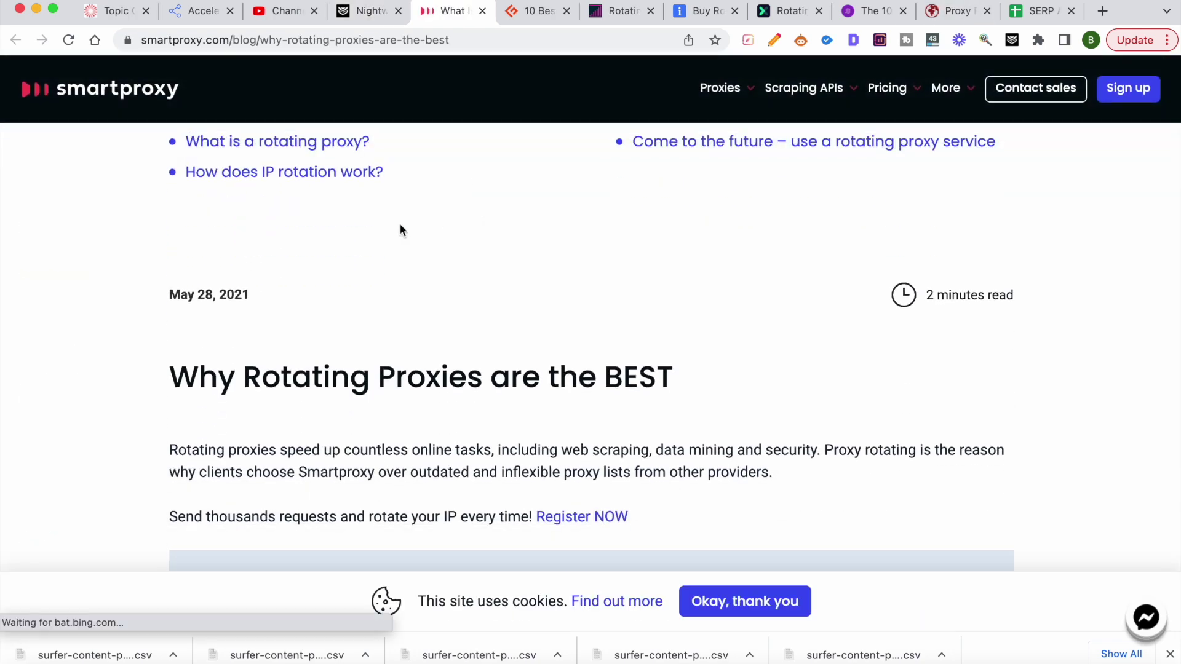
pyautogui.scroll(3, 346, 259)
pyautogui.scroll(-5, 347, 257)
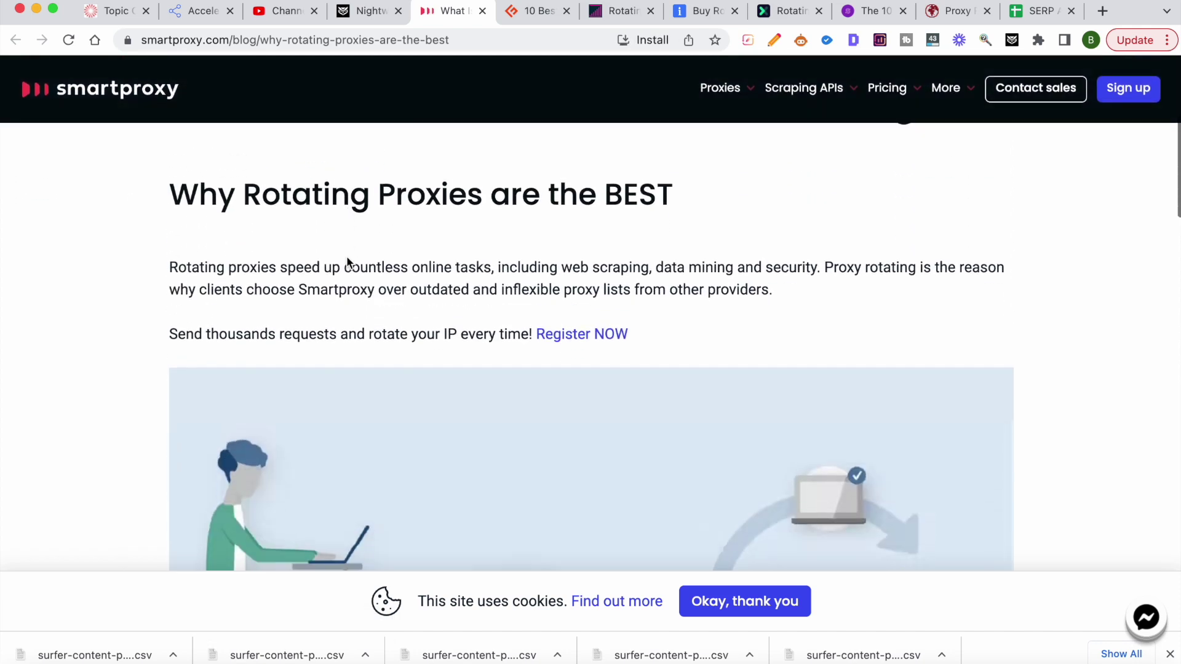
pyautogui.rightClick(348, 263)
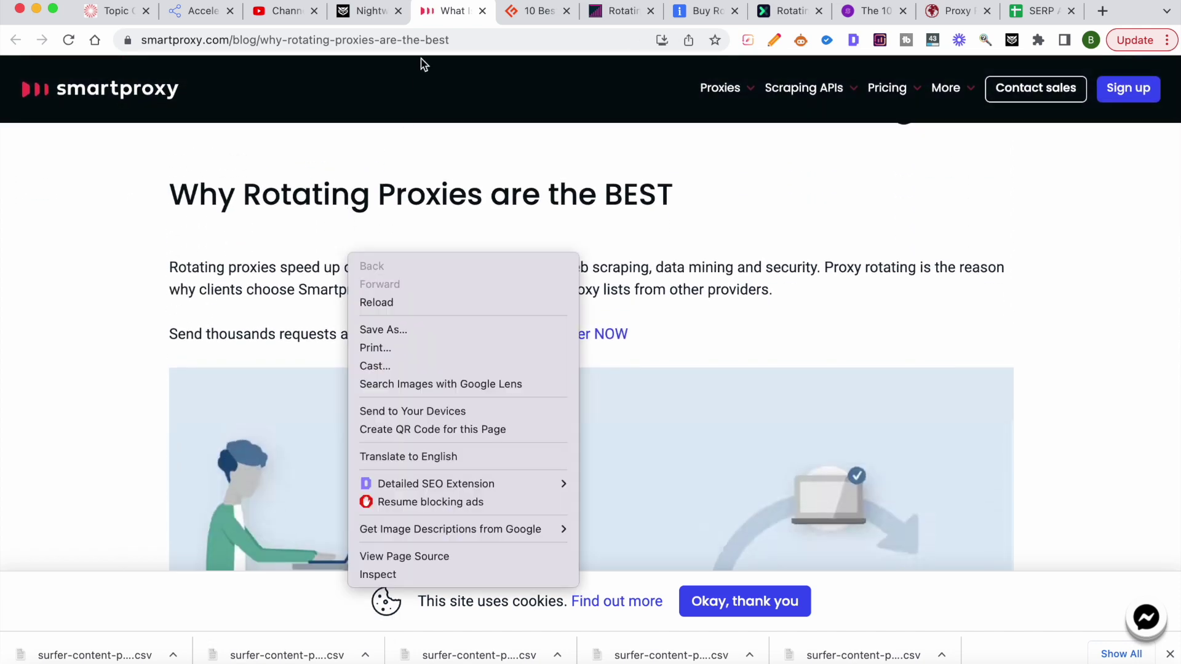
pyautogui.click(246, 37)
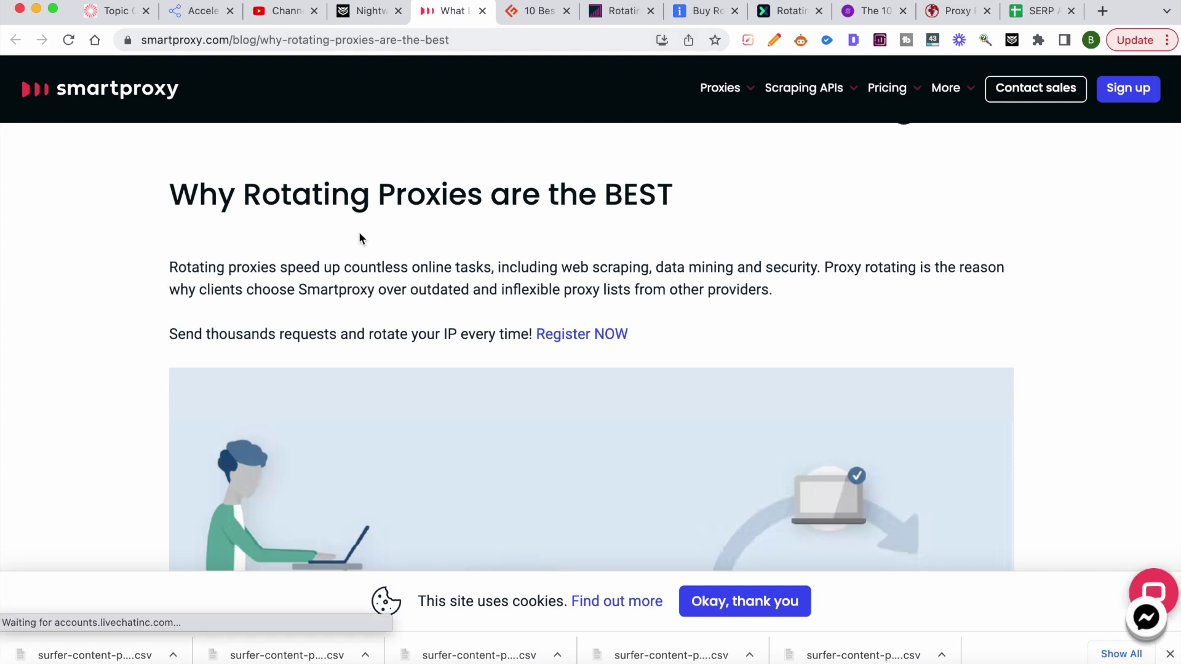
pyautogui.scroll(4, 360, 238)
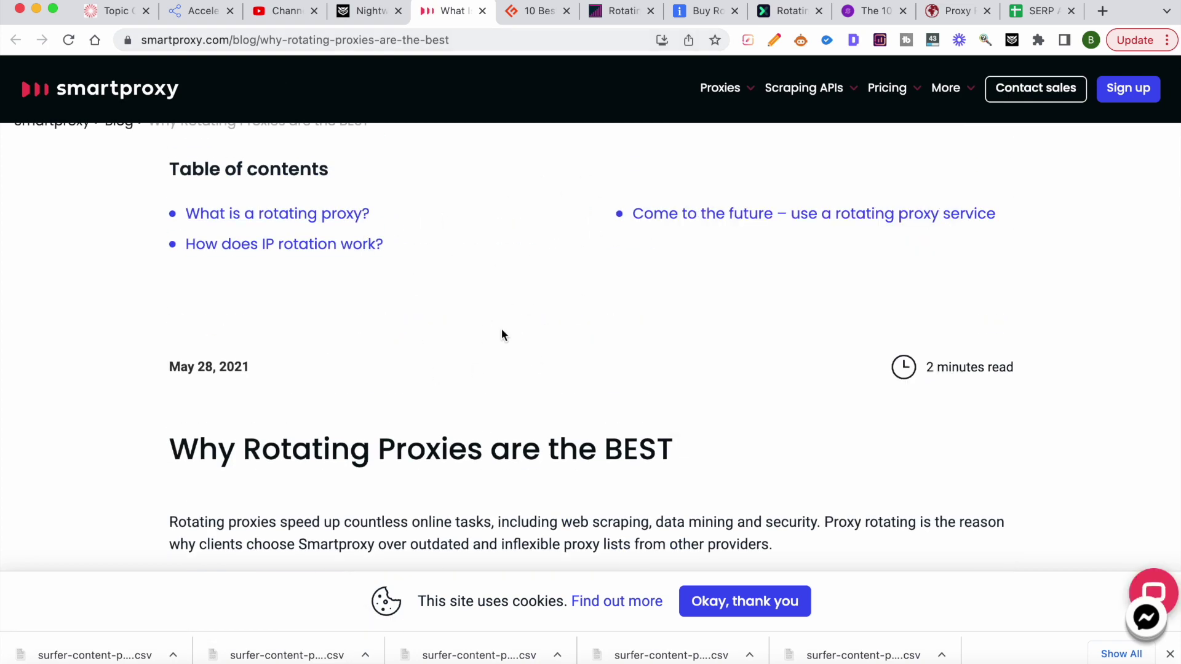
# Check Smartproxy's pricing options and skim the whole article to judge its search intent and source type
pyautogui.moveTo(886, 84)
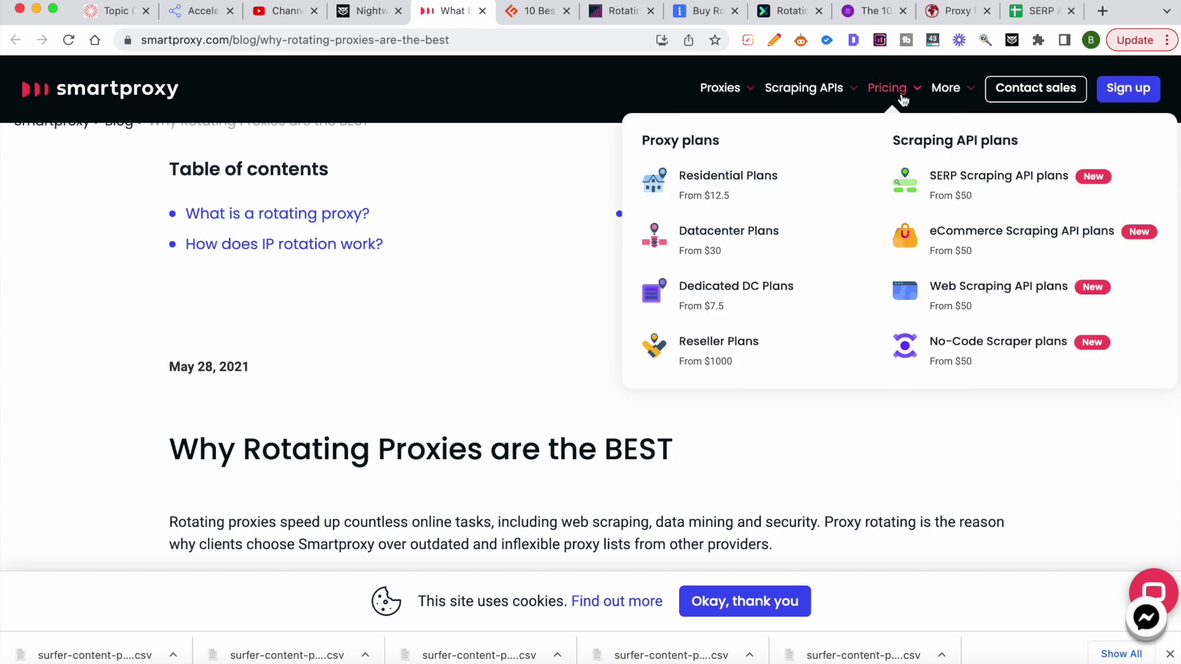
pyautogui.scroll(-8, 133, 337)
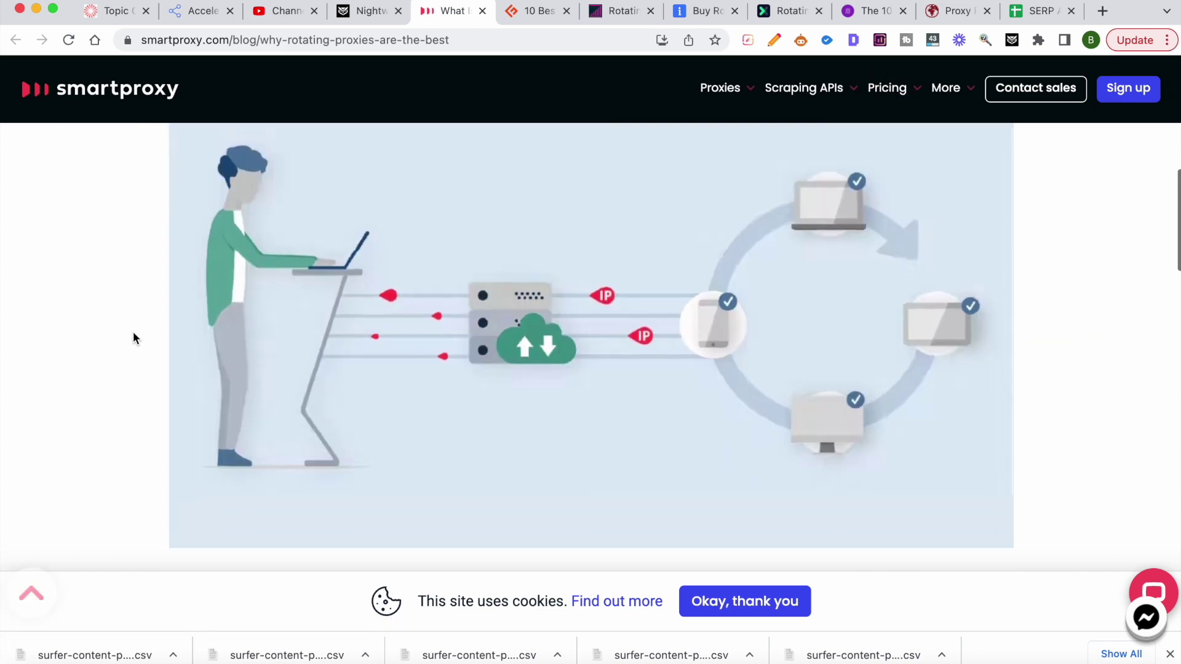
pyautogui.scroll(-20, 132, 336)
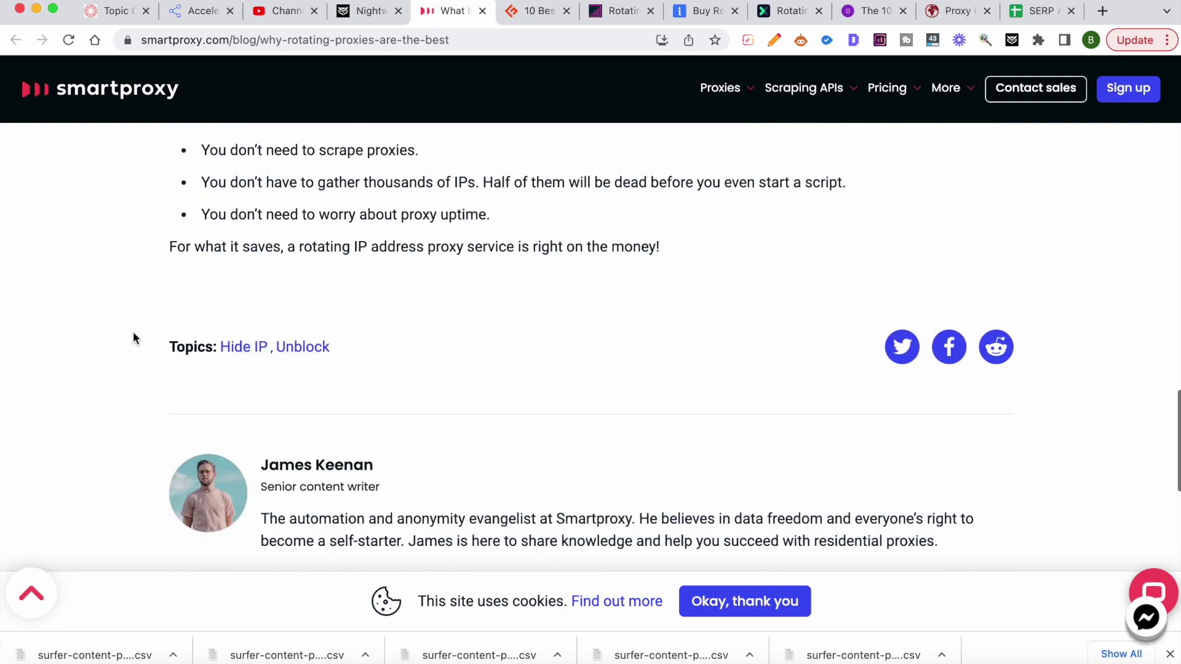
pyautogui.scroll(-7, 135, 337)
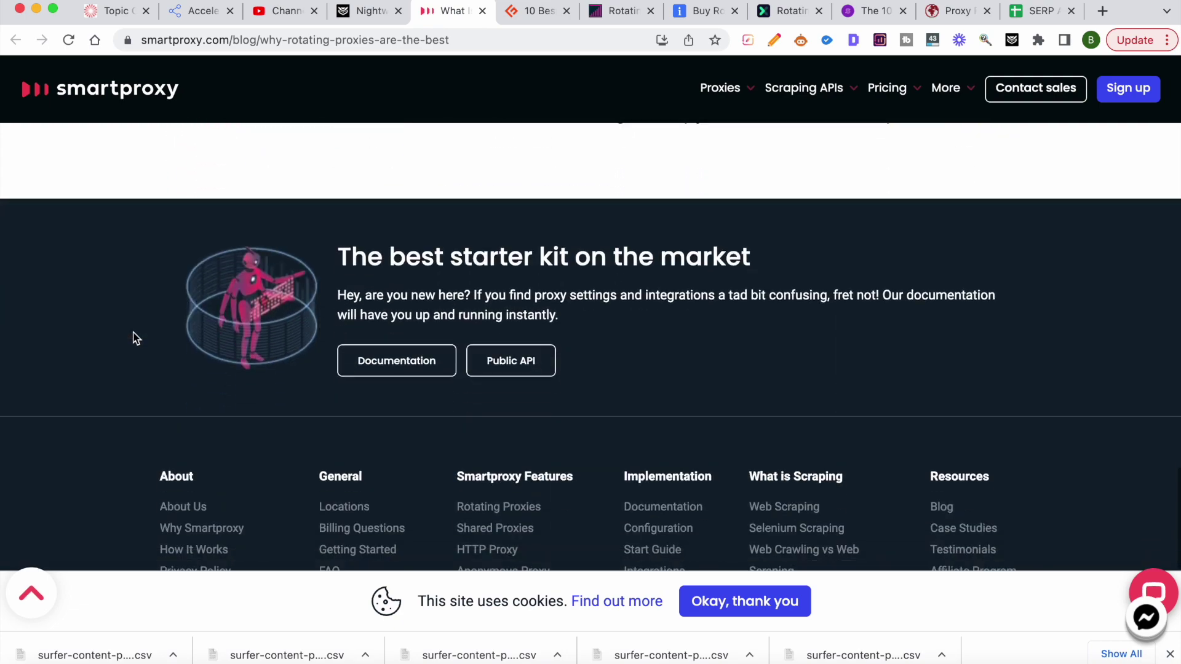
pyautogui.scroll(-3, 136, 339)
pyautogui.scroll(20, 135, 338)
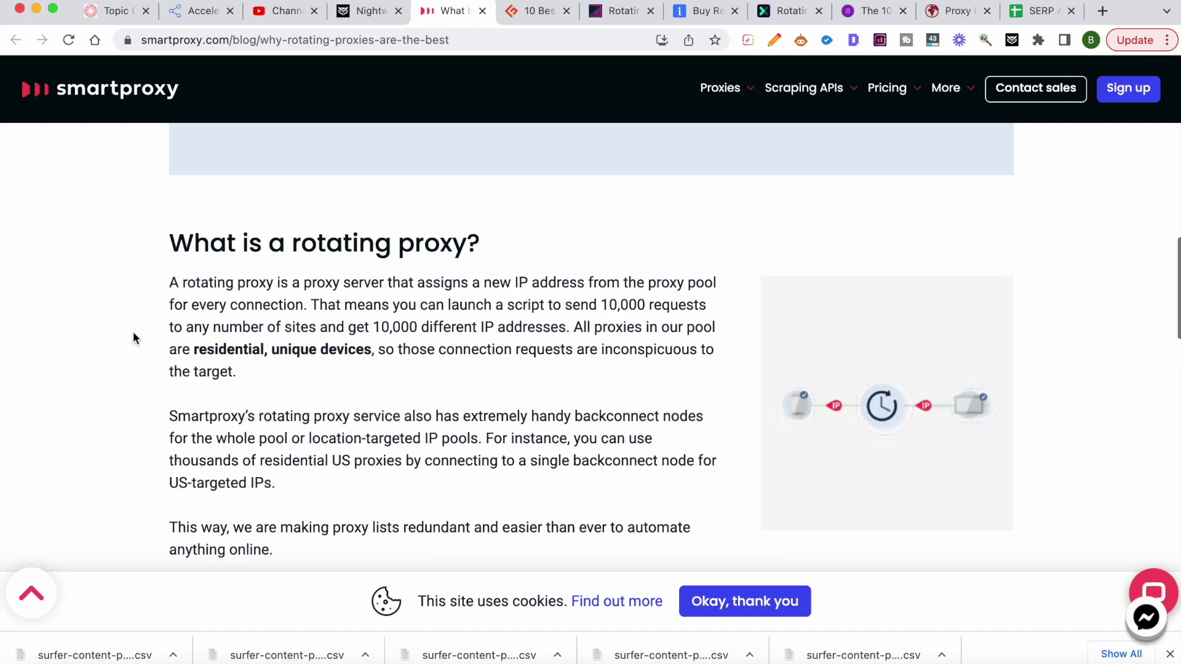
pyautogui.scroll(10, 134, 337)
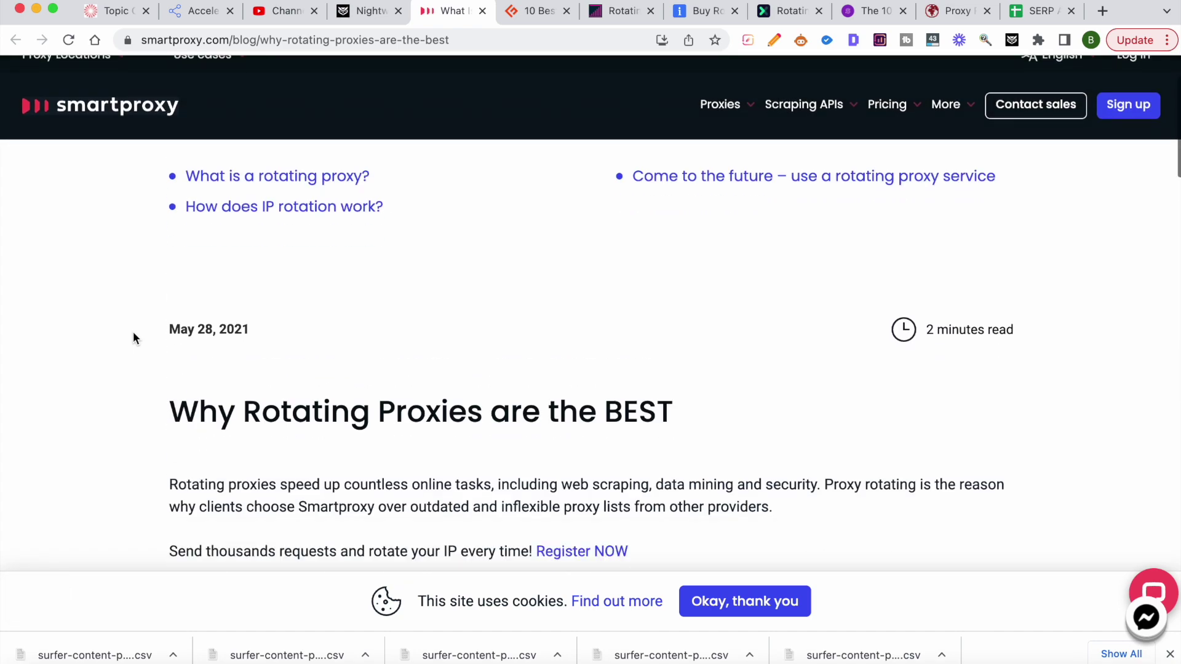
pyautogui.scroll(-3, 132, 332)
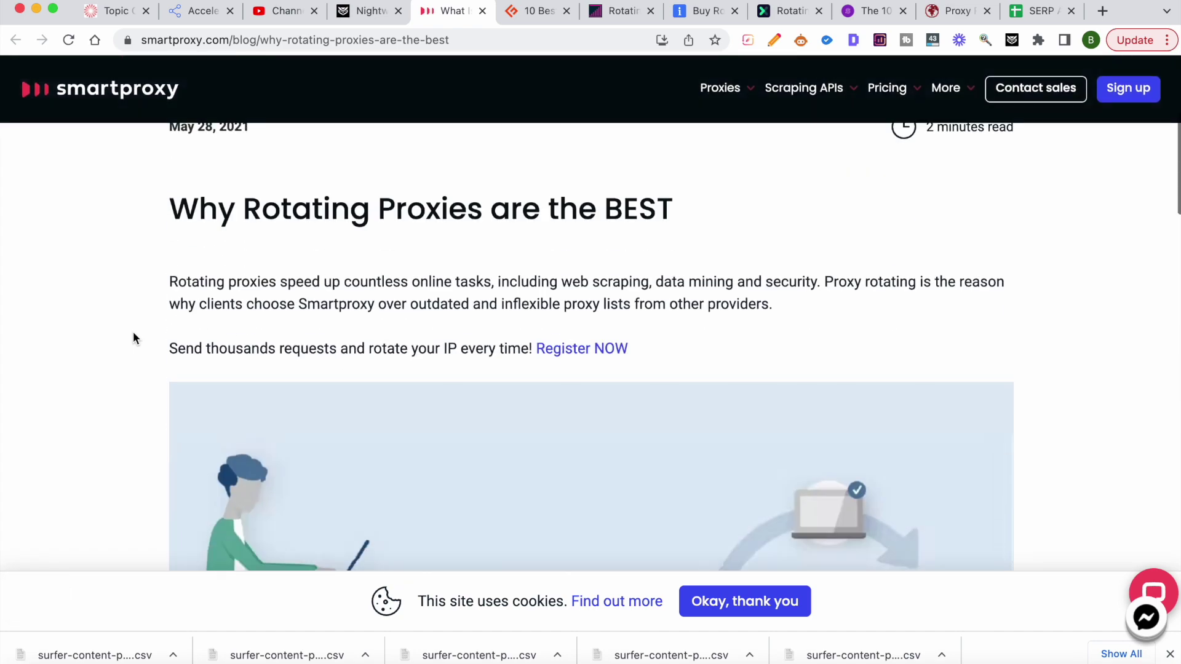
pyautogui.click(407, 41)
pyautogui.rightClick(407, 42)
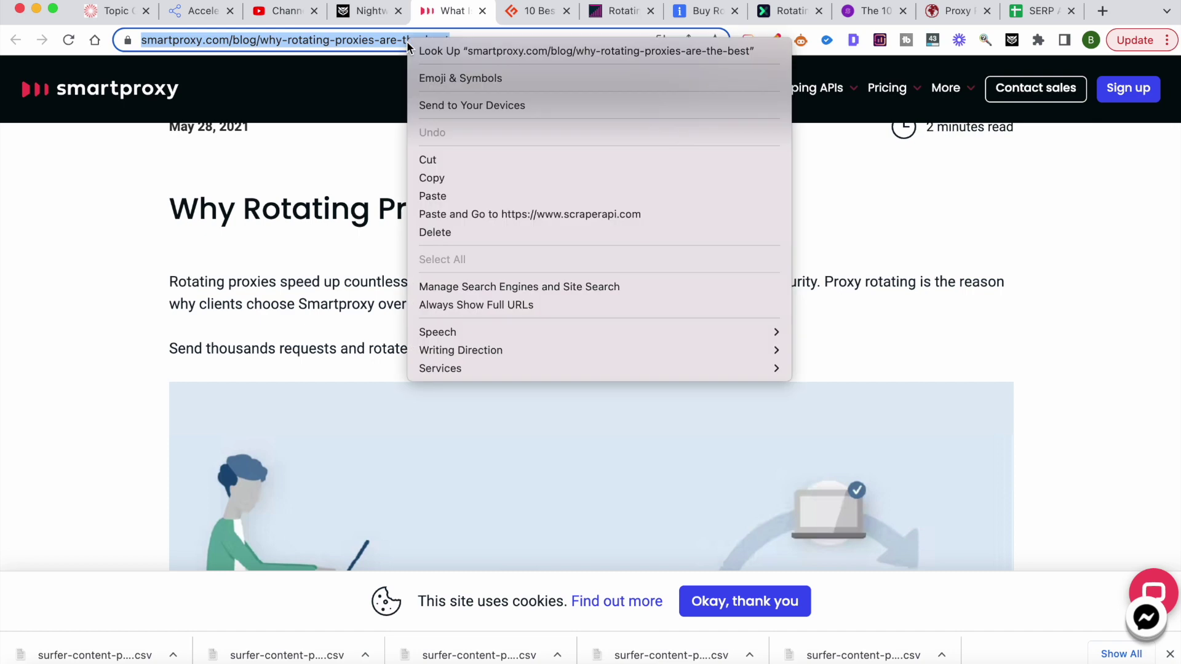
pyautogui.click(458, 178)
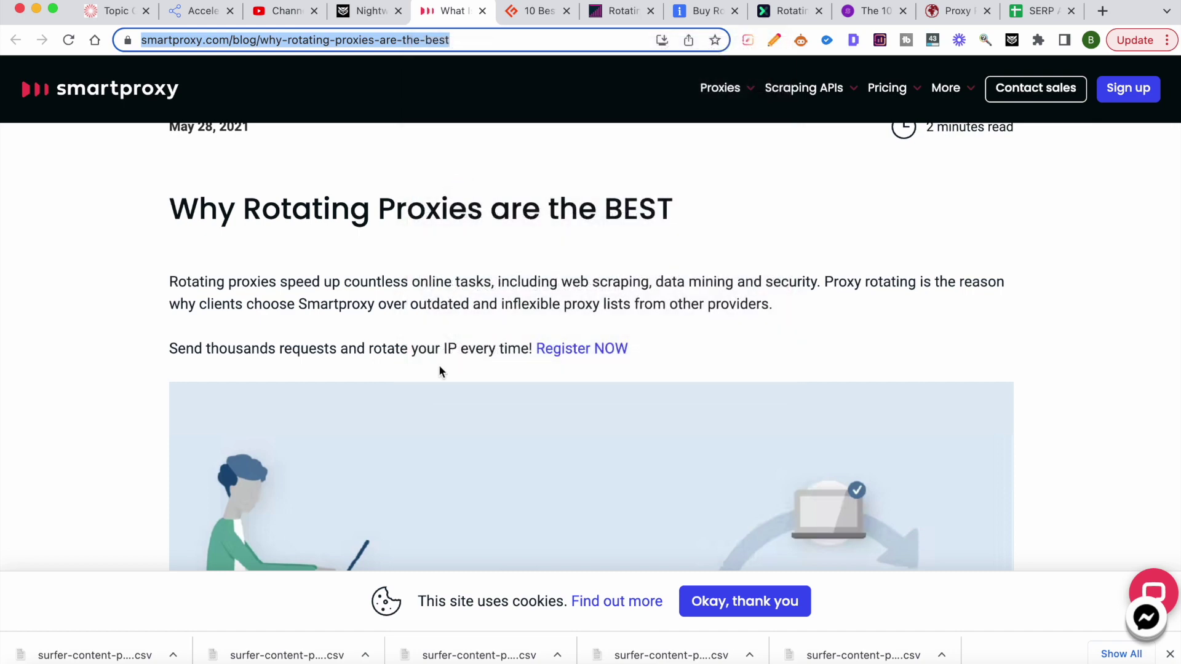
pyautogui.click(1046, 10)
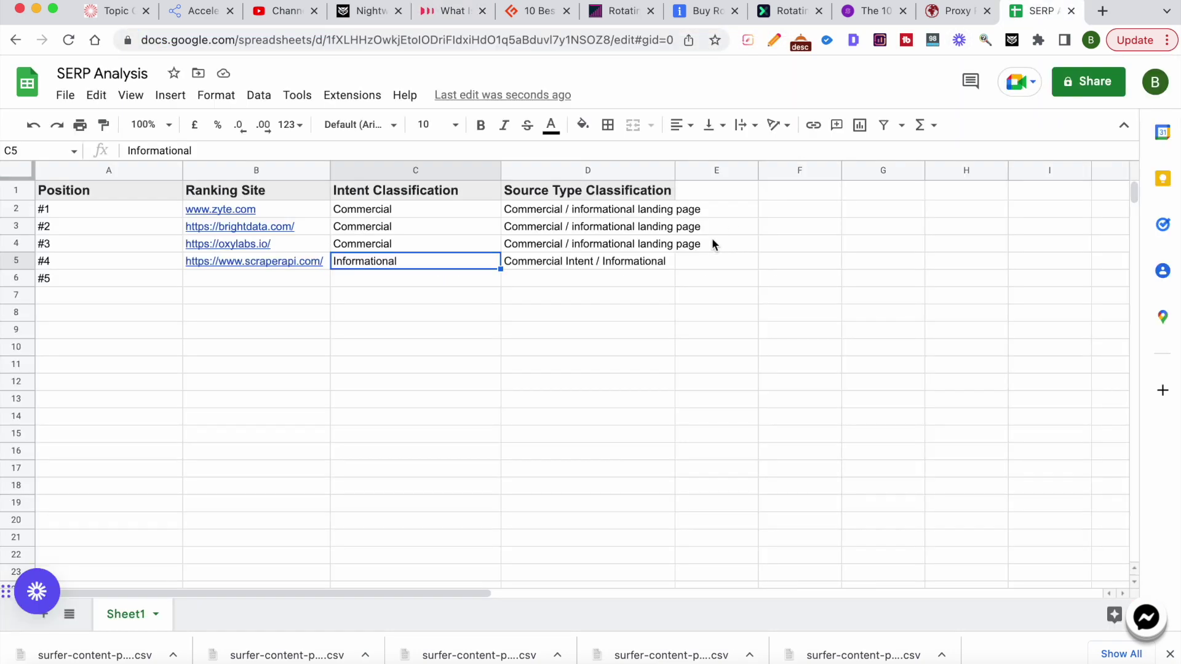
pyautogui.click(375, 282)
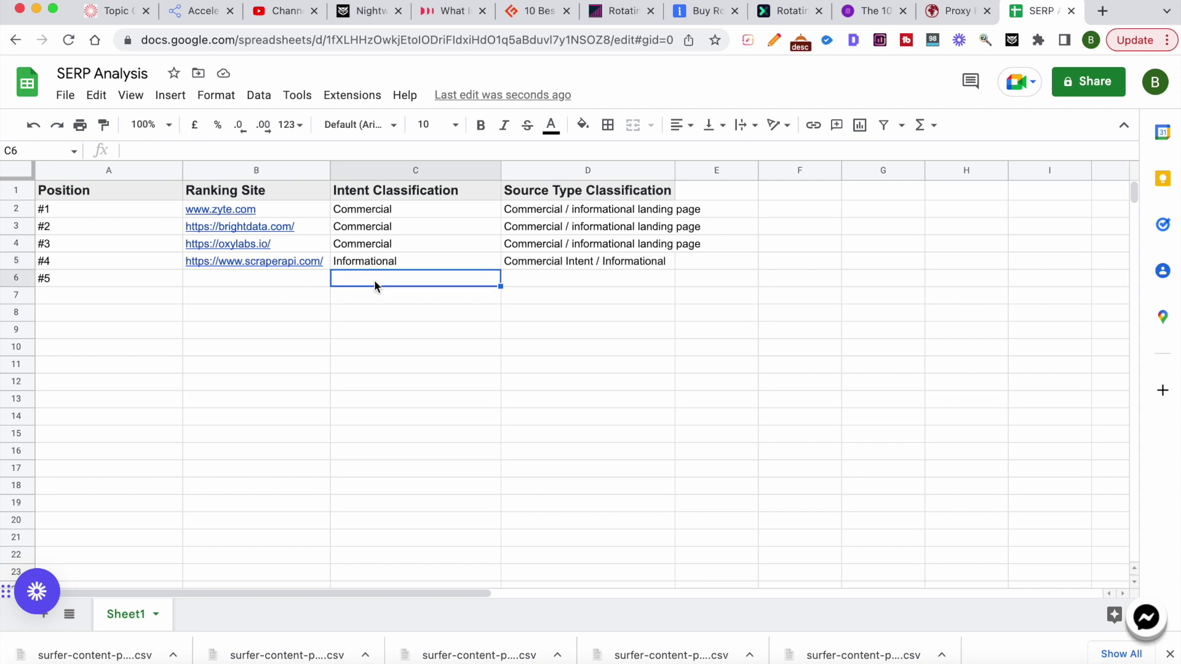
pyautogui.click(302, 288)
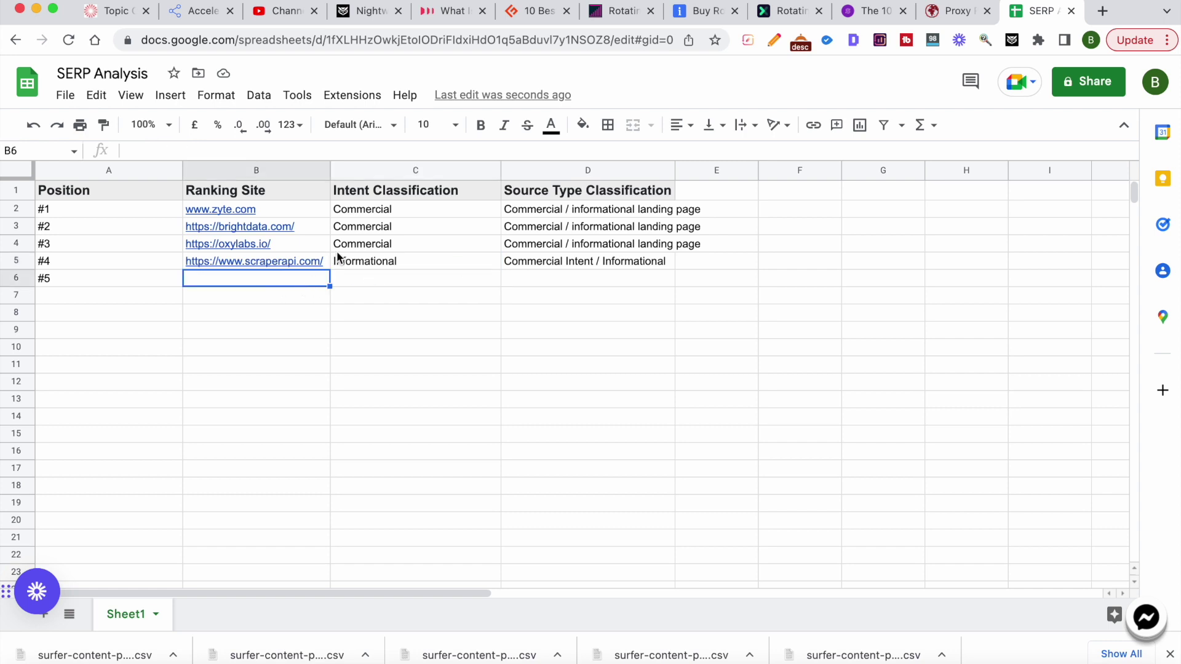
pyautogui.click(450, 11)
pyautogui.click(215, 44)
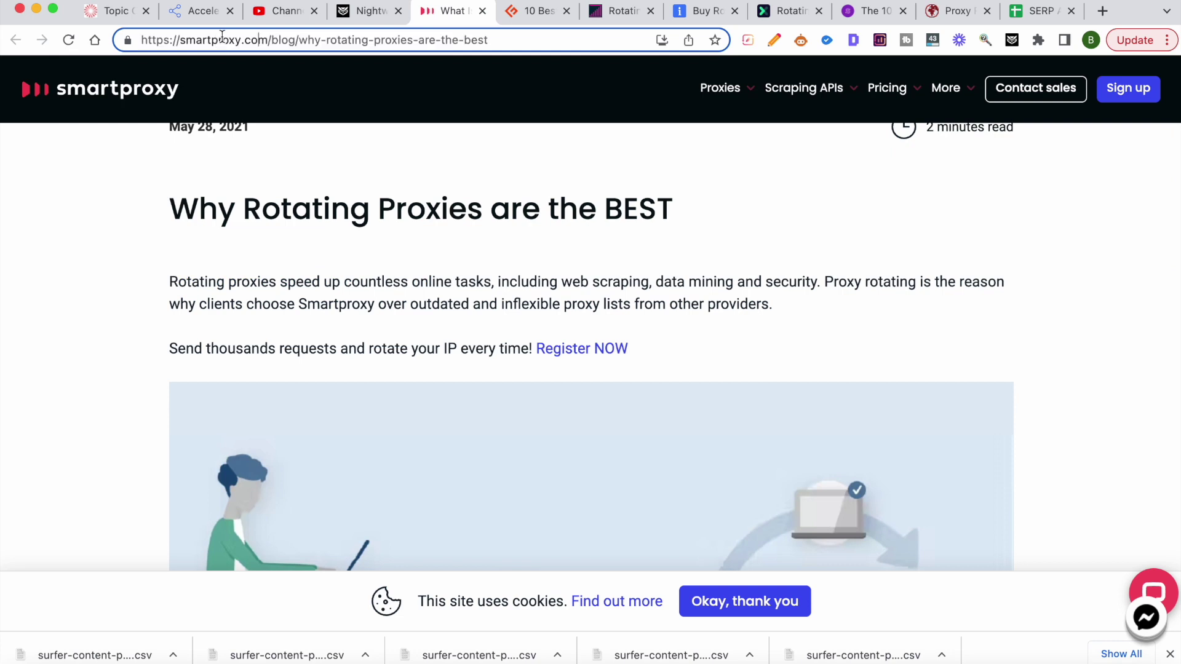
pyautogui.moveTo(272, 41); pyautogui.dragTo(112, 31)
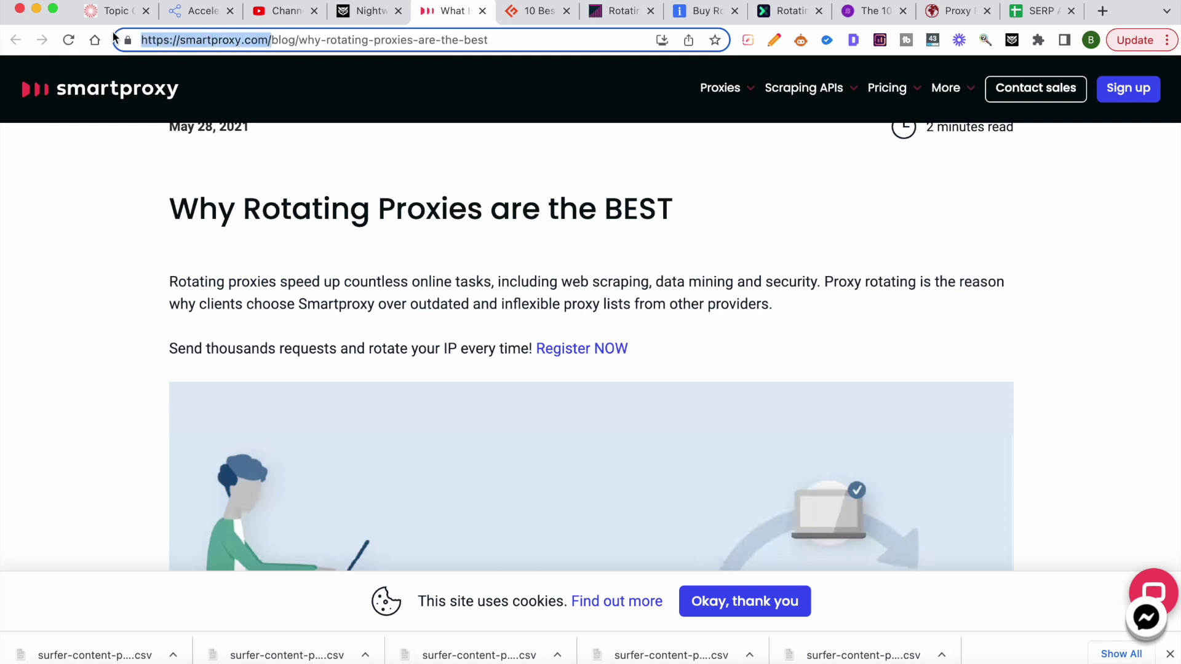
pyautogui.click(1037, 17)
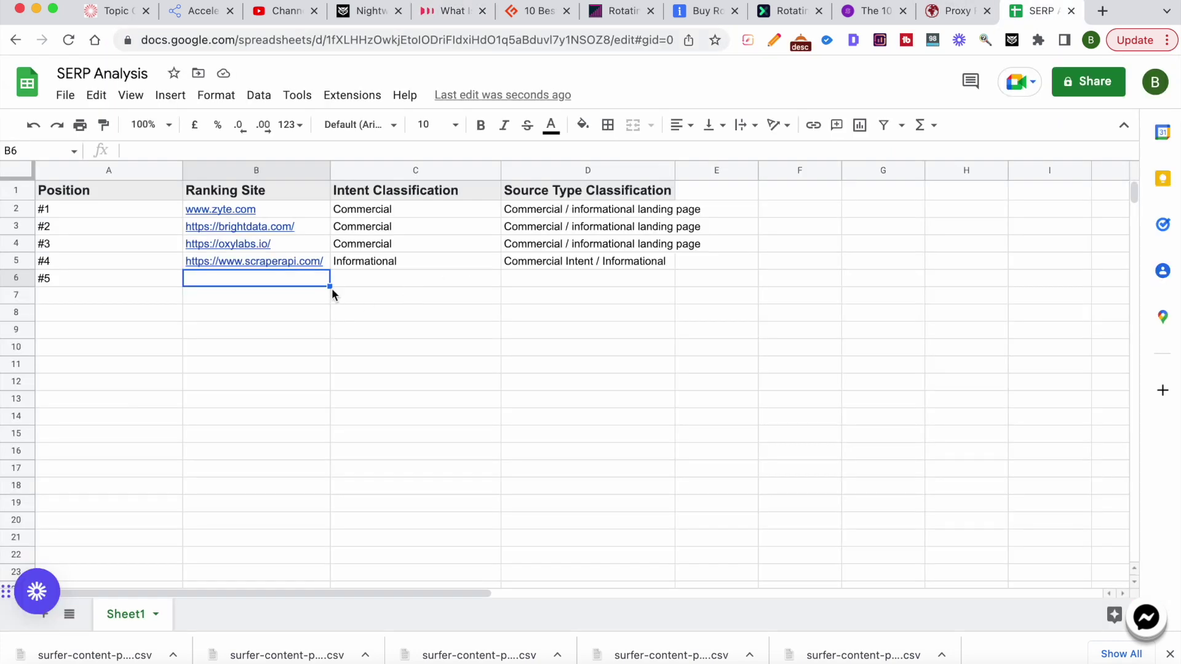
pyautogui.hotkey('ctrl', 'v')
# Enter "informational" as the Intent Classification and "Informational with commercial intent" as the Source Type Classification for position #5
pyautogui.click(413, 287)
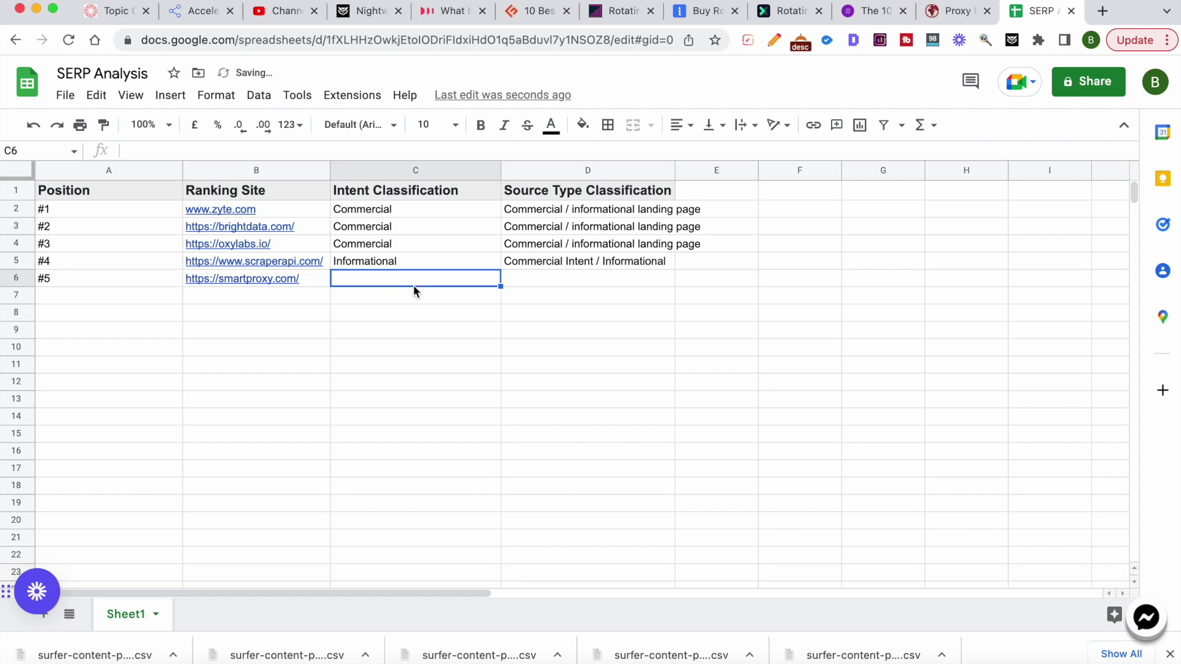
pyautogui.write('inff')
pyautogui.press('BackSpace')
pyautogui.write('ormational')
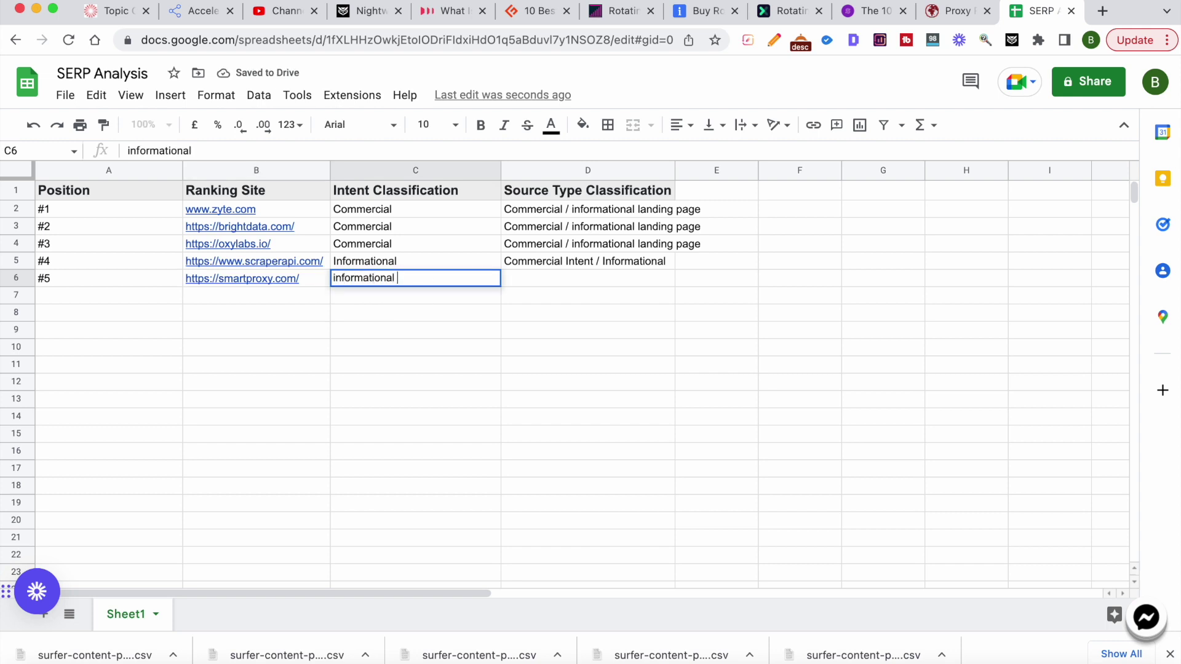
pyautogui.press('Tab')
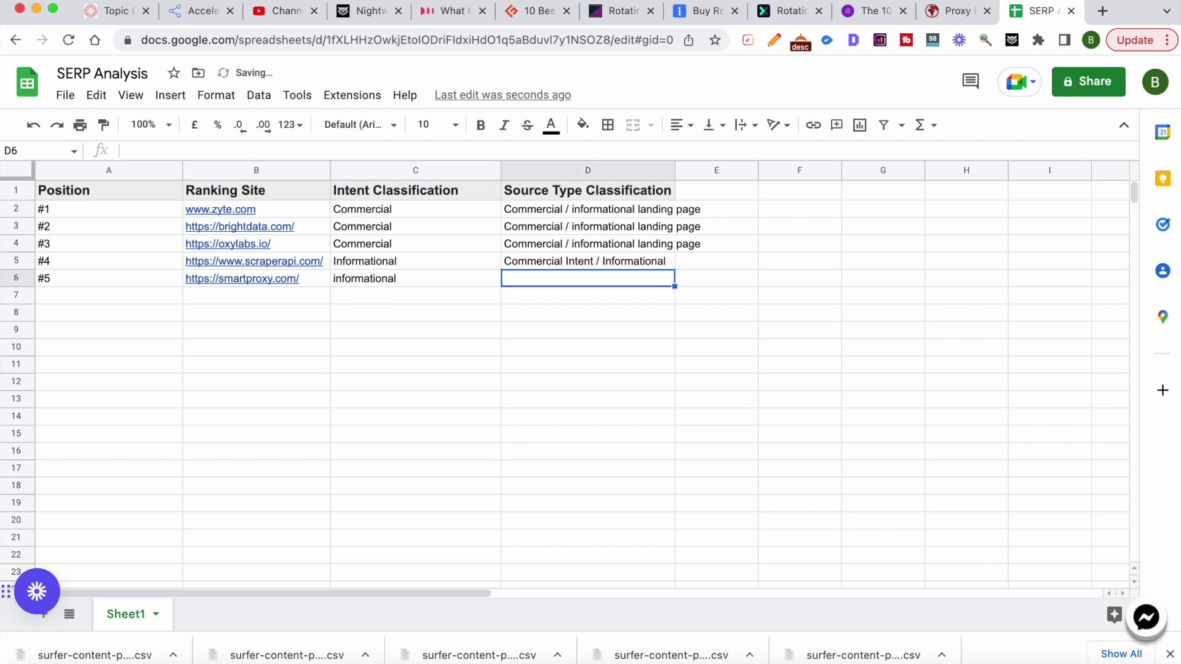
pyautogui.write('Infor')
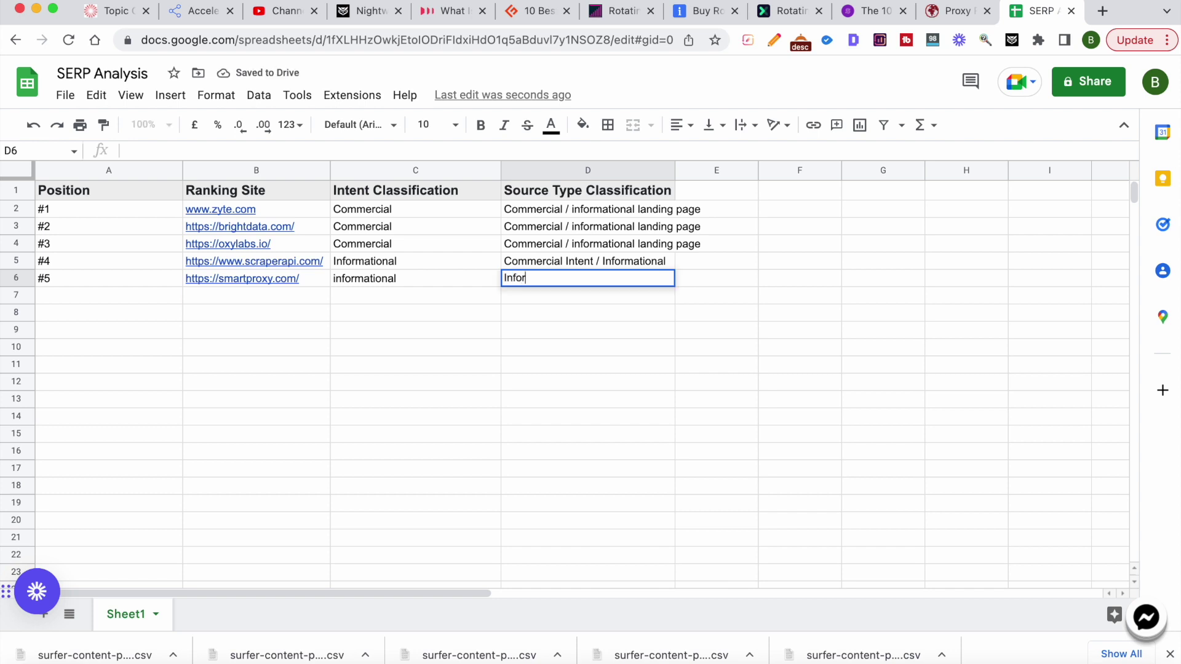
pyautogui.write('mational with commercial ')
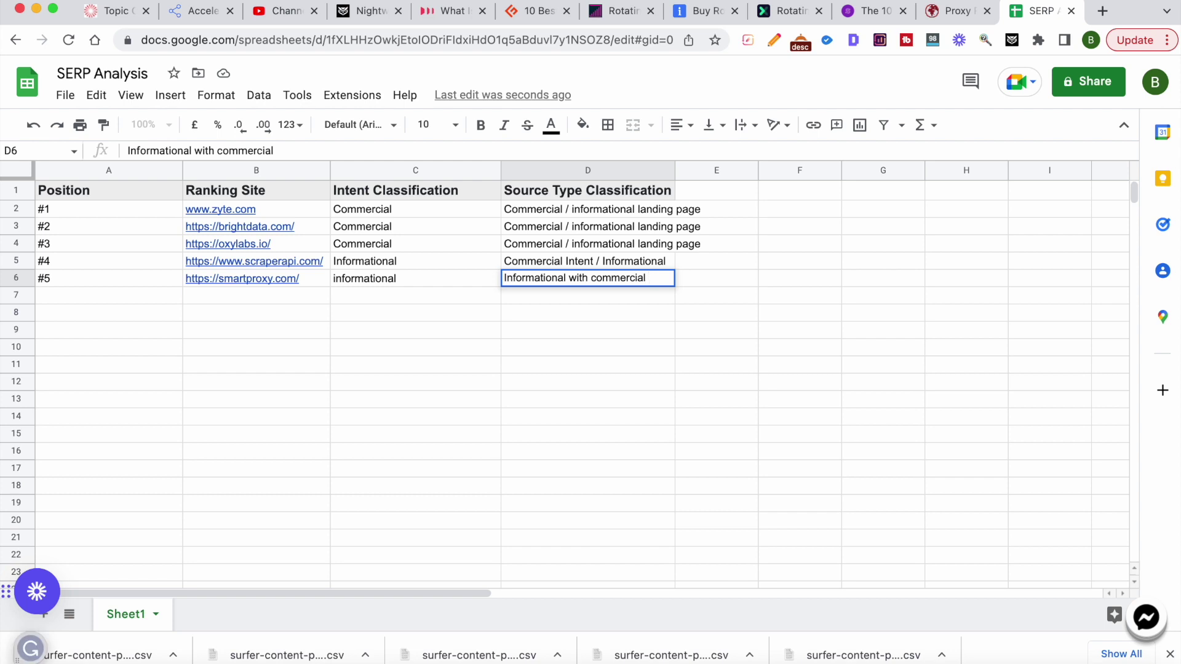
pyautogui.write('intent')
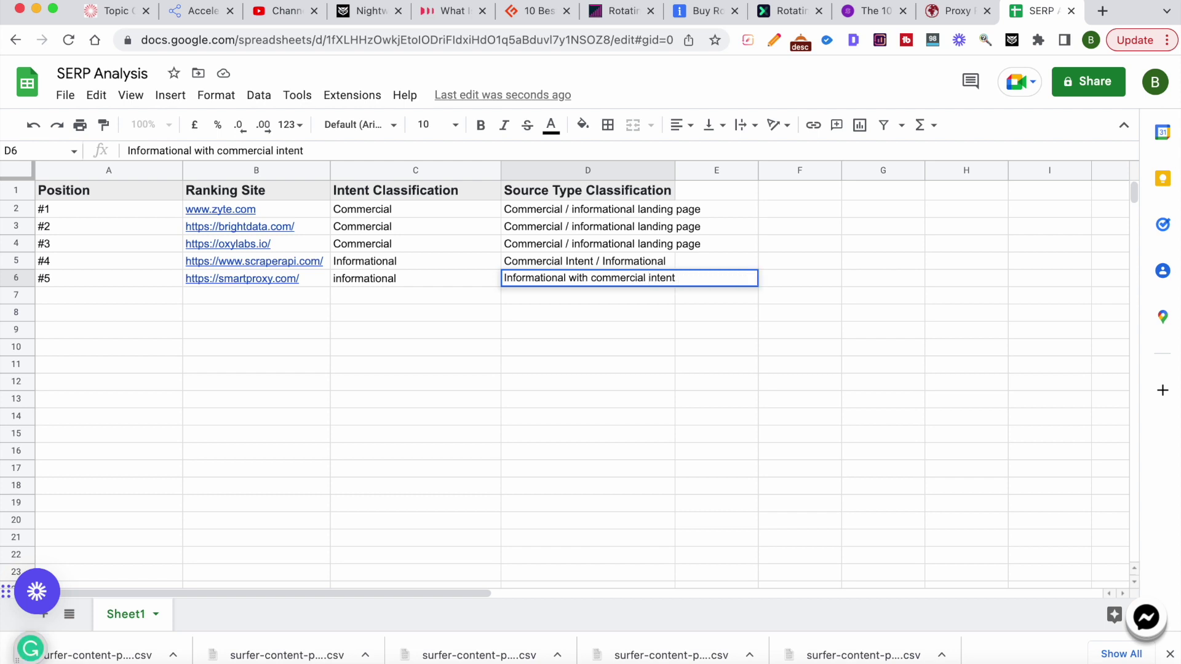
pyautogui.click(435, 312)
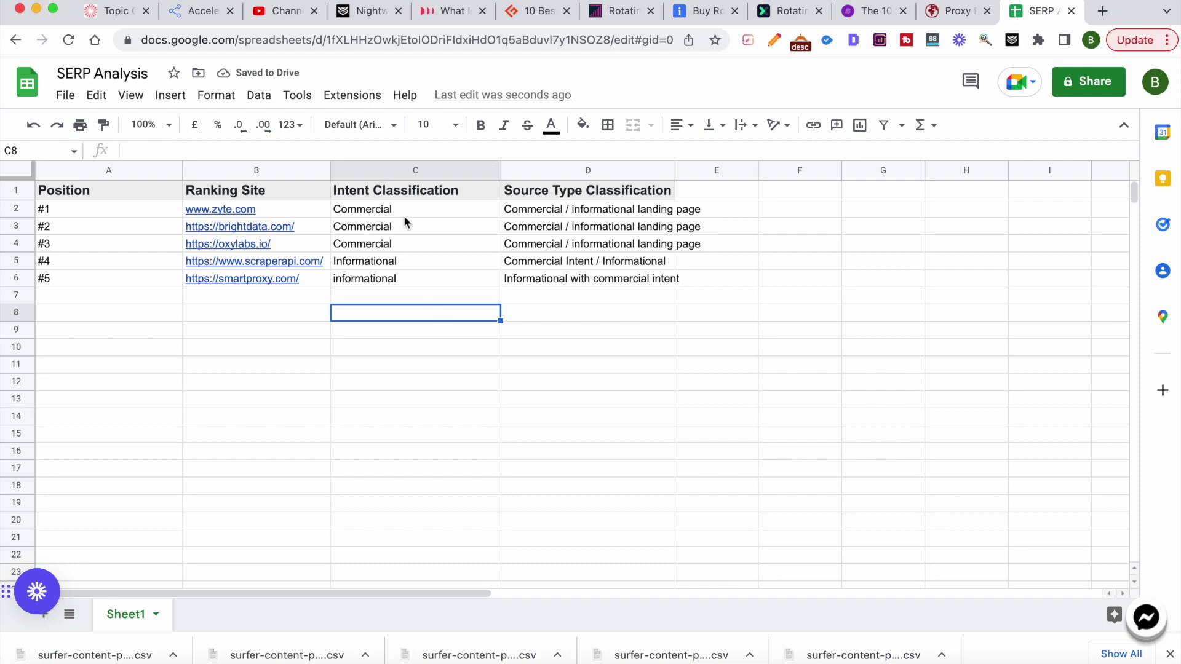
# Insert a row above the column headers and put the search simulator's query "rotating proxy manage" in its first cell
pyautogui.click(363, 12)
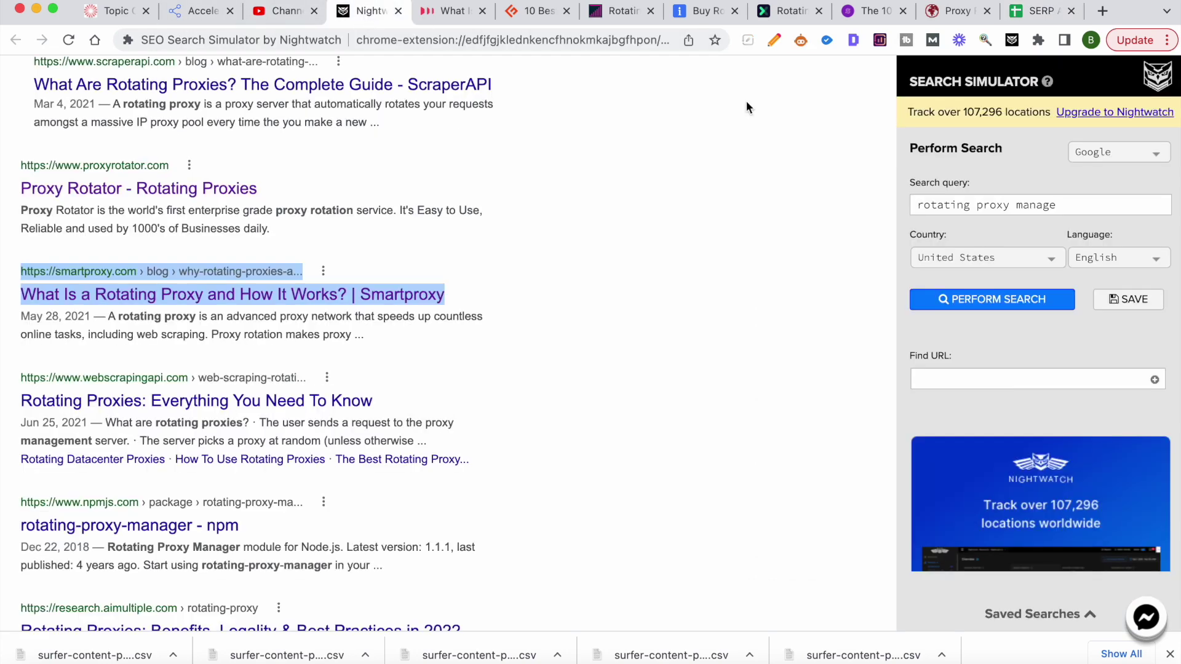
pyautogui.moveTo(1095, 209); pyautogui.dragTo(840, 214)
pyautogui.hotkey('ctrl', 'c')
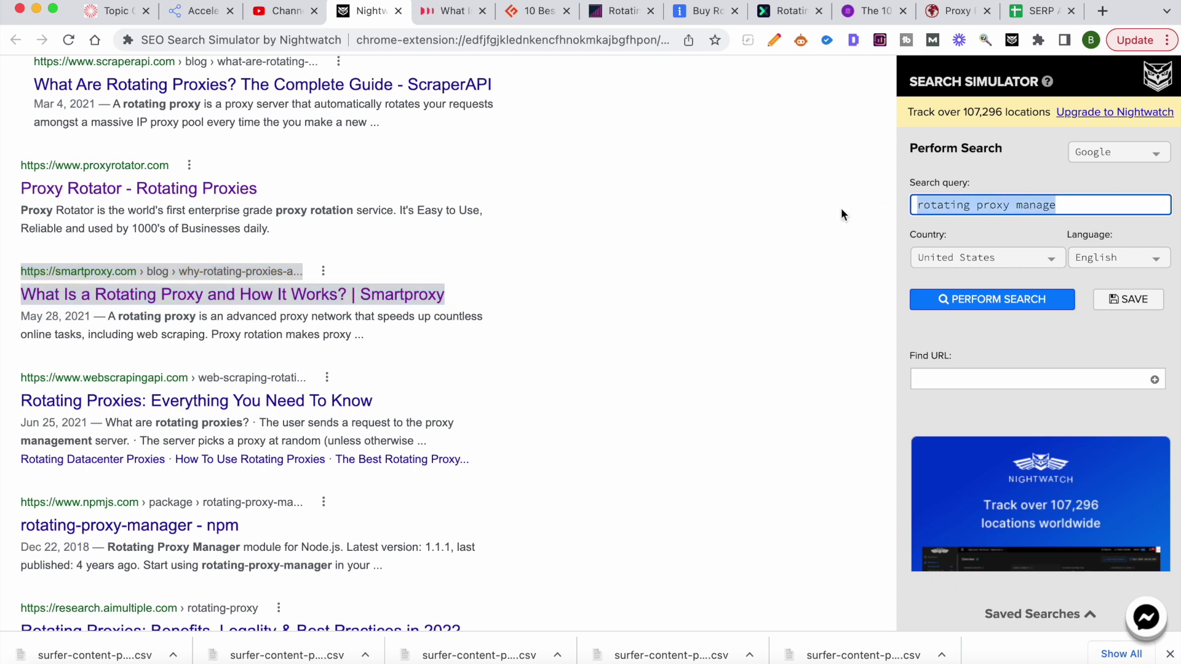
pyautogui.click(1042, 13)
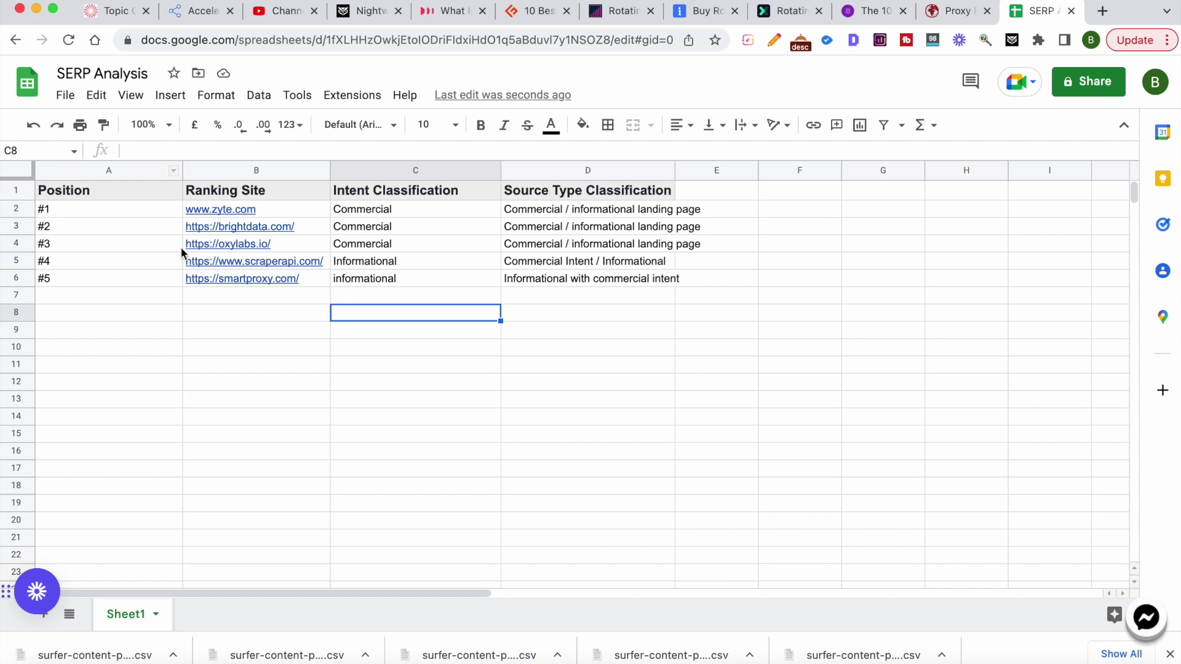
pyautogui.click(11, 190)
pyautogui.rightClick(11, 190)
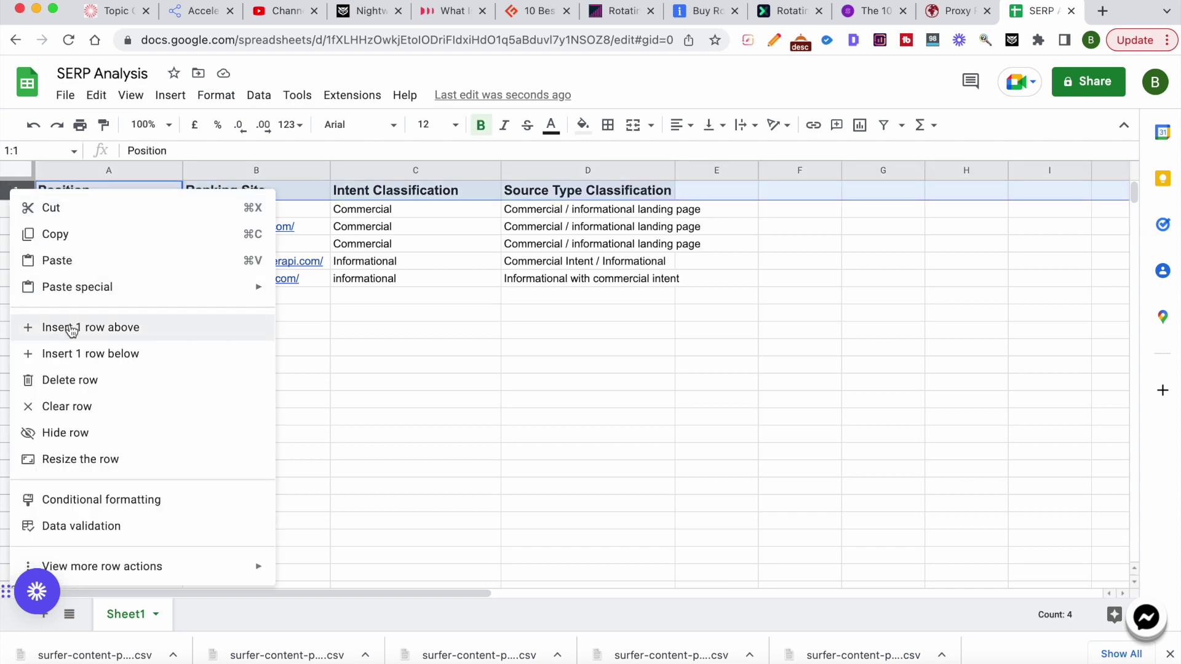
pyautogui.click(69, 328)
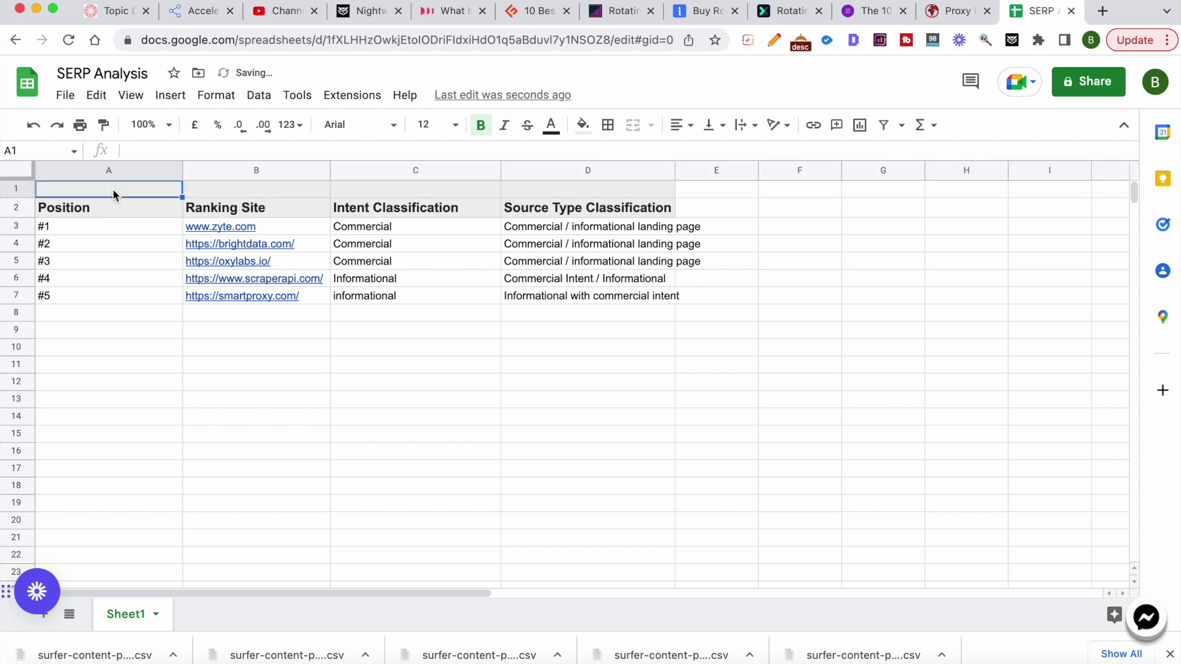
pyautogui.hotkey('ctrl', 'v')
pyautogui.click(132, 296)
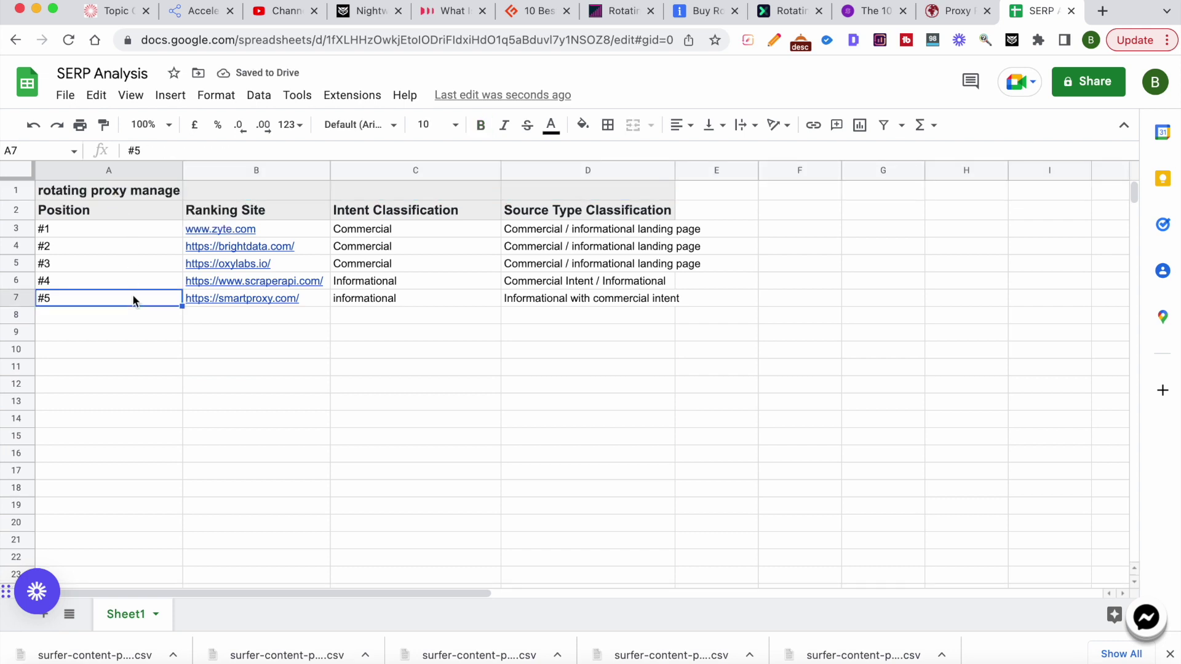
# Remove the bold formatting from the keyword "rotating proxy manage" above the column headers
pyautogui.click(140, 190)
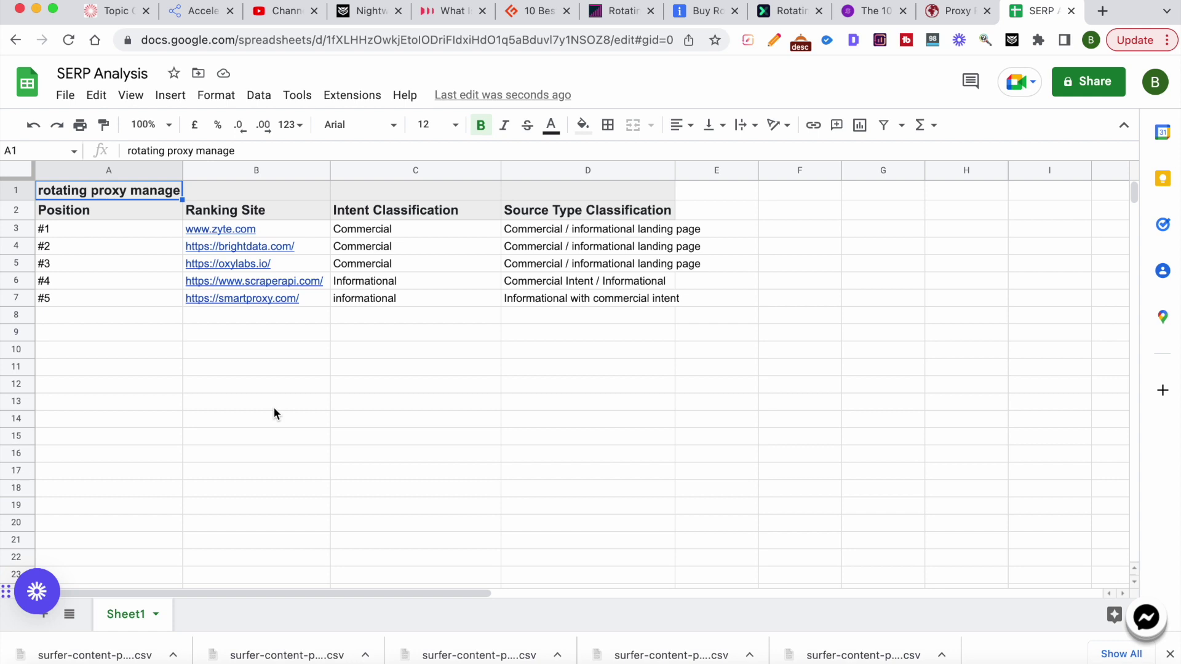
pyautogui.hotkey('ctrl', 'b')
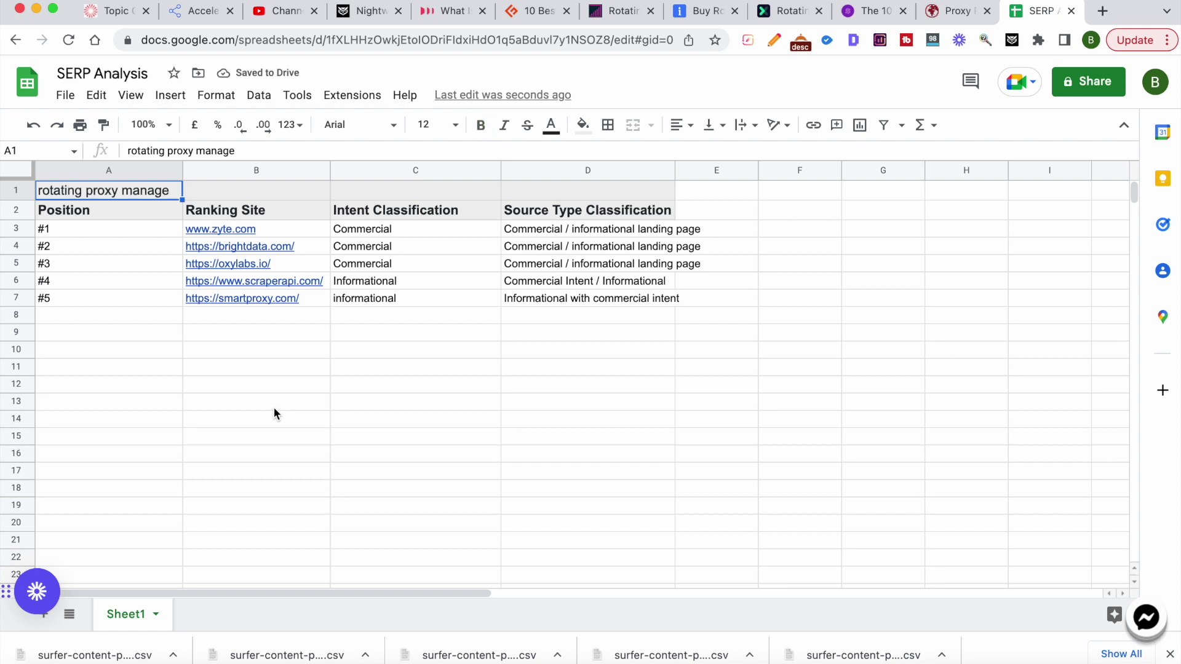
pyautogui.click(232, 385)
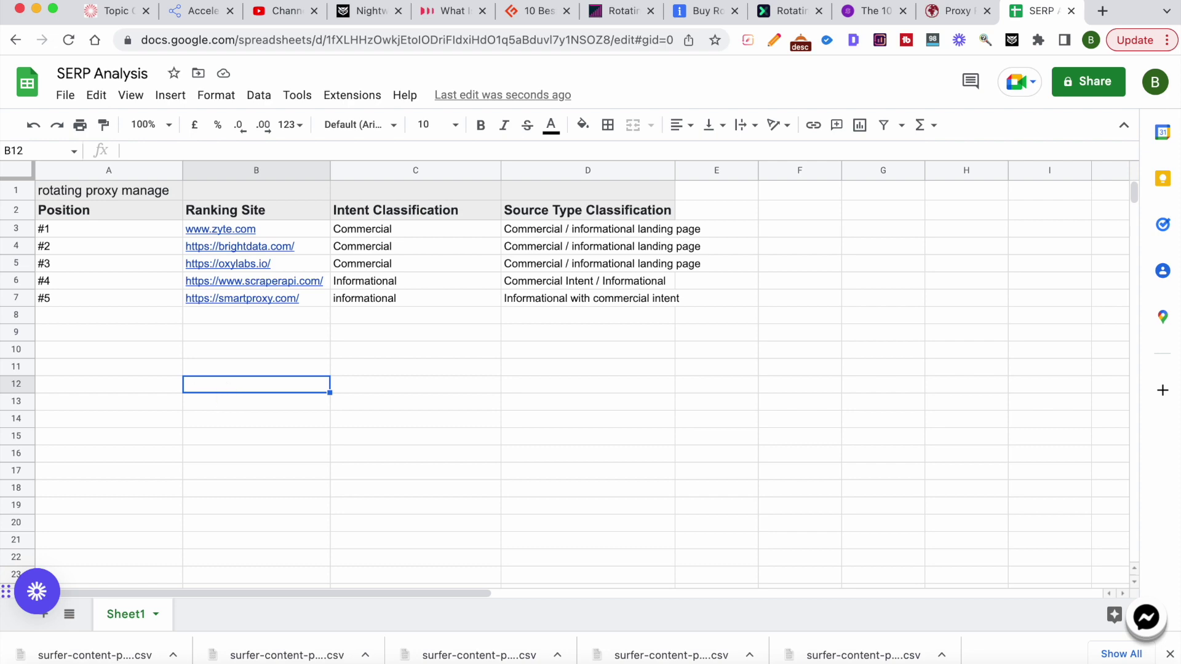
# Switch to the search simulator and review the ads, People also ask questions and organic listings for "rotating proxy manage"
pyautogui.click(370, 10)
pyautogui.scroll(-5, 502, 344)
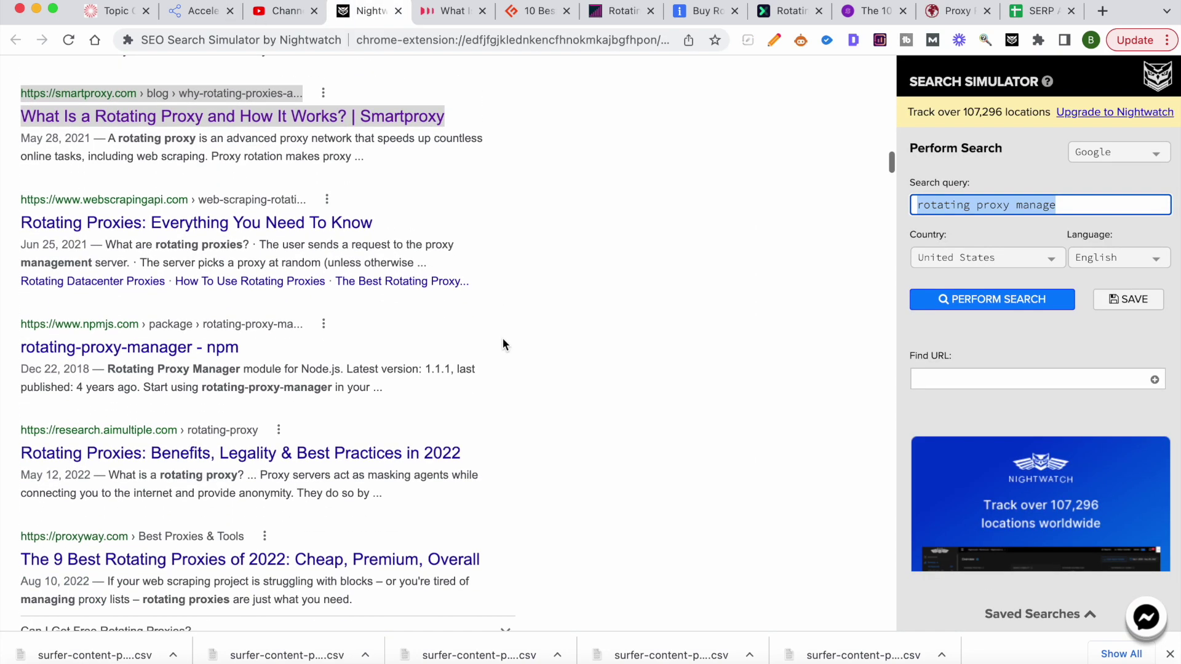
pyautogui.scroll(-4, 503, 344)
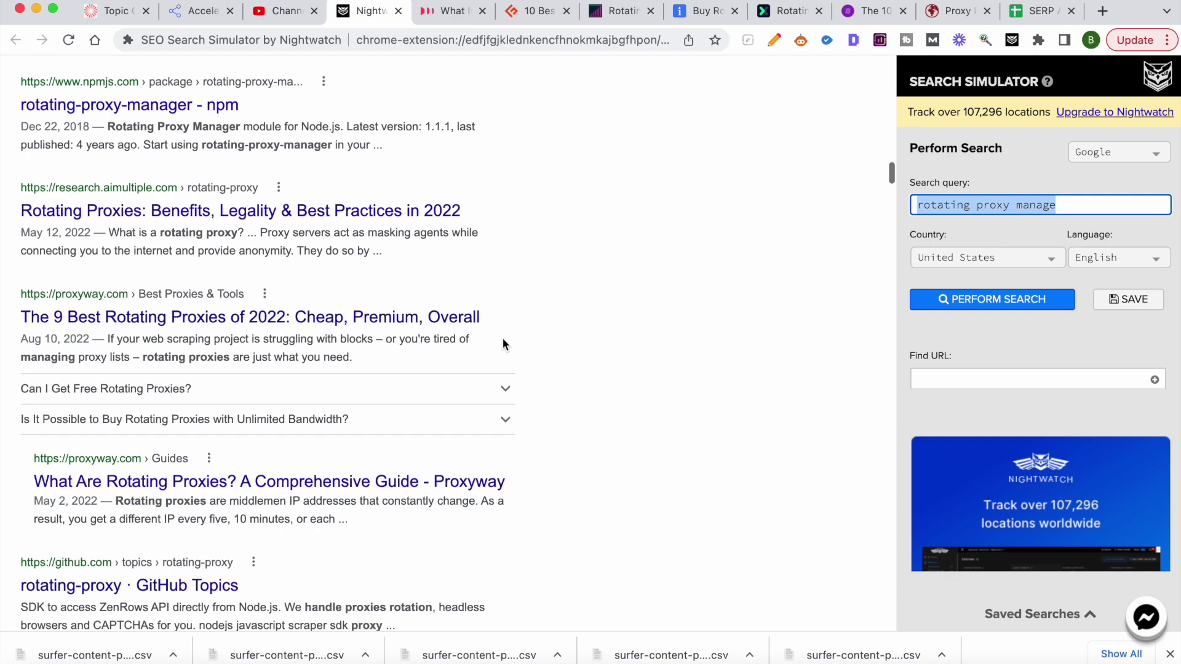
pyautogui.scroll(15, 502, 343)
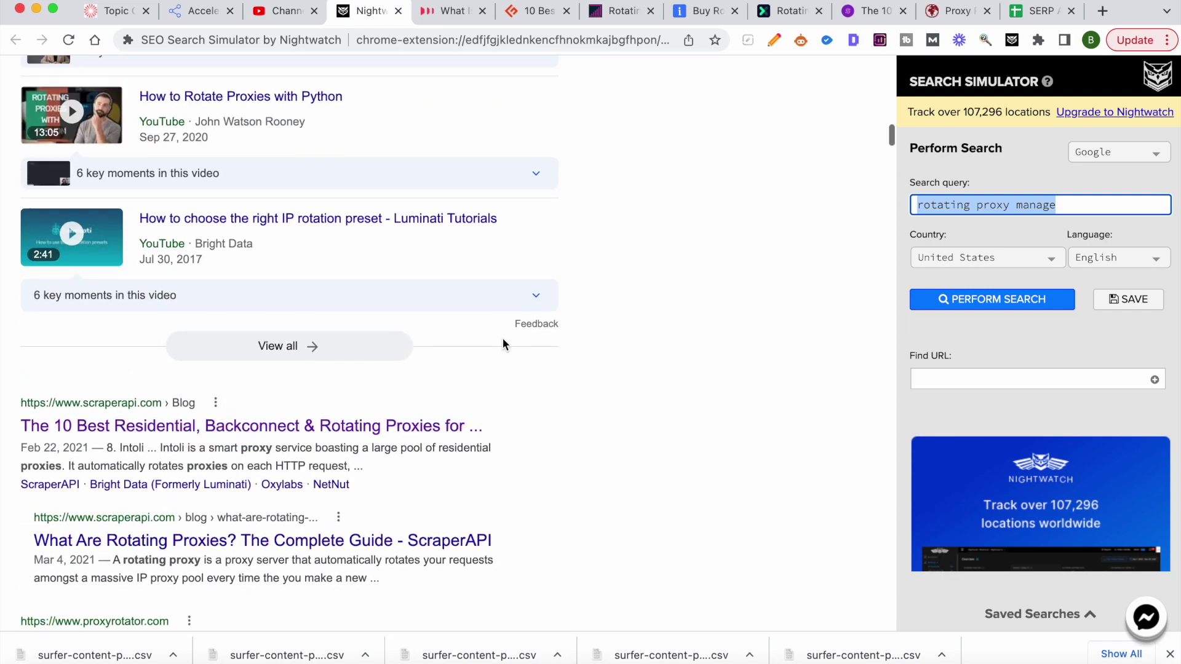
pyautogui.scroll(2, 502, 337)
pyautogui.scroll(5, 627, 315)
pyautogui.scroll(-1, 627, 315)
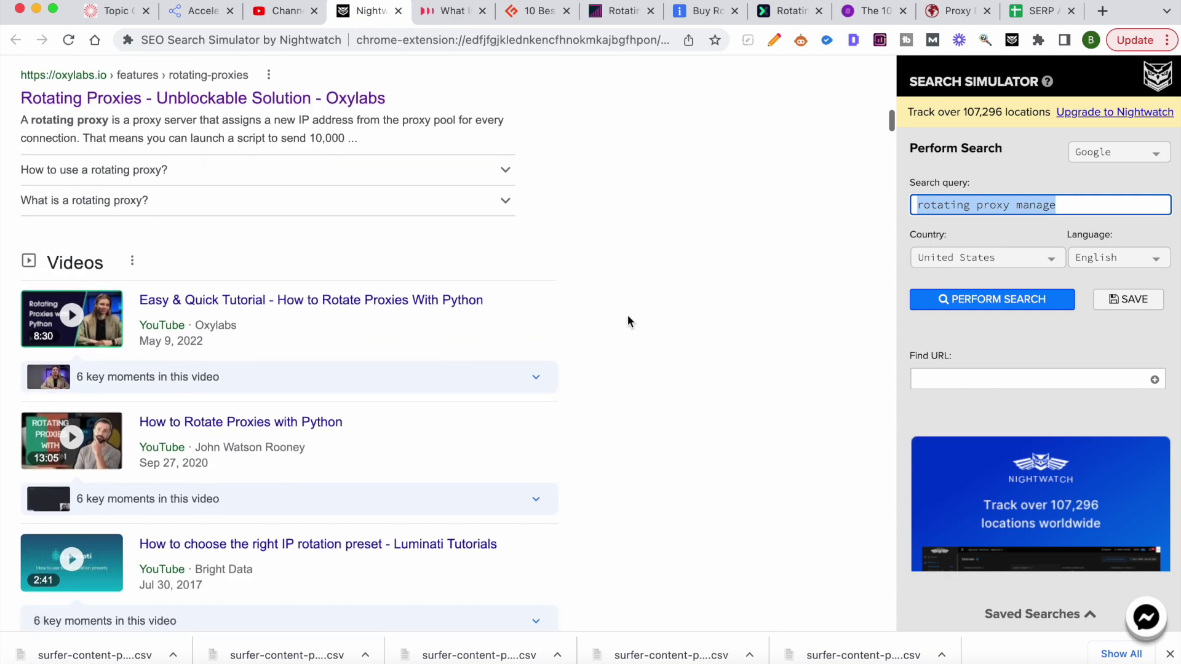
pyautogui.scroll(9, 378, 226)
pyautogui.scroll(-3, 378, 227)
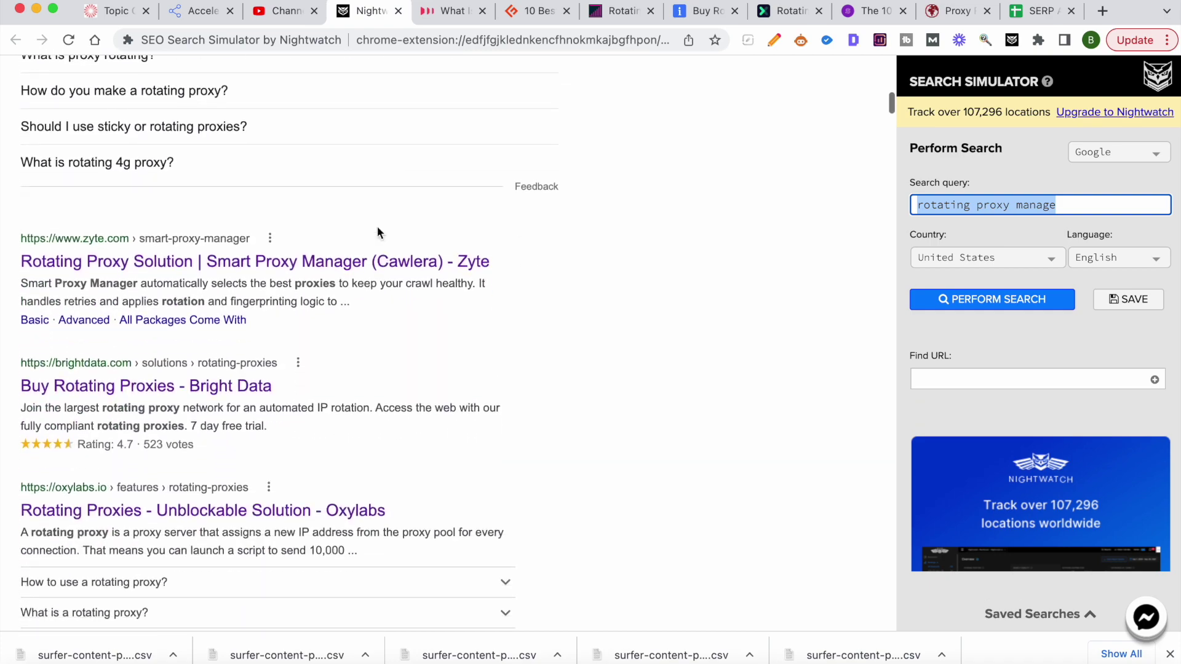
pyautogui.scroll(9, 344, 335)
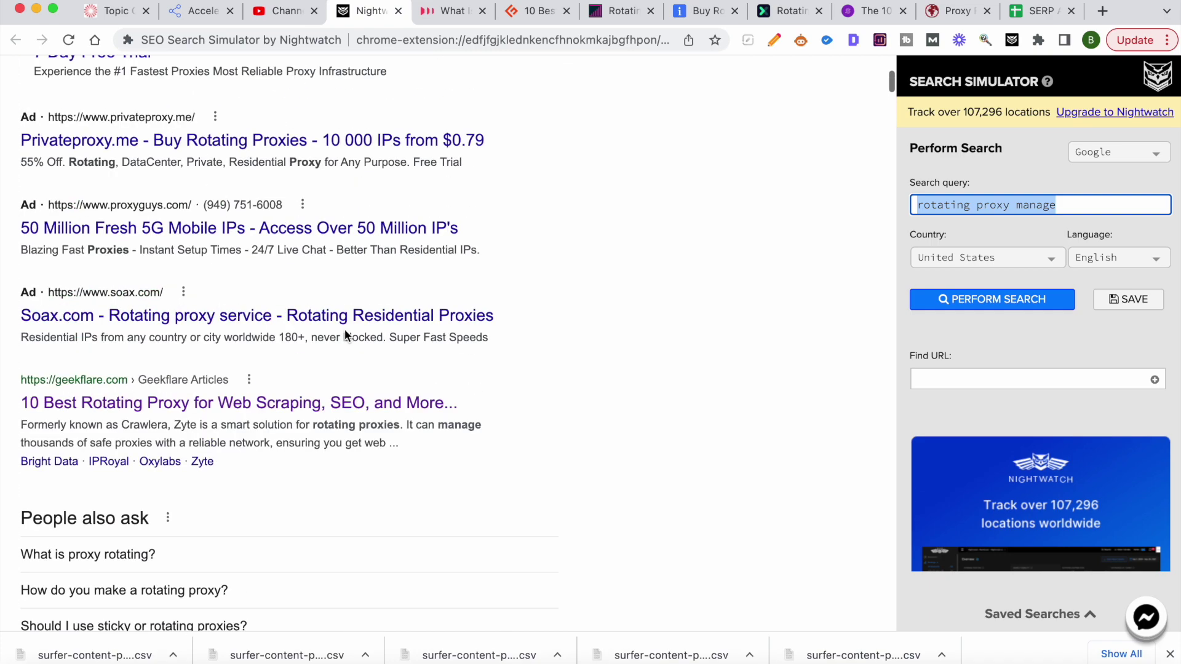
pyautogui.scroll(-11, 345, 332)
pyautogui.rightClick(345, 326)
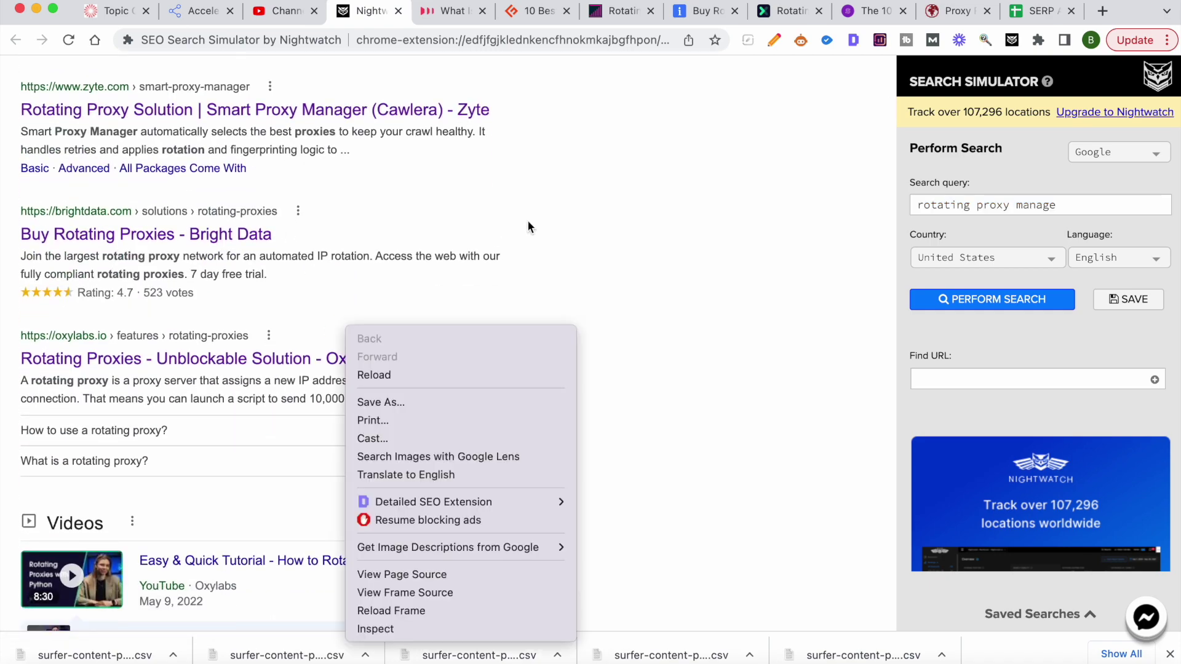
pyautogui.click(608, 222)
# Examine the video results, ScraperAPI's two grouped listings and the organic results further down the page
pyautogui.scroll(-5, 608, 222)
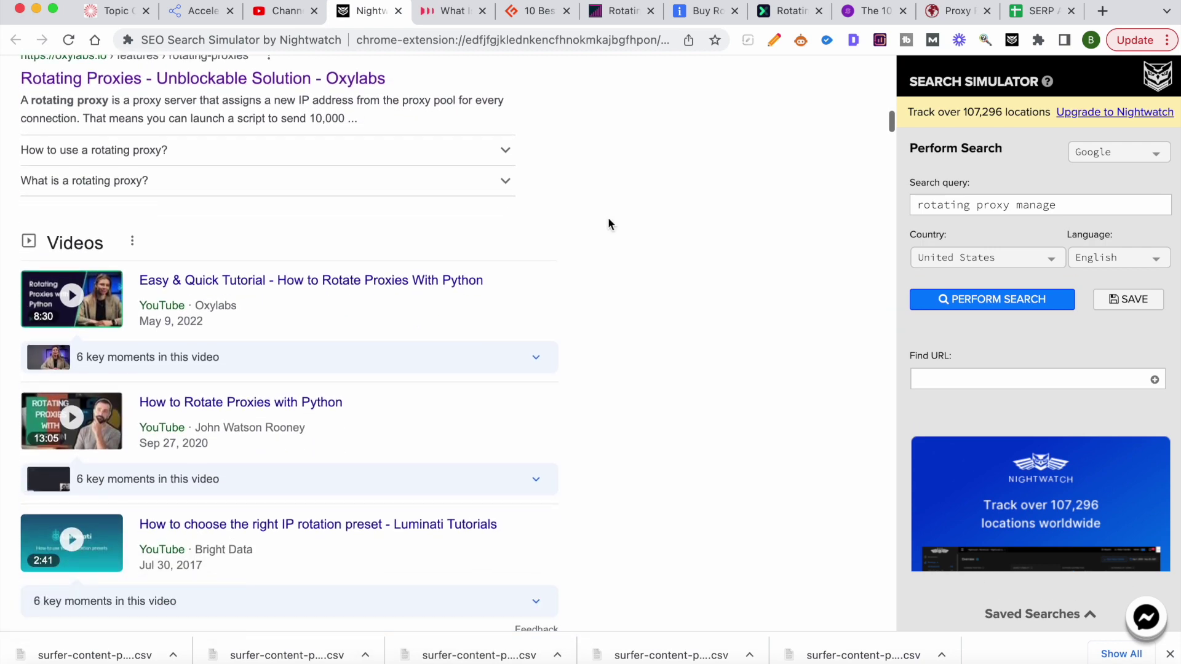
pyautogui.scroll(-2, 608, 223)
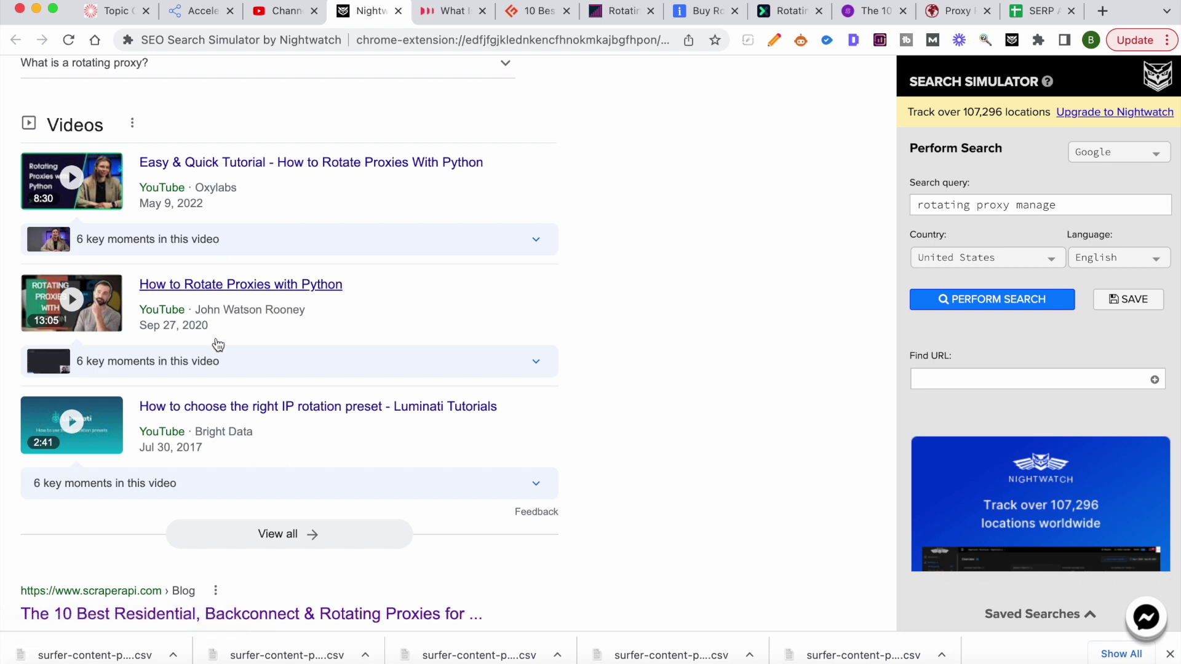
pyautogui.scroll(-4, 218, 344)
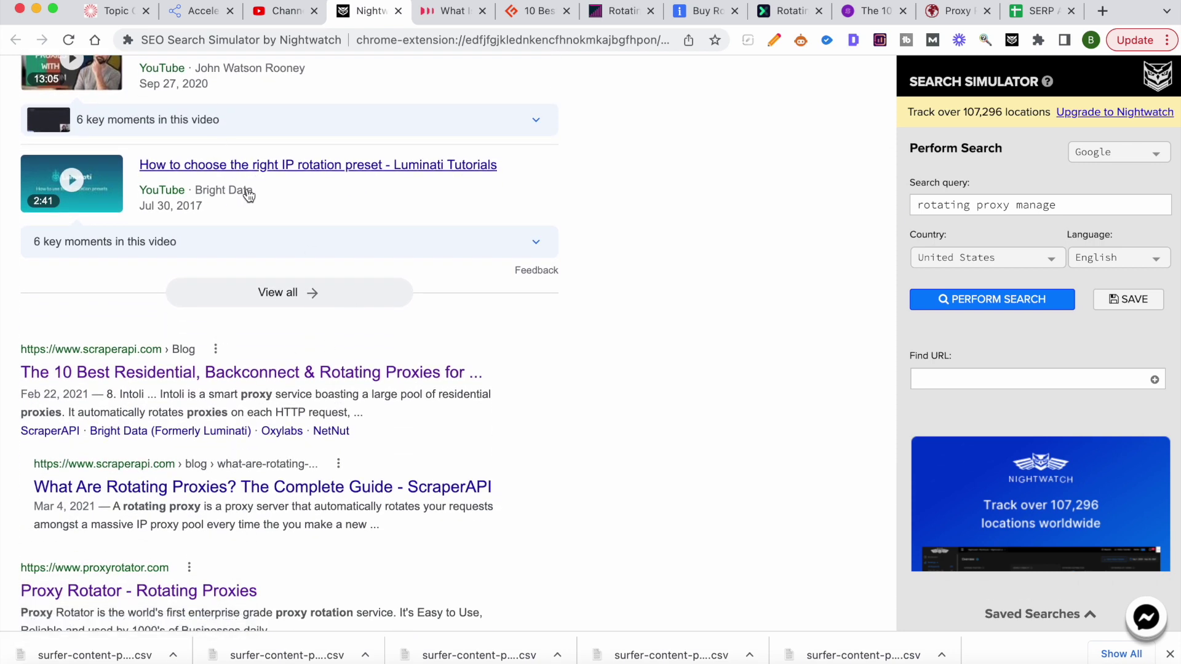
pyautogui.scroll(-2, 264, 289)
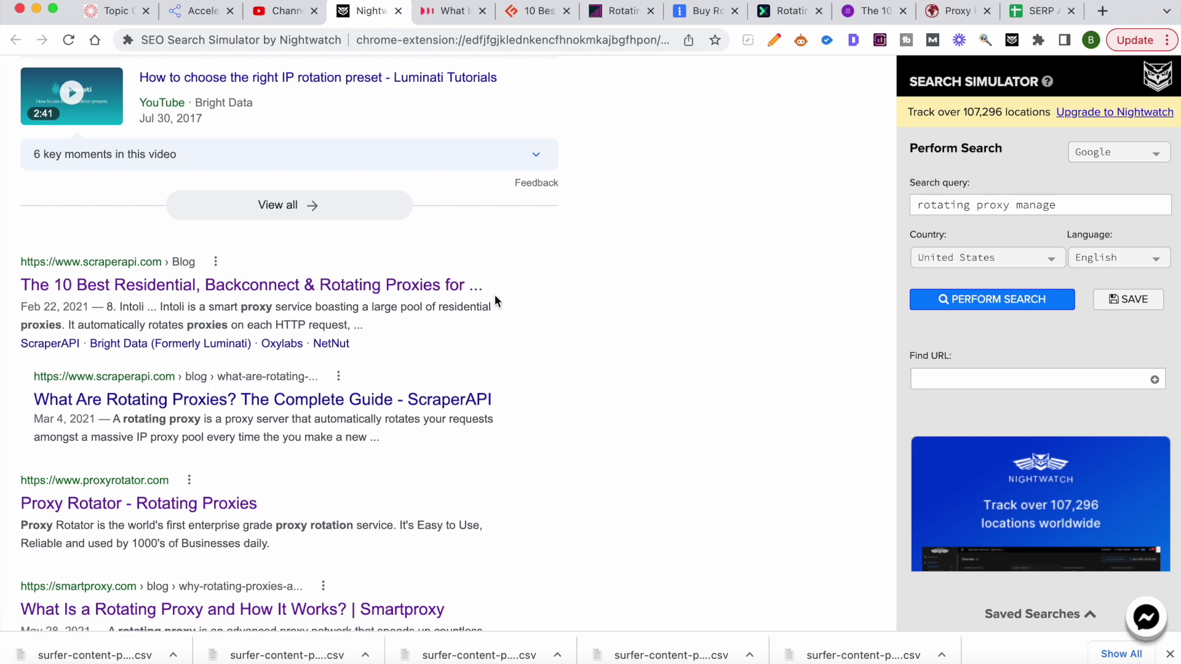
pyautogui.moveTo(107, 331); pyautogui.dragTo(351, 462)
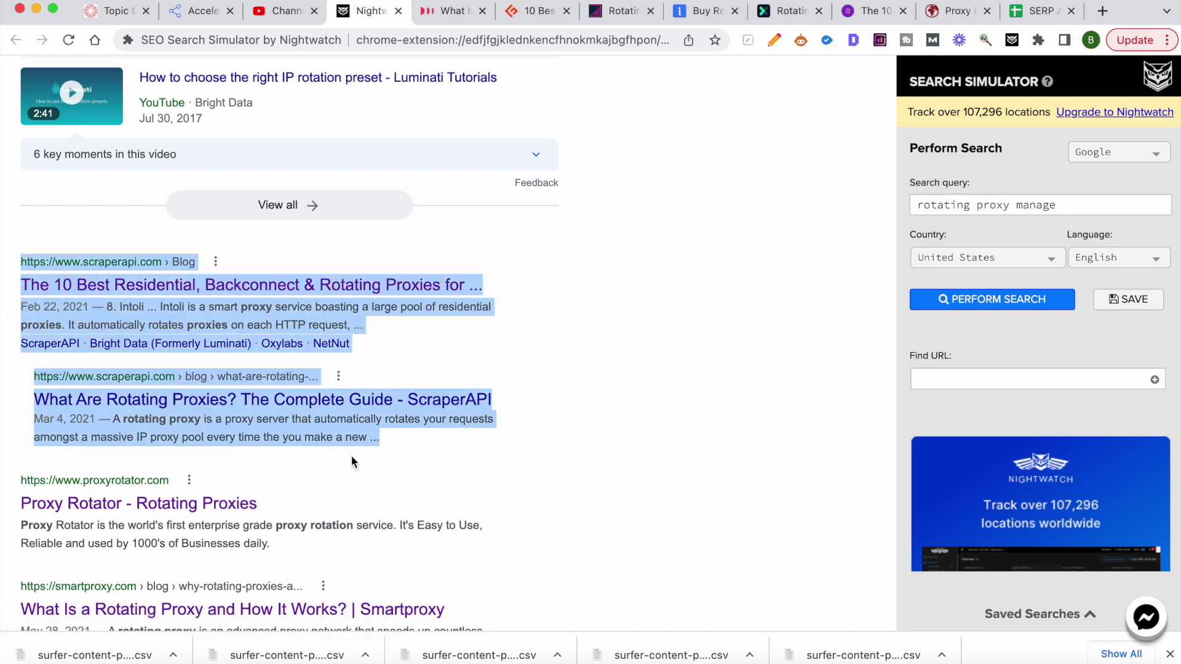
pyautogui.click(545, 361)
pyautogui.scroll(-3, 545, 361)
pyautogui.scroll(-3, 531, 369)
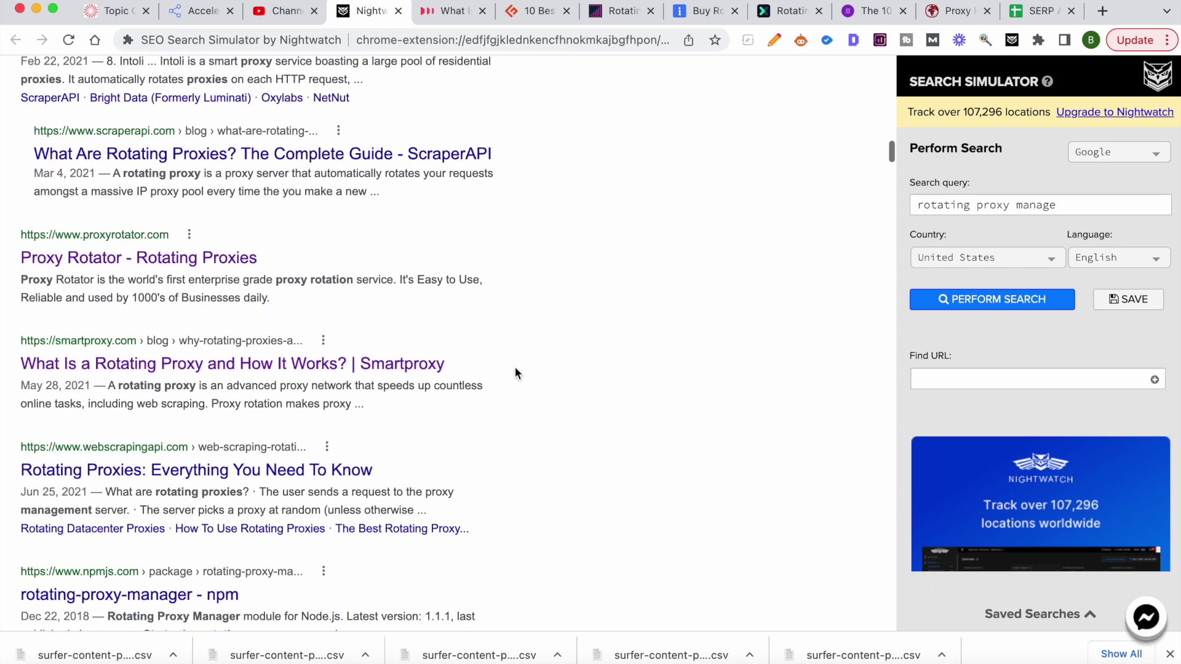
pyautogui.scroll(-3, 170, 408)
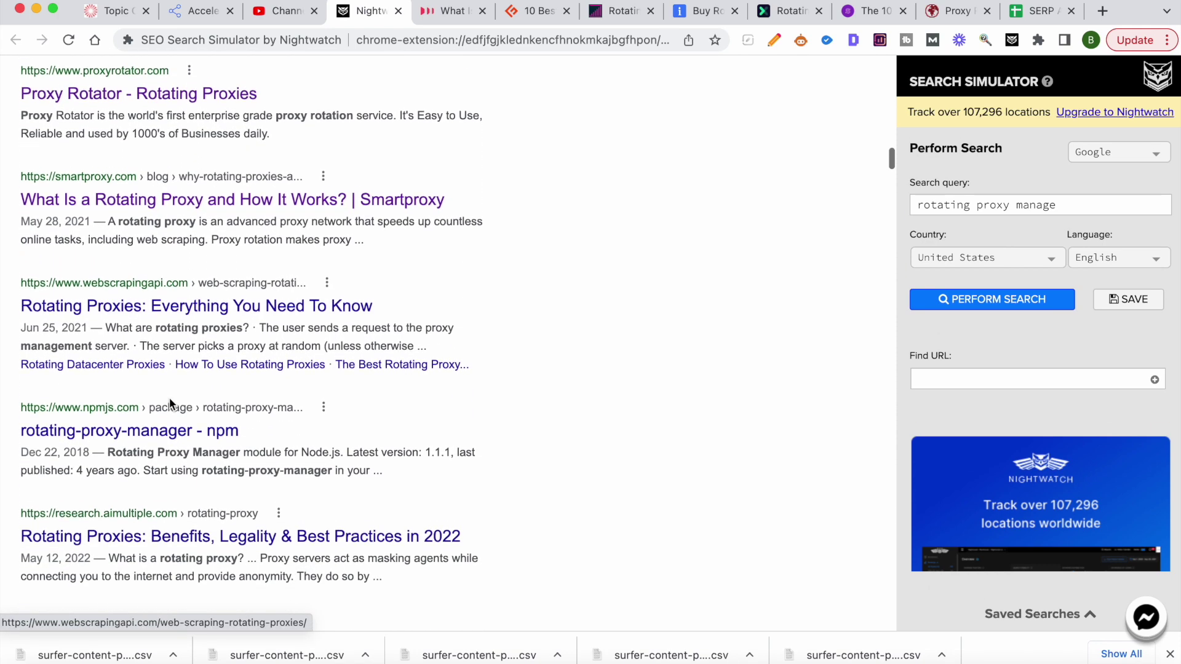
pyautogui.scroll(-6, 552, 261)
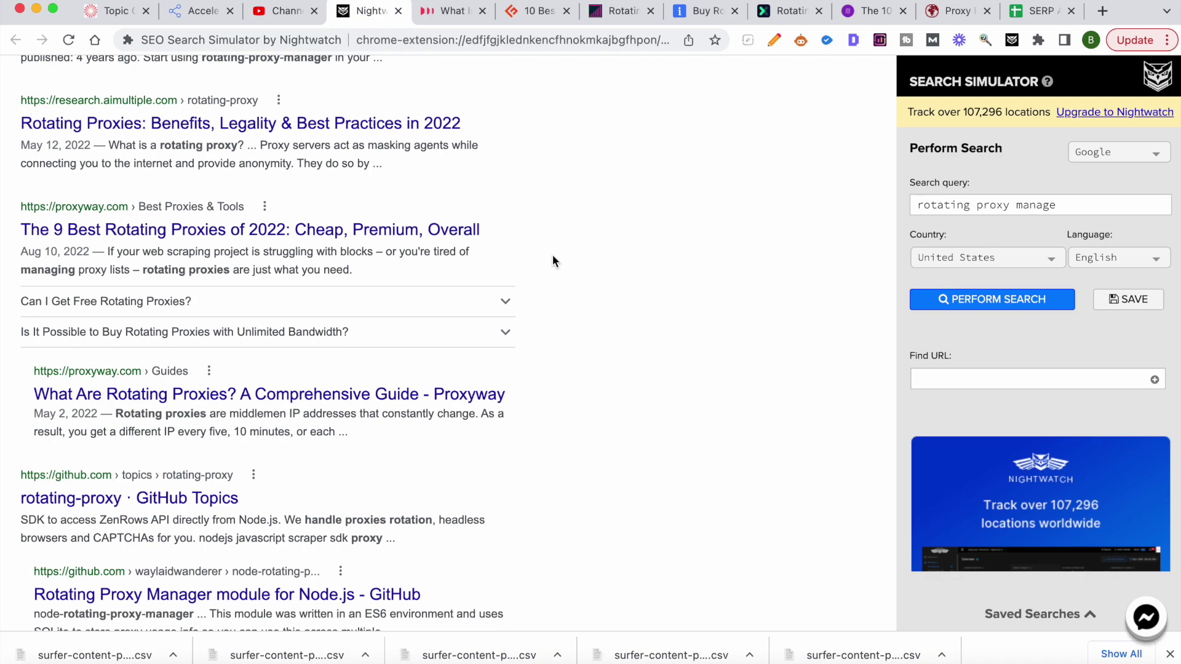
# Search the results page for the exact query "rotating proxy manage" and check the ads and first listings for it
pyautogui.scroll(15, 553, 261)
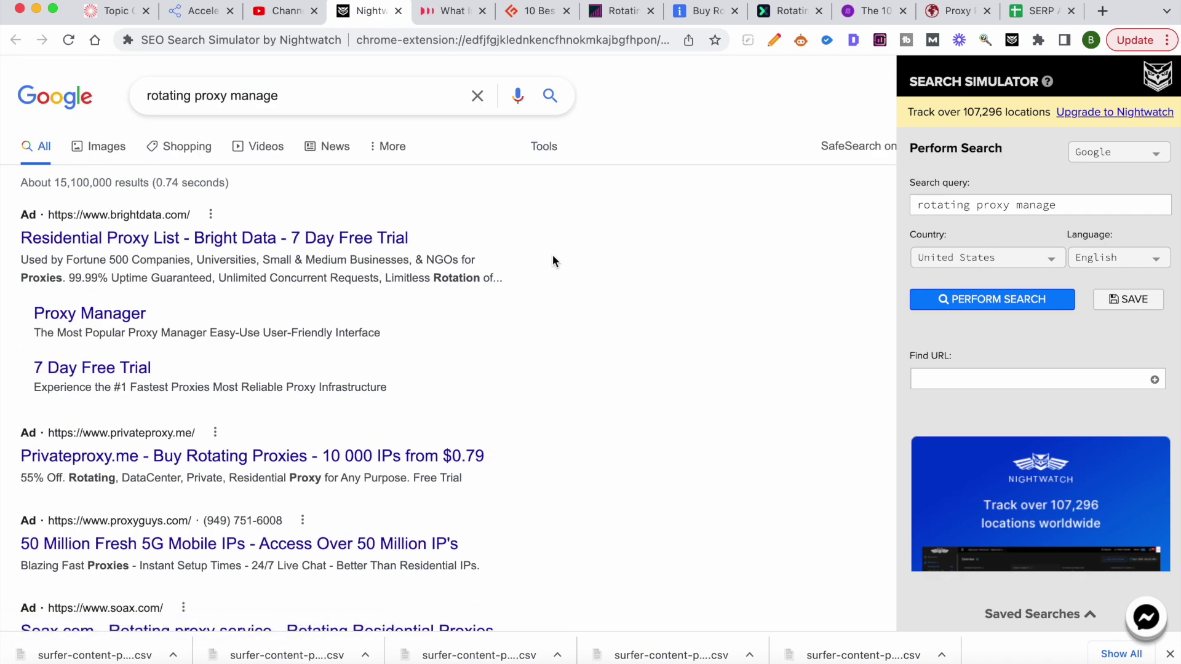
pyautogui.scroll(-5, 552, 261)
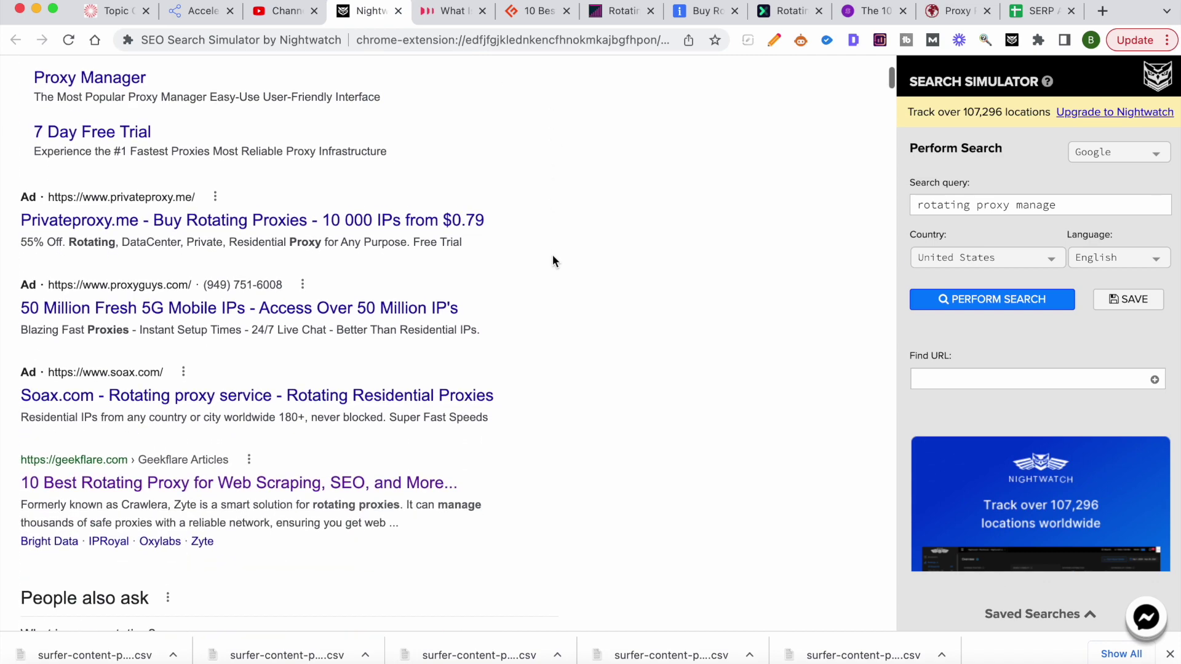
pyautogui.scroll(5, 557, 261)
pyautogui.scroll(-4, 561, 261)
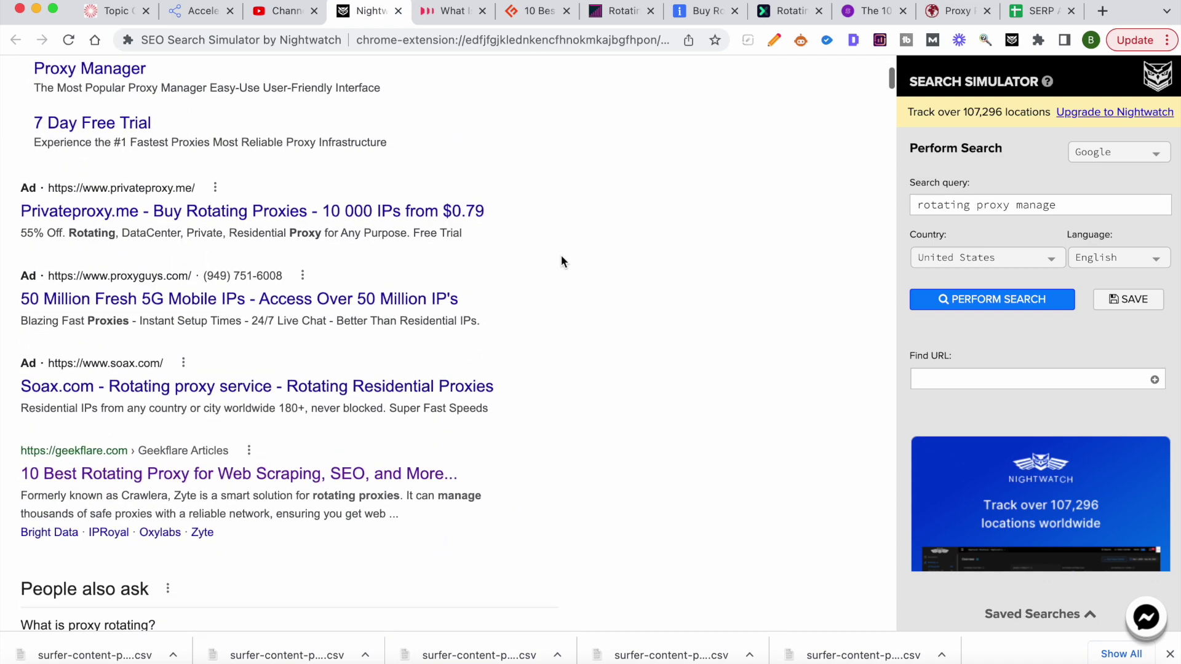
pyautogui.scroll(-4, 561, 257)
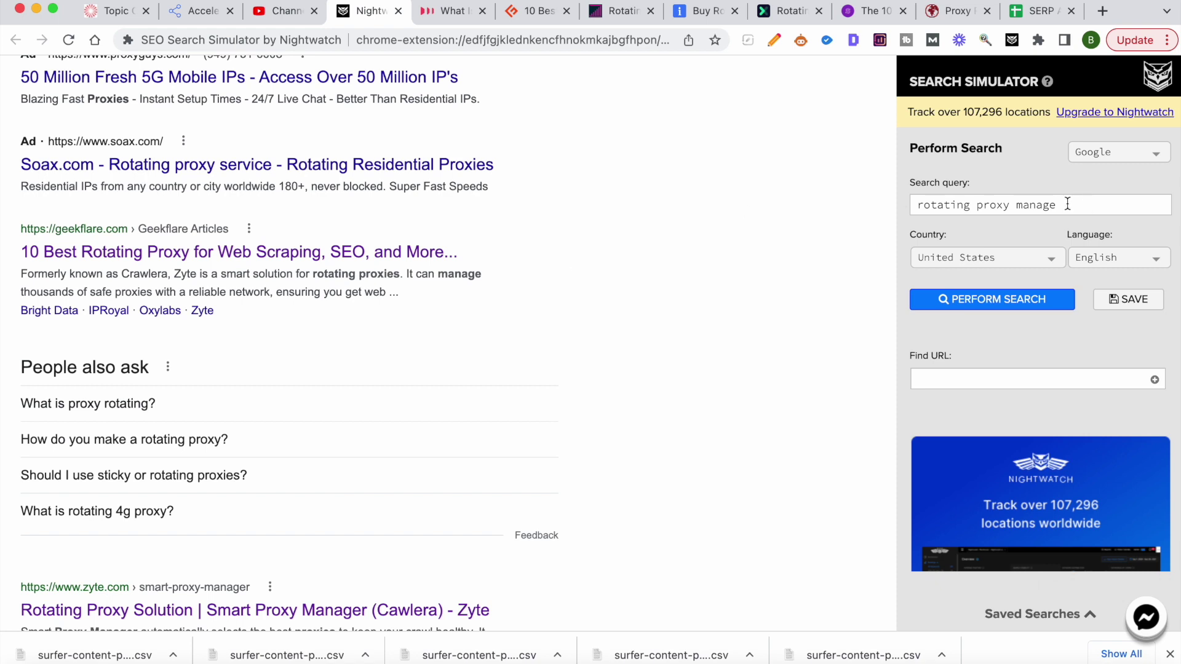
pyautogui.moveTo(1067, 204); pyautogui.dragTo(849, 219)
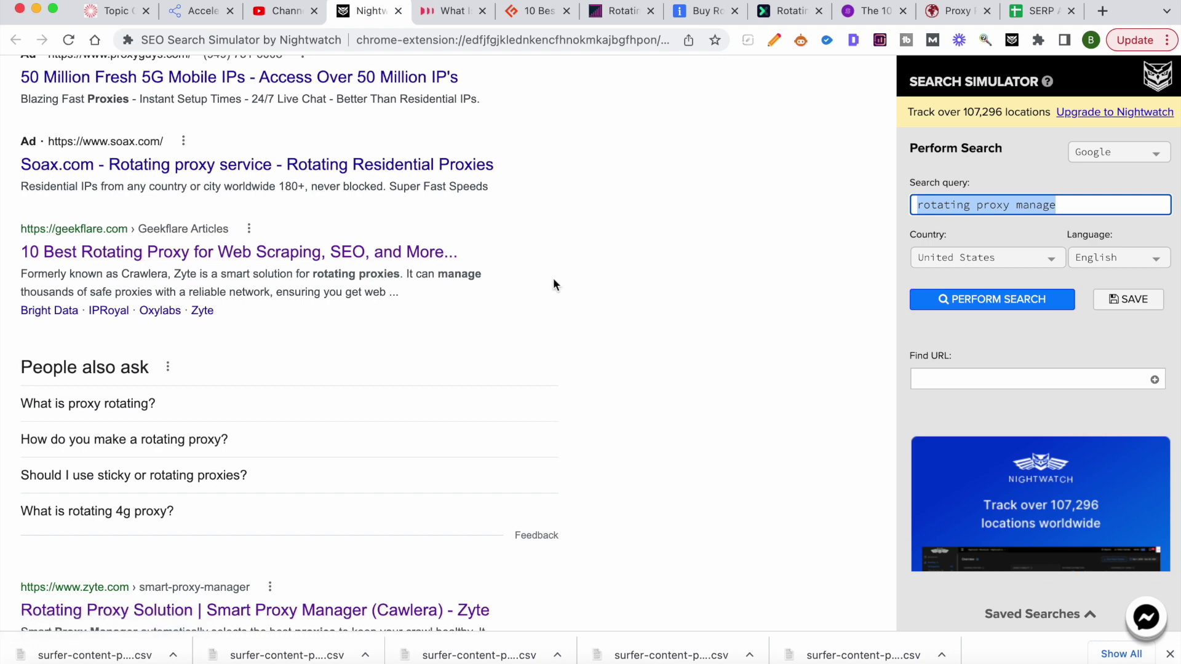
pyautogui.press('super+f')
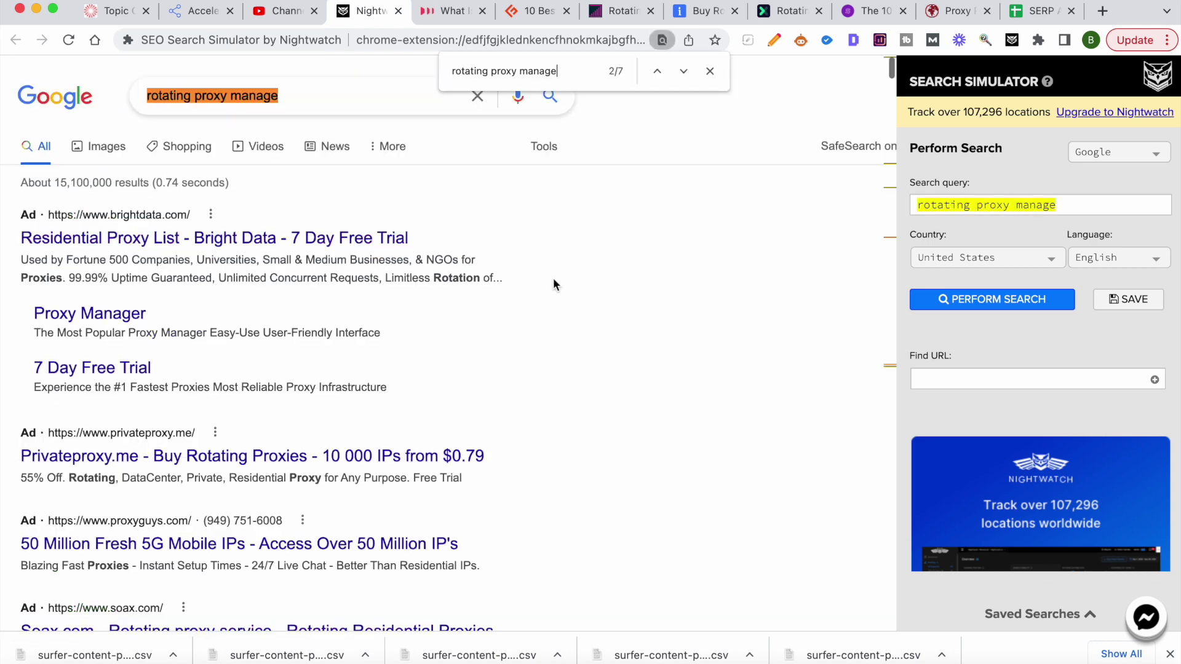
pyautogui.scroll(-6, 570, 280)
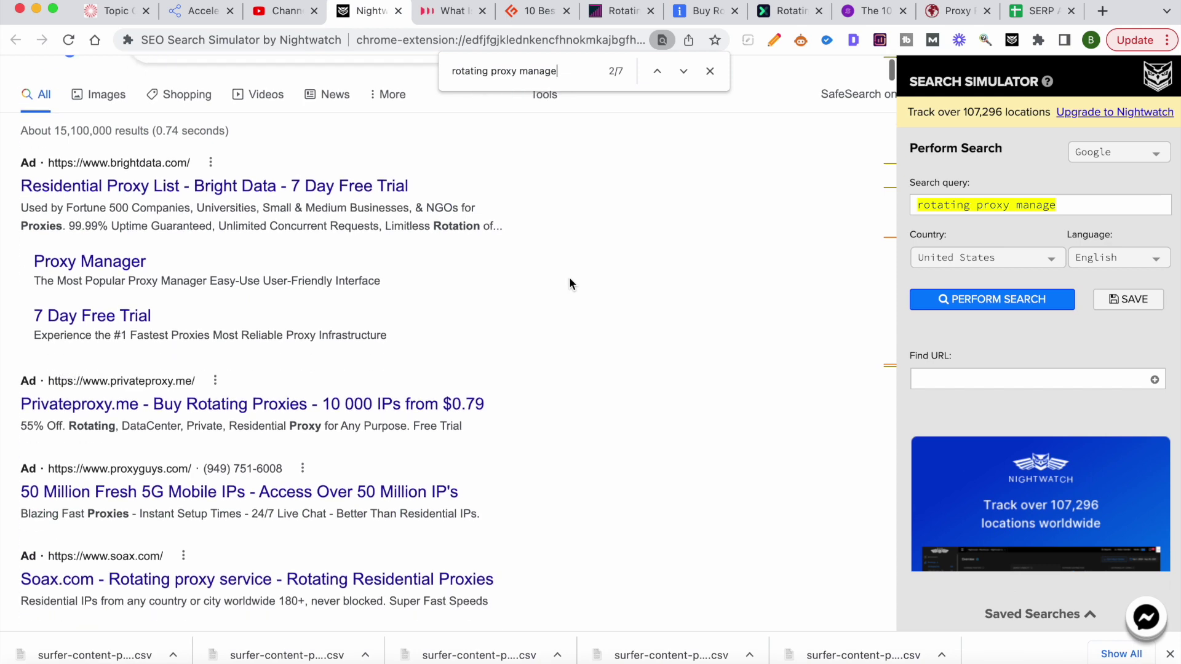
pyautogui.scroll(6, 570, 278)
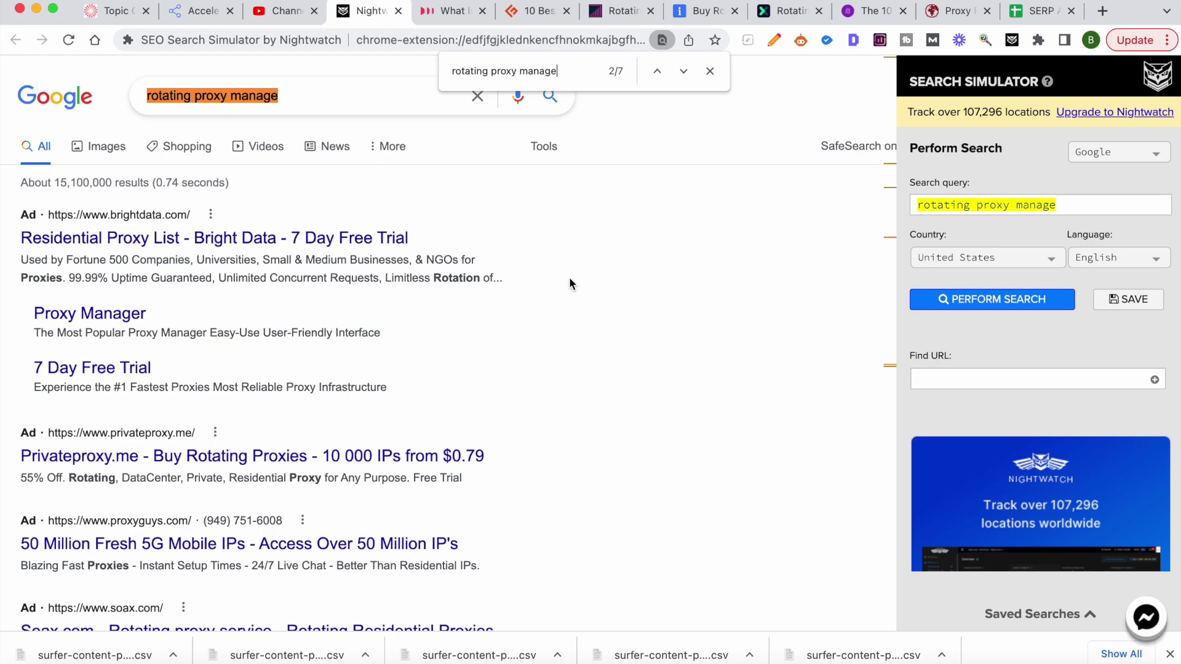
pyautogui.scroll(-11, 519, 282)
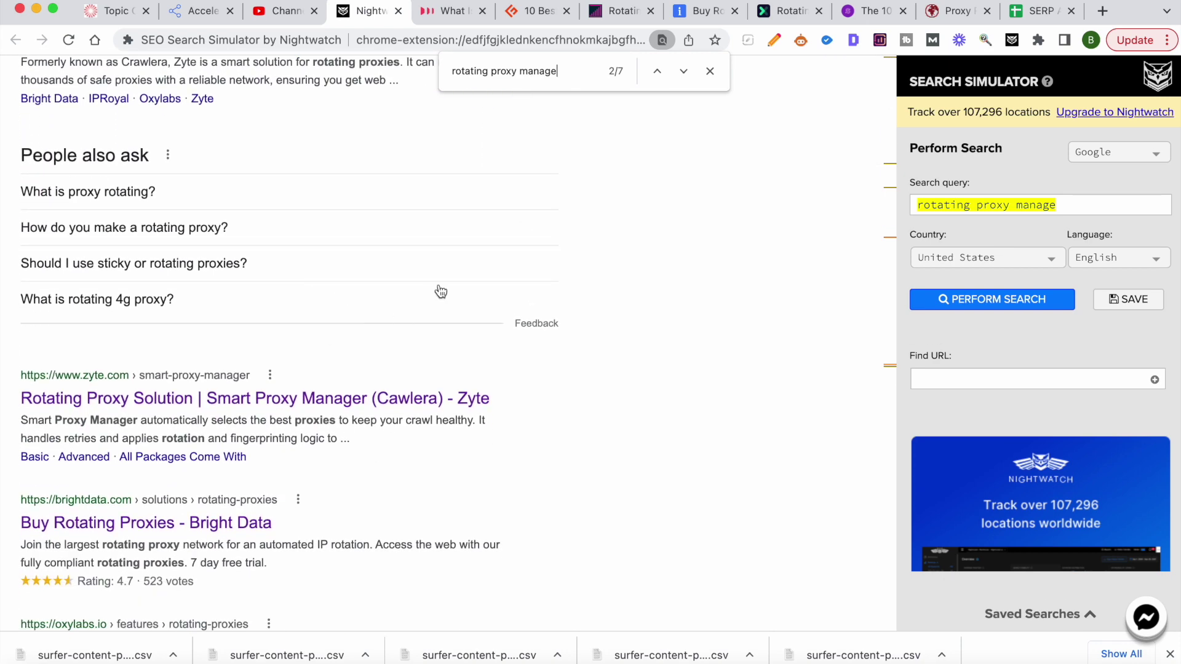
pyautogui.scroll(11, 433, 235)
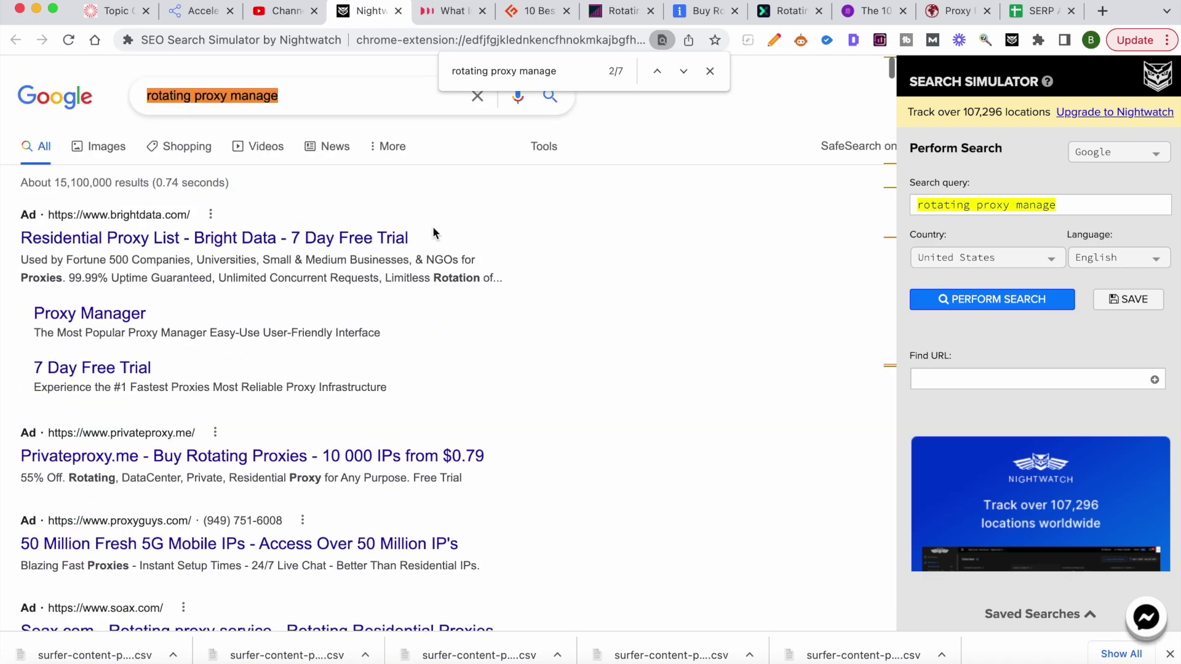
# Compare the titles and descriptions of the organic listings, from Zyte down to Smartproxy, with the wording of the query
pyautogui.scroll(-8, 542, 296)
pyautogui.scroll(-2, 541, 301)
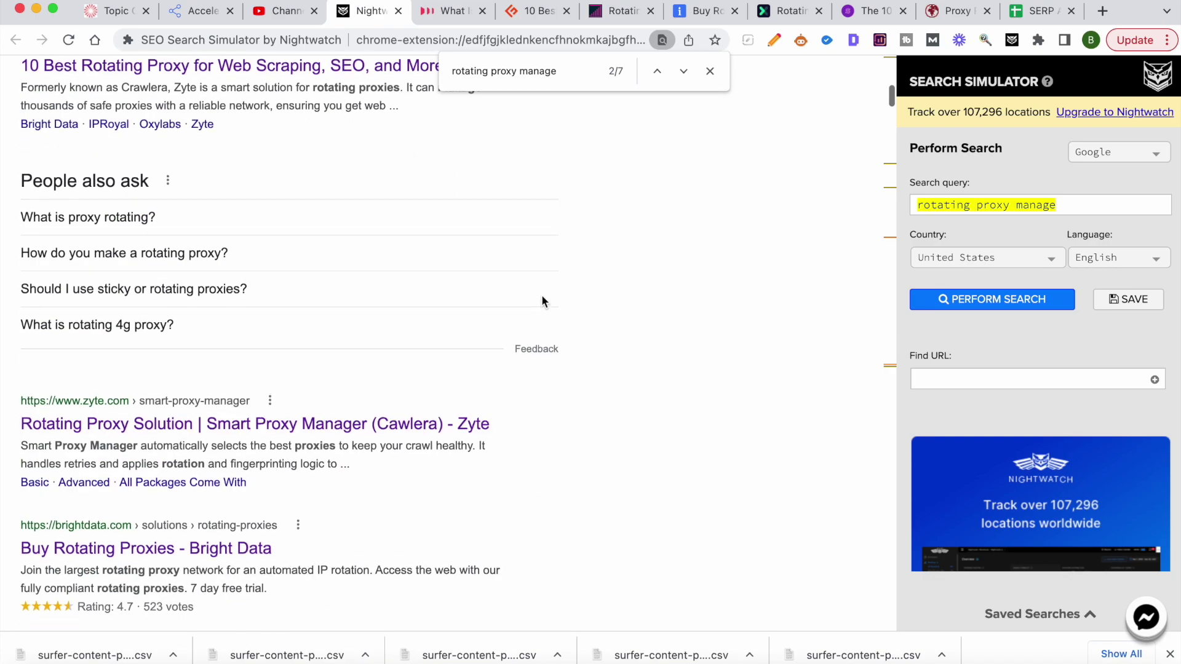
pyautogui.scroll(11, 541, 301)
pyautogui.scroll(-9, 526, 269)
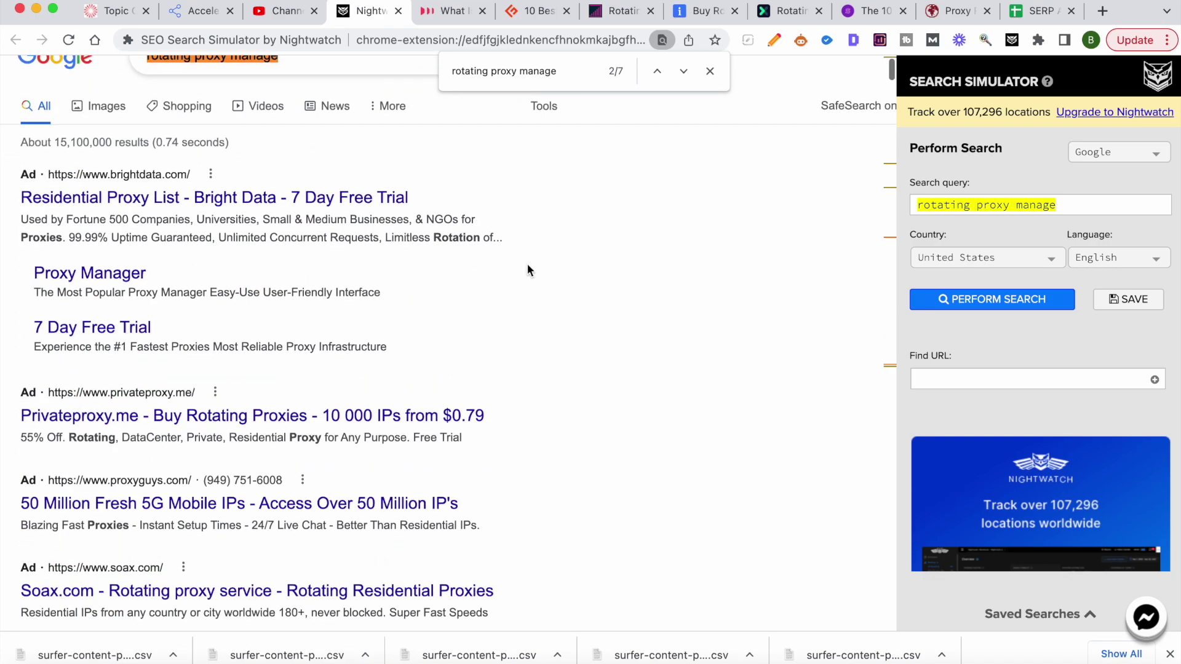
pyautogui.scroll(2, 527, 269)
pyautogui.scroll(-6, 528, 269)
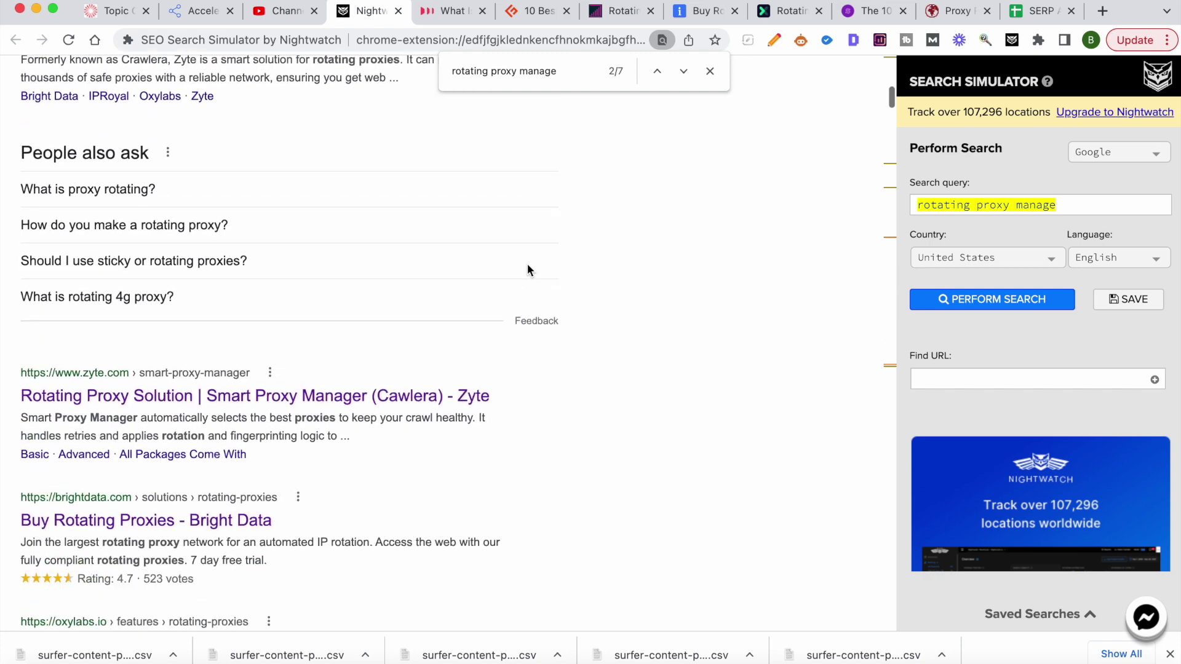
pyautogui.scroll(-1, 243, 295)
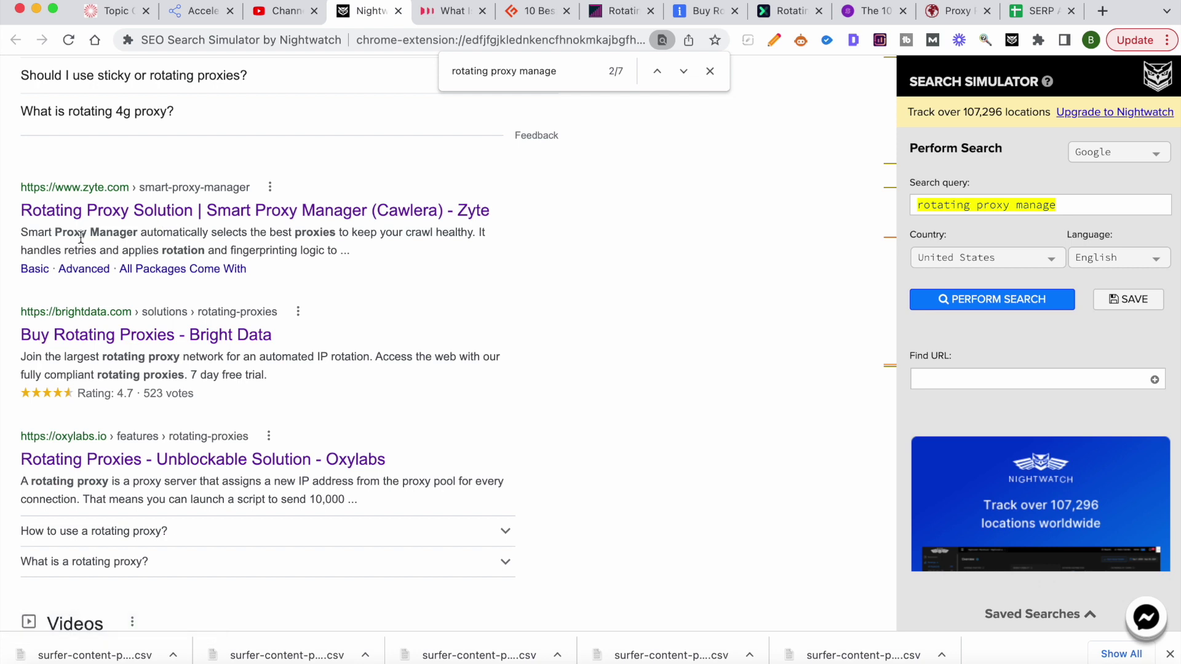
pyautogui.moveTo(20, 232); pyautogui.dragTo(127, 233)
pyautogui.scroll(-2, 299, 301)
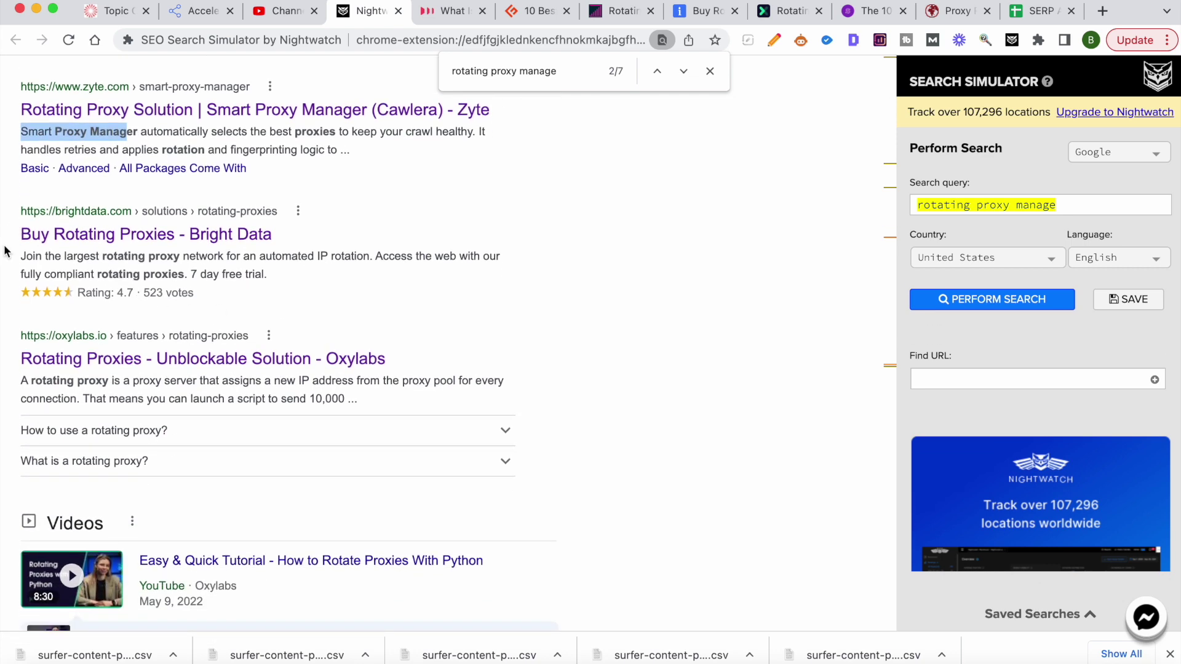
pyautogui.scroll(-12, 62, 268)
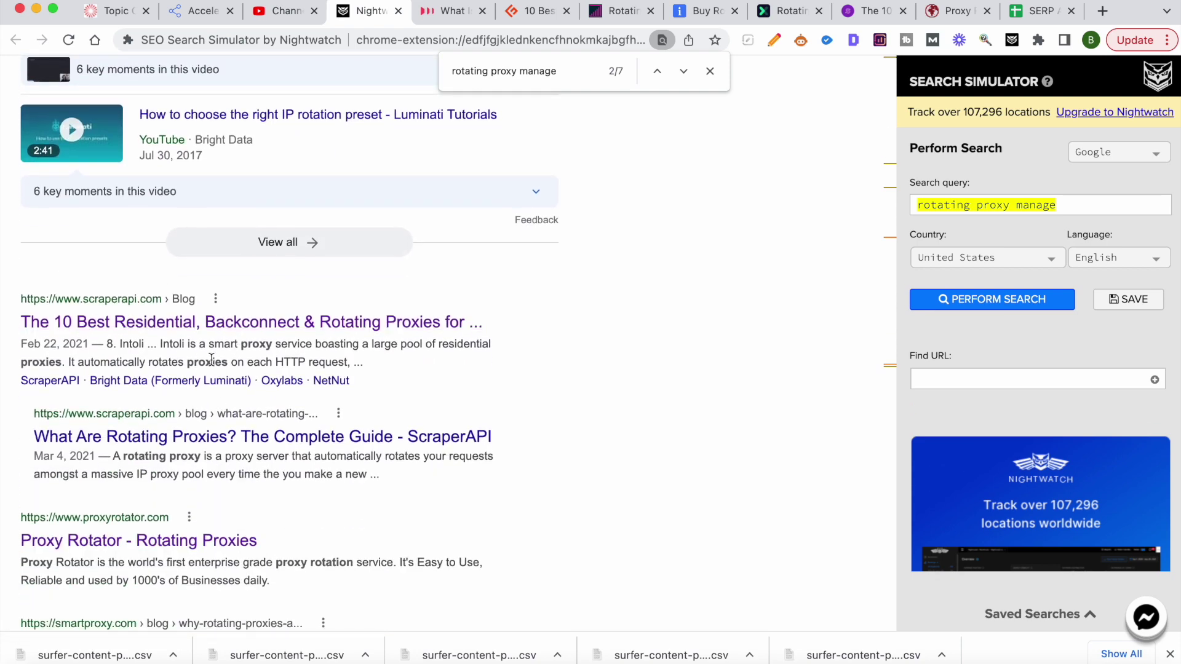
pyautogui.scroll(-2, 213, 359)
pyautogui.scroll(-1, 201, 440)
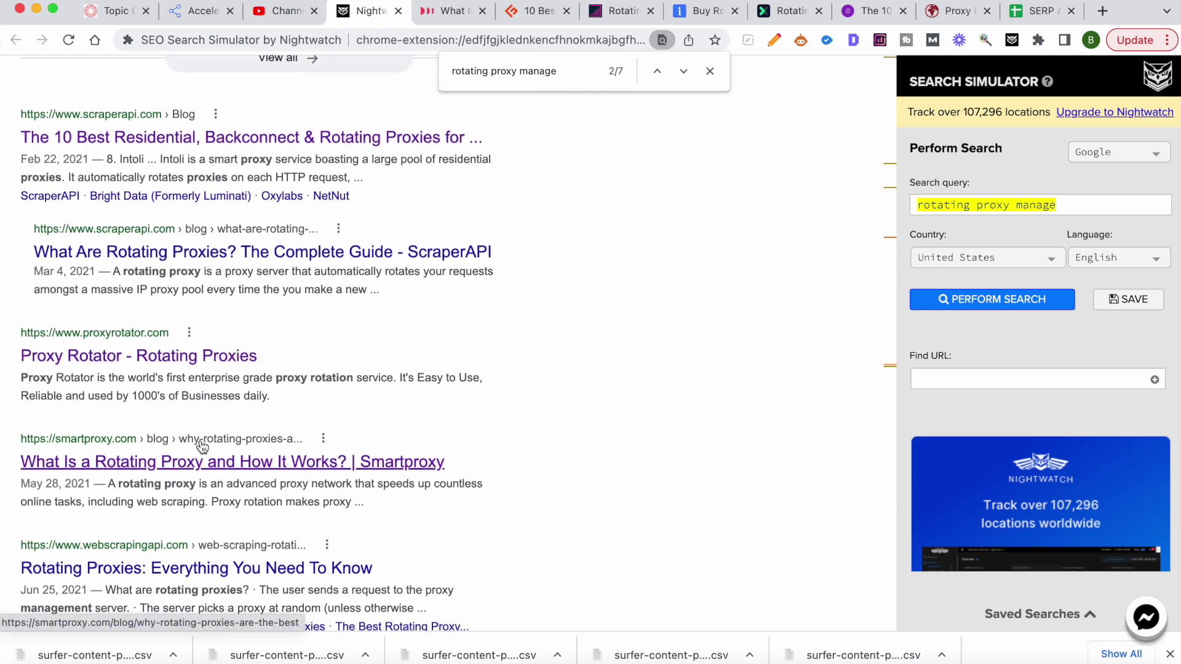
# Check the remaining organic listings, from WebScrapingAPI and npm to Proxyway, for wording that matches the query
pyautogui.scroll(-4, 203, 446)
pyautogui.scroll(-3, 561, 369)
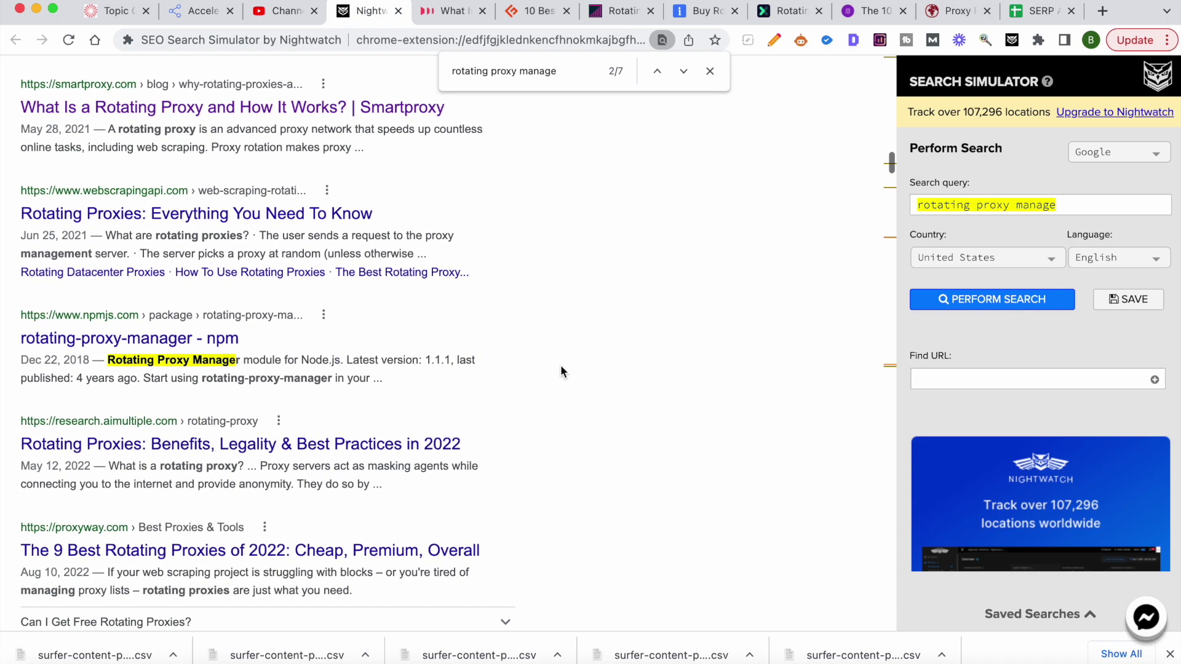
pyautogui.scroll(15, 529, 407)
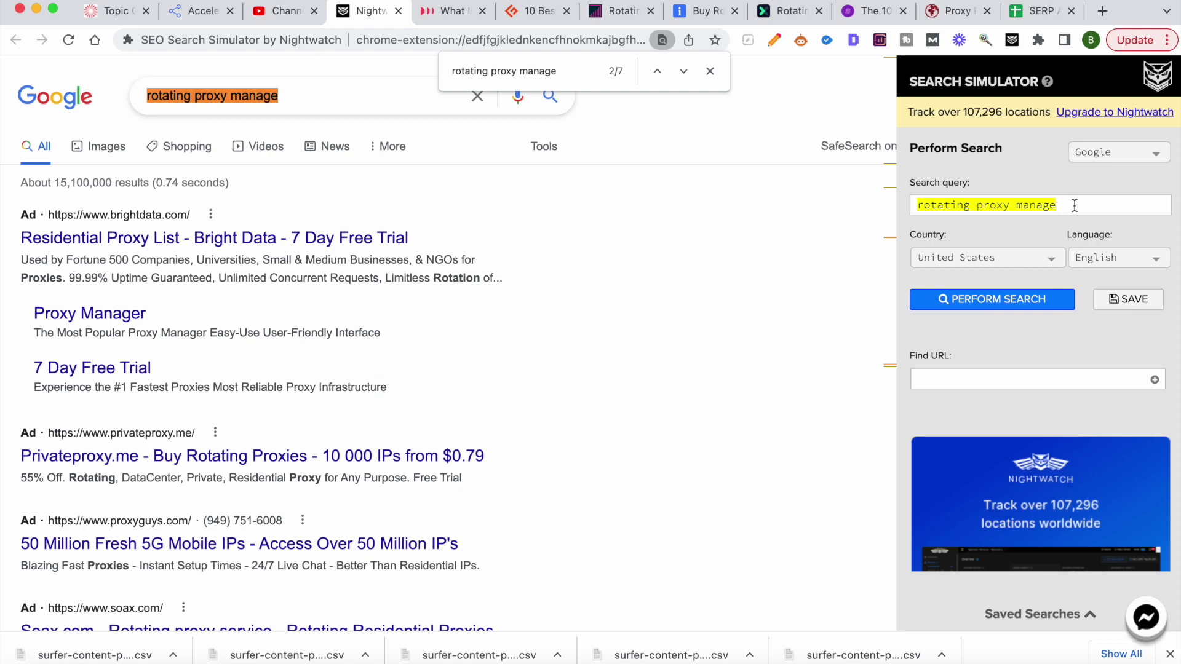
# Run a simulated Google search for "pardot alternatives" in place of the rotating proxy query
pyautogui.moveTo(1074, 205); pyautogui.dragTo(842, 203)
pyautogui.press('Right')
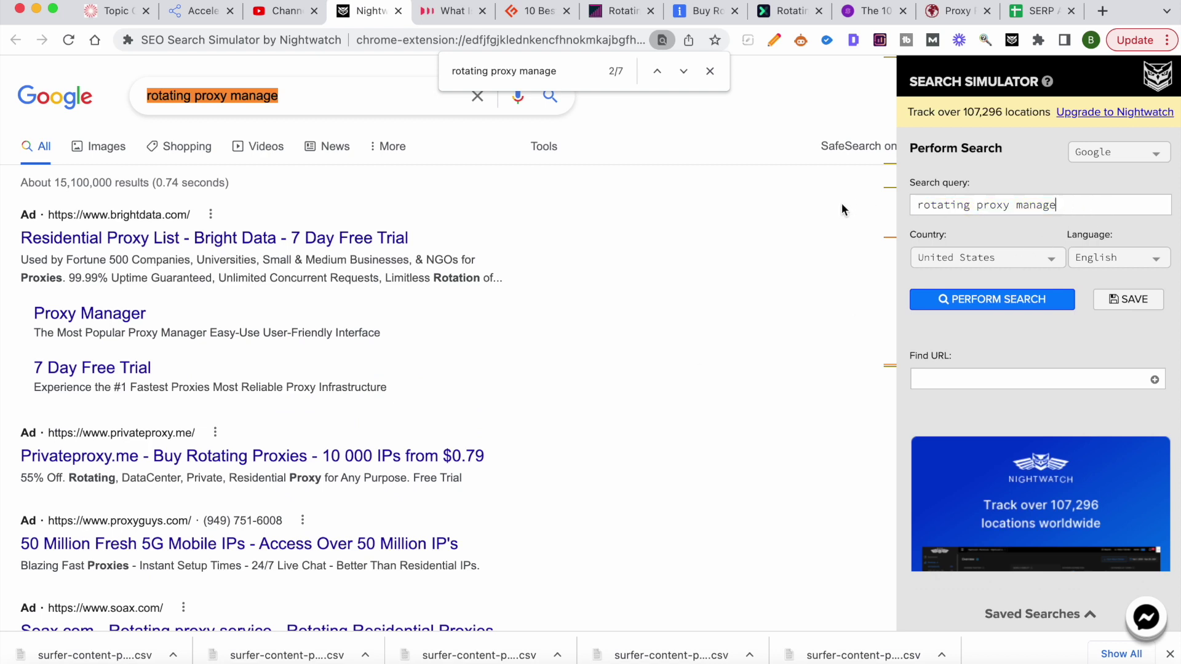
pyautogui.press('super+a')
pyautogui.write('pardot alternatives')
pyautogui.press('Return')
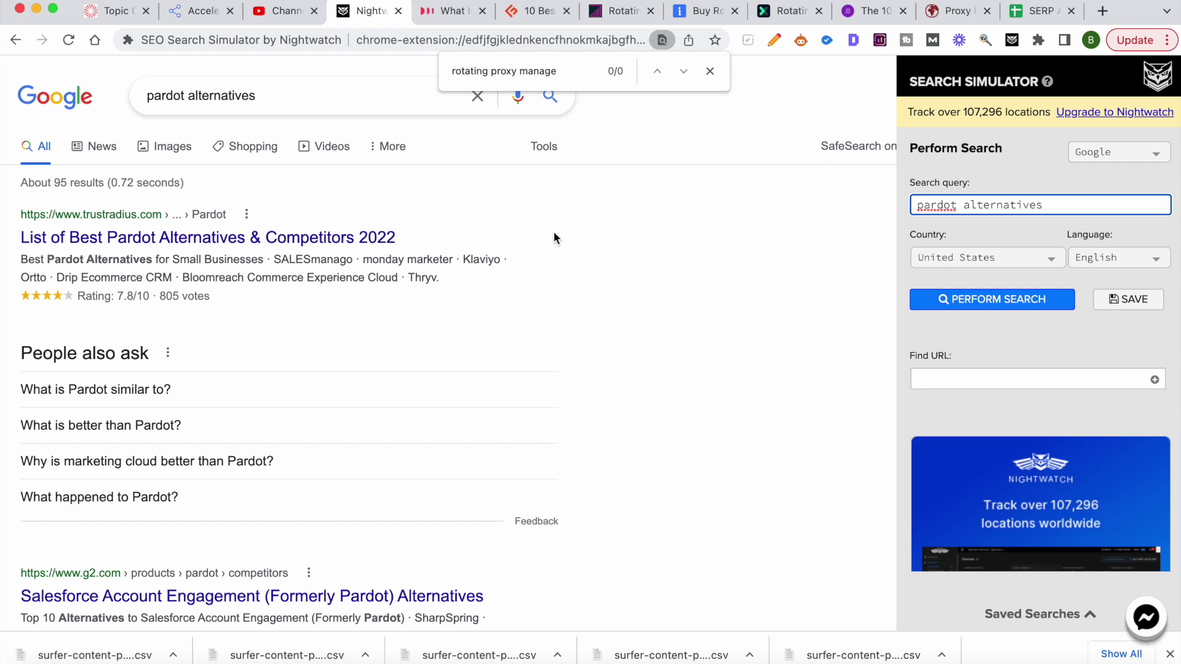
# Close the open rotating-proxy pages that come before Proxy Rotator, including the Geekflare and Bright Data ones
pyautogui.click(486, 12)
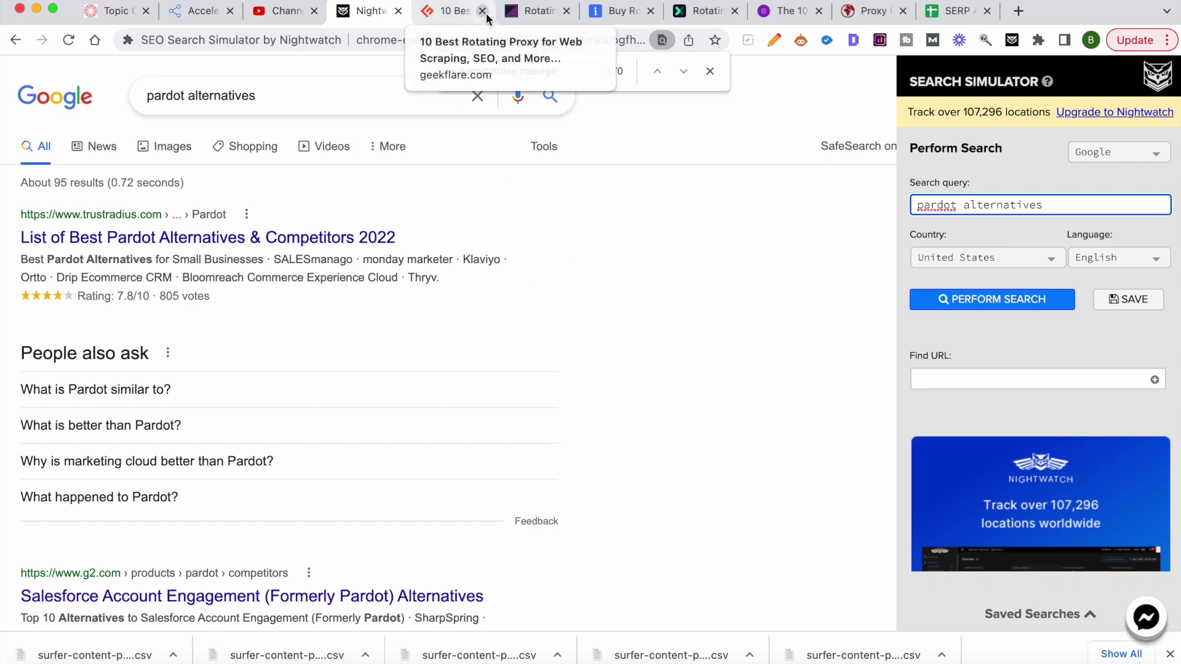
pyautogui.click(487, 14)
pyautogui.click(487, 15)
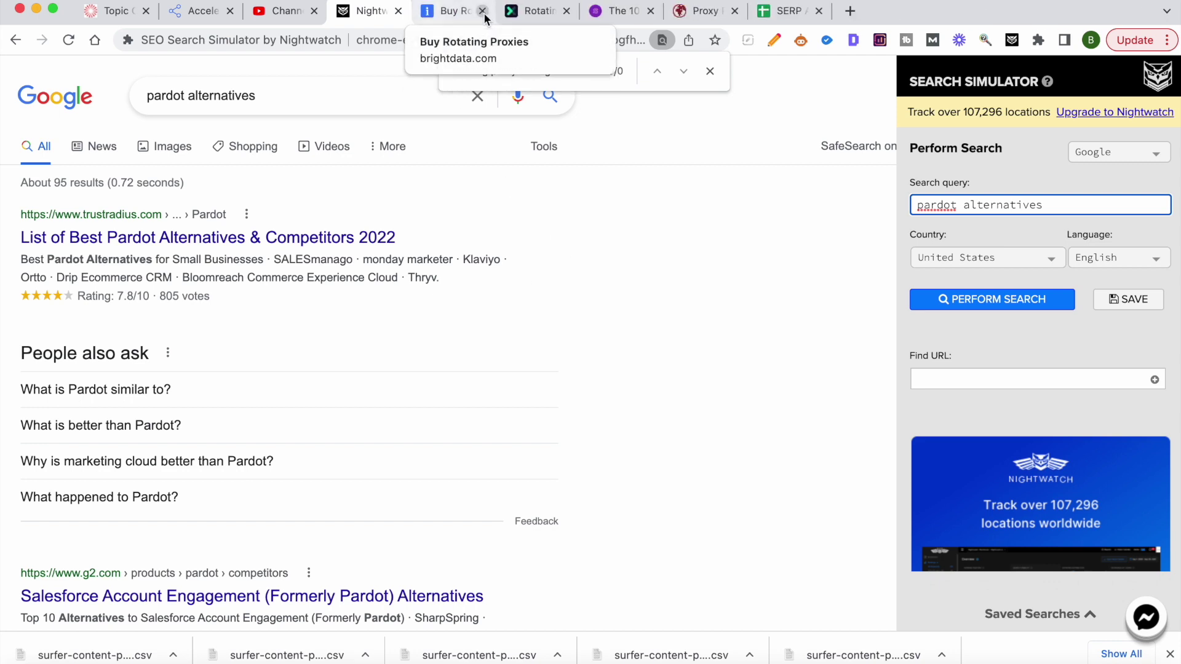
pyautogui.click(484, 13)
pyautogui.click(485, 14)
pyautogui.click(485, 13)
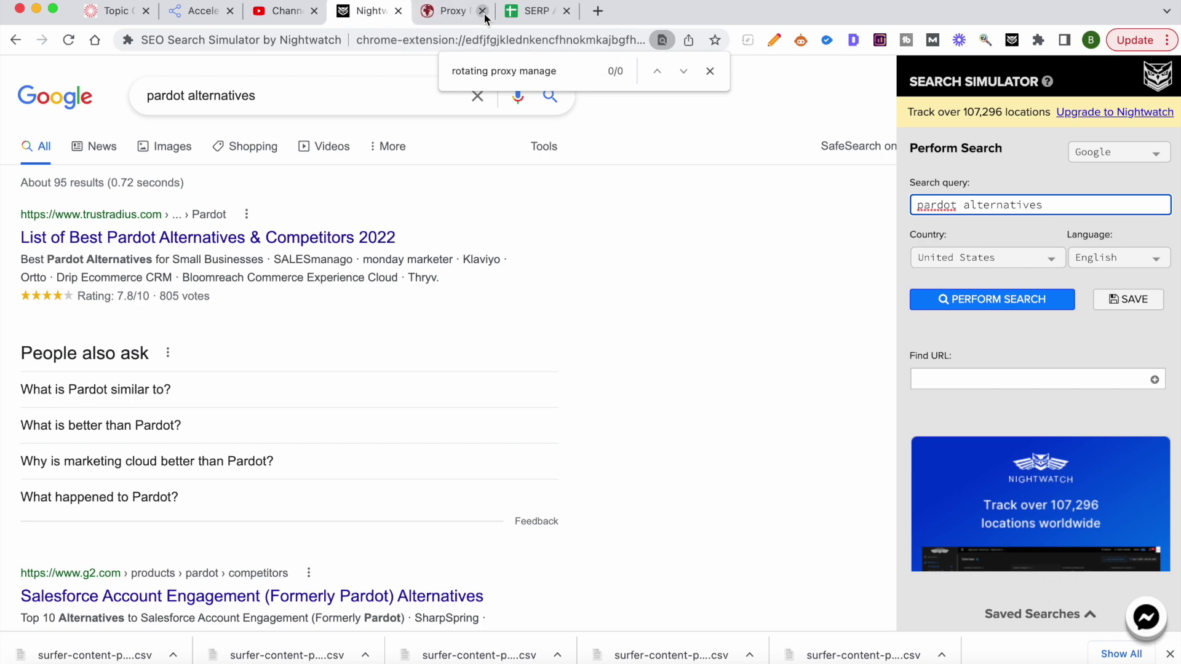
# Switch to the SERP Analysis spreadsheet and add a second sheet
pyautogui.click(533, 11)
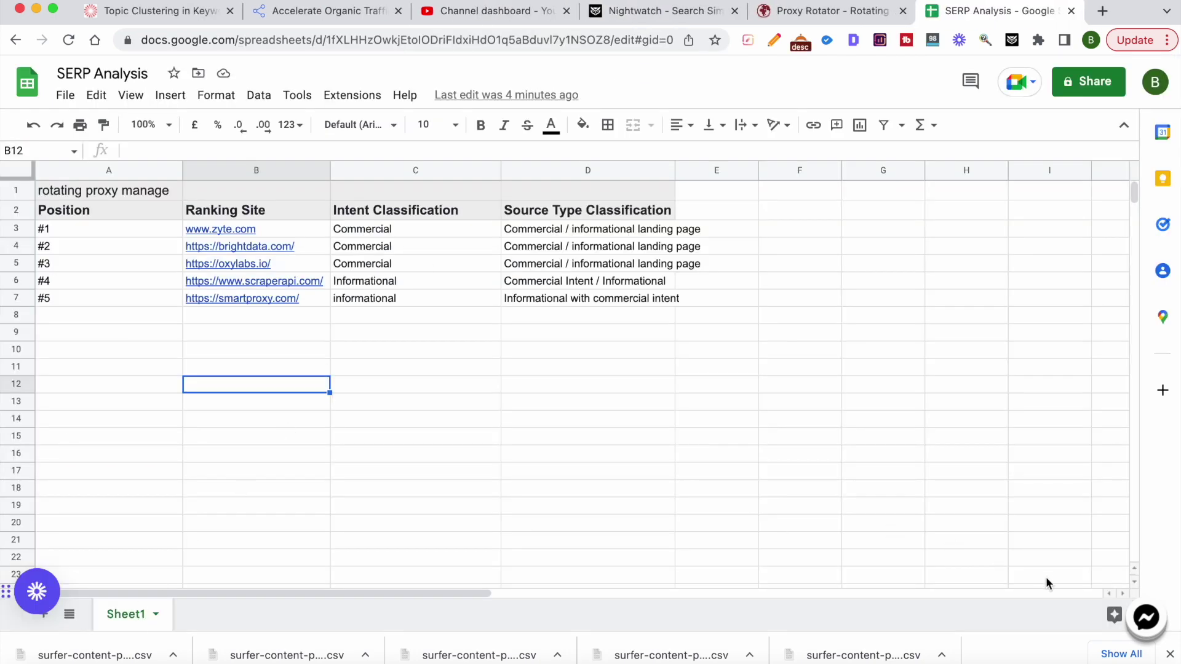
pyautogui.click(1108, 616)
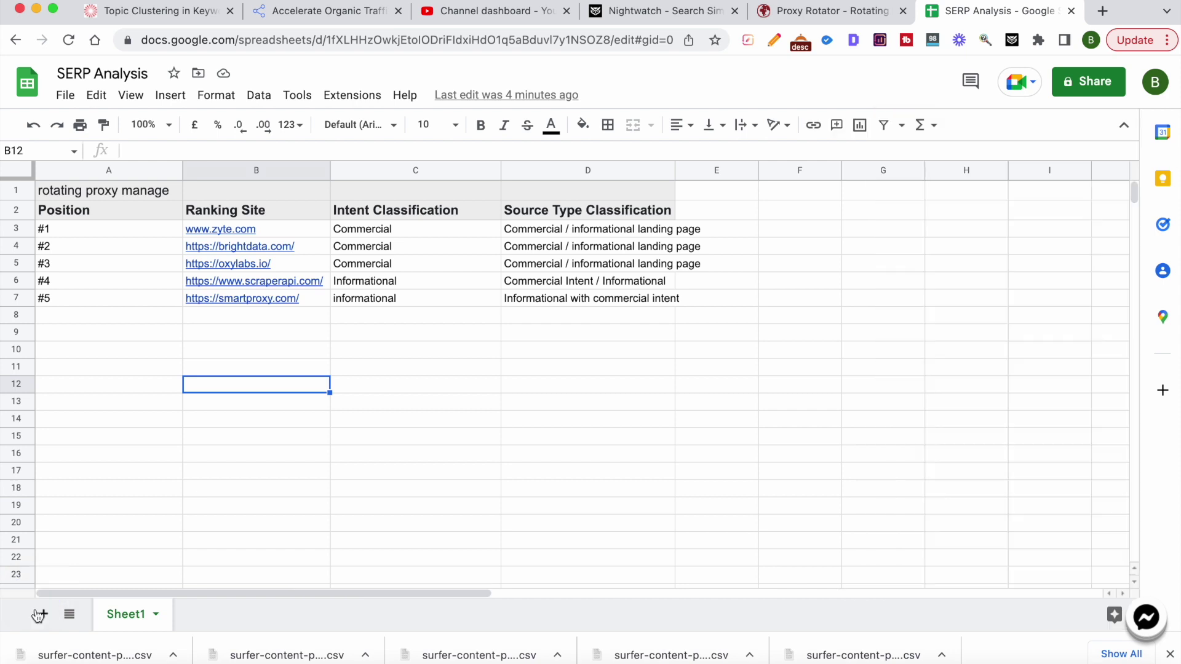
pyautogui.click(40, 614)
# Copy the header row A2:D2 from Sheet1 into row 2 of Sheet2
pyautogui.click(123, 614)
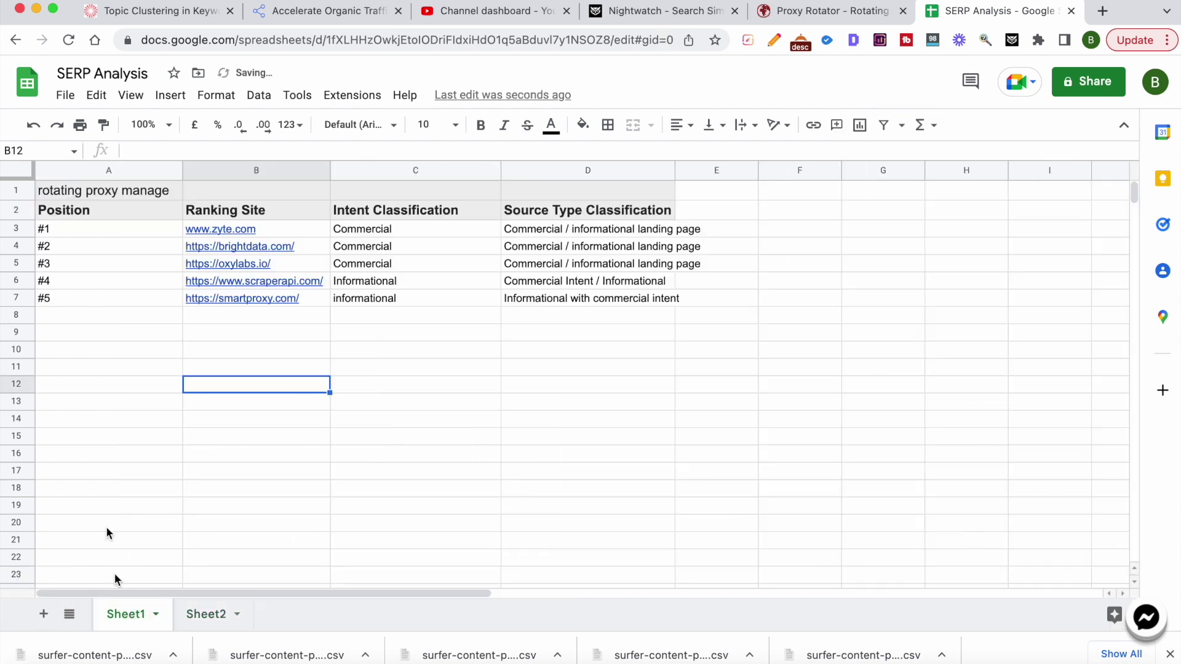
pyautogui.moveTo(77, 208); pyautogui.dragTo(625, 211)
pyautogui.hotkey('ctrl', 'c')
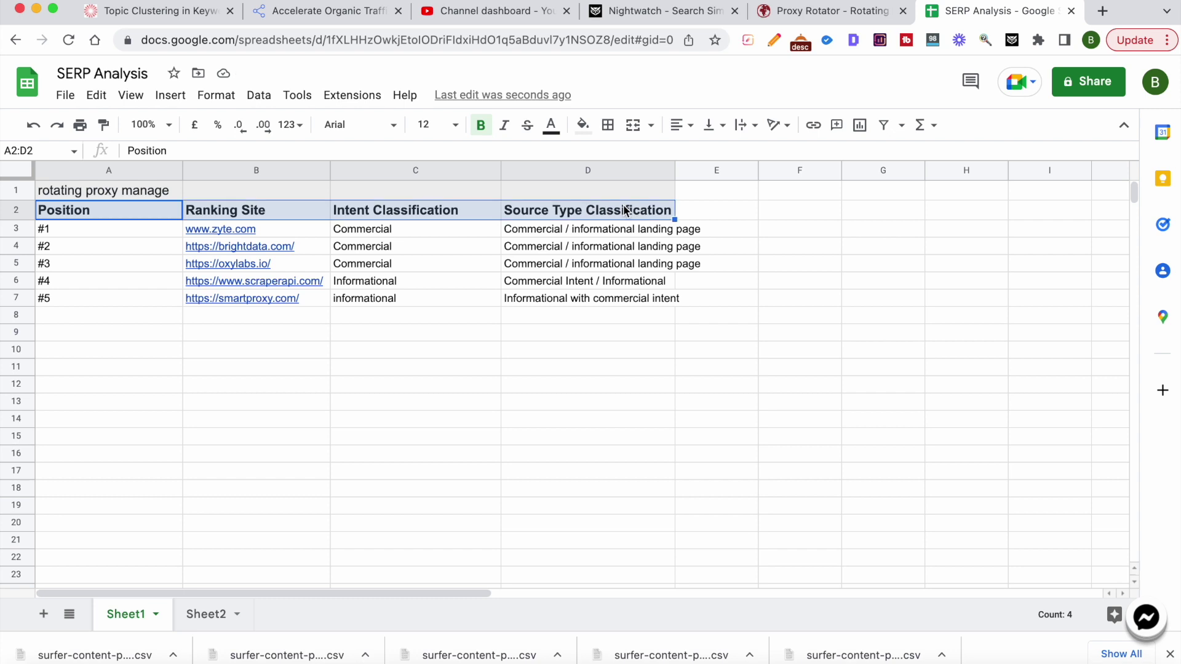
pyautogui.click(211, 615)
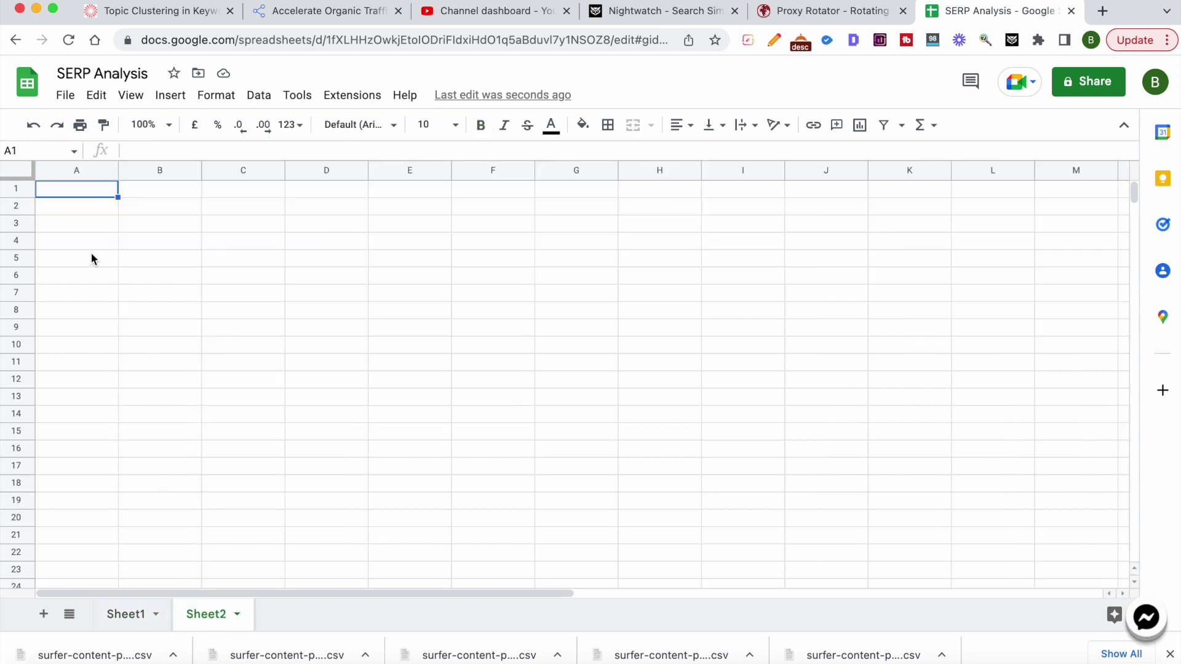
pyautogui.click(78, 211)
pyautogui.moveTo(86, 211); pyautogui.dragTo(360, 206)
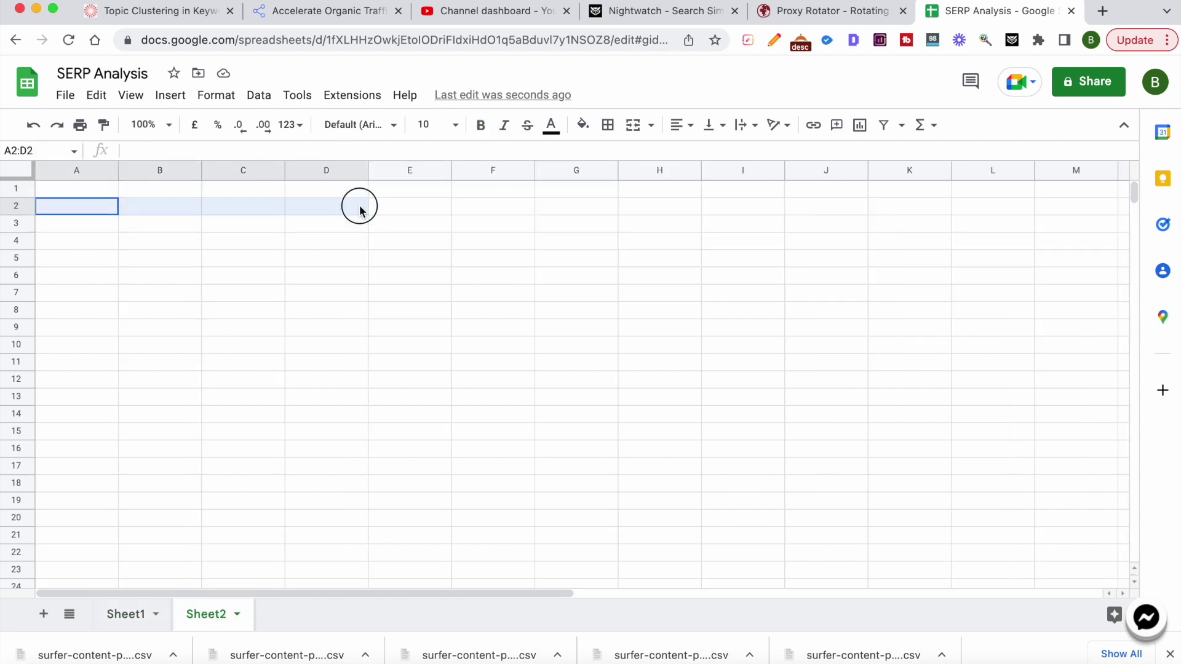
pyautogui.hotkey('ctrl', 'v')
pyautogui.click(62, 227)
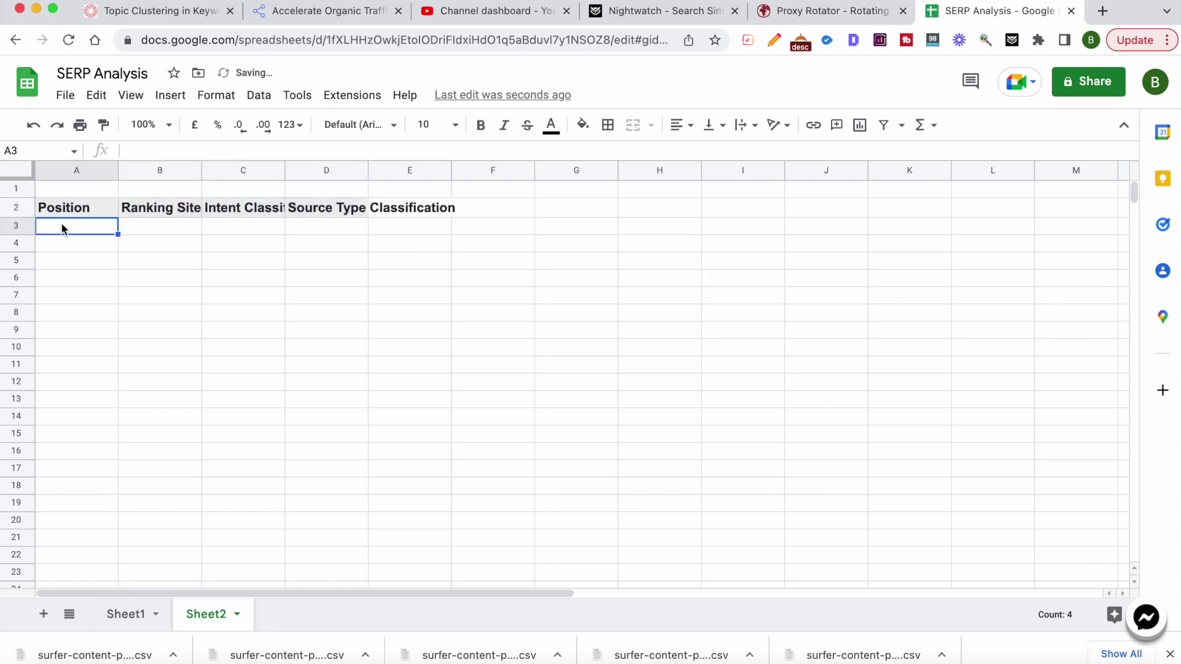
# Widen the Ranking Site, Intent Classification and Source Type Classification columns so their headings fit
pyautogui.click(194, 172)
pyautogui.click(132, 253)
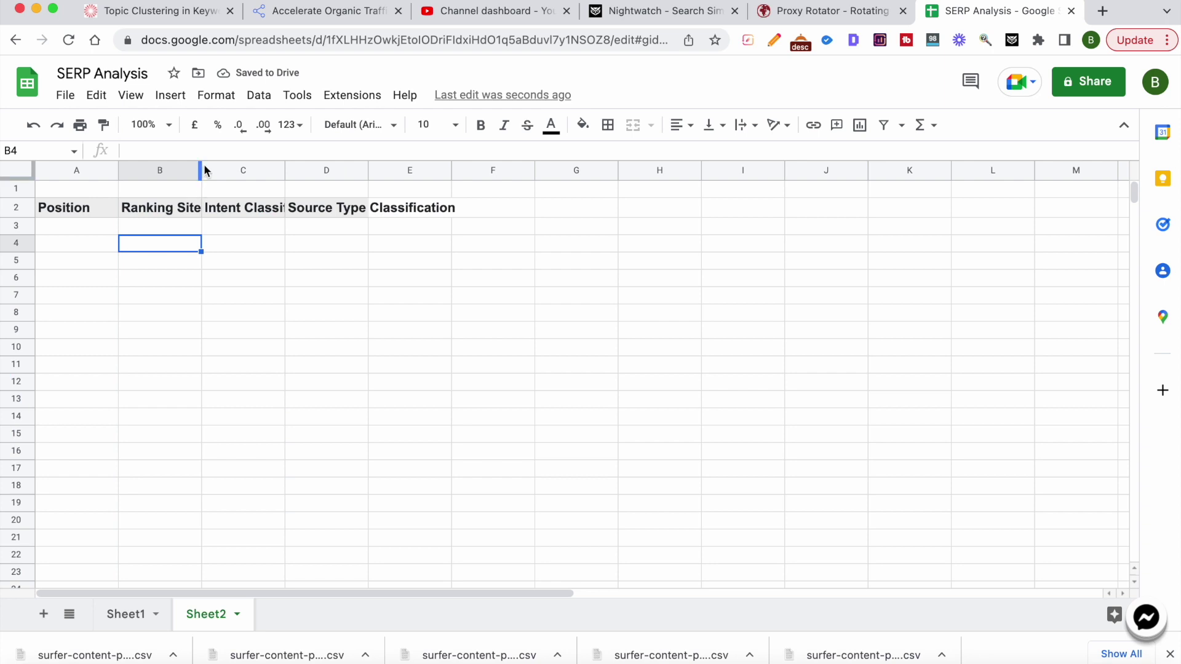
pyautogui.moveTo(201, 171); pyautogui.dragTo(242, 172)
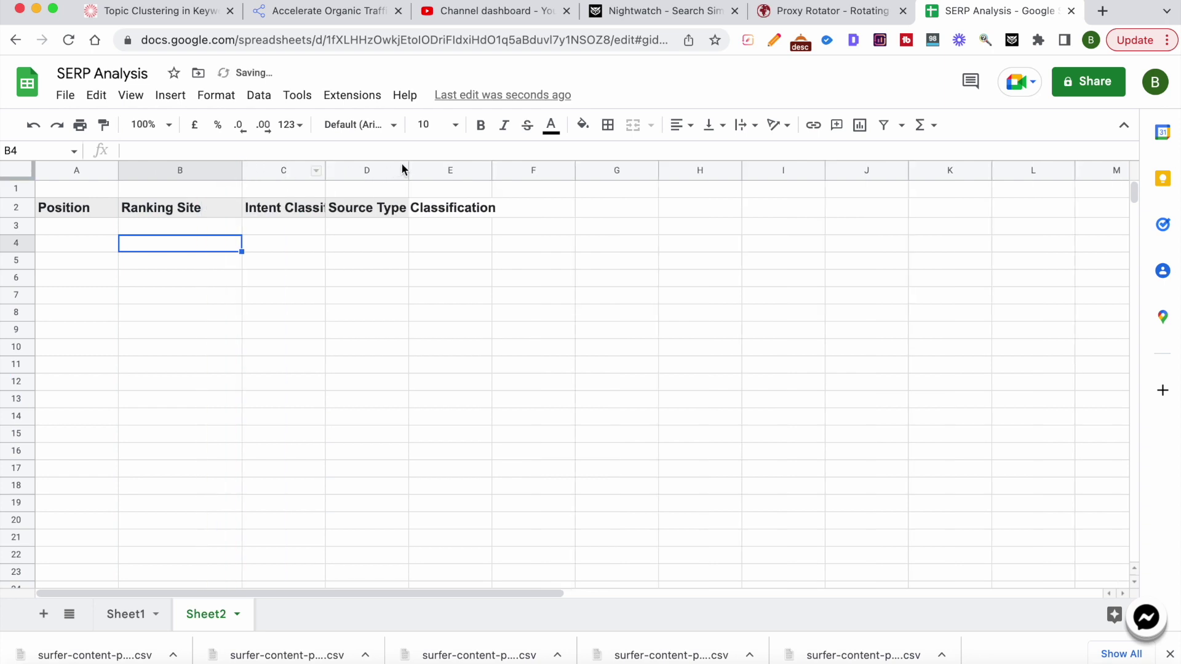
pyautogui.moveTo(408, 166); pyautogui.dragTo(508, 166)
pyautogui.moveTo(324, 166); pyautogui.dragTo(445, 166)
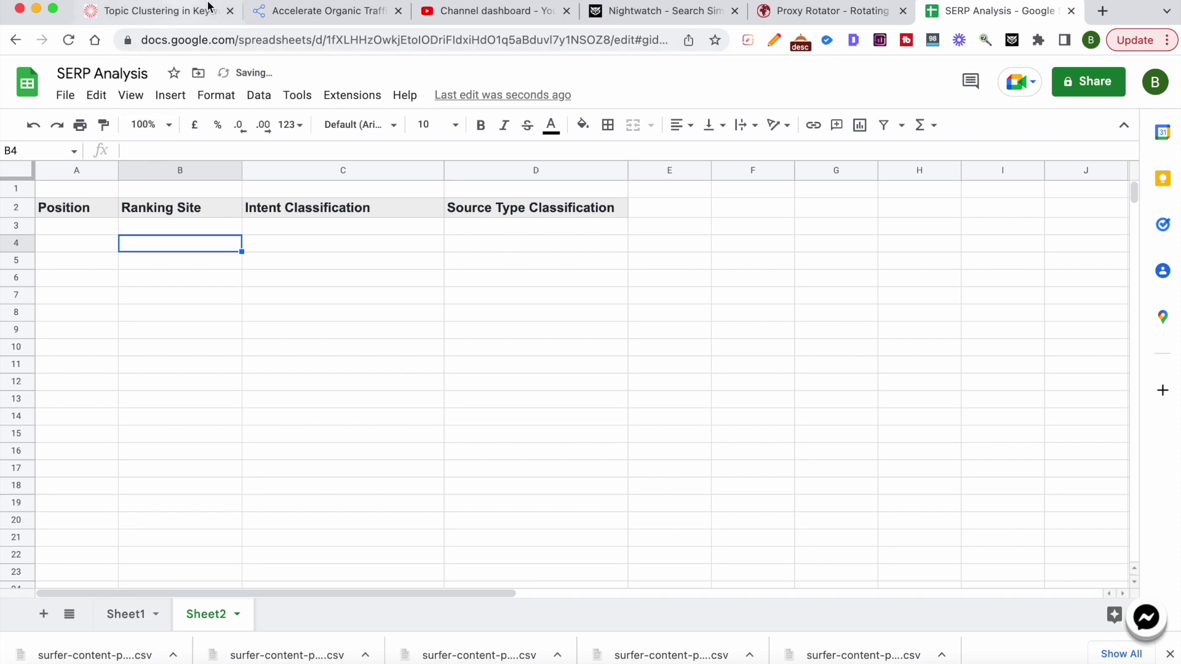
# Open the TrustRadius result from the "pardot alternatives" search in a new tab and copy its domain address
pyautogui.click(640, 12)
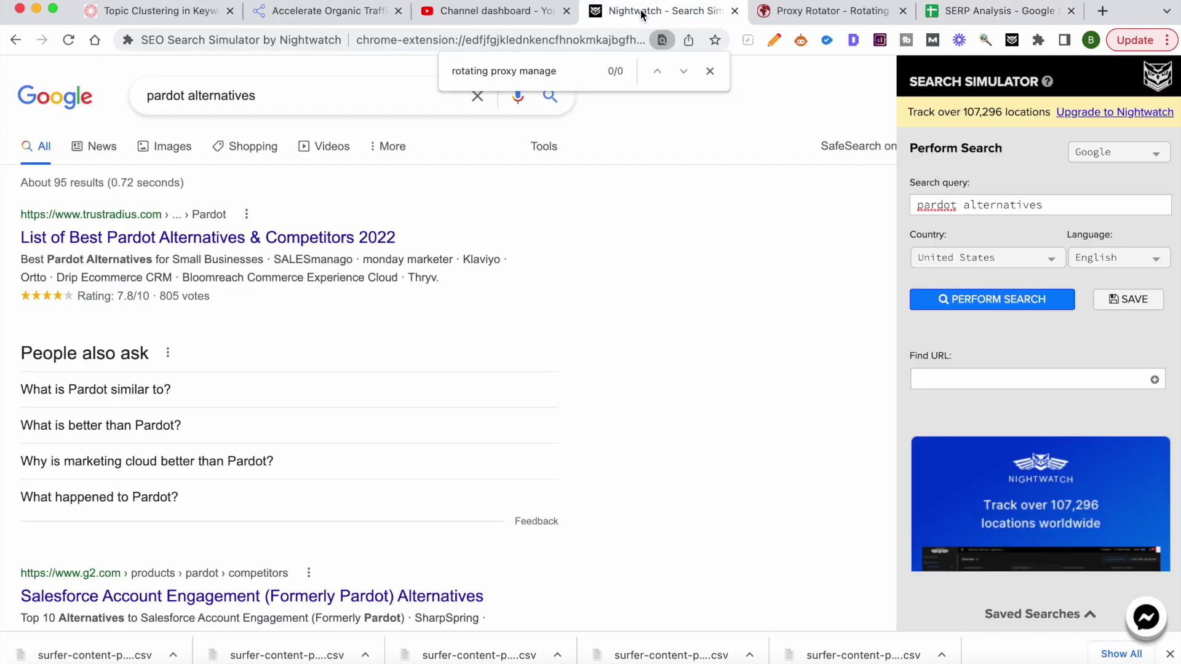
pyautogui.scroll(-1, 610, 254)
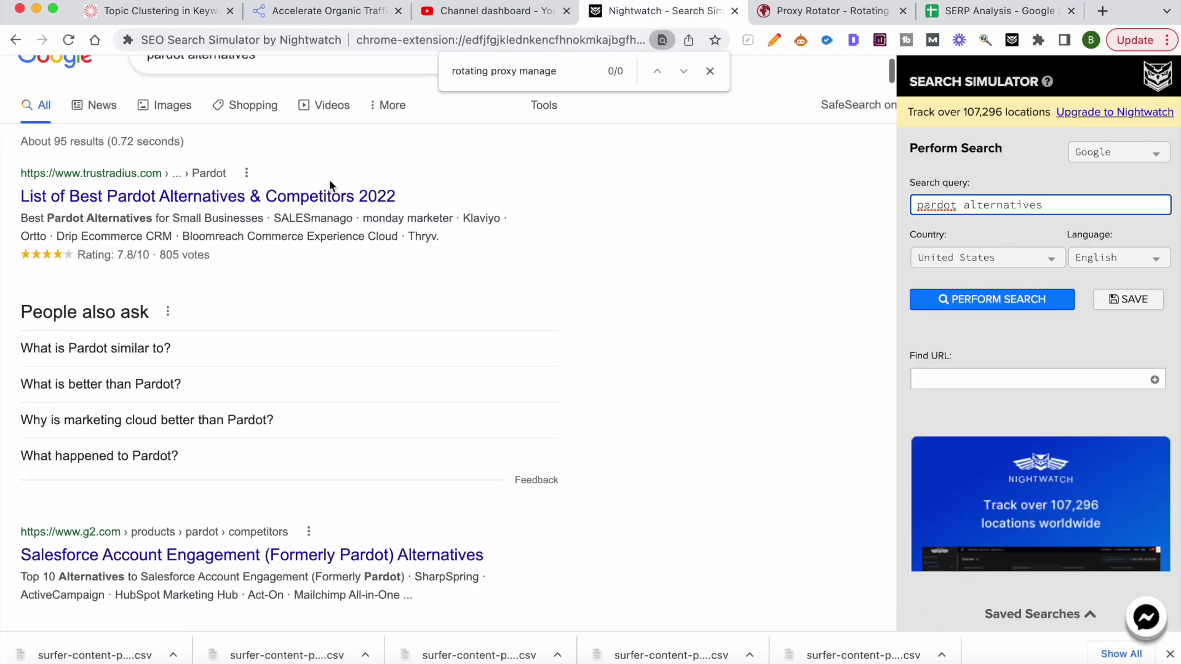
pyautogui.rightClick(265, 197)
pyautogui.click(301, 201)
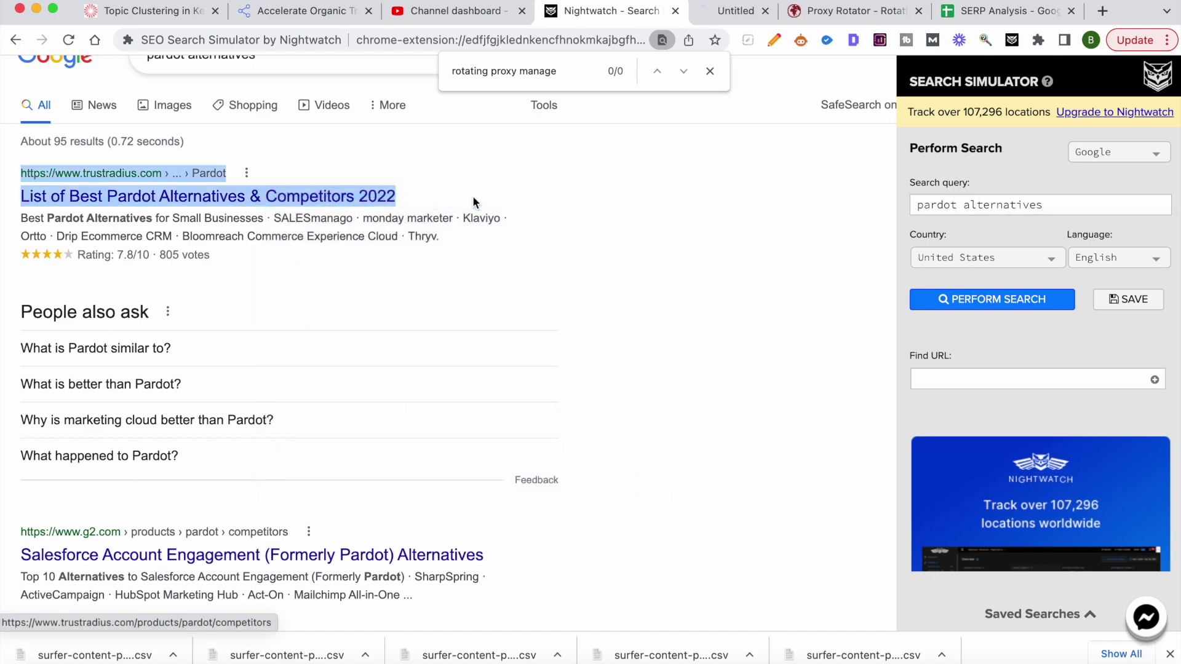
pyautogui.scroll(-5, 474, 200)
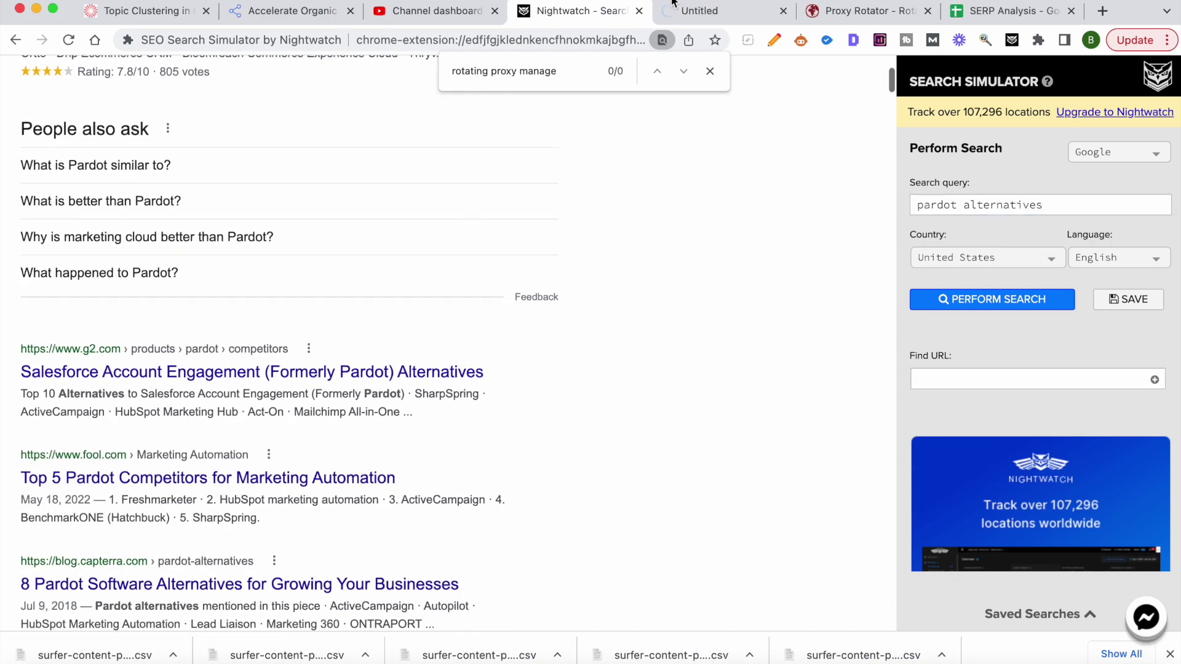
pyautogui.click(702, 13)
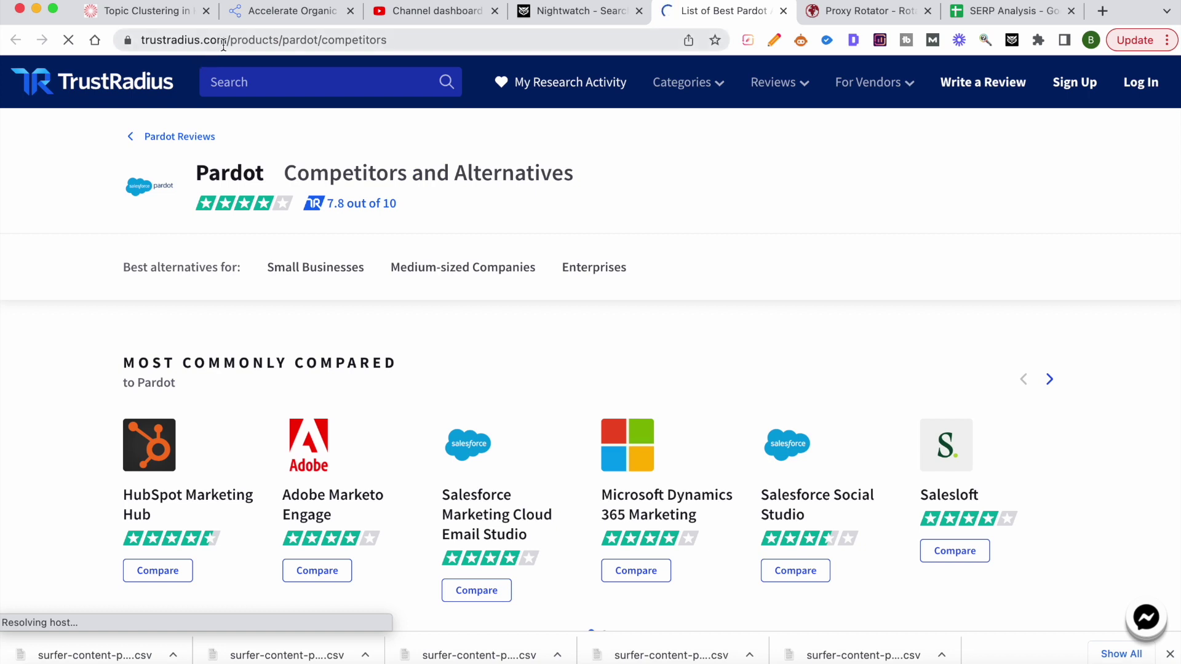
pyautogui.moveTo(232, 40); pyautogui.dragTo(124, 39)
pyautogui.press('super+c')
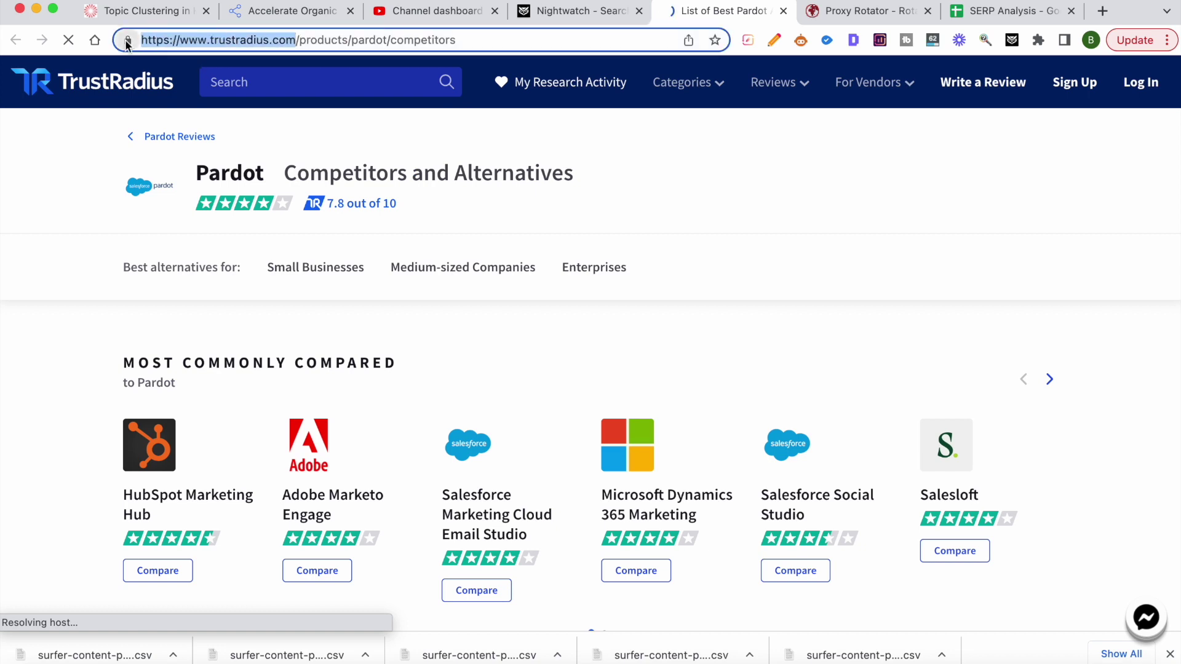
# Examine the TrustRadius page's most commonly compared products and its entries for Pardot alternatives
pyautogui.scroll(-5, 59, 285)
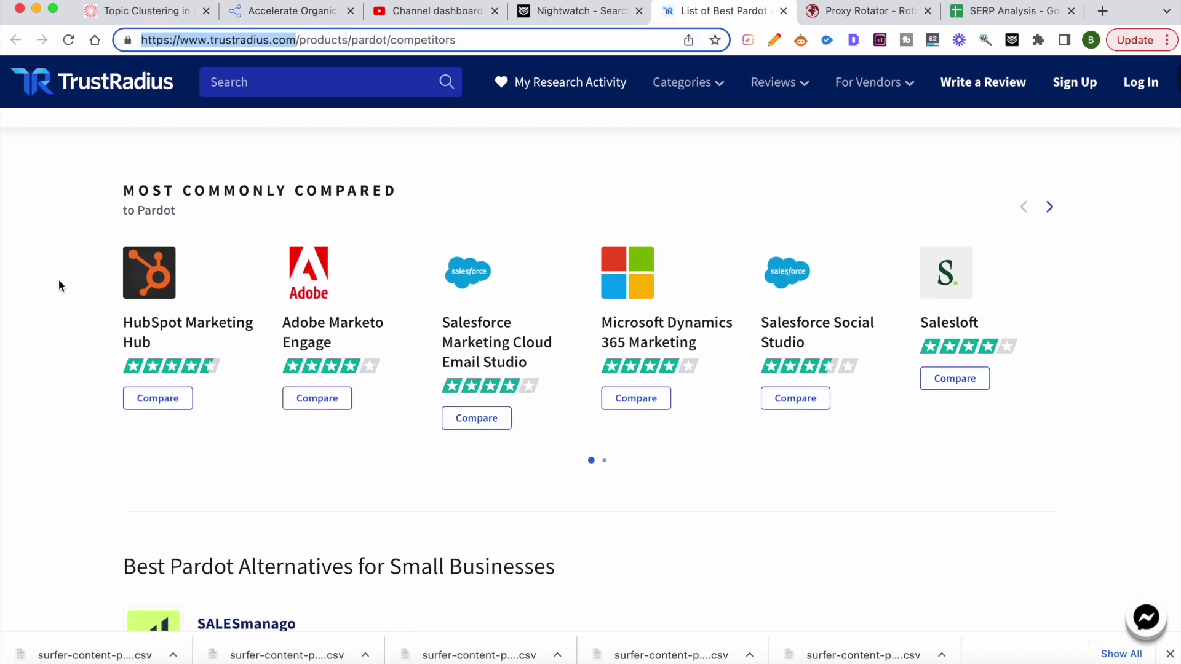
pyautogui.scroll(-10, 59, 285)
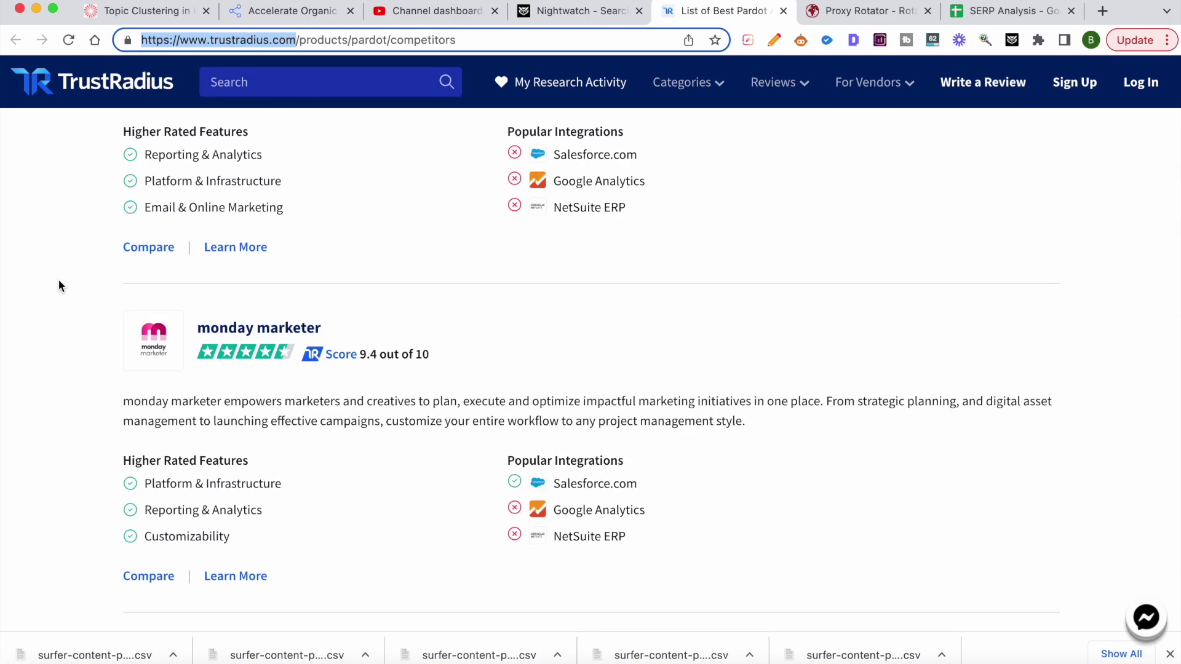
pyautogui.scroll(-4, 57, 285)
pyautogui.scroll(-5, 58, 285)
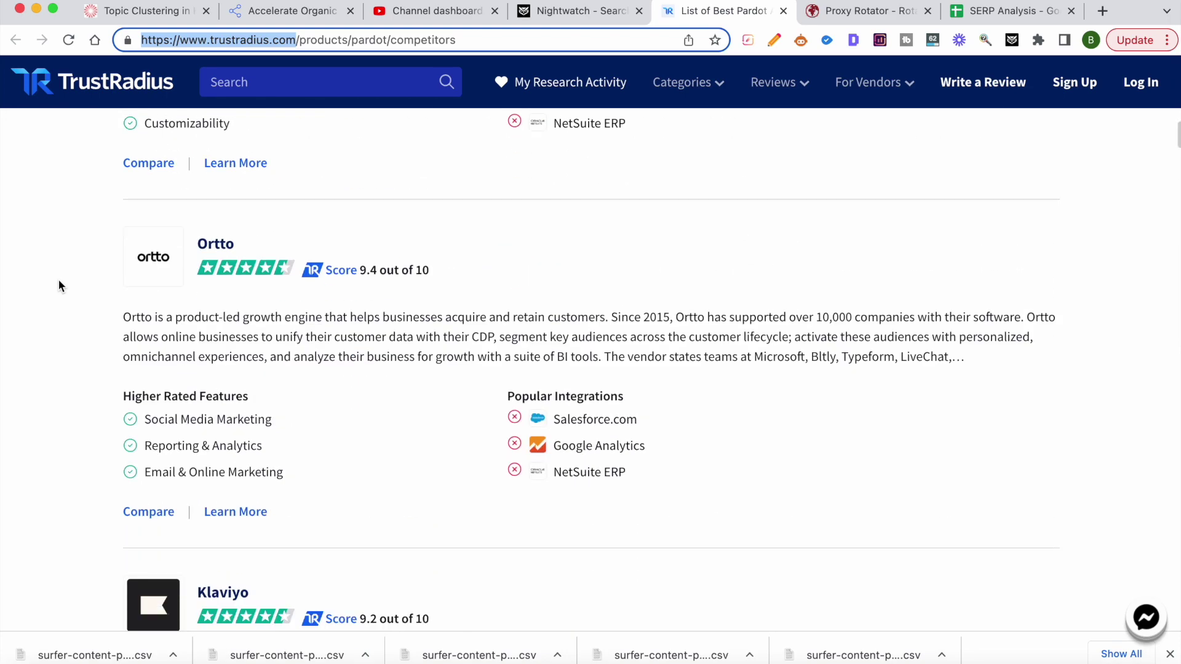
pyautogui.scroll(-18, 59, 285)
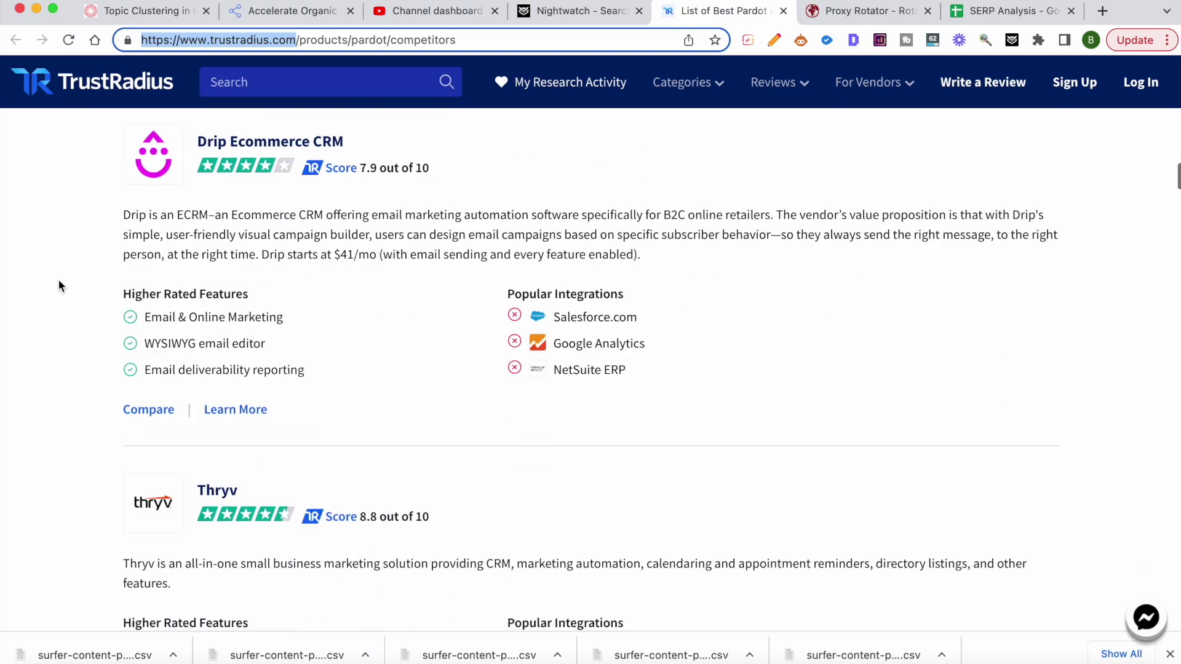
pyautogui.scroll(-18, 58, 285)
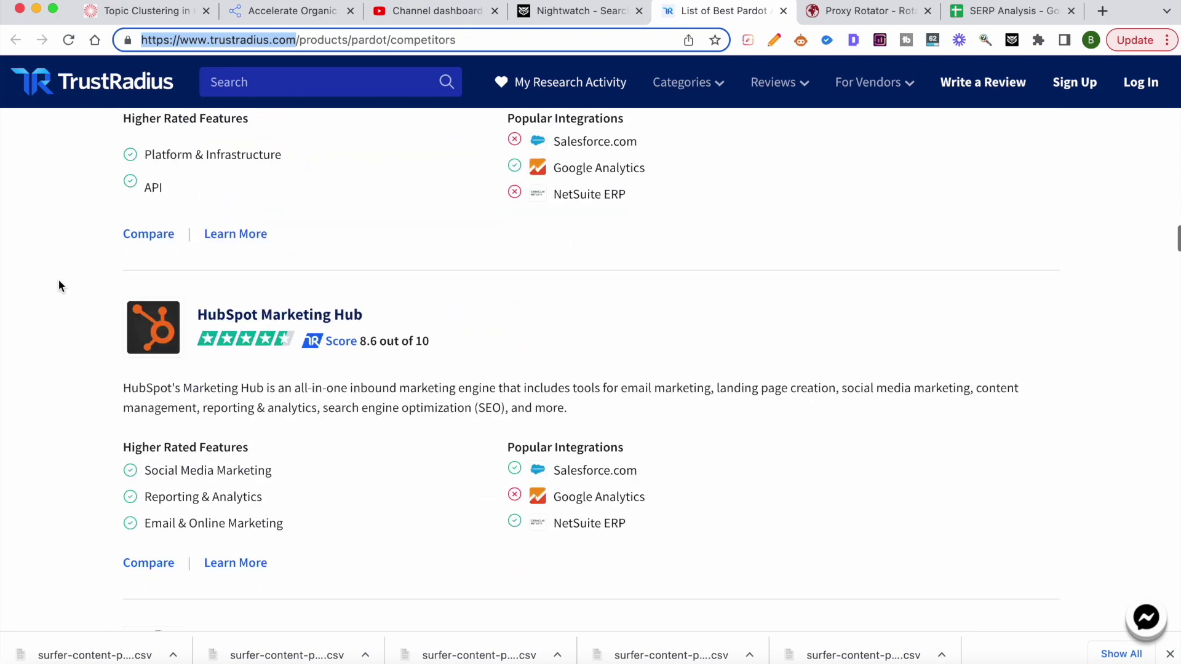
pyautogui.scroll(20, 81, 241)
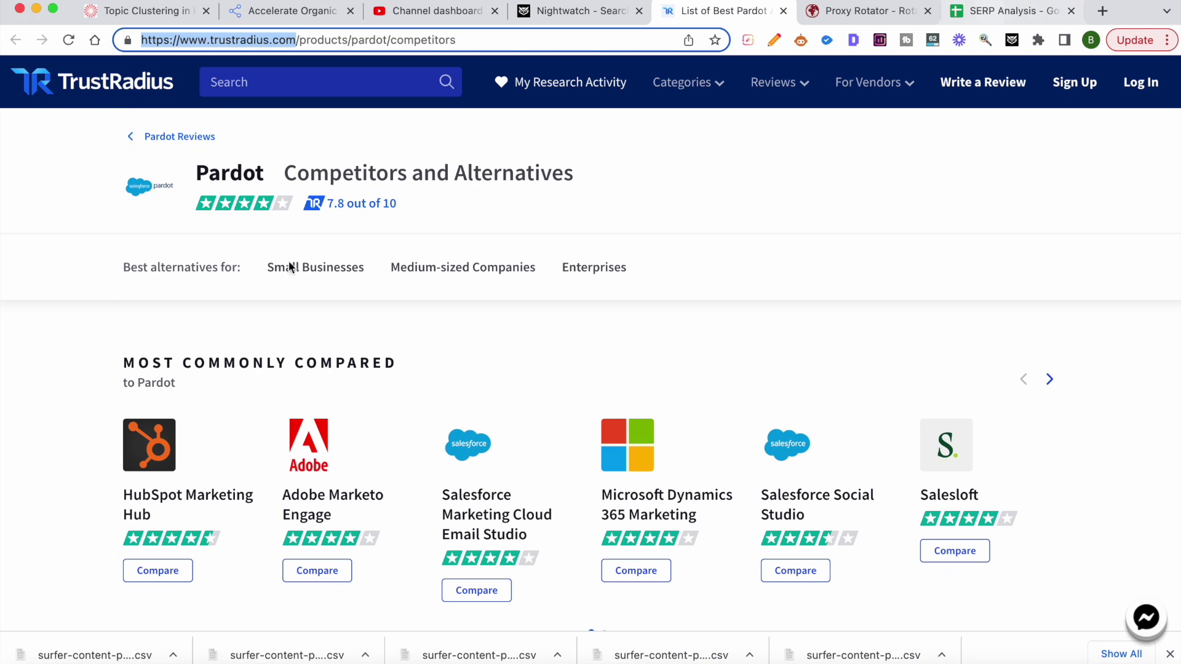
pyautogui.press('super+7')
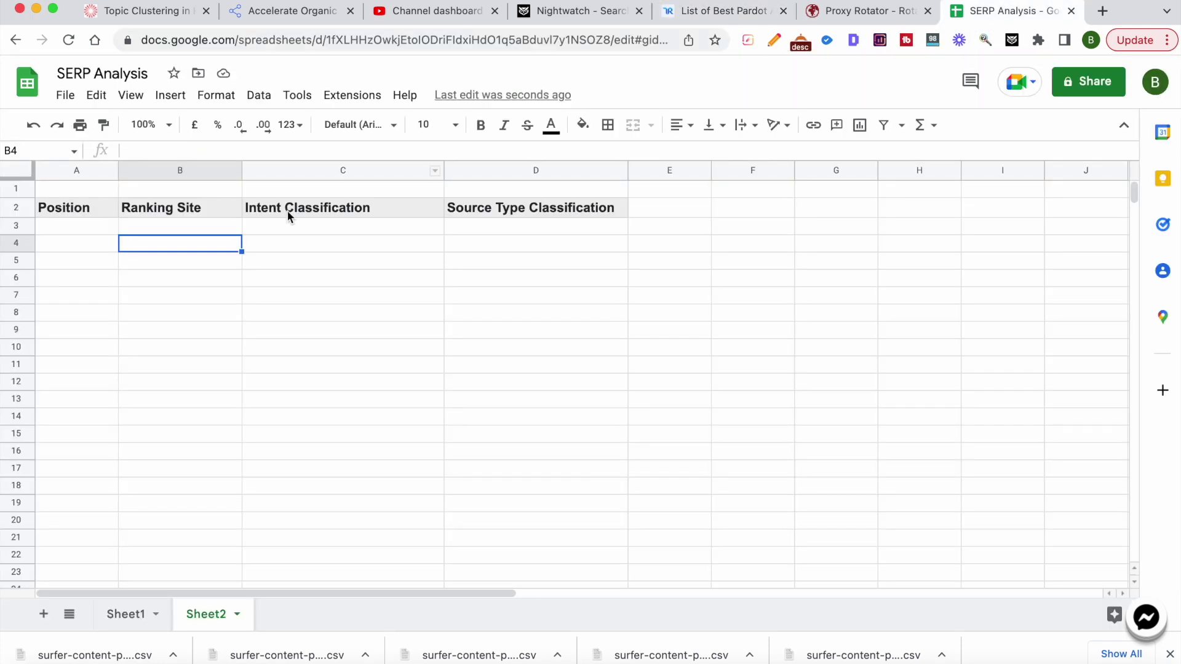
pyautogui.click(98, 227)
pyautogui.write('1')
pyautogui.click(199, 229)
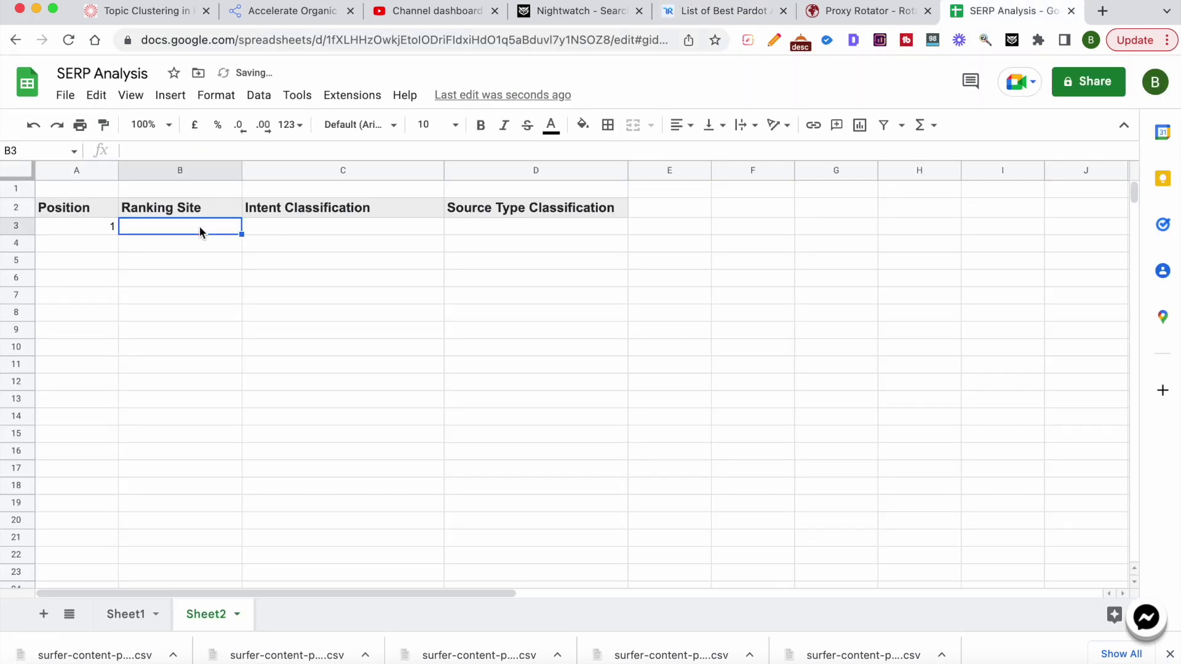
pyautogui.press('super+v')
pyautogui.click(340, 212)
pyautogui.click(388, 225)
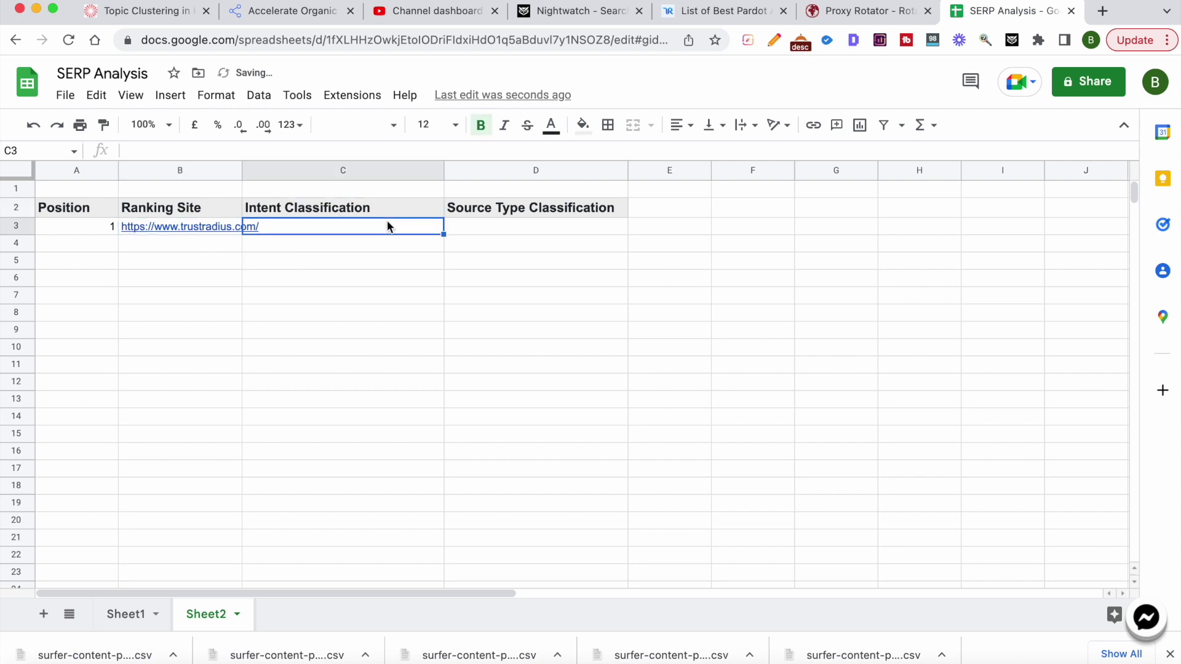
pyautogui.write('commercial')
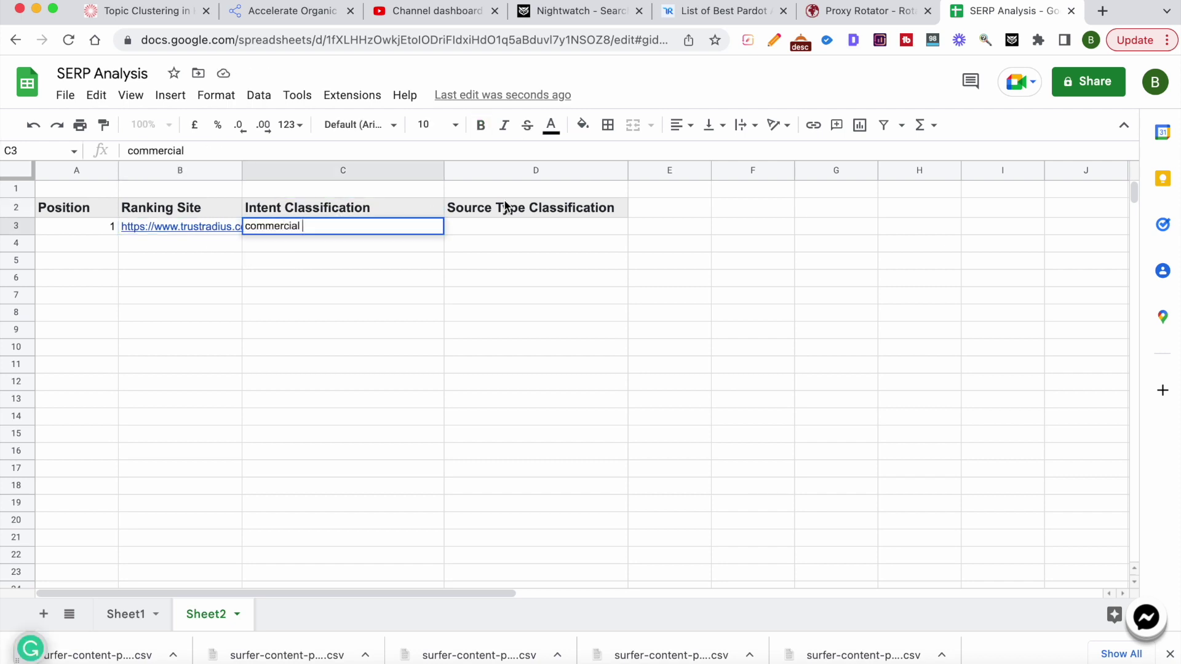
# Classify TrustRadius's source type in row 3 as "Aggregator / review"
pyautogui.click(567, 231)
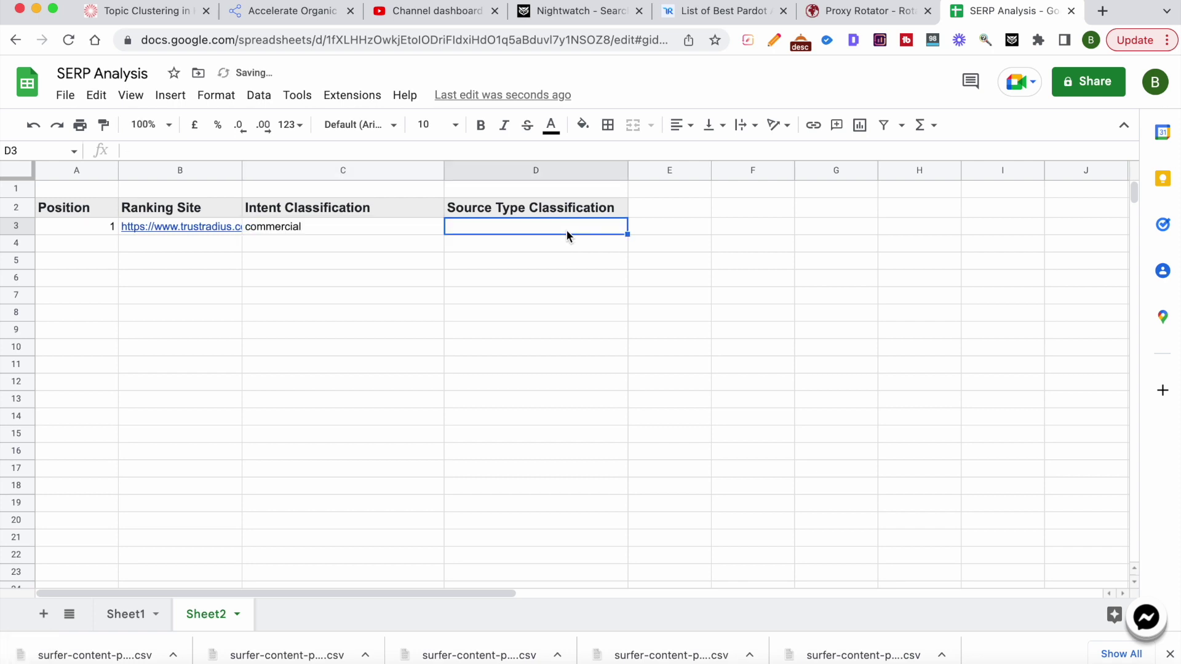
pyautogui.write('Ag')
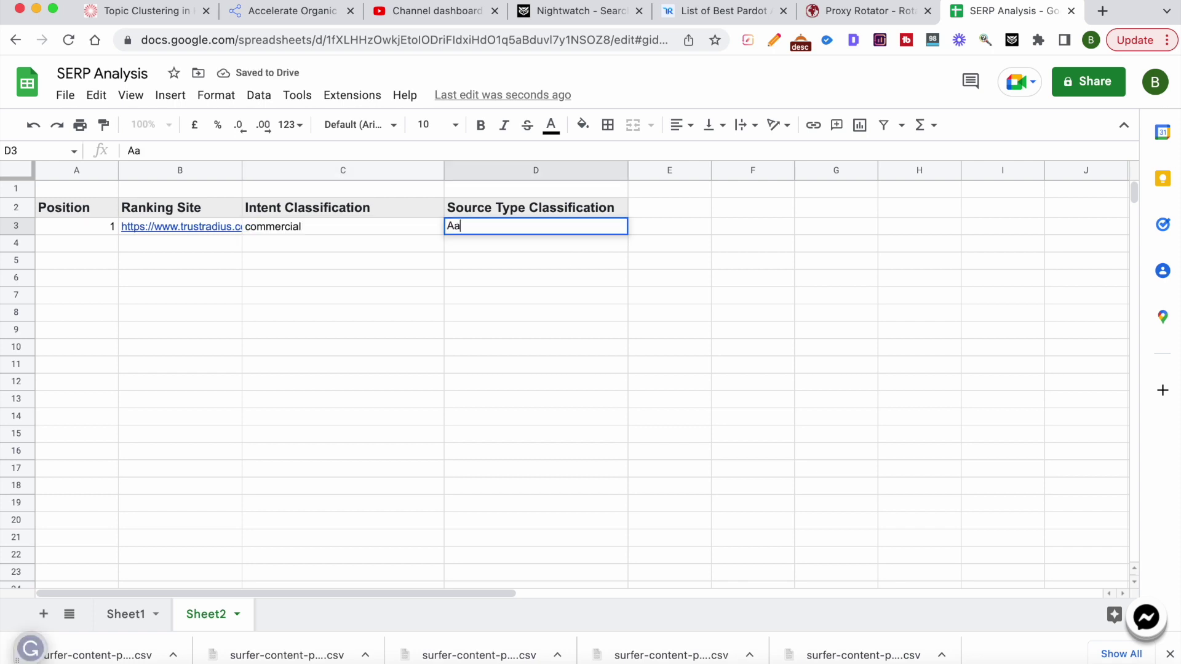
pyautogui.press('BackSpace')
pyautogui.write('ggregat')
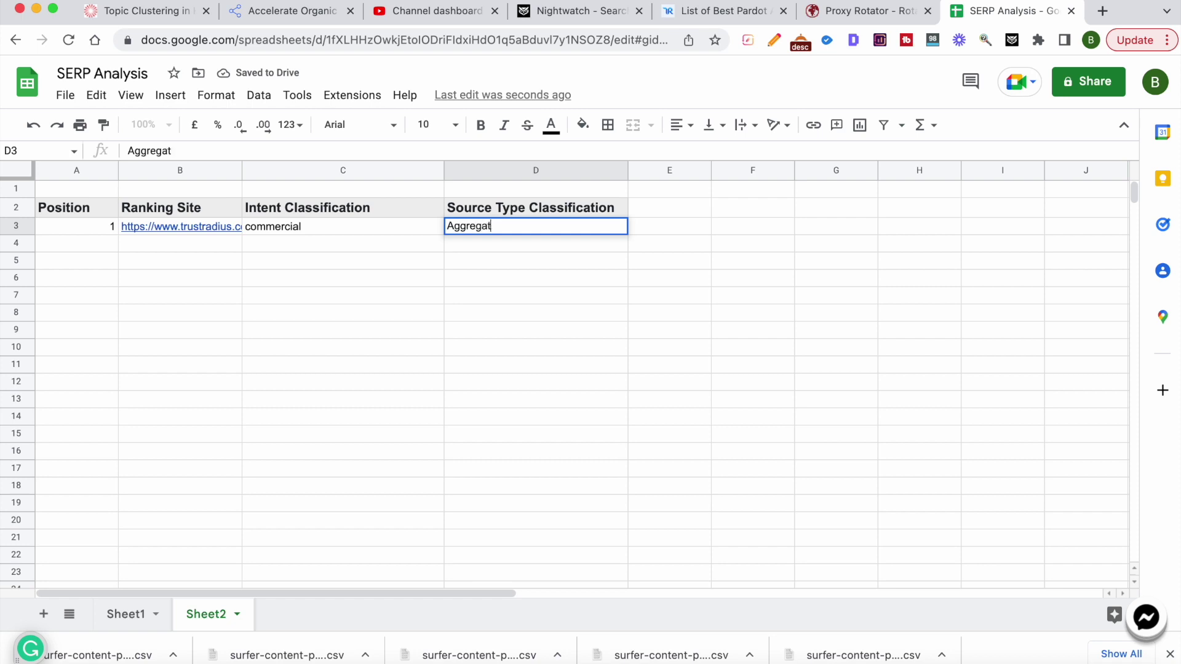
pyautogui.write('or / review')
pyautogui.press('Return')
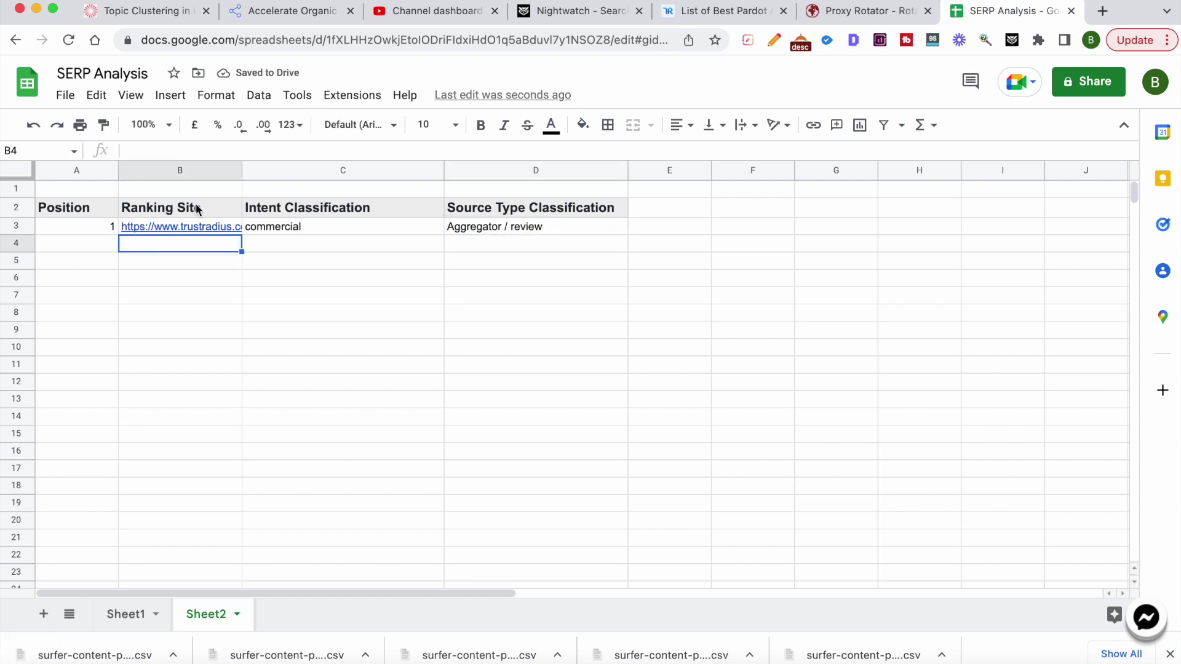
# Widen the Ranking Site column so the full TrustRadius address fits
pyautogui.click(244, 172)
pyautogui.rightClick(244, 172)
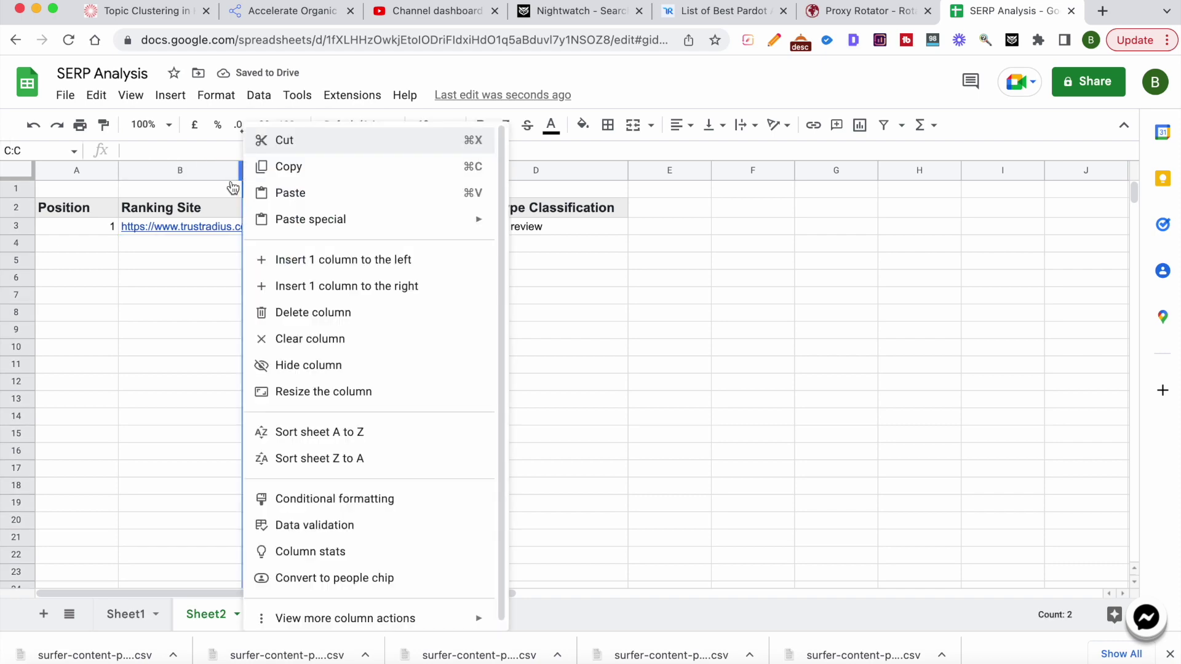
pyautogui.click(216, 311)
pyautogui.moveTo(242, 168); pyautogui.dragTo(319, 169)
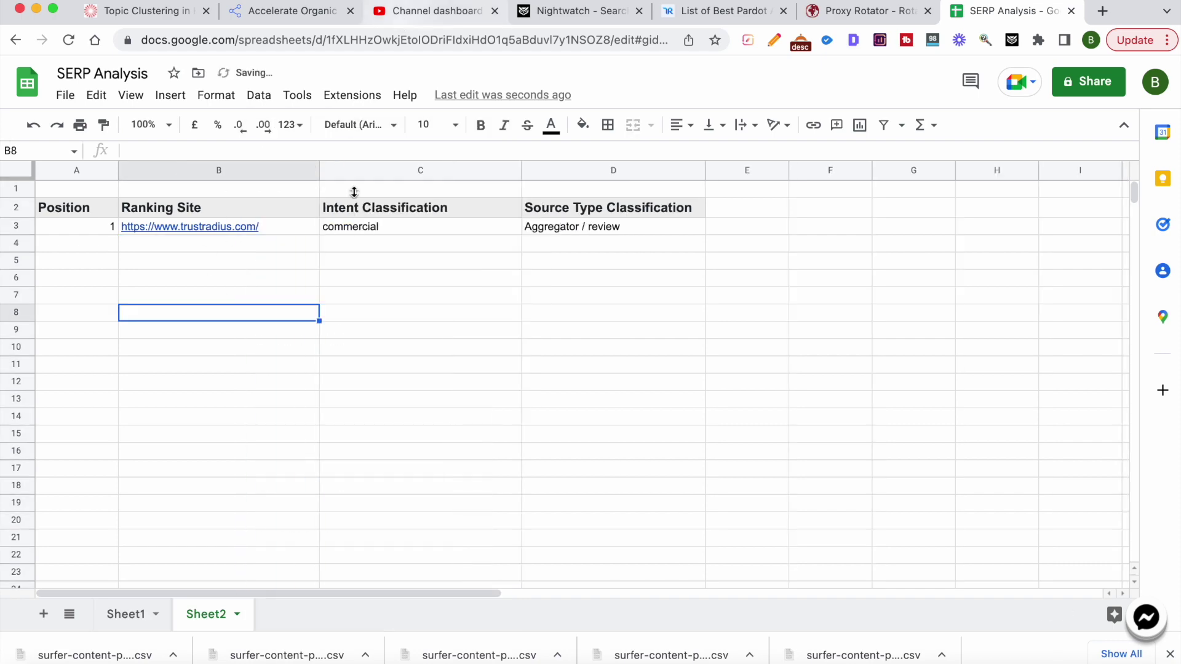
# Close the TrustRadius and Proxy Rotator pages, keeping the "pardot alternatives" search results open
pyautogui.click(554, 13)
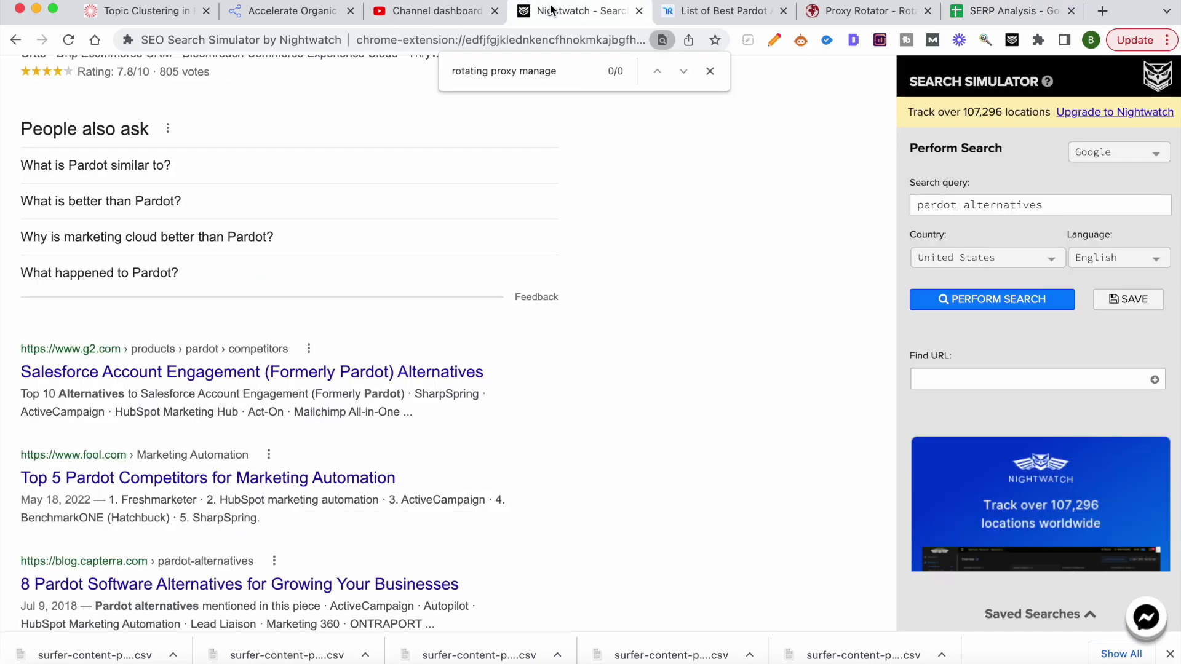
pyautogui.click(667, 13)
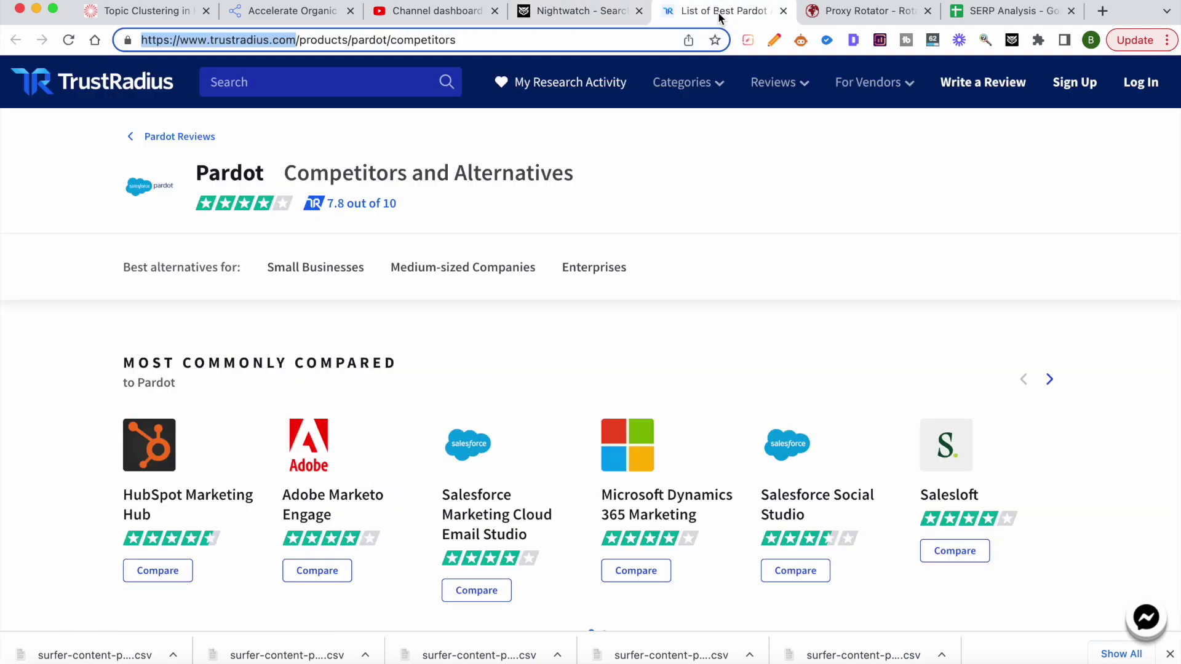
pyautogui.click(783, 11)
pyautogui.click(615, 13)
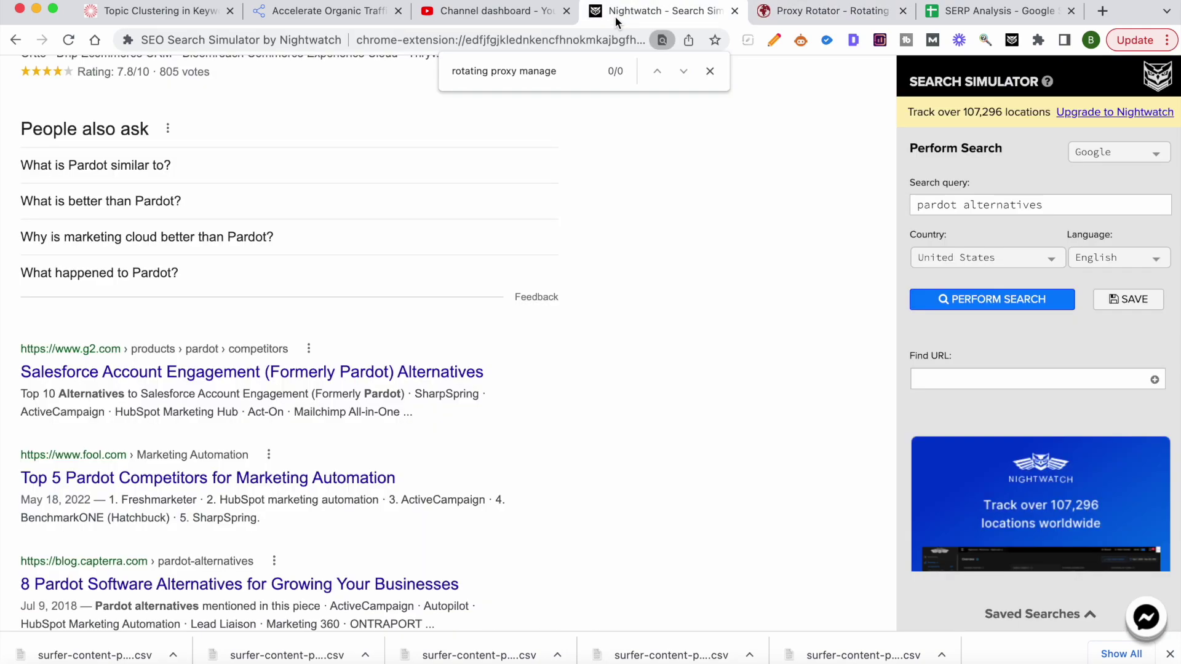
pyautogui.click(903, 11)
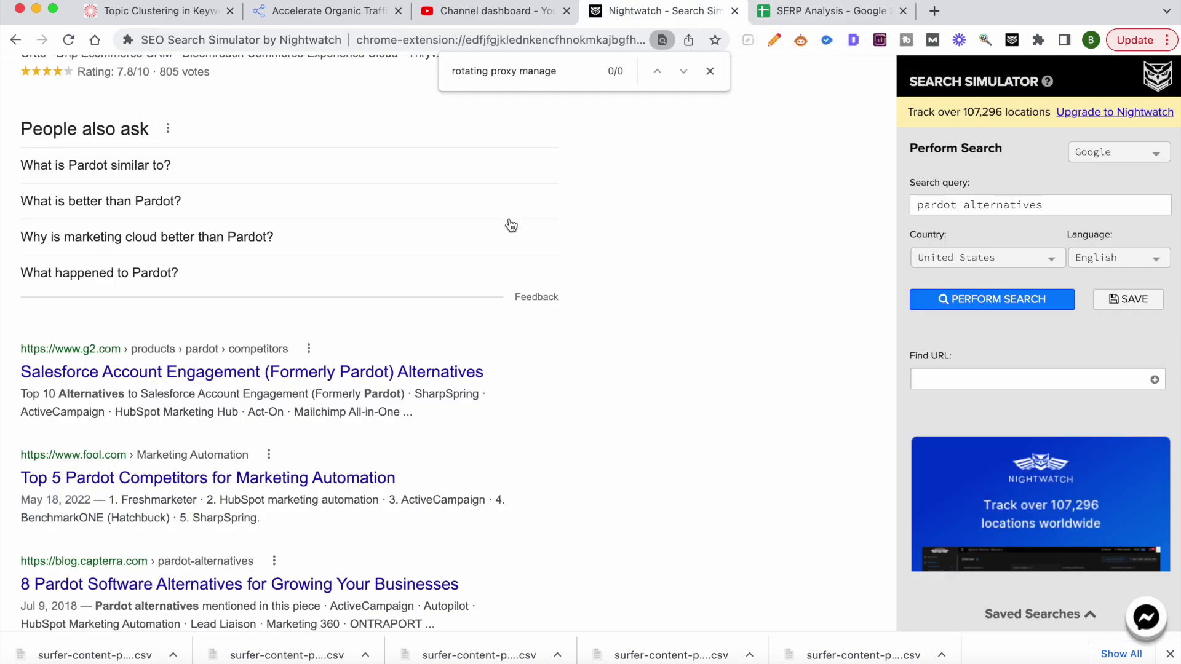
# Open the G2 and fool.com results from the "pardot alternatives" search in new tabs
pyautogui.scroll(-2, 371, 253)
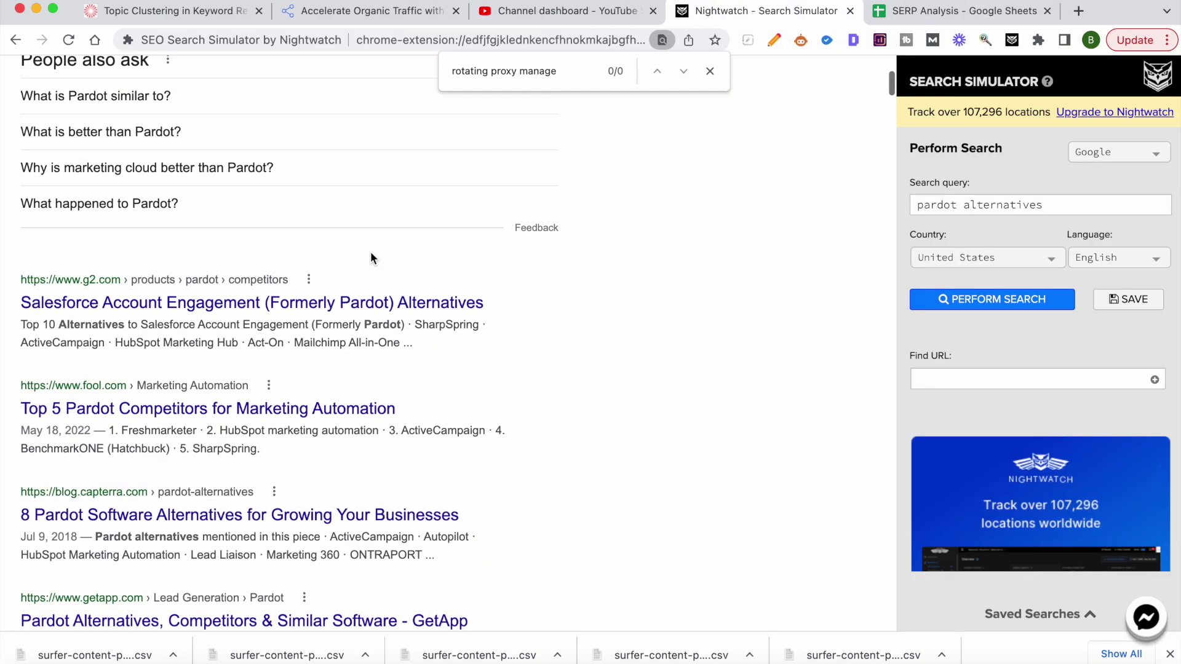
pyautogui.rightClick(172, 304)
pyautogui.click(193, 310)
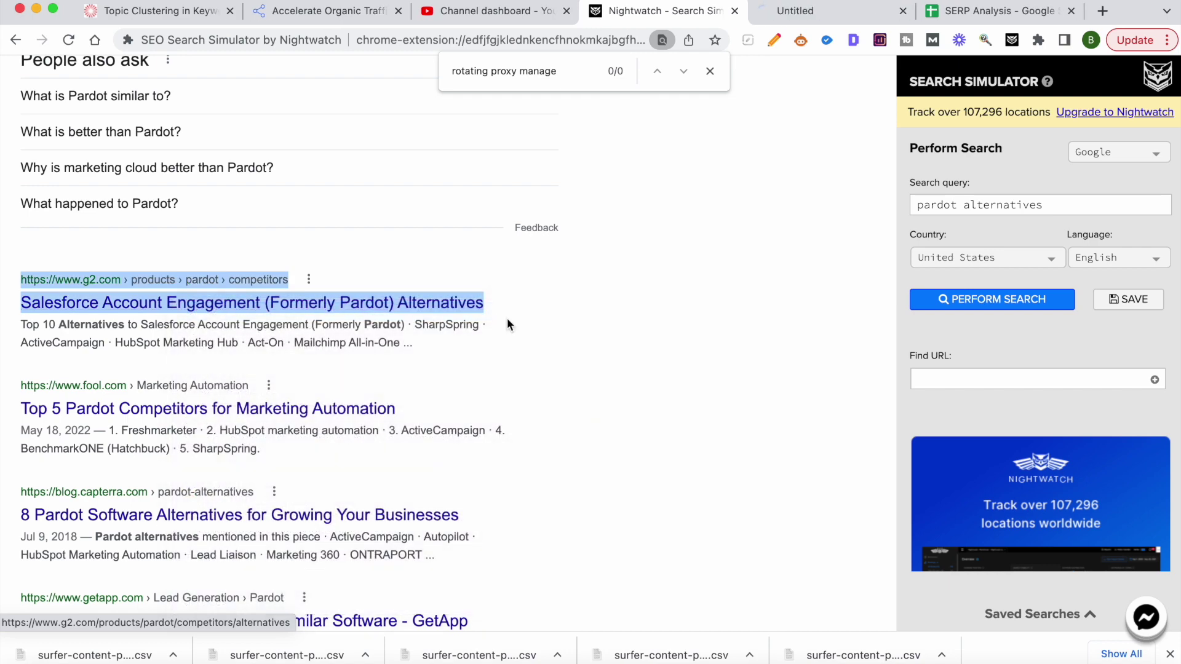
pyautogui.scroll(-2, 507, 319)
pyautogui.rightClick(229, 329)
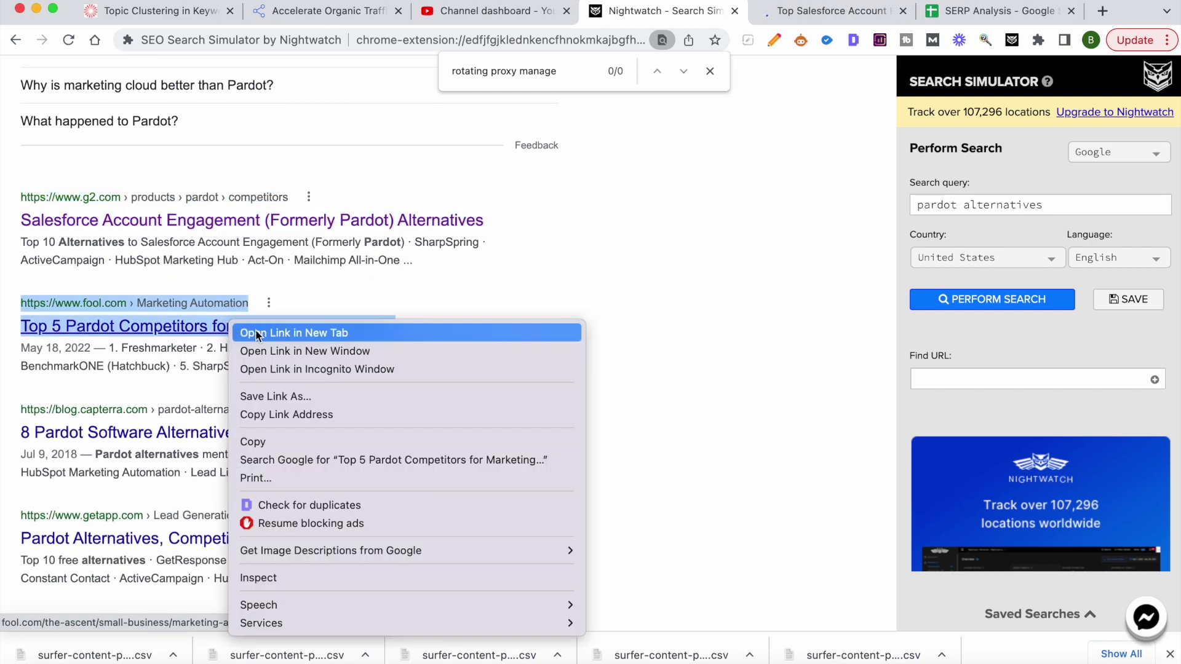
pyautogui.click(265, 335)
# Examine the G2 page's list of top 10 alternatives and competitors to Salesforce Account Engagement (formerly Pardot)
pyautogui.click(718, 15)
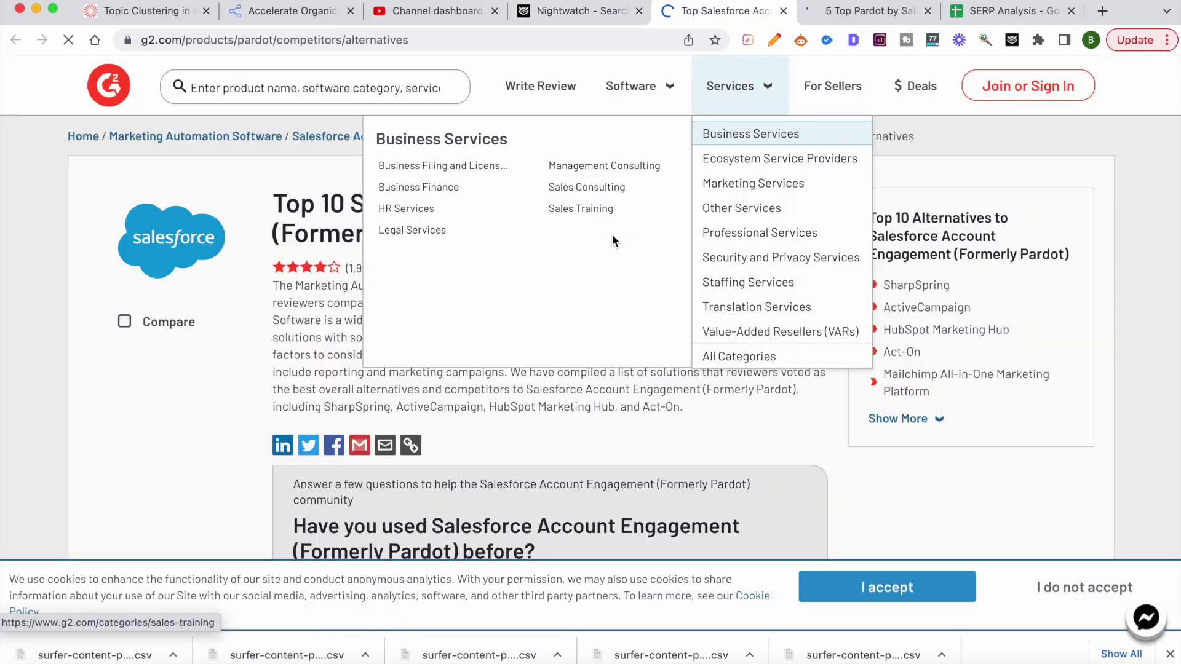
pyautogui.scroll(-12, 46, 294)
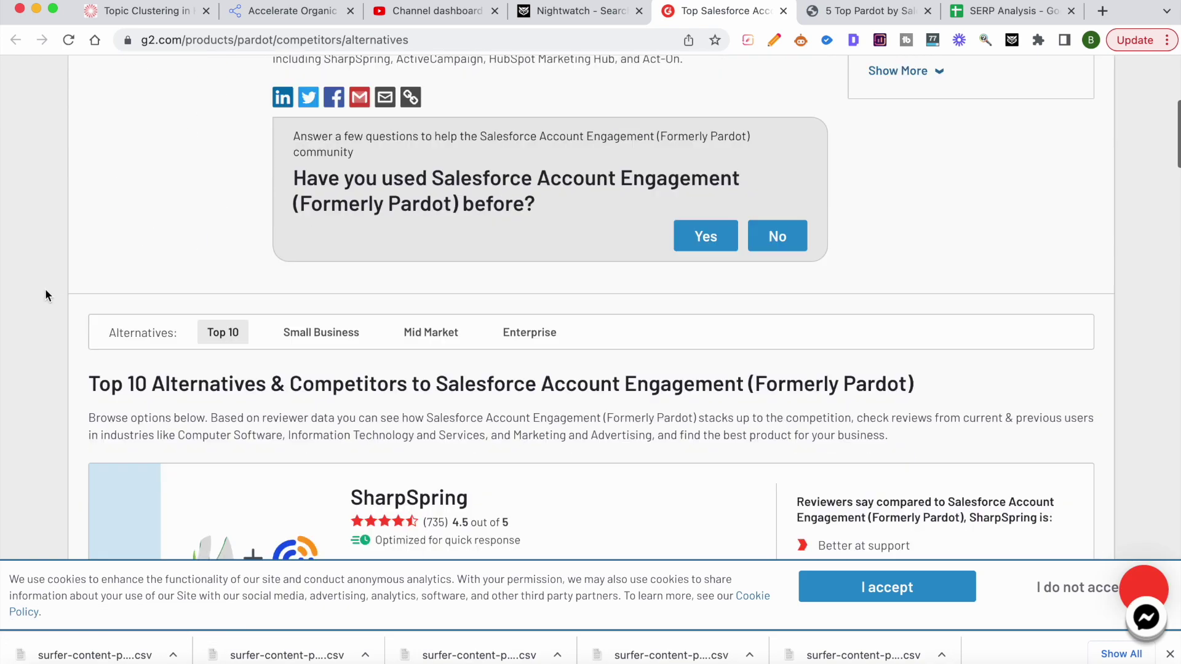
pyautogui.scroll(-5, 46, 289)
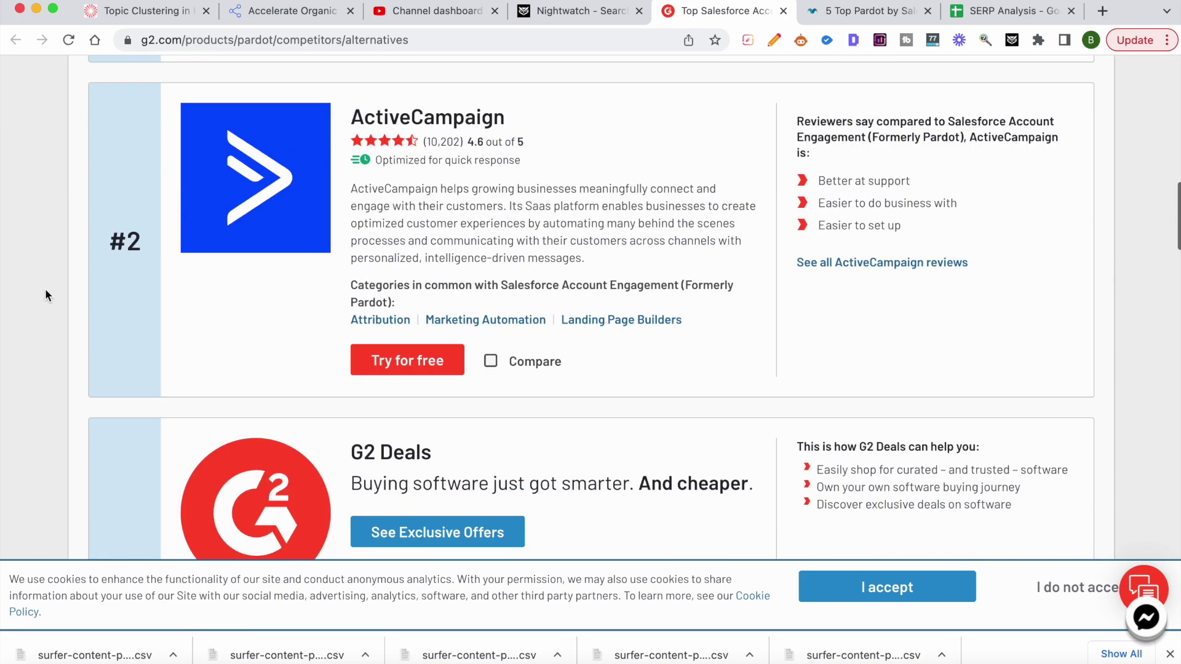
pyautogui.scroll(-6, 46, 290)
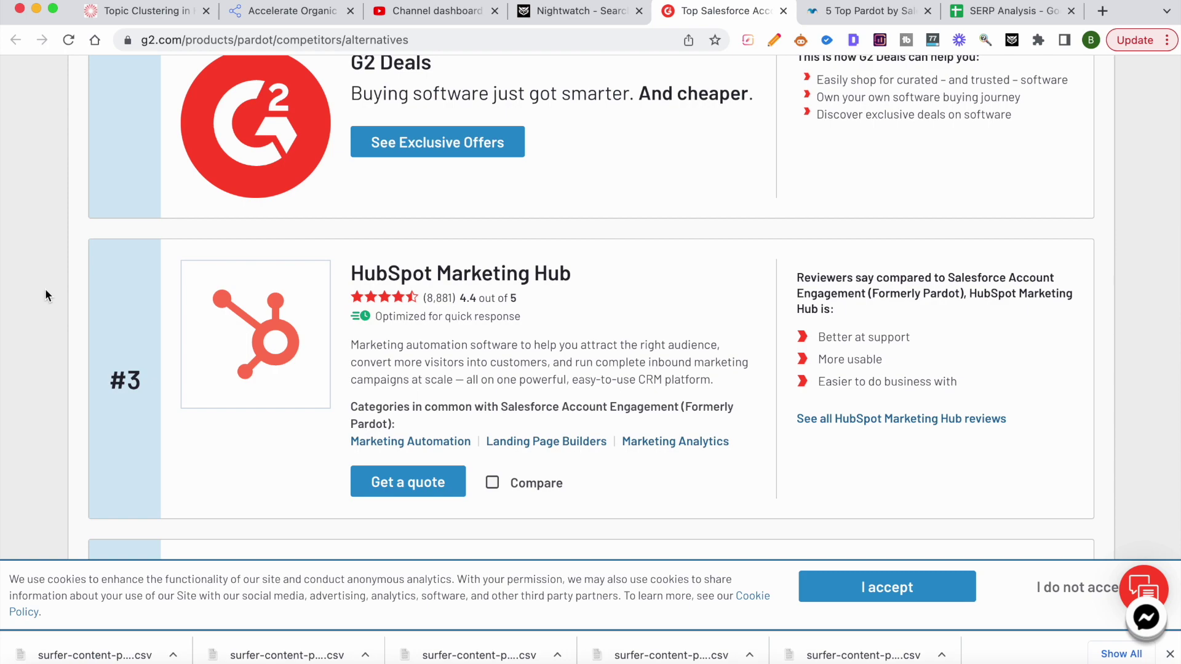
pyautogui.scroll(-5, 46, 294)
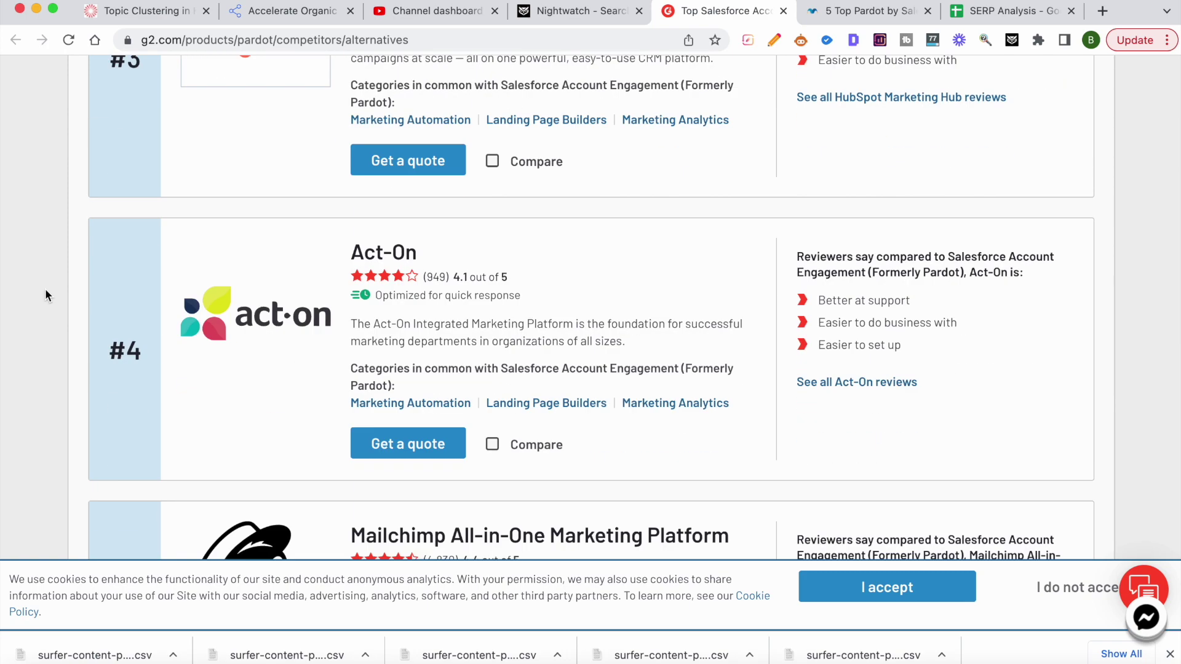
pyautogui.scroll(-5, 45, 291)
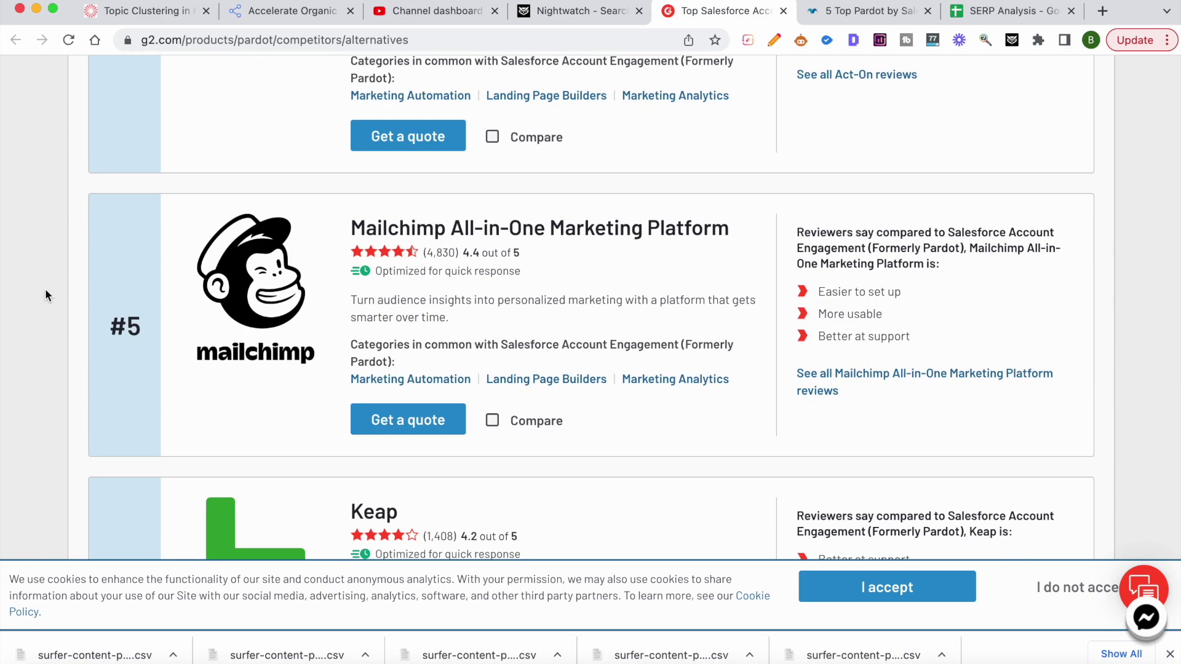
pyautogui.scroll(-5, 45, 290)
pyautogui.scroll(-10, 46, 291)
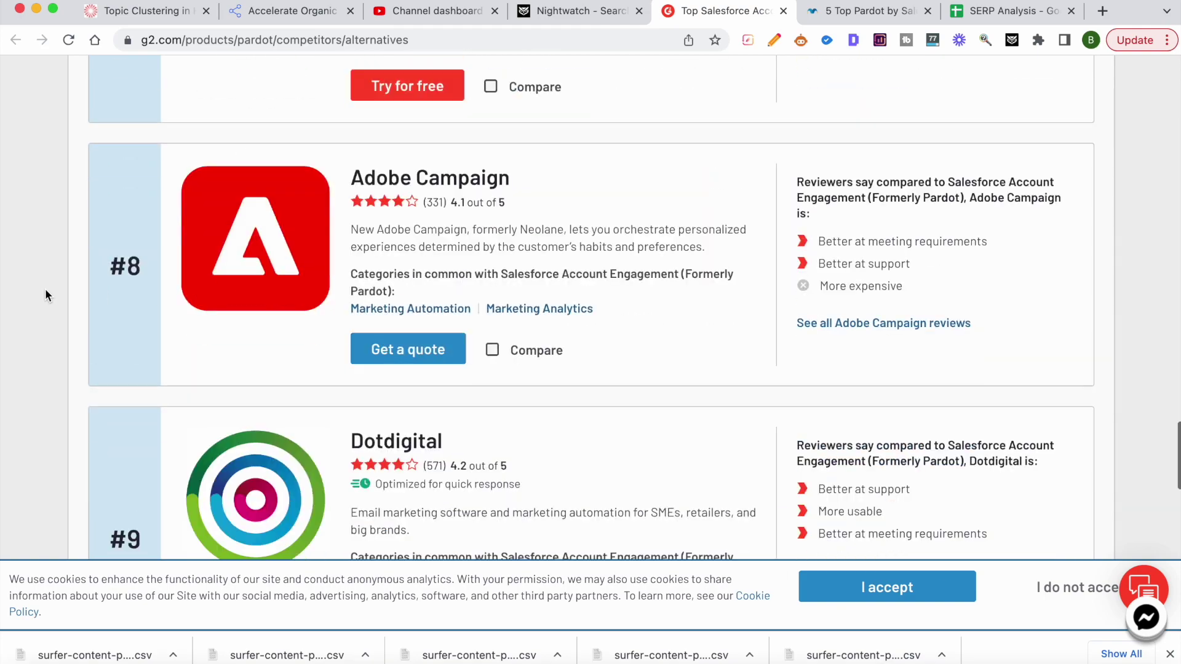
pyautogui.scroll(20, 46, 289)
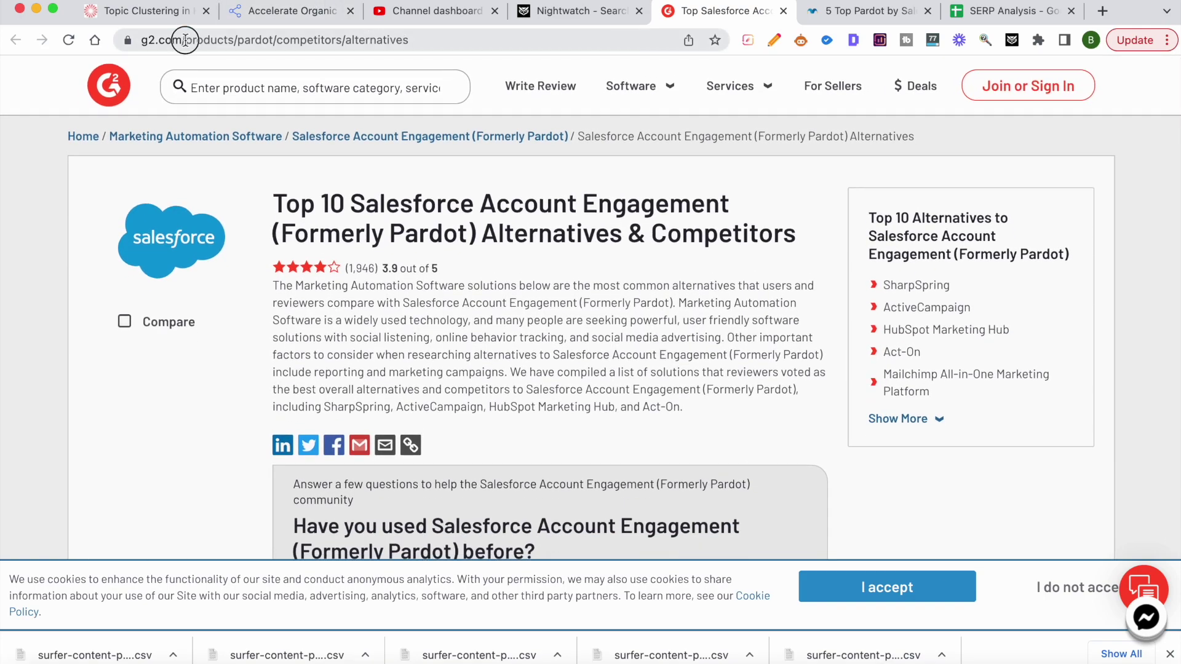
pyautogui.moveTo(186, 40); pyautogui.dragTo(68, 40)
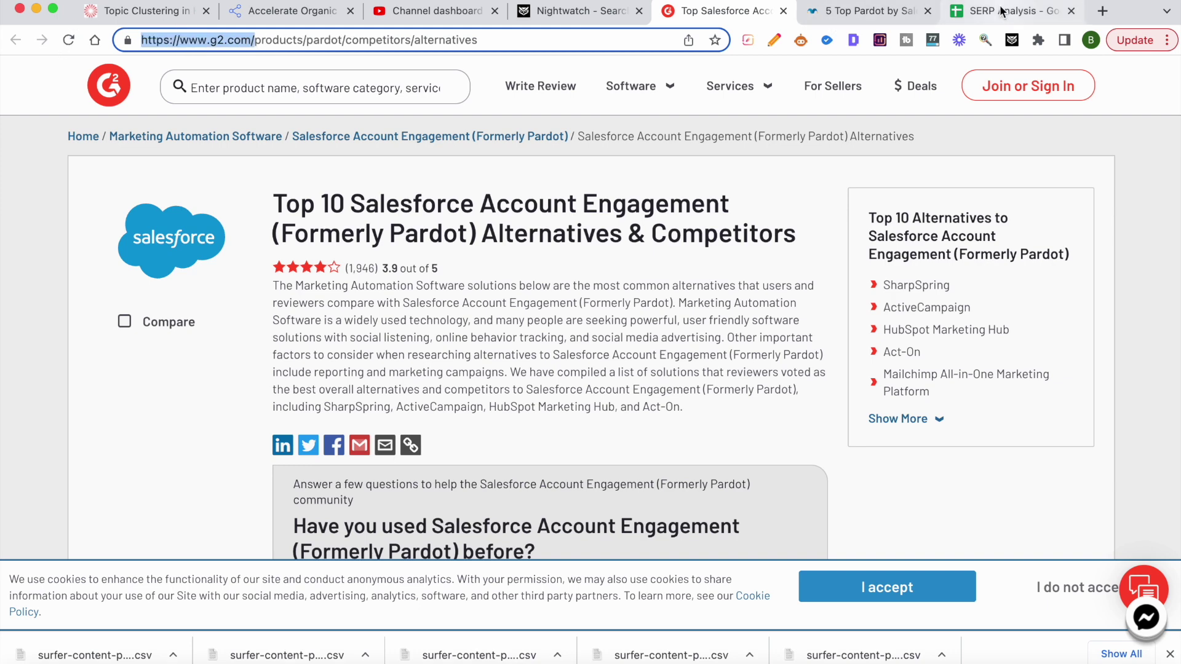
pyautogui.click(1003, 10)
pyautogui.click(111, 242)
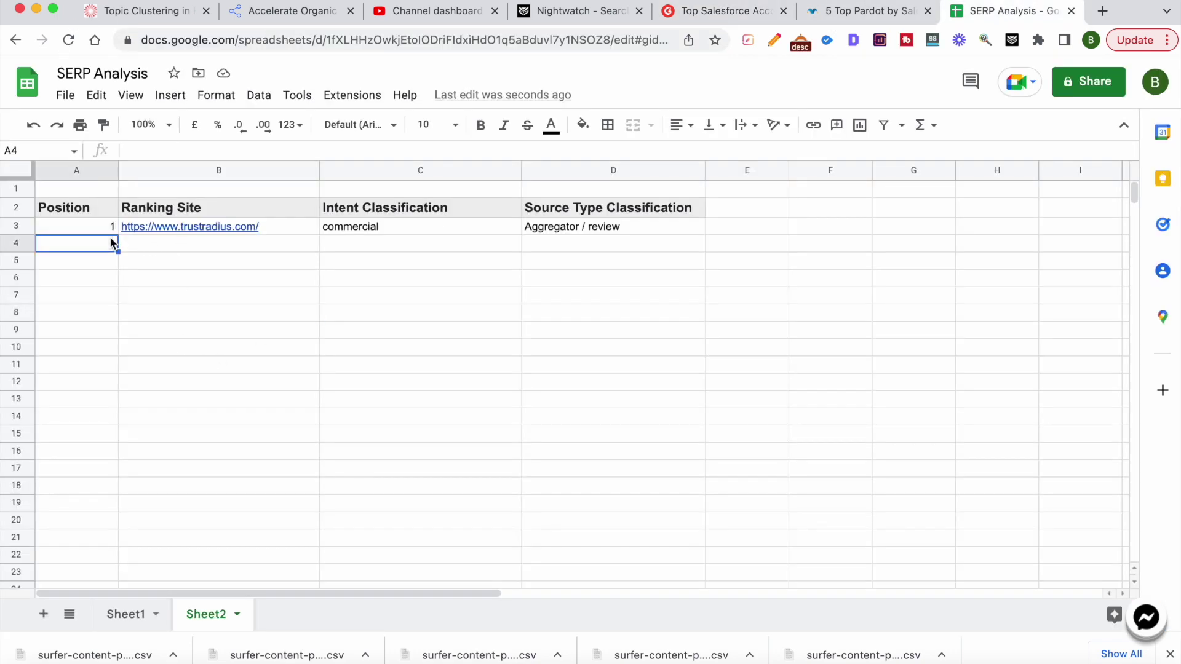
pyautogui.write('2')
pyautogui.click(197, 245)
pyautogui.write('https://www.g2.com/')
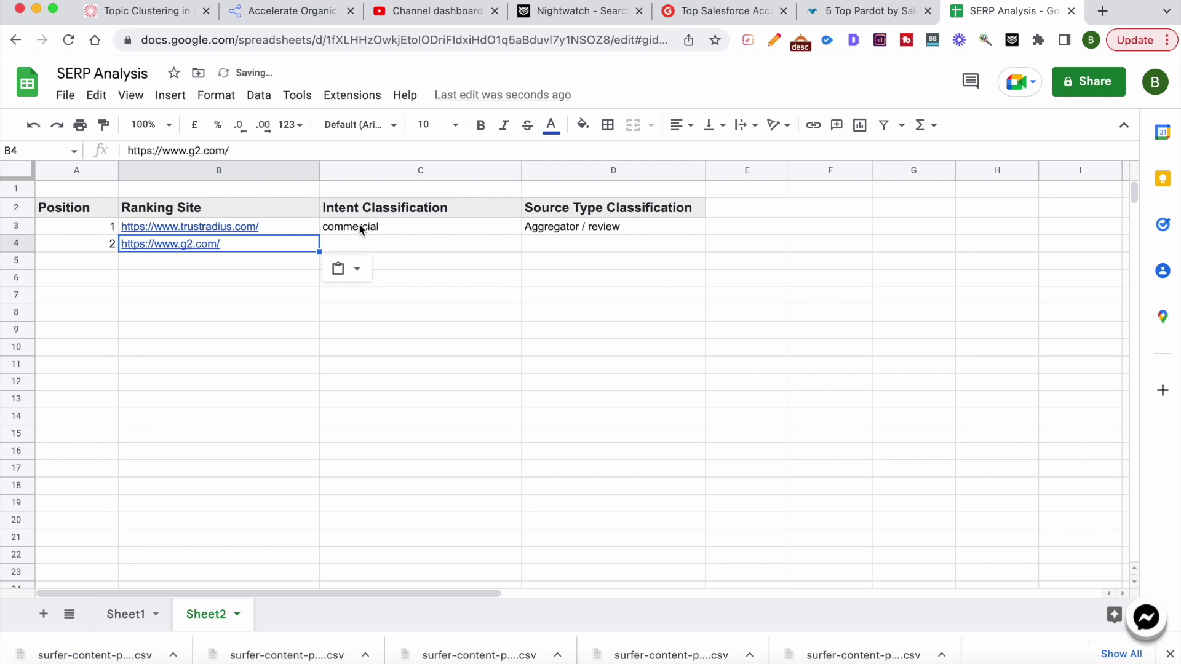
# Classify G2 in row 4 with intent "commercial" and source type "Aggregator / review"
pyautogui.click(384, 229)
pyautogui.click(408, 249)
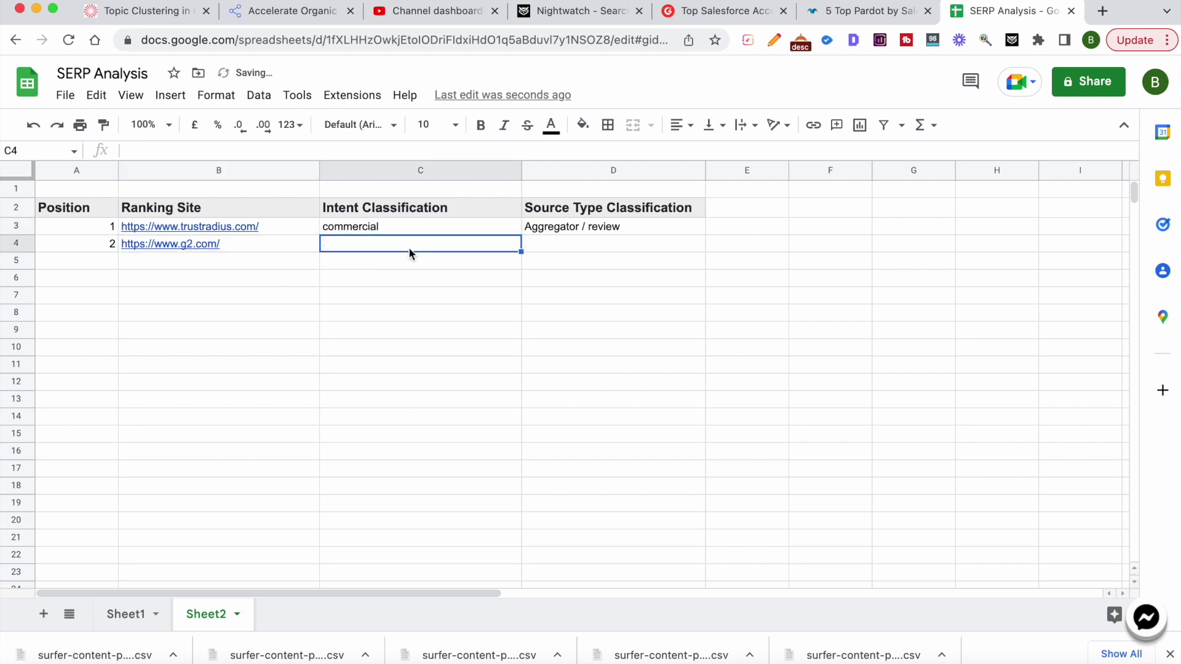
pyautogui.write('https://www.g2.com/')
pyautogui.press('BackSpace')
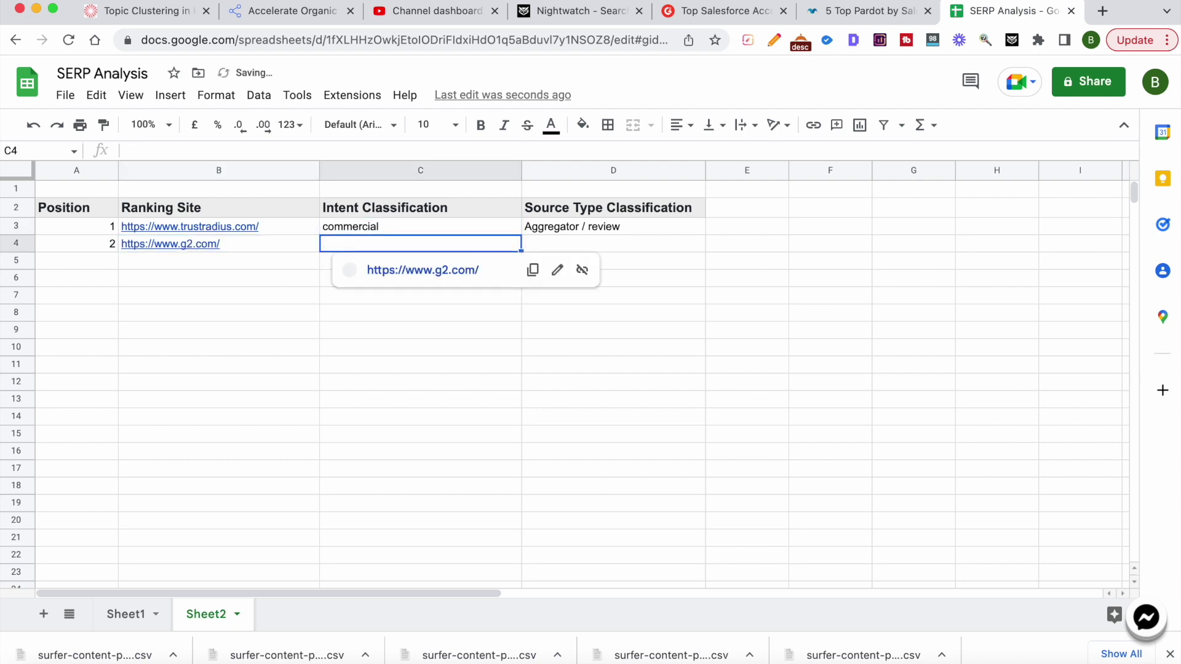
pyautogui.write('commercial')
pyautogui.click(662, 246)
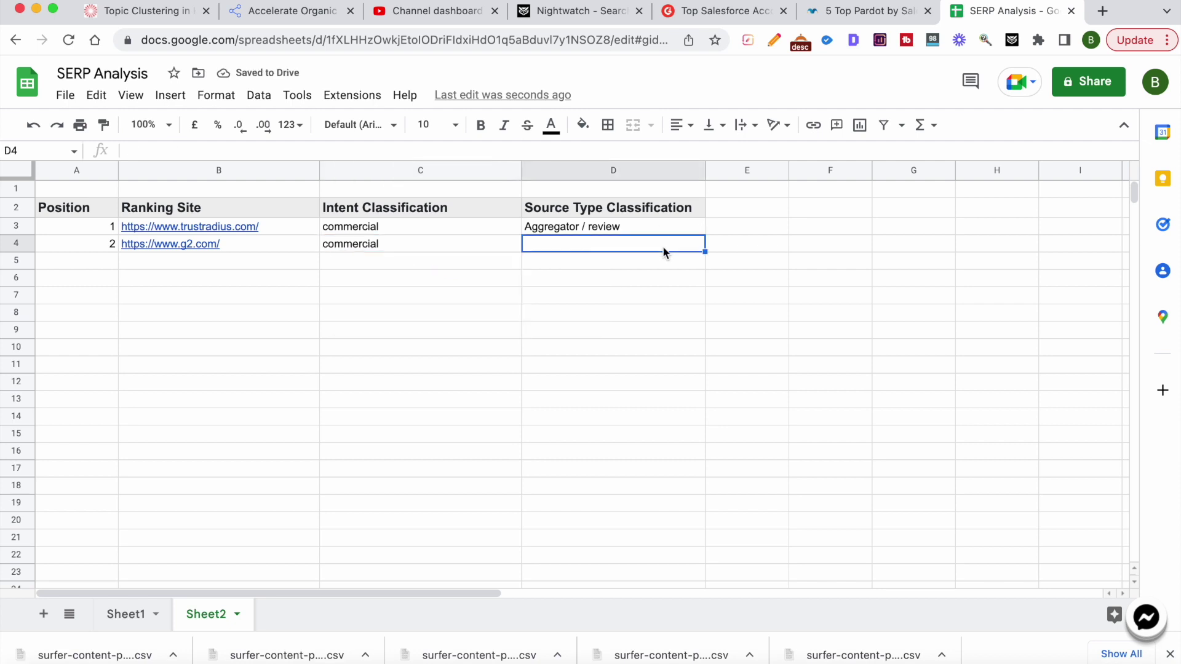
pyautogui.press('super+d')
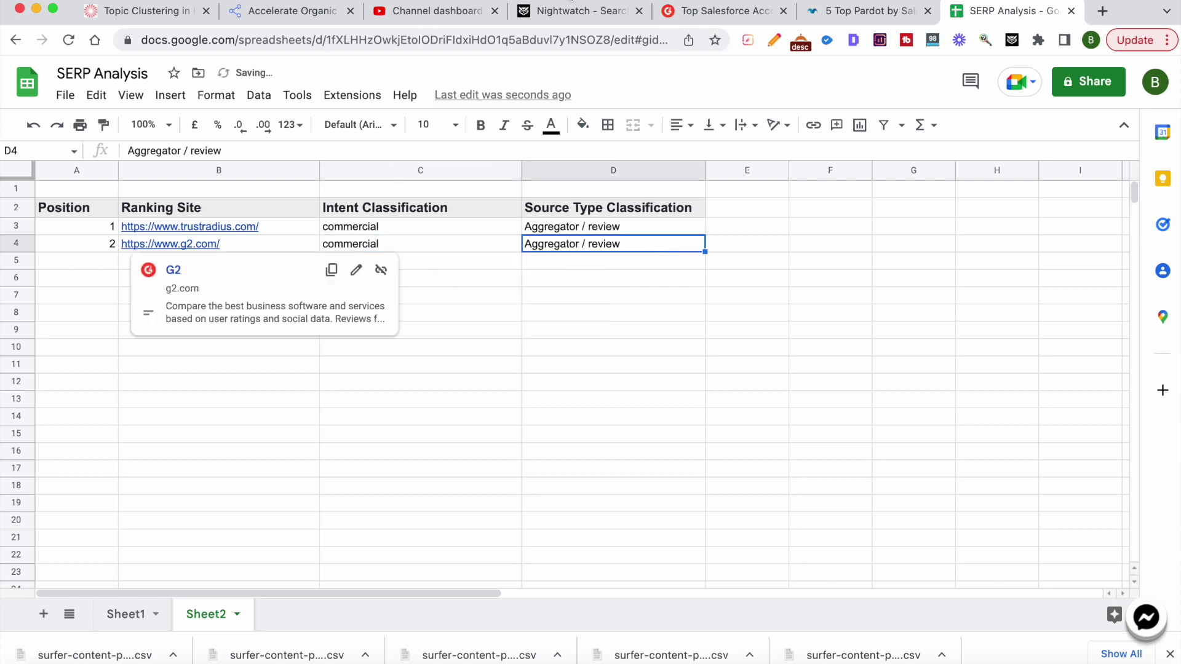
# Close the G2 page and dismiss the cookie notice on The Ascent's Pardot competitors article
pyautogui.click(570, 11)
pyautogui.click(710, 10)
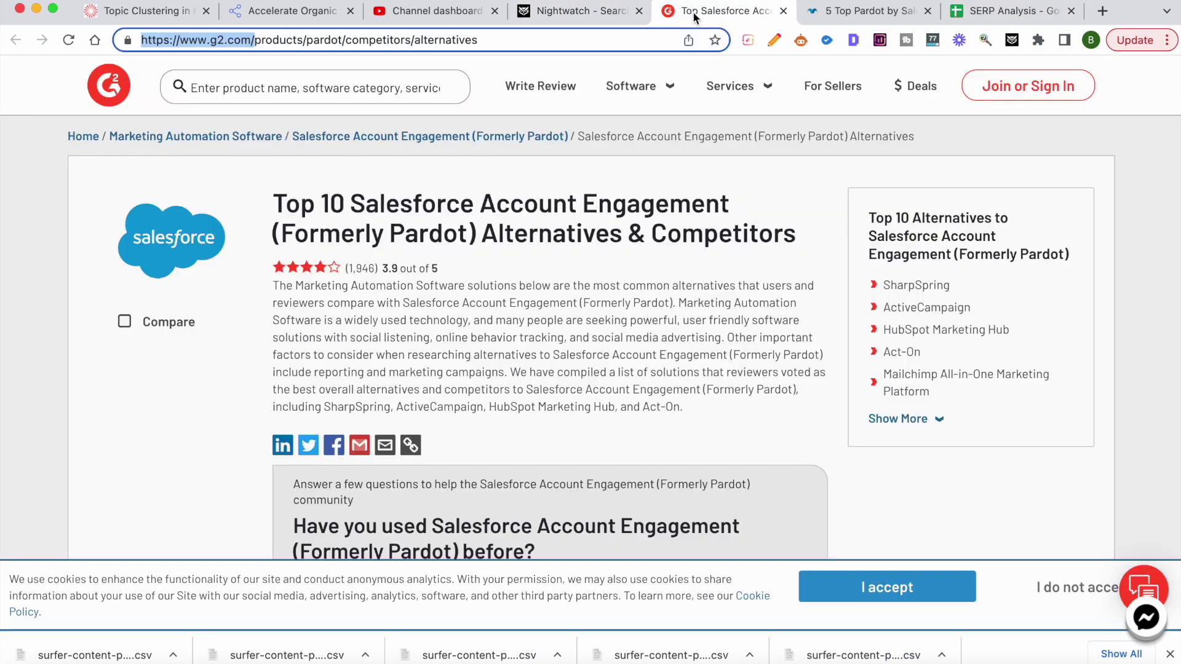
pyautogui.click(783, 10)
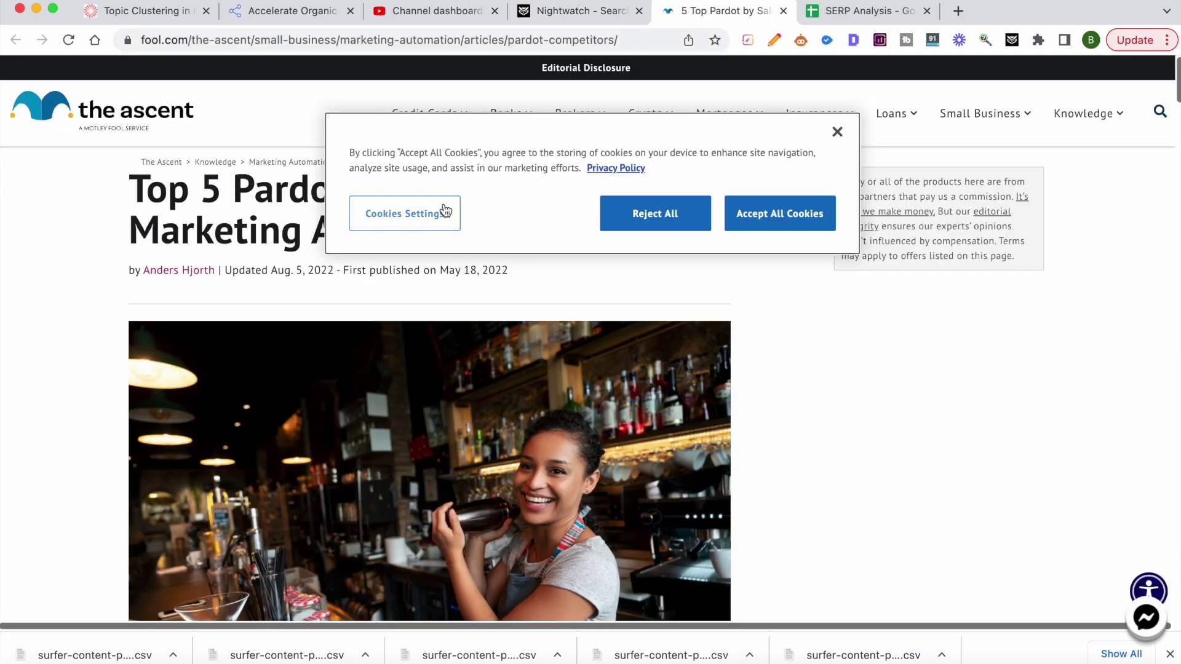
pyautogui.click(839, 134)
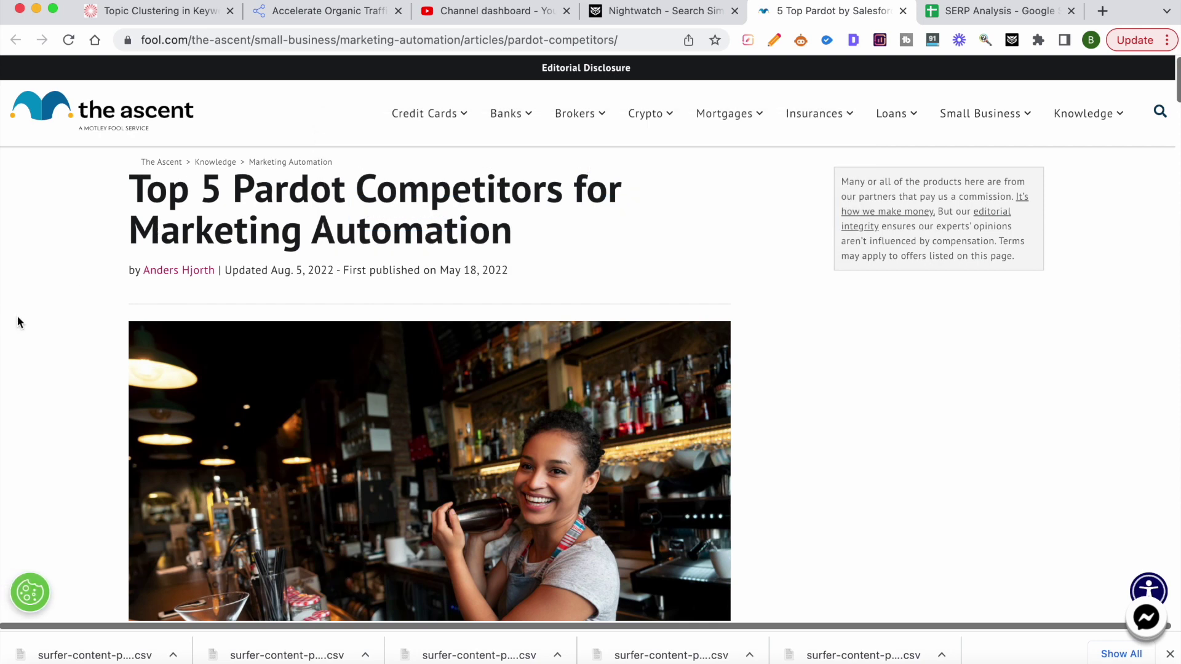
pyautogui.scroll(-1, 17, 317)
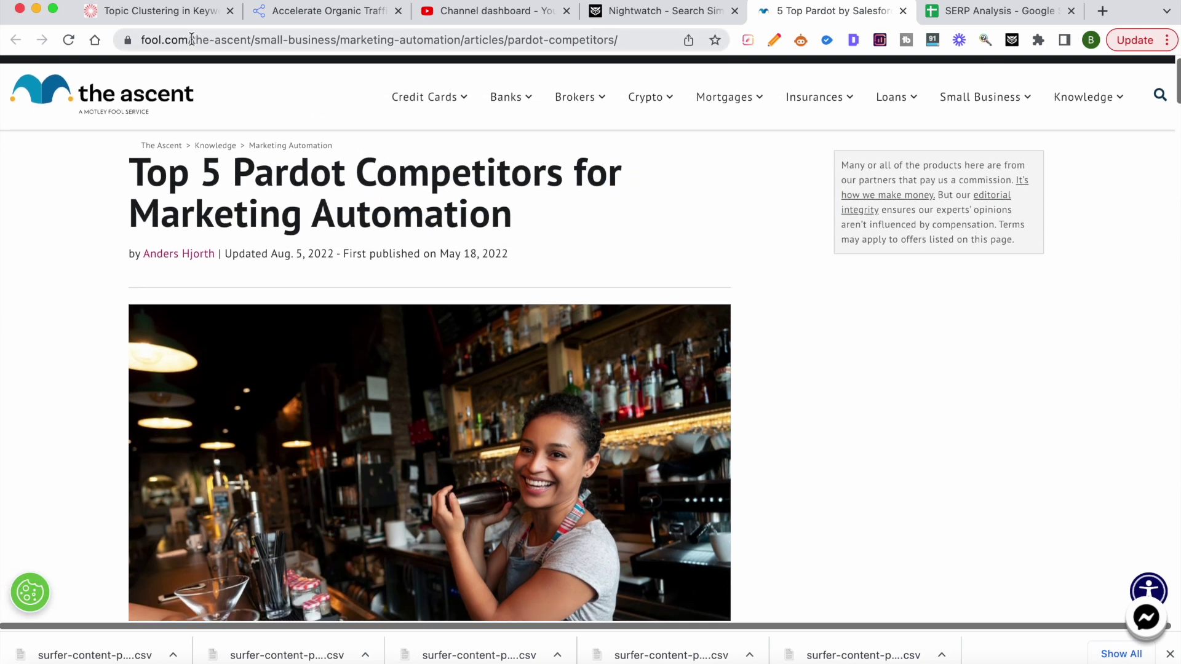
pyautogui.moveTo(191, 40); pyautogui.dragTo(94, 42)
pyautogui.click(211, 36)
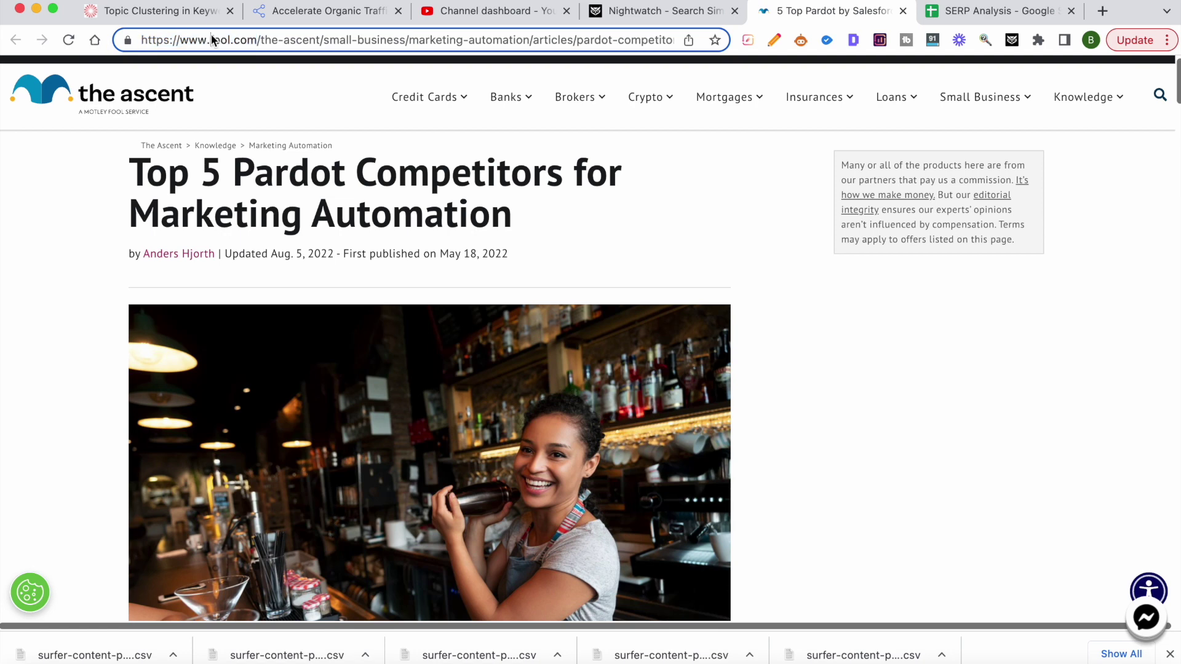
pyautogui.click(261, 36)
pyautogui.moveTo(261, 37); pyautogui.dragTo(179, 40)
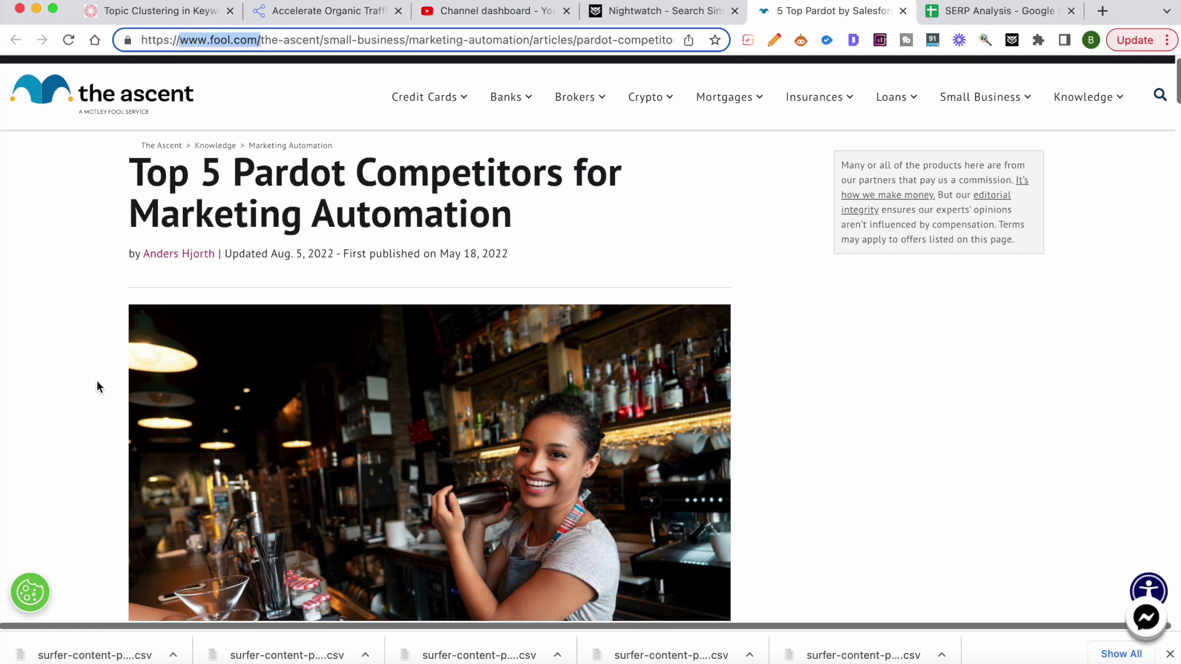
# Read through The Ascent's Pardot competitors article to examine its content, recommended tools and intent
pyautogui.scroll(-5, 91, 360)
pyautogui.click(91, 360)
pyautogui.scroll(-2, 91, 360)
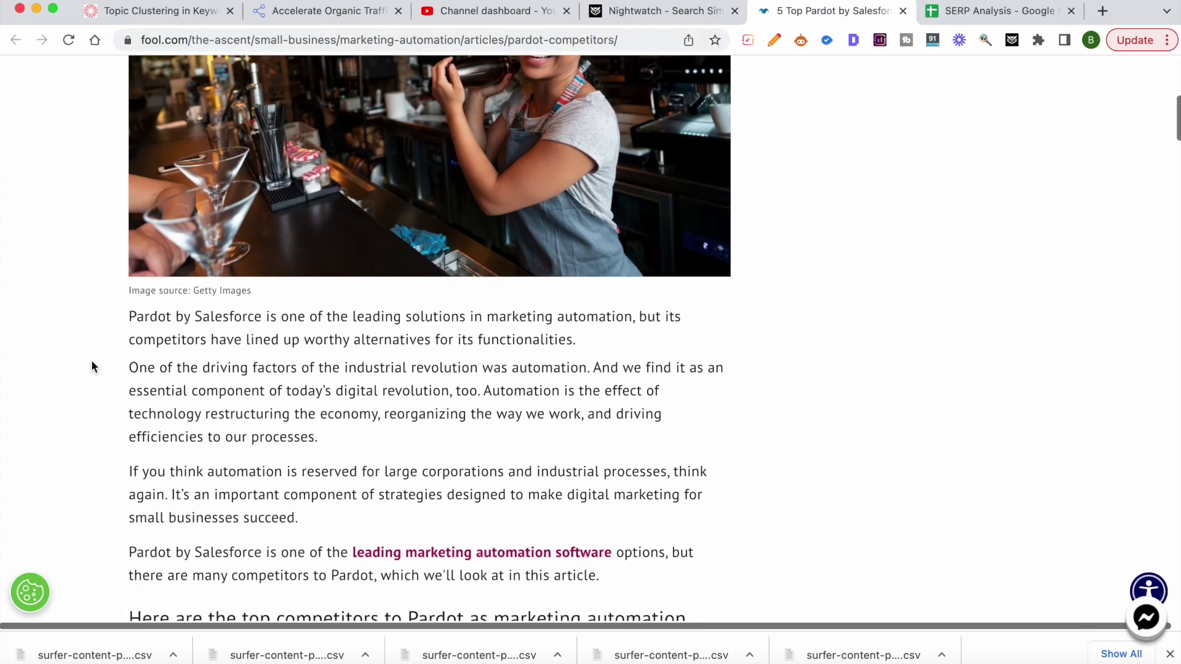
pyautogui.scroll(-10, 91, 363)
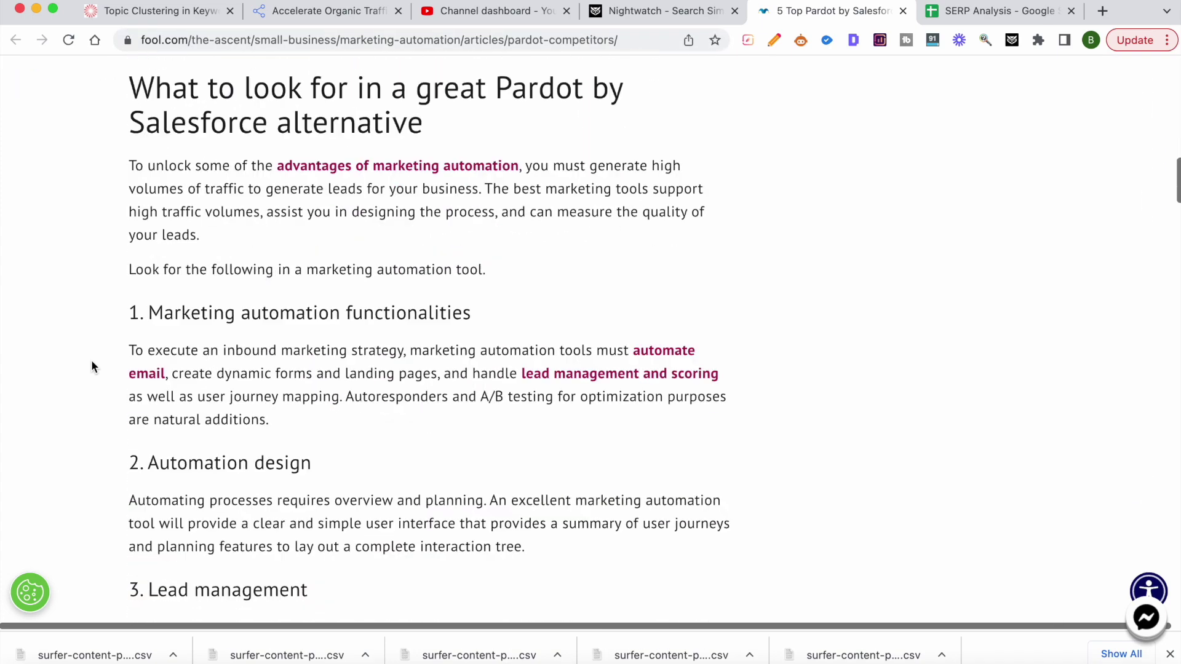
pyautogui.scroll(-5, 92, 366)
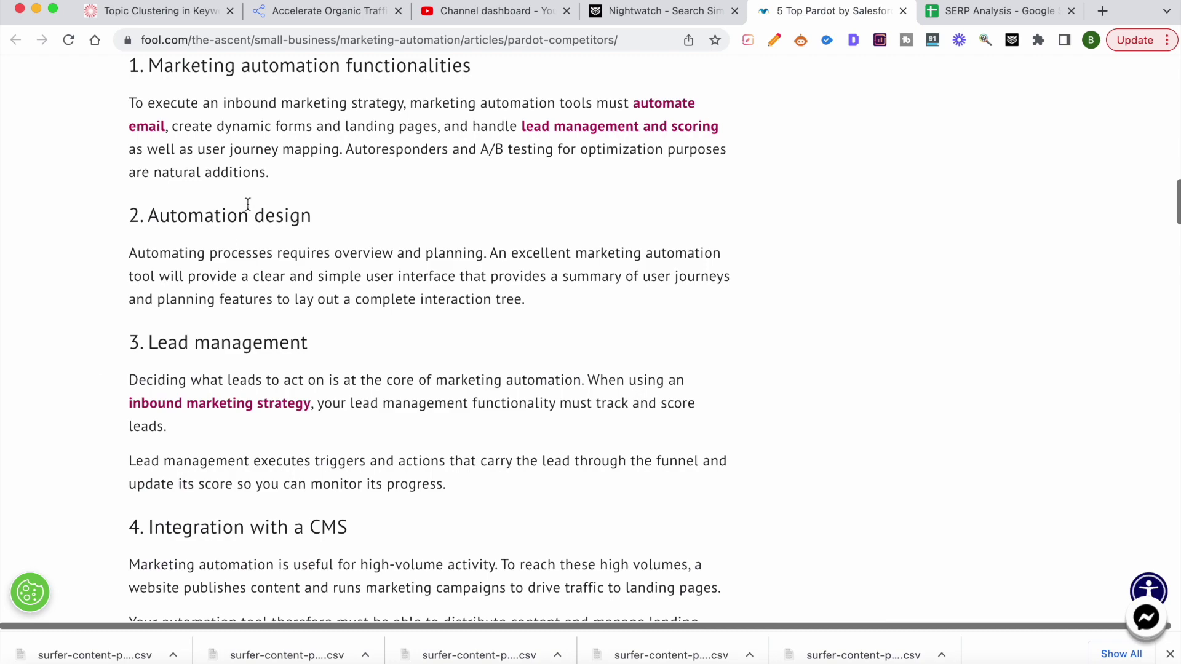
pyautogui.scroll(-15, 248, 204)
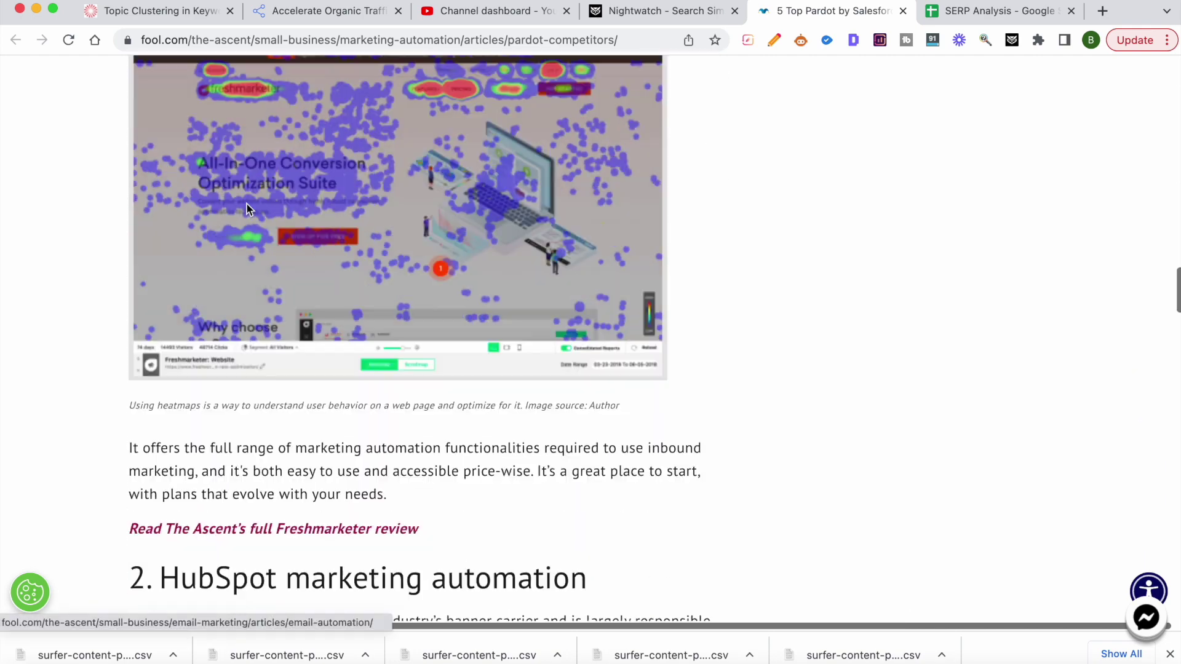
pyautogui.scroll(-8, 246, 209)
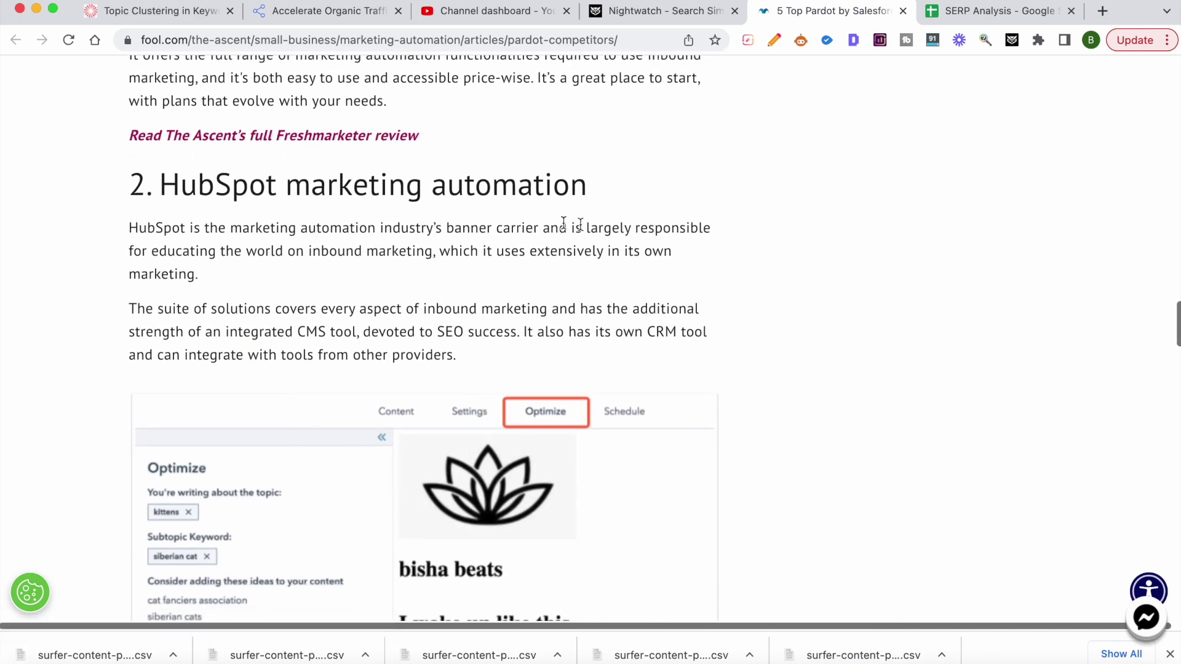
pyautogui.scroll(-12, 751, 251)
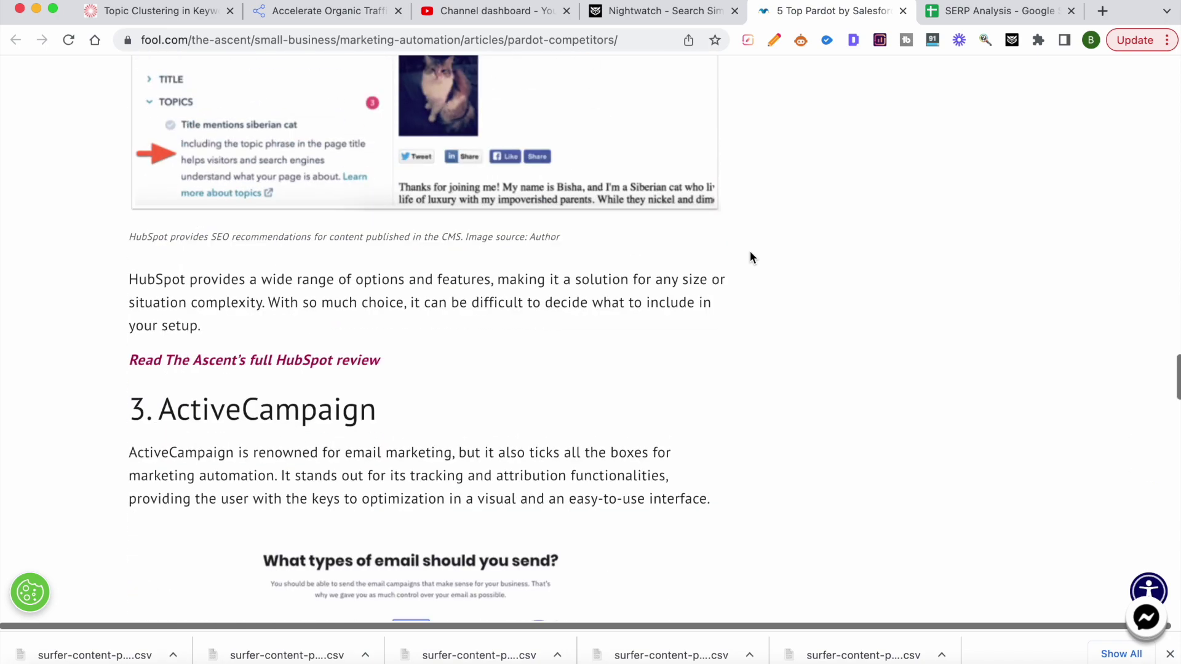
pyautogui.scroll(-17, 751, 253)
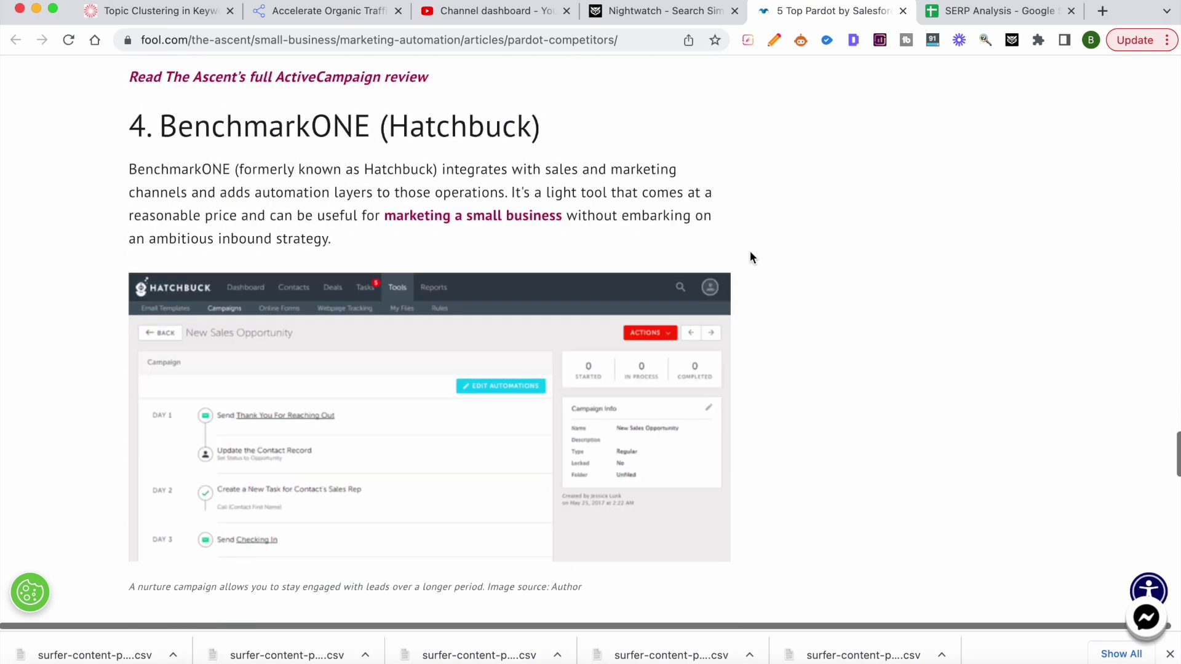
pyautogui.scroll(-19, 751, 253)
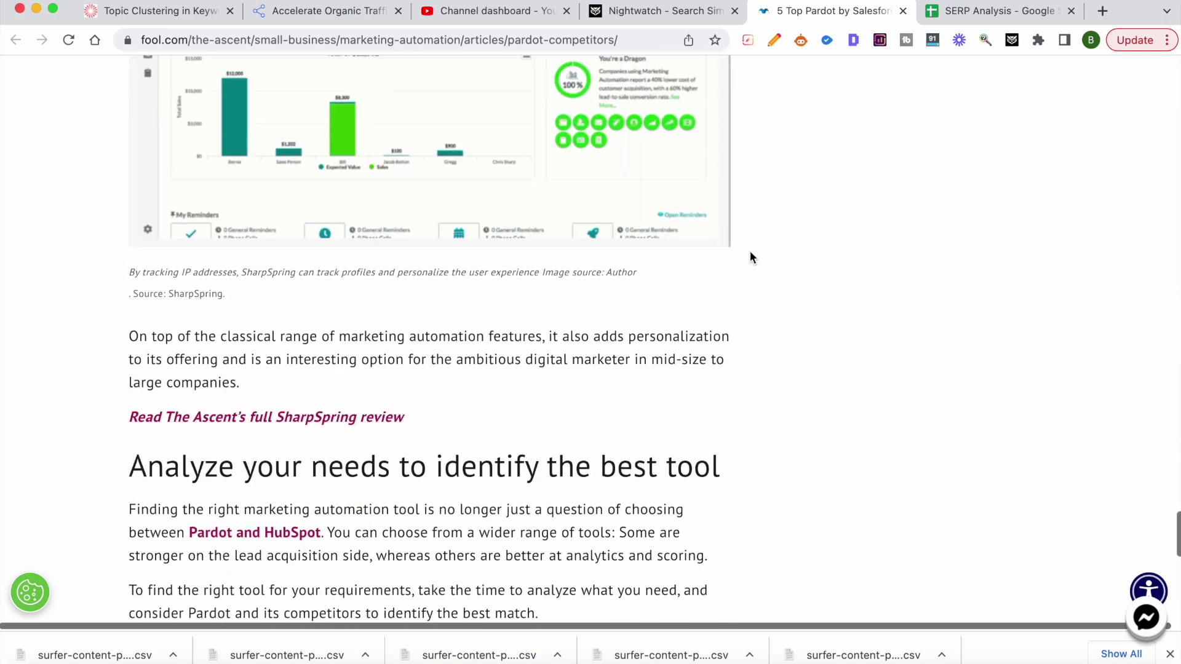
pyautogui.scroll(-10, 751, 257)
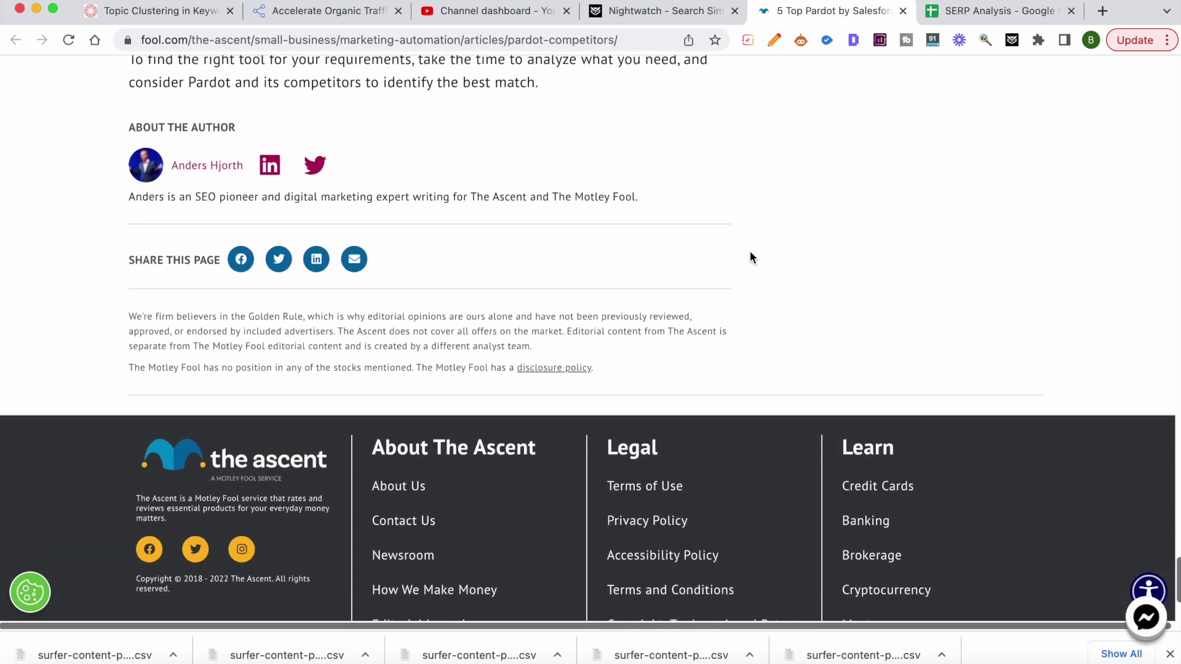
pyautogui.scroll(9, 750, 257)
pyautogui.scroll(20, 751, 257)
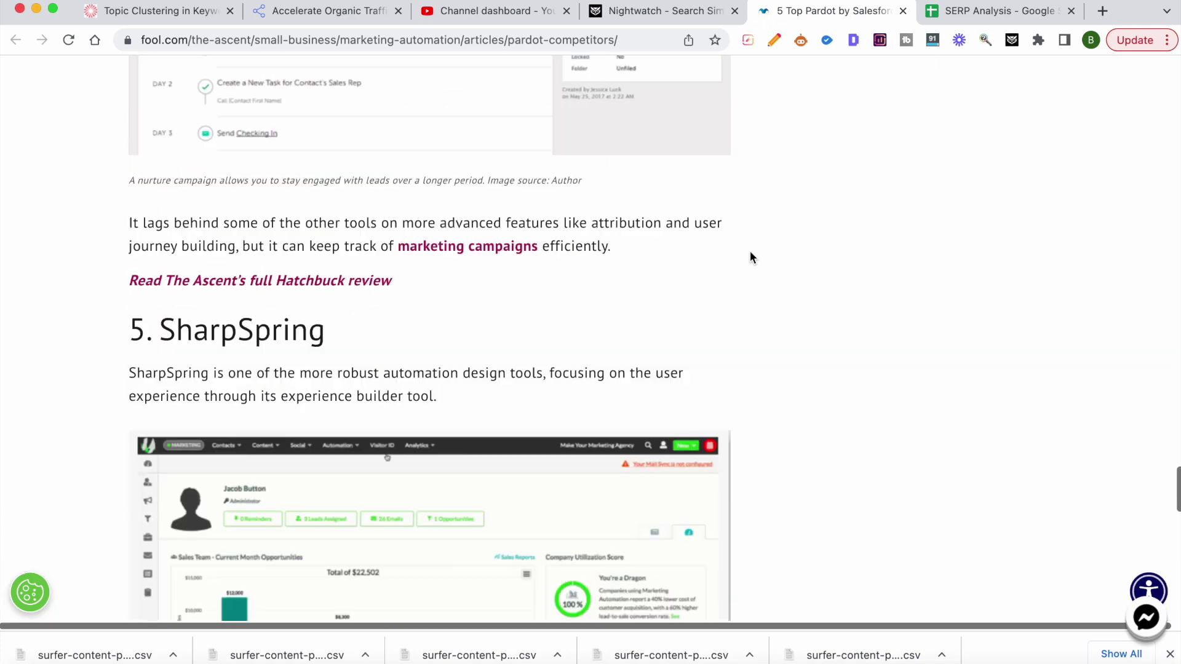
pyautogui.scroll(10, 750, 257)
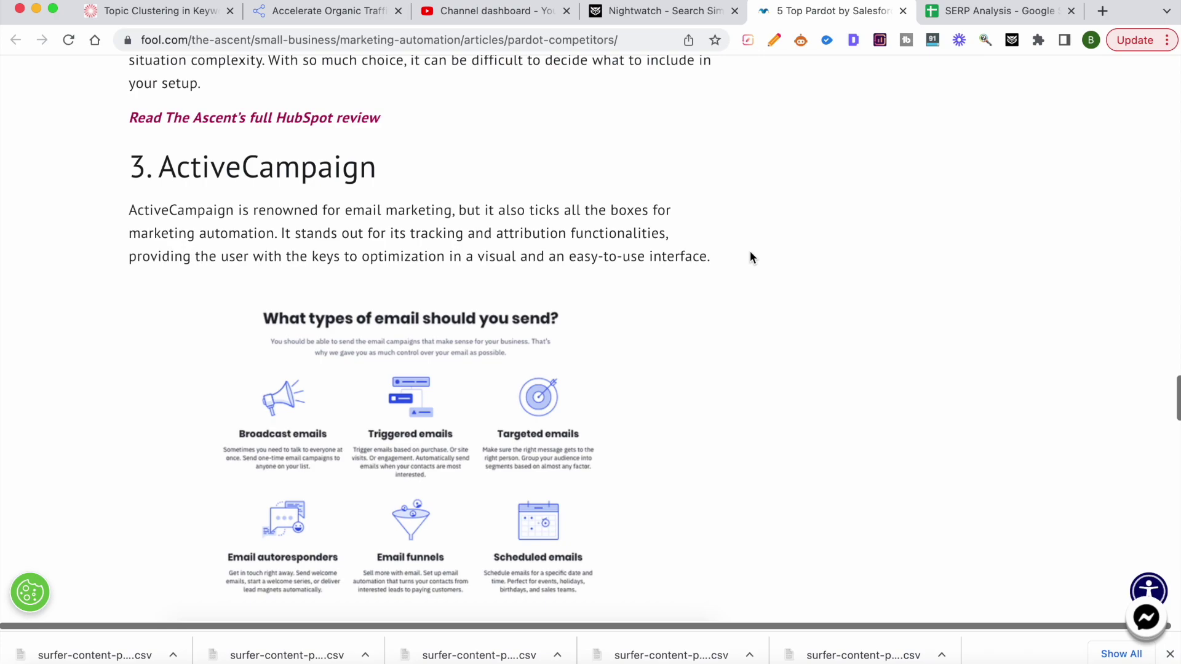
pyautogui.scroll(20, 750, 257)
pyautogui.scroll(19, 751, 257)
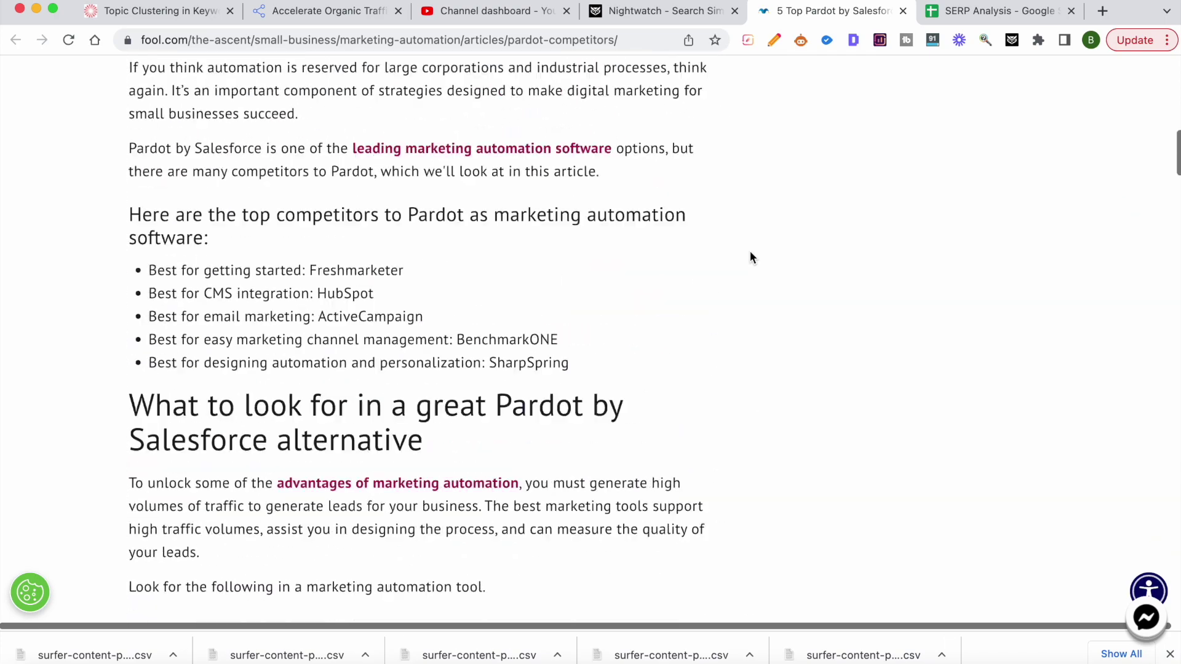
pyautogui.scroll(-8, 751, 257)
pyautogui.scroll(-3, 751, 258)
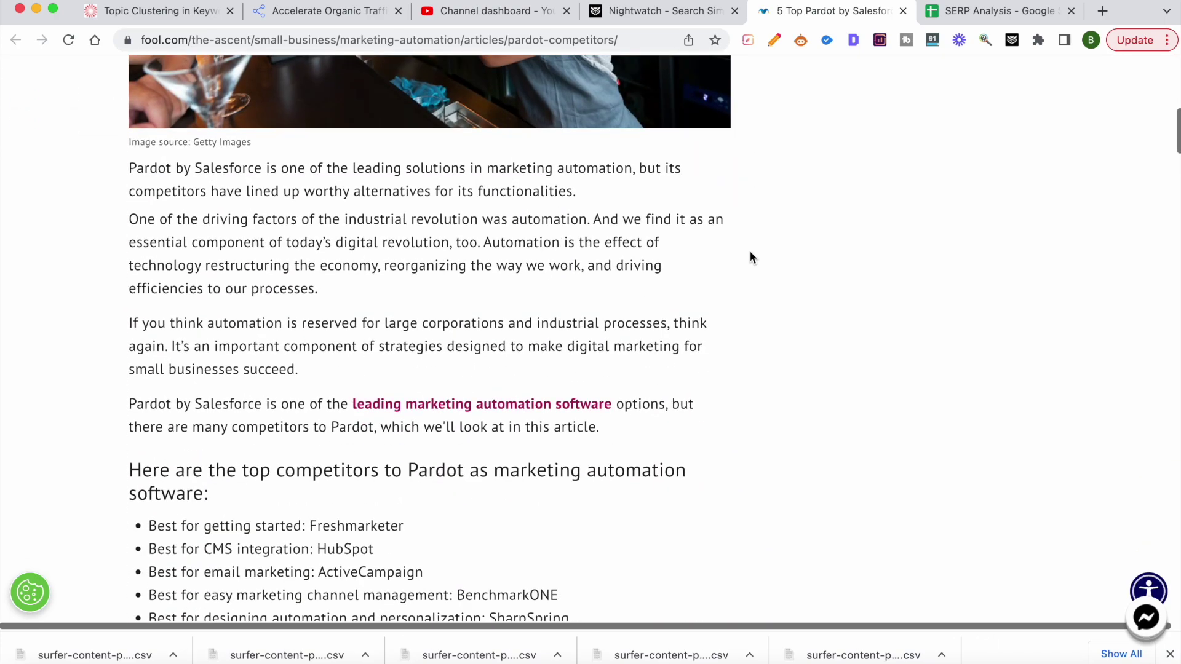
pyautogui.click(976, 19)
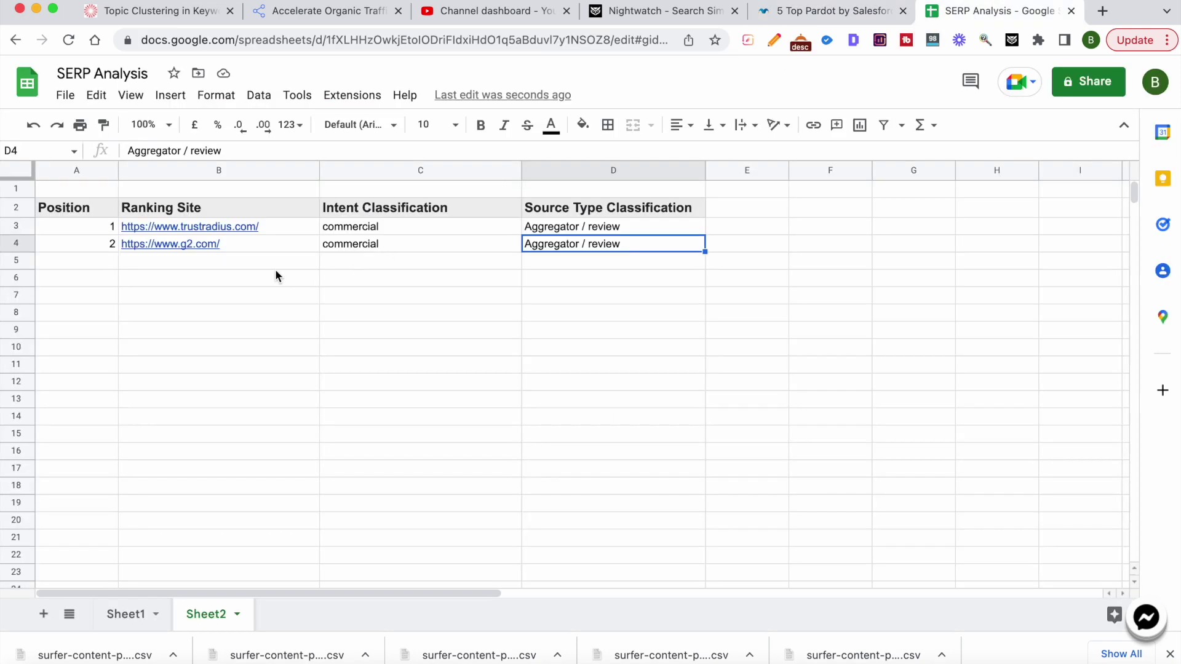
pyautogui.click(238, 263)
pyautogui.click(109, 267)
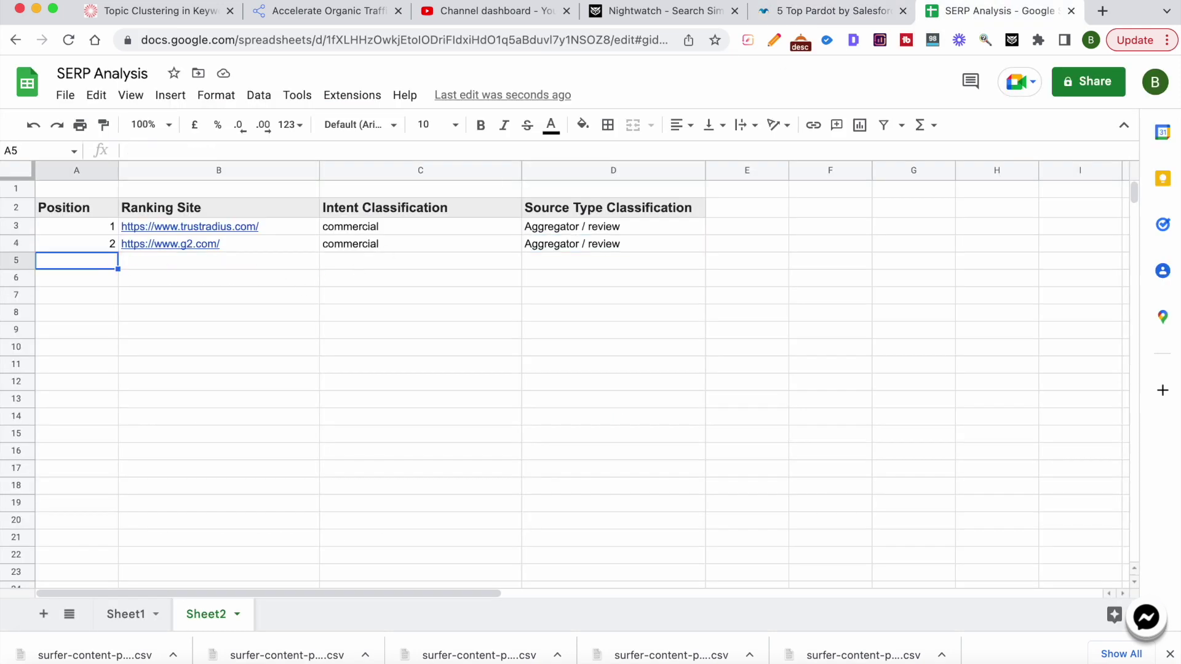
pyautogui.write('3')
pyautogui.click(231, 263)
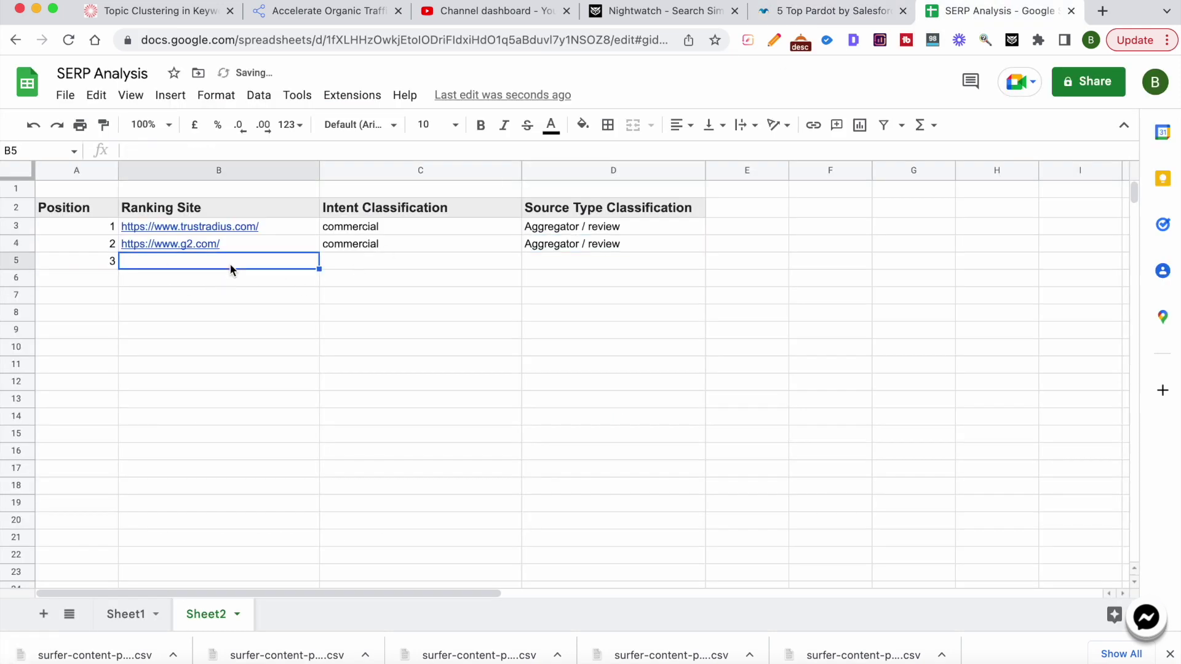
pyautogui.write('www.fool.com/')
pyautogui.click(411, 261)
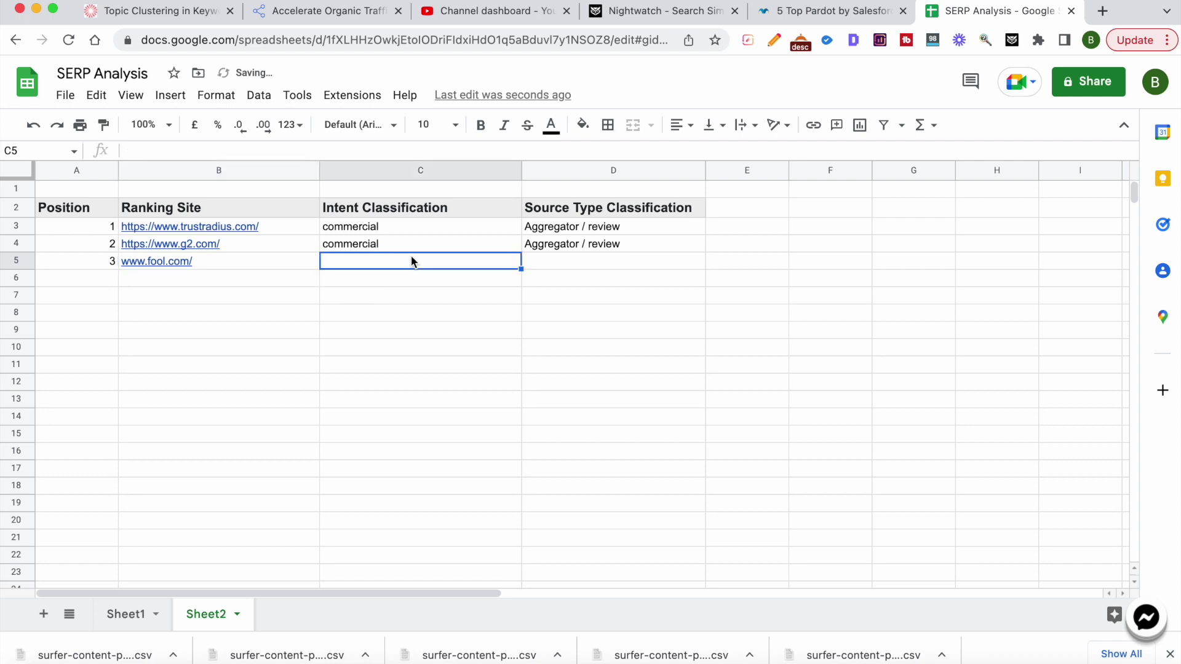
pyautogui.write('commercial')
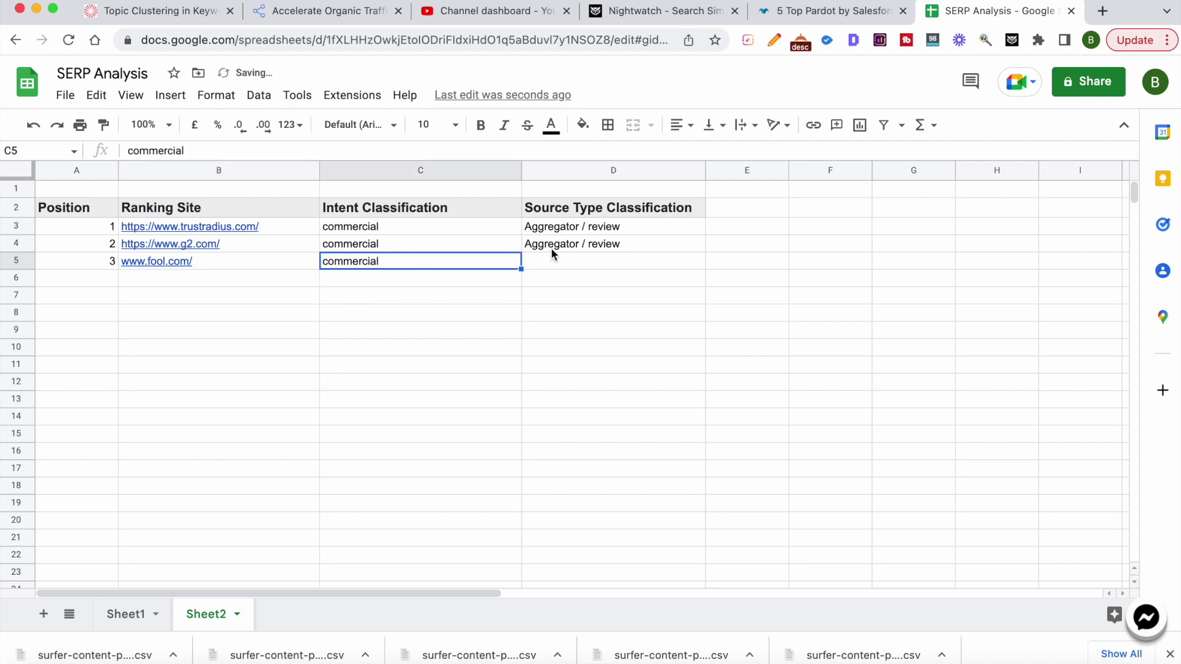
pyautogui.click(570, 261)
pyautogui.press('super+d')
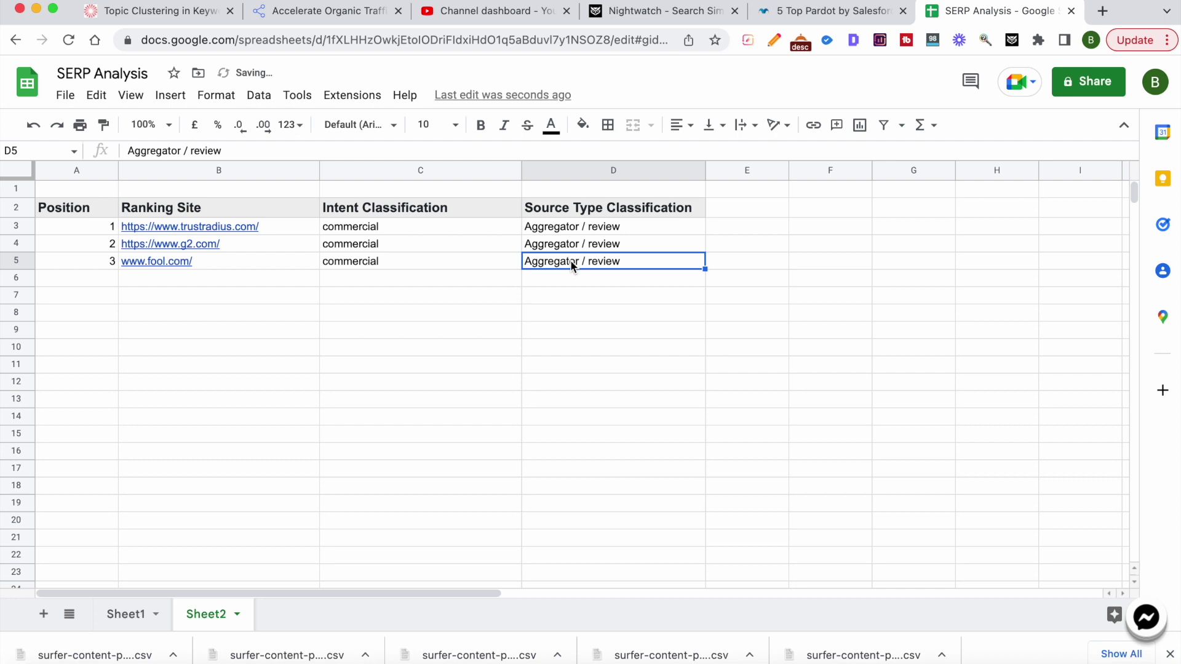
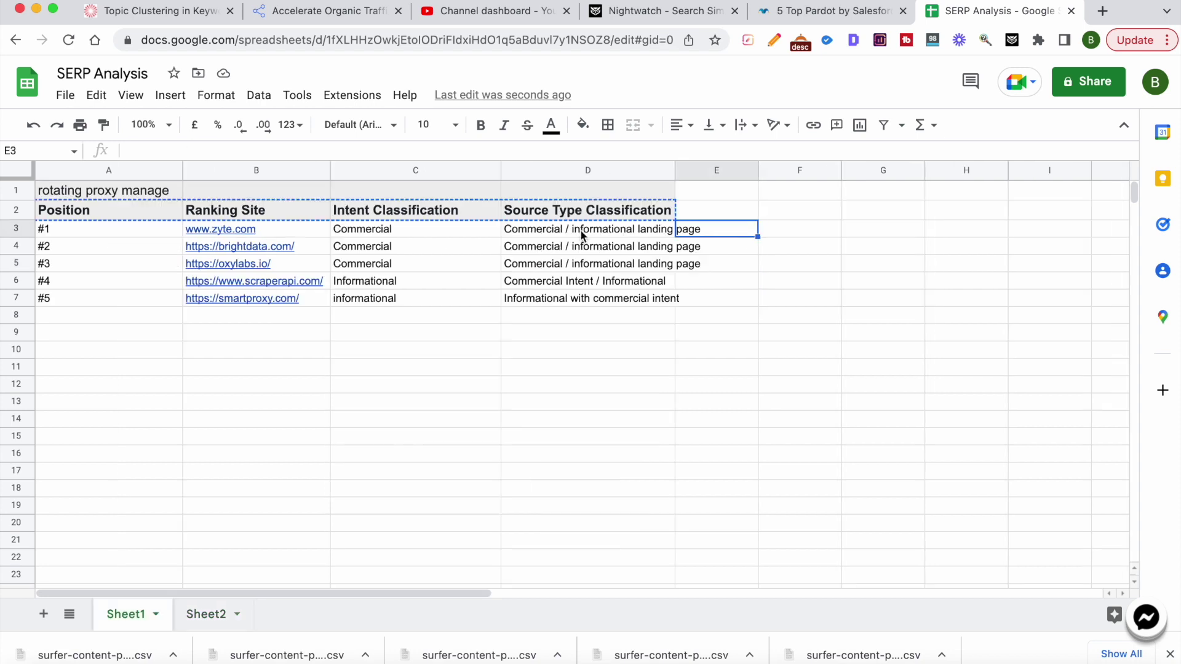
# Review the ranking sites, intent and source type classifications recorded in Sheet1 for the rotating proxy keyword
pyautogui.click(581, 231)
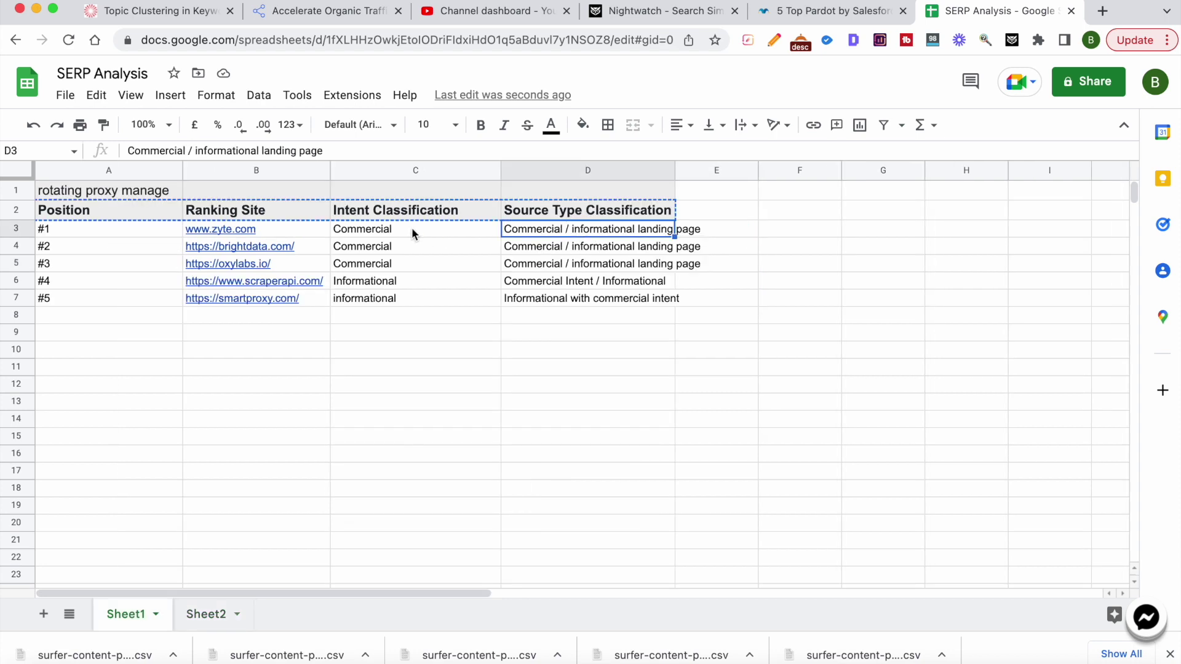
pyautogui.click(276, 225)
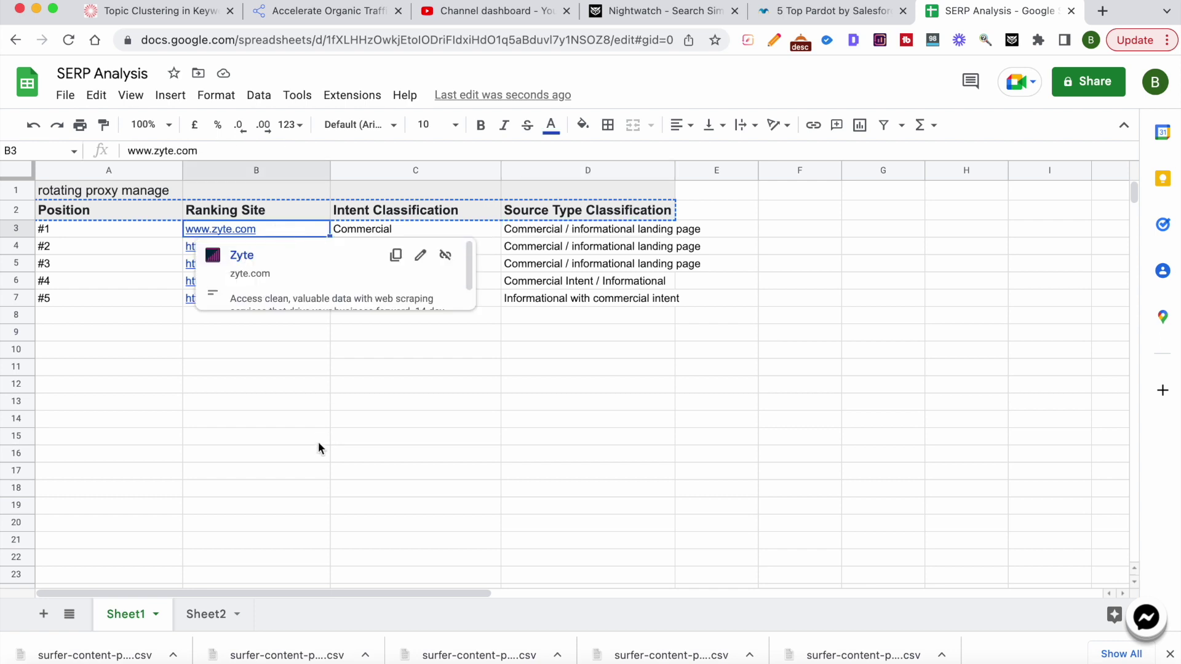
pyautogui.click(247, 441)
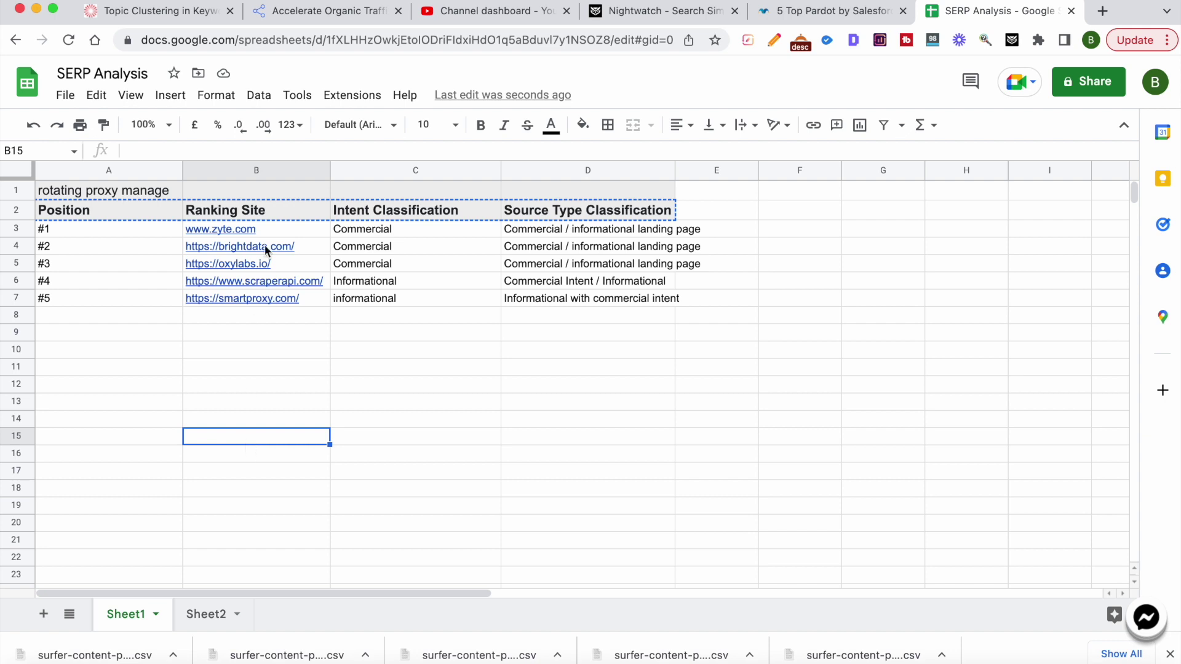
pyautogui.click(431, 230)
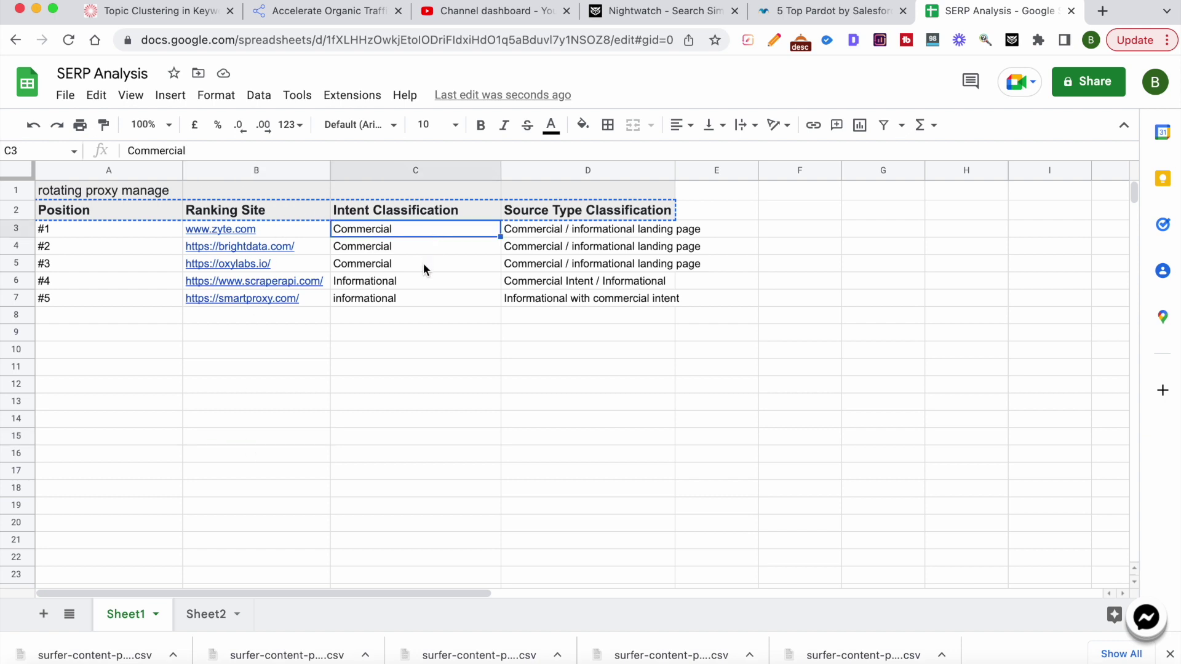
pyautogui.click(396, 267)
pyautogui.click(409, 247)
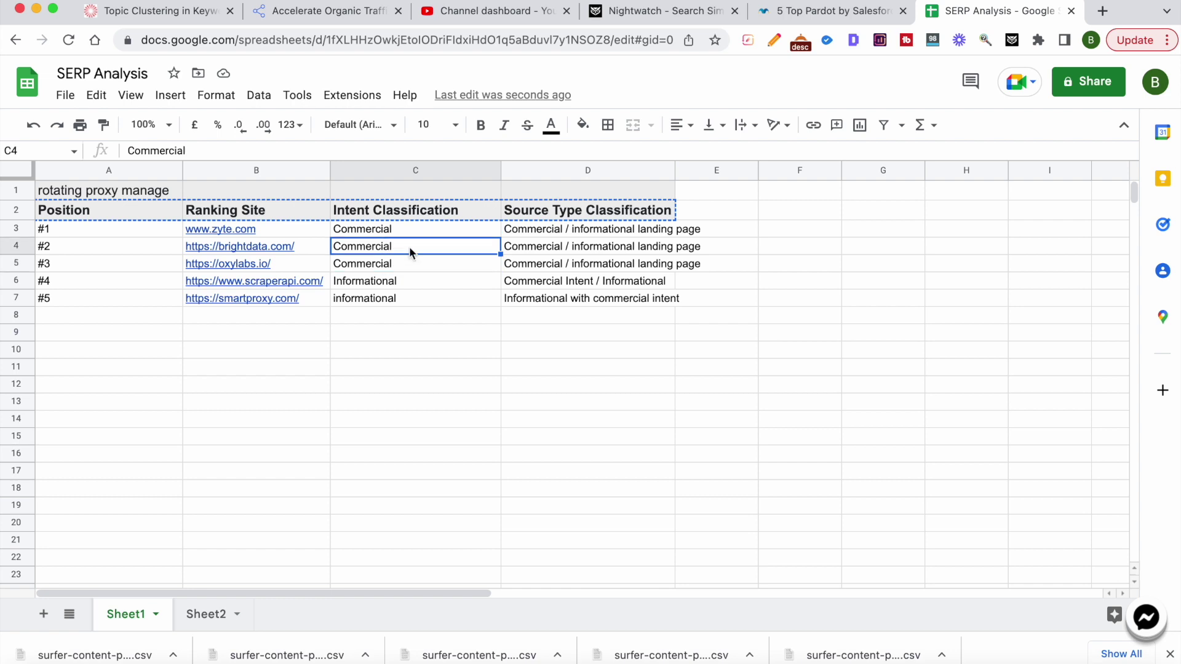
pyautogui.click(425, 225)
pyautogui.click(422, 283)
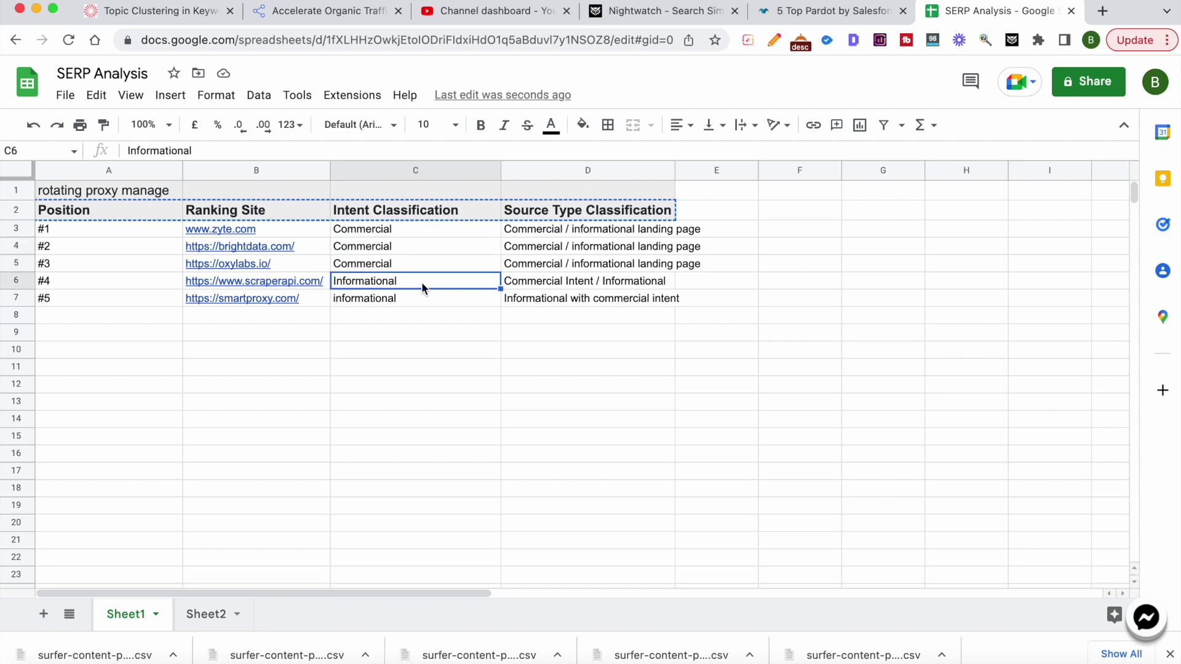
pyautogui.click(426, 265)
pyautogui.click(454, 246)
pyautogui.click(470, 234)
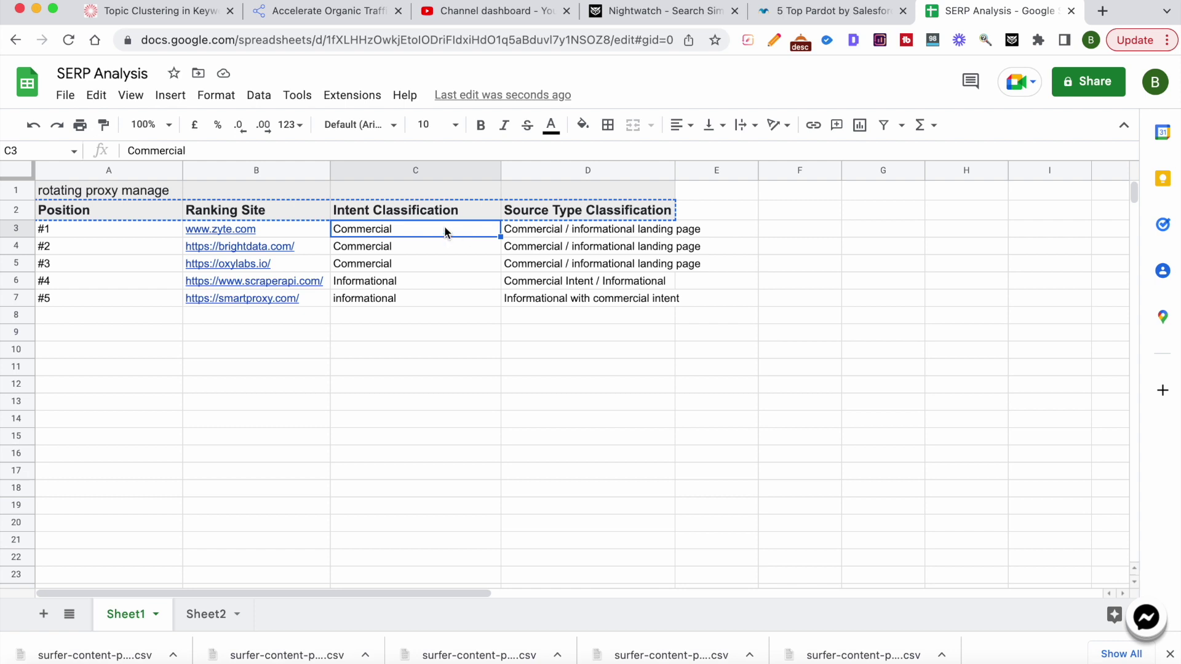
pyautogui.click(483, 282)
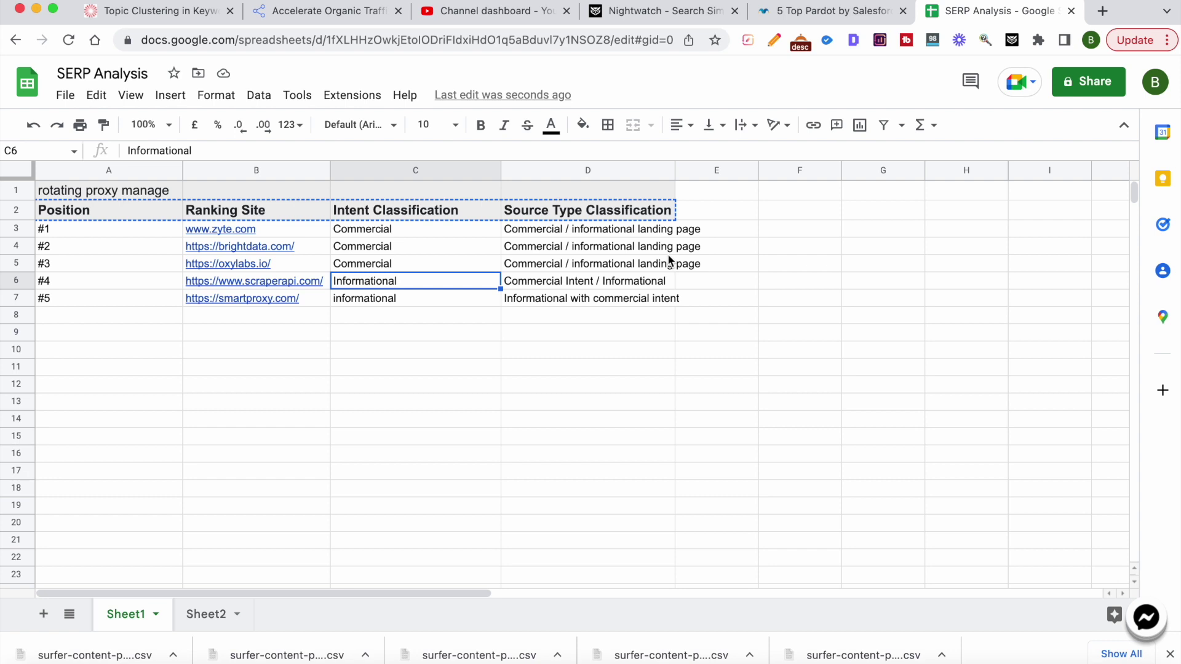
# Switch back to the Nightwatch search simulator results for "pardot alternatives"
pyautogui.click(336, 20)
pyautogui.click(651, 14)
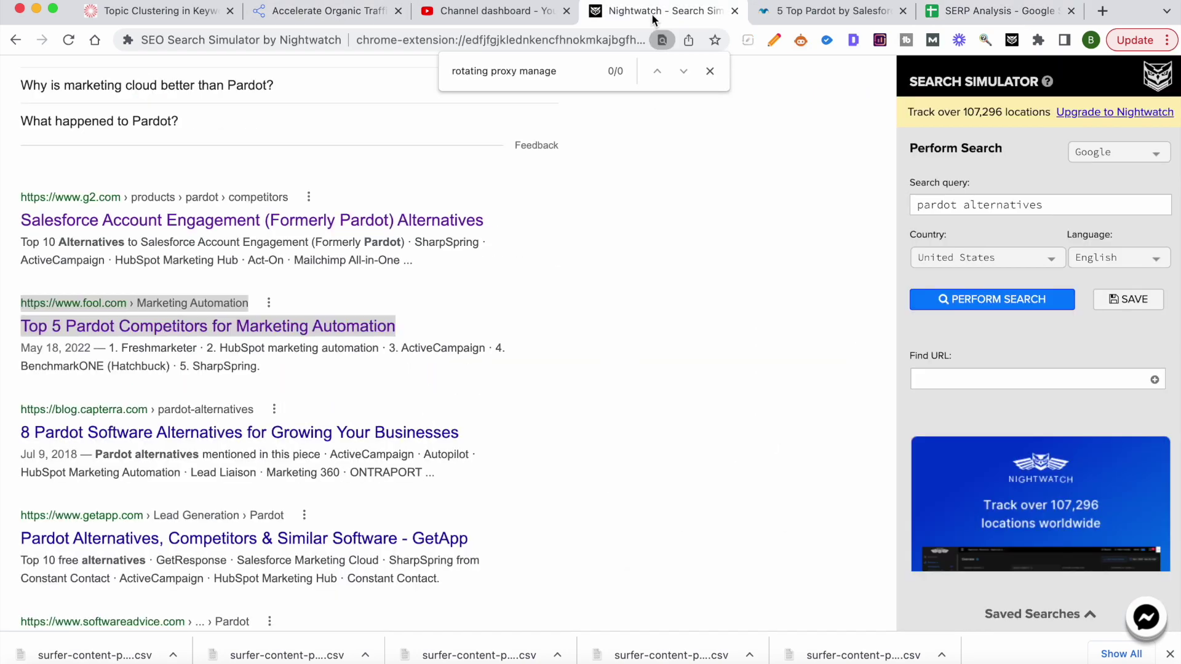